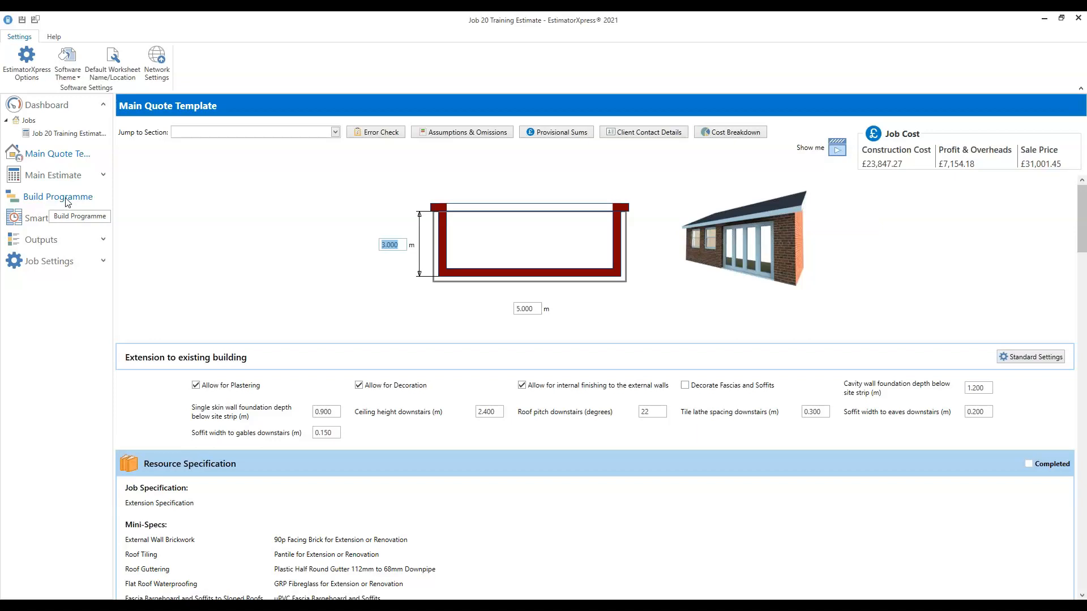
# Step: Open the build programme wizard and set the preferred Footings bricklayer gang to Bricklayer & Mate
pyautogui.click(67, 202)
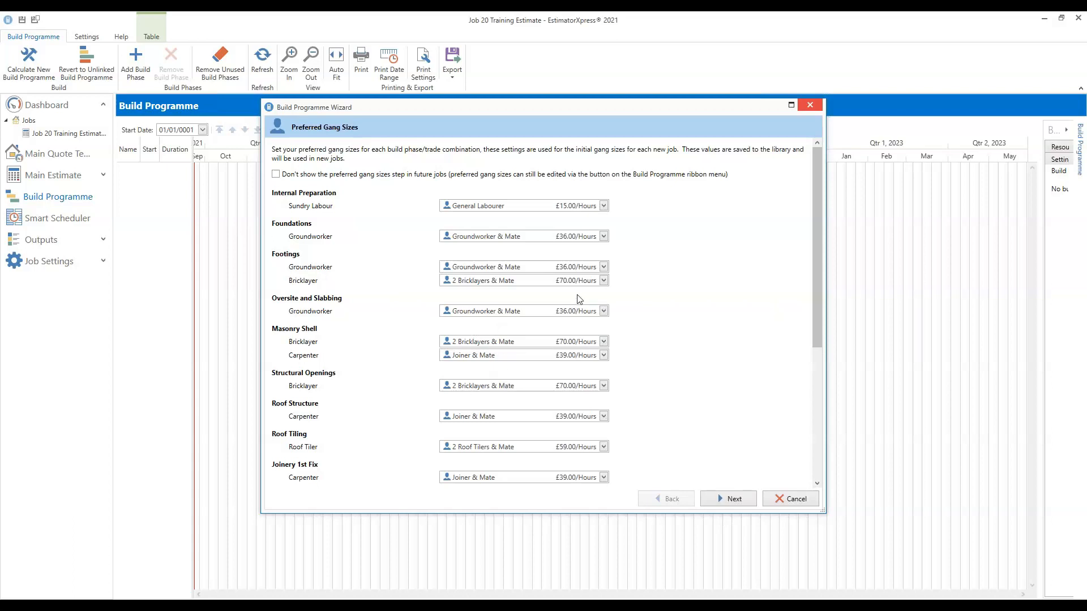
pyautogui.click(603, 281)
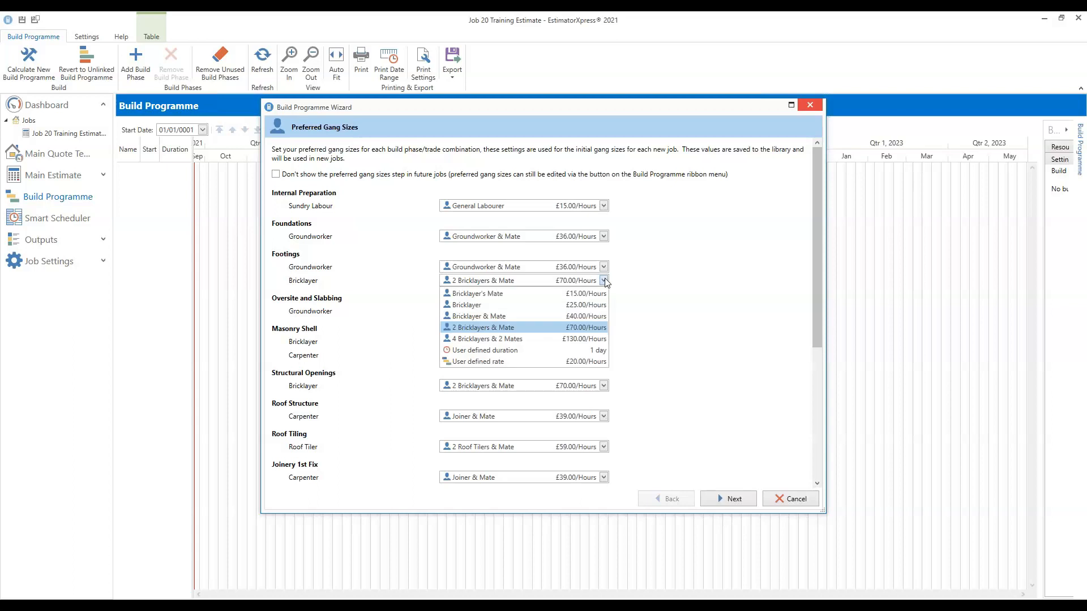
pyautogui.click(488, 315)
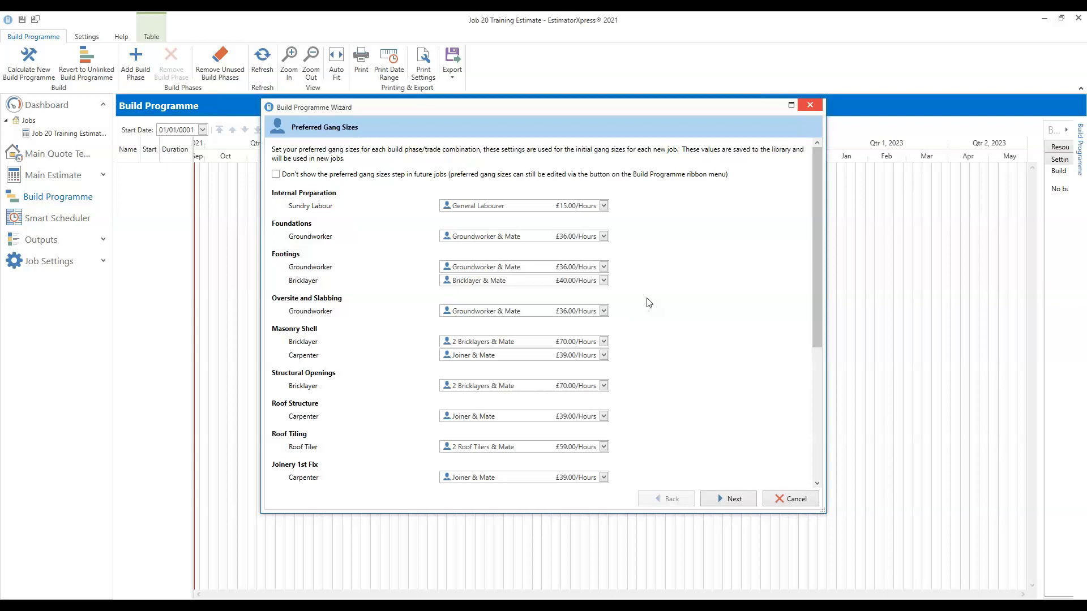
pyautogui.click(603, 281)
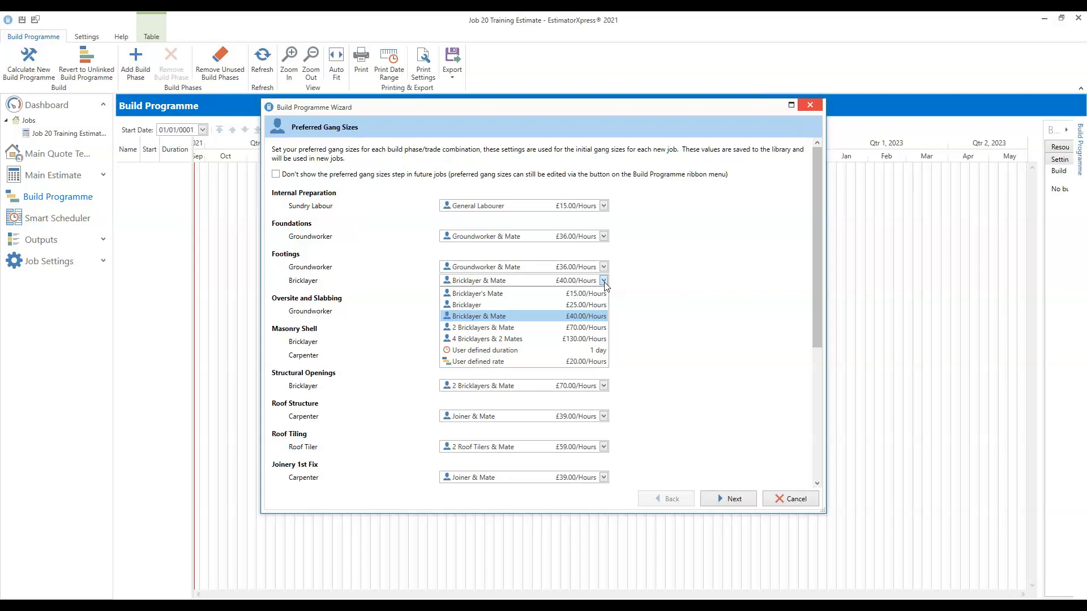
pyautogui.click(648, 303)
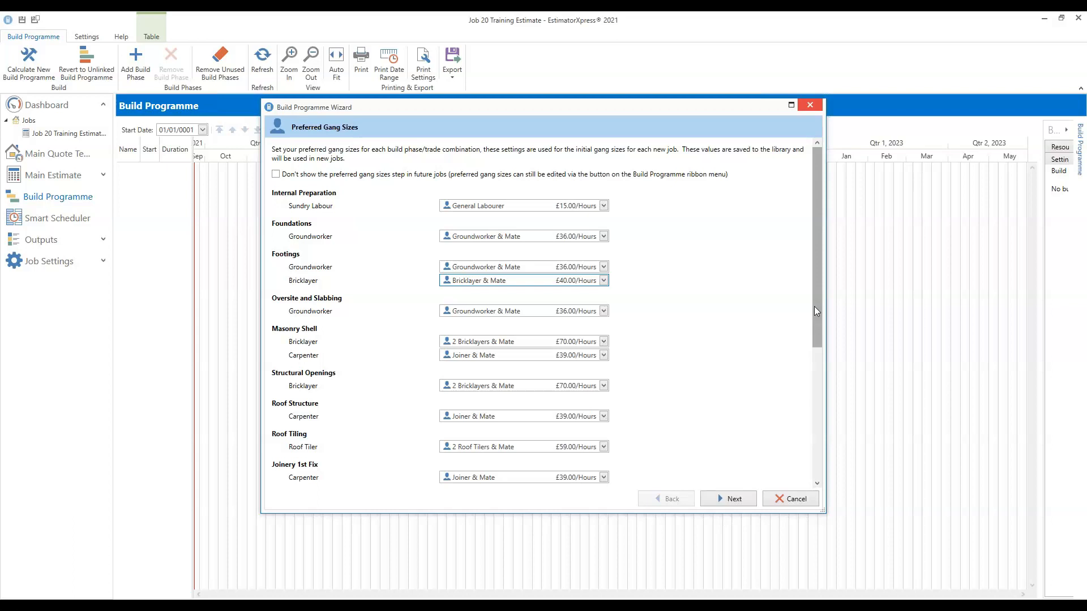
pyautogui.click(755, 312)
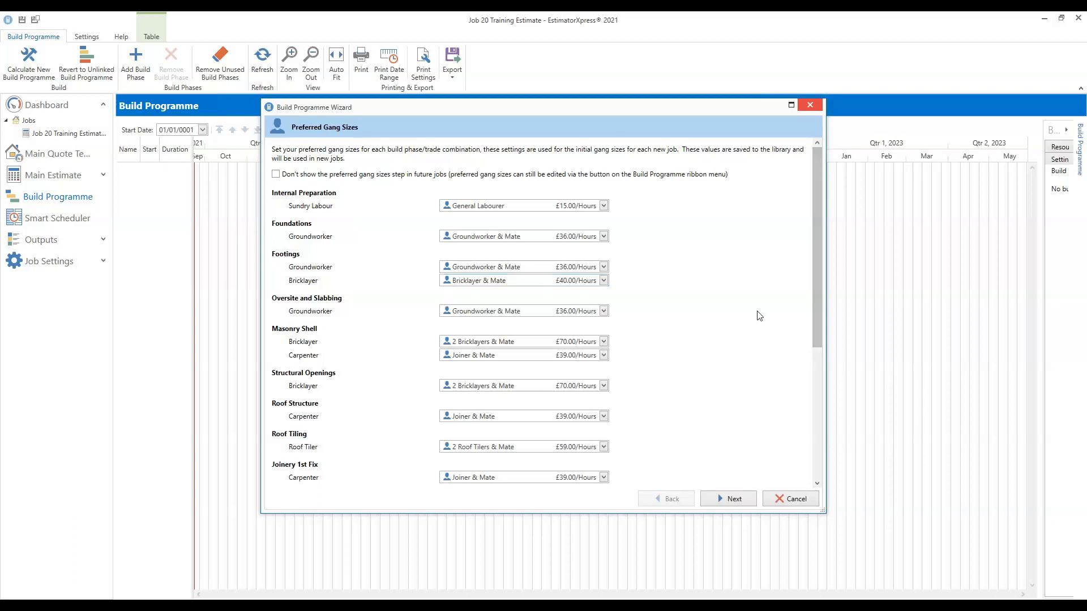
# Step: Review the remaining preferred gang sizes, leave that step enabled for future jobs, and proceed to the build phases
pyautogui.moveTo(816, 233); pyautogui.dragTo(817, 373)
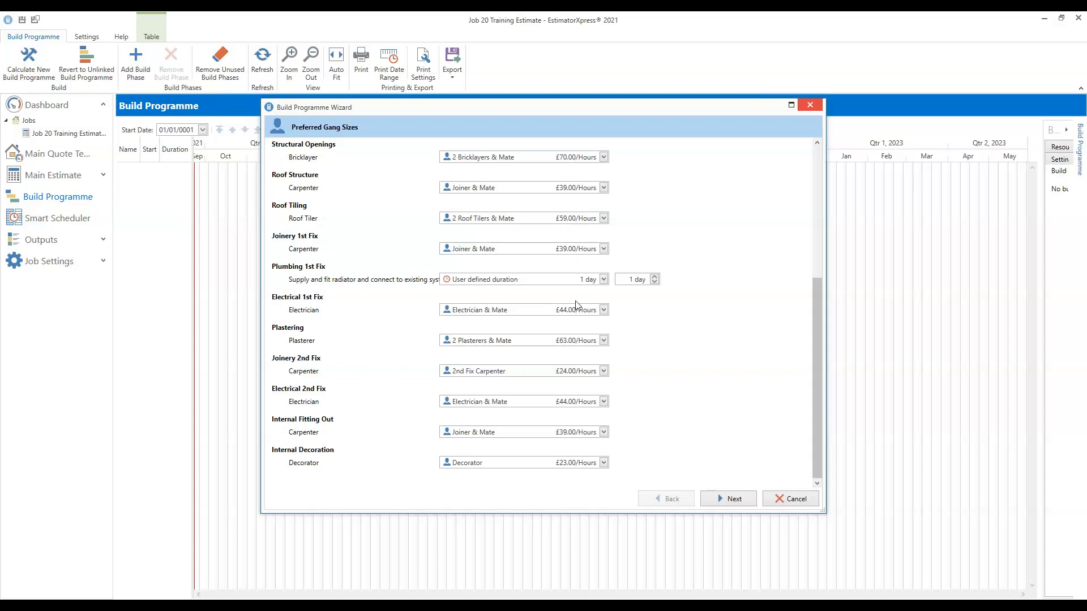
pyautogui.moveTo(817, 320); pyautogui.dragTo(801, 205)
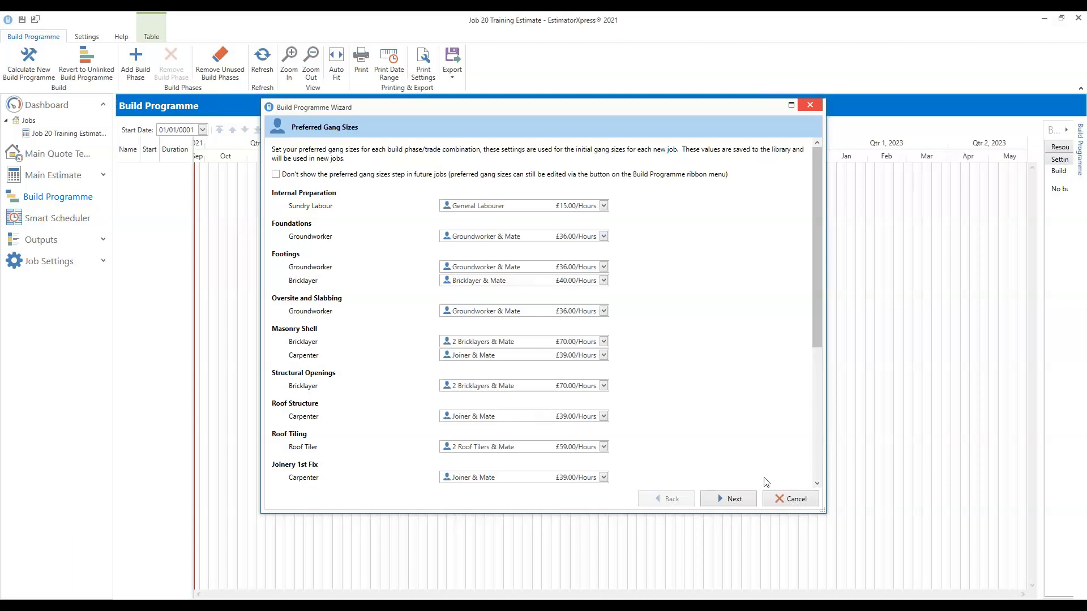
pyautogui.click(276, 175)
pyautogui.click(276, 175)
pyautogui.click(740, 501)
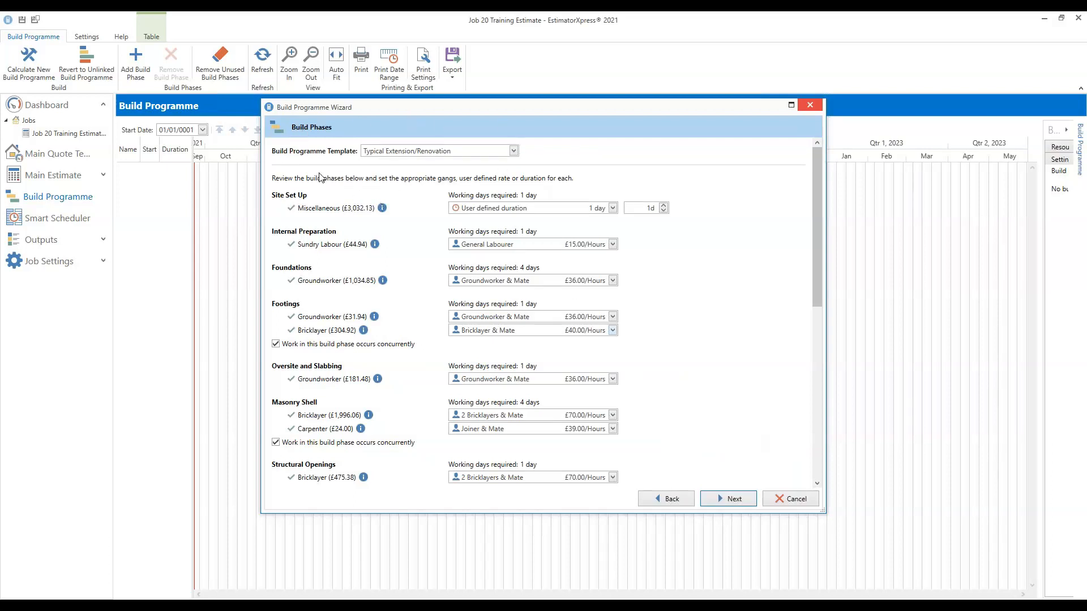
# Step: Choose Typical Extension/Renovation as the build programme template and review the gangs and working days of its build phases
pyautogui.click(513, 150)
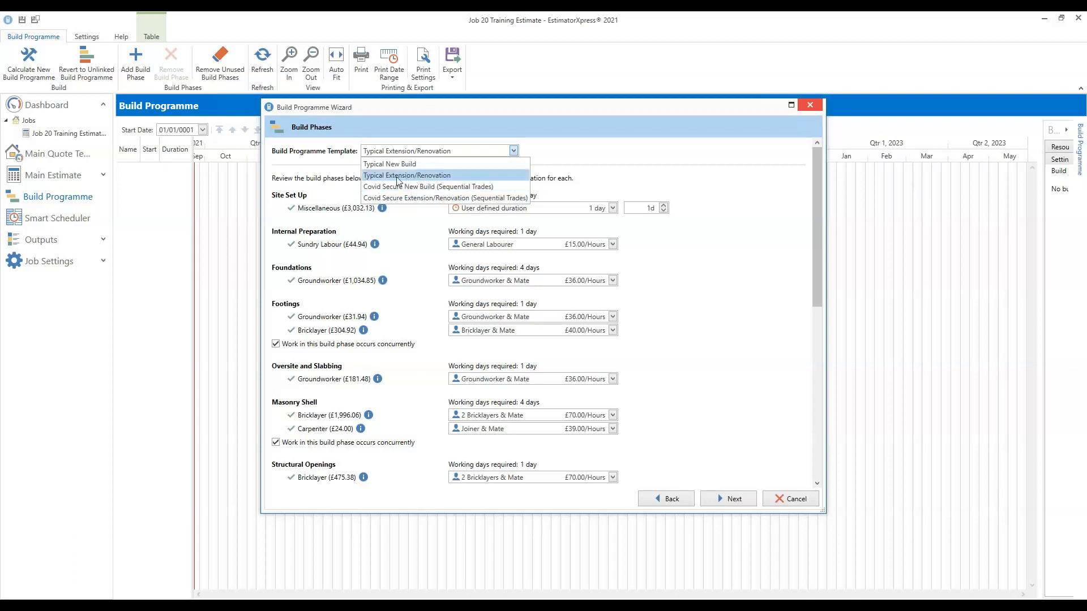
pyautogui.click(484, 175)
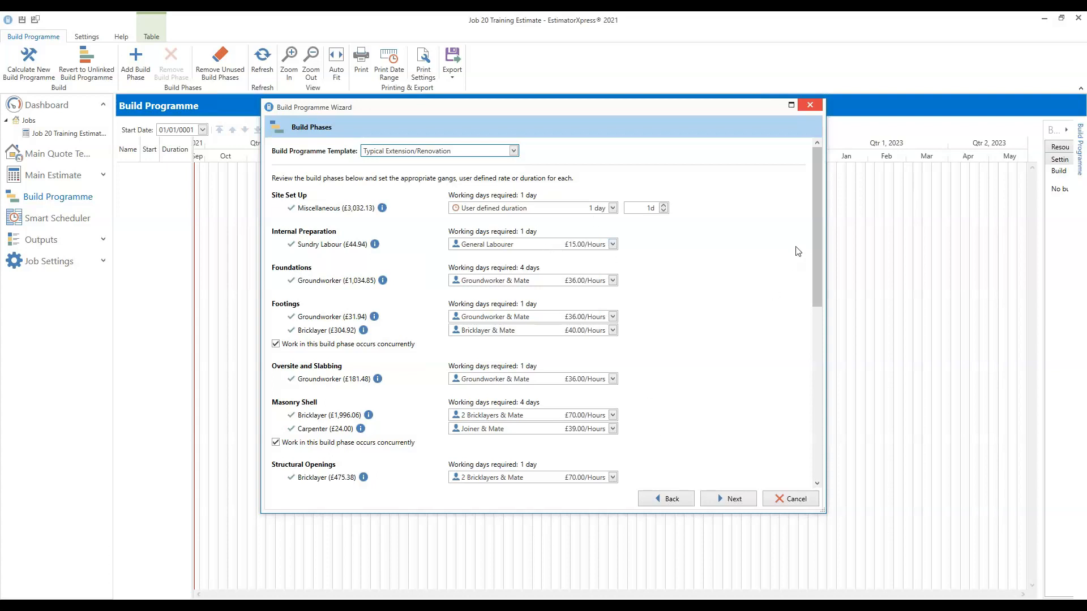
pyautogui.moveTo(816, 237); pyautogui.dragTo(817, 251)
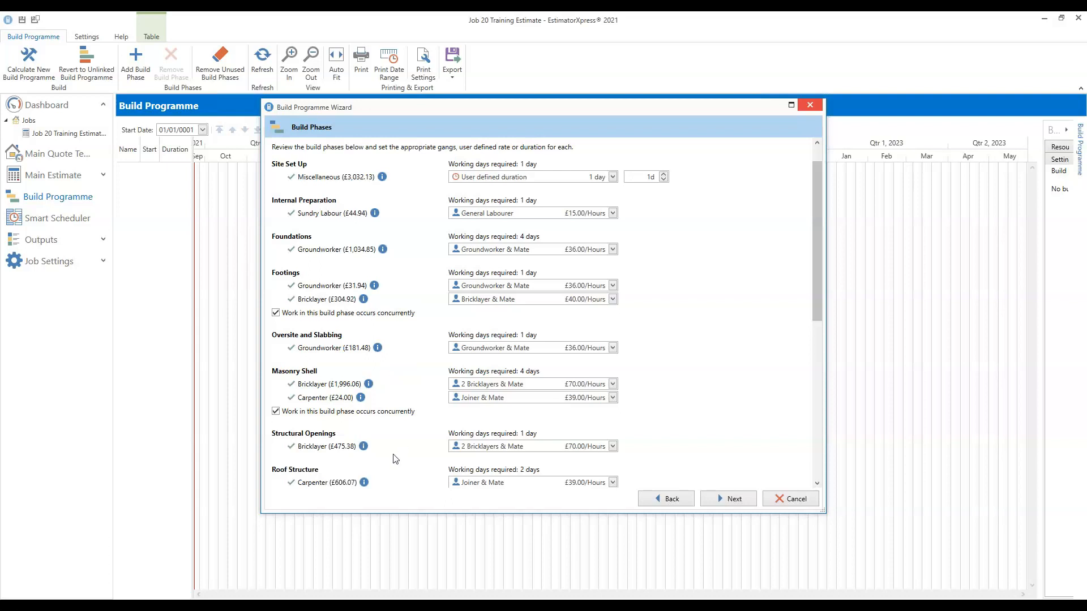
pyautogui.moveTo(816, 281); pyautogui.dragTo(816, 267)
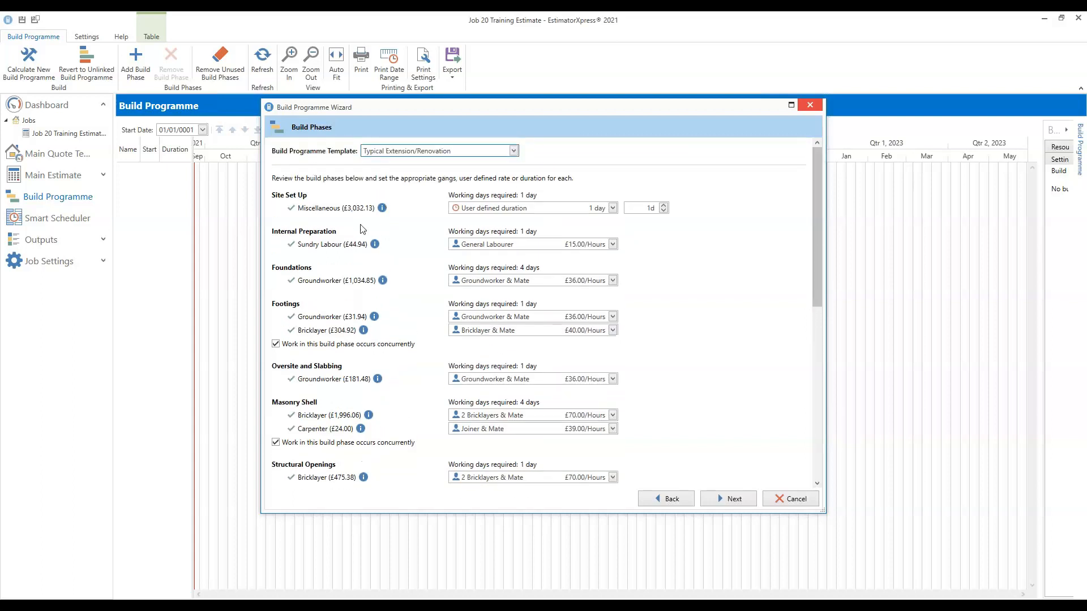
pyautogui.moveTo(817, 199); pyautogui.dragTo(808, 343)
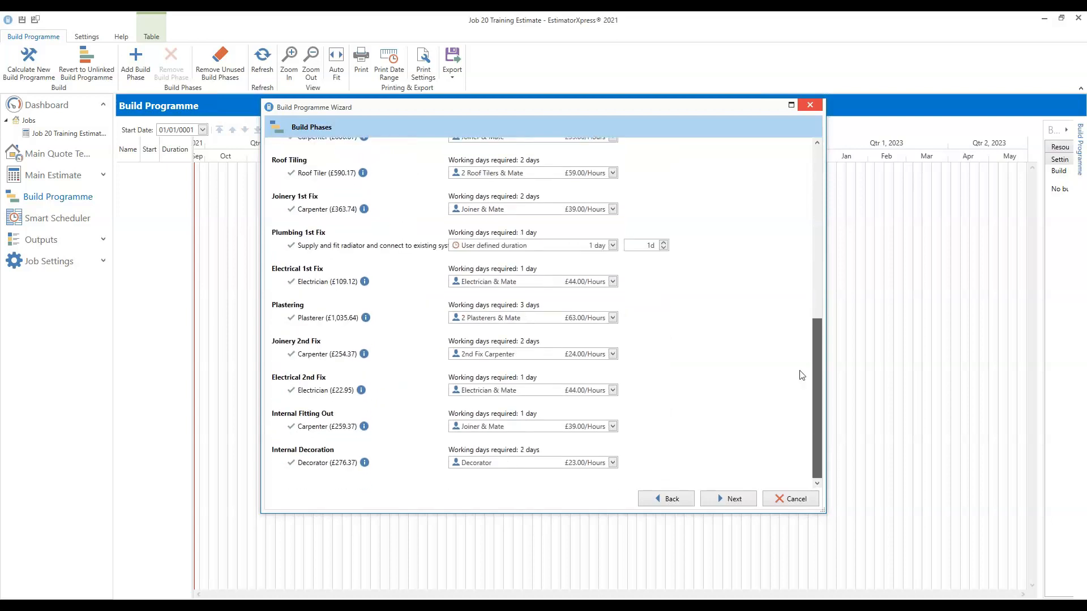
pyautogui.scroll(3, 799, 362)
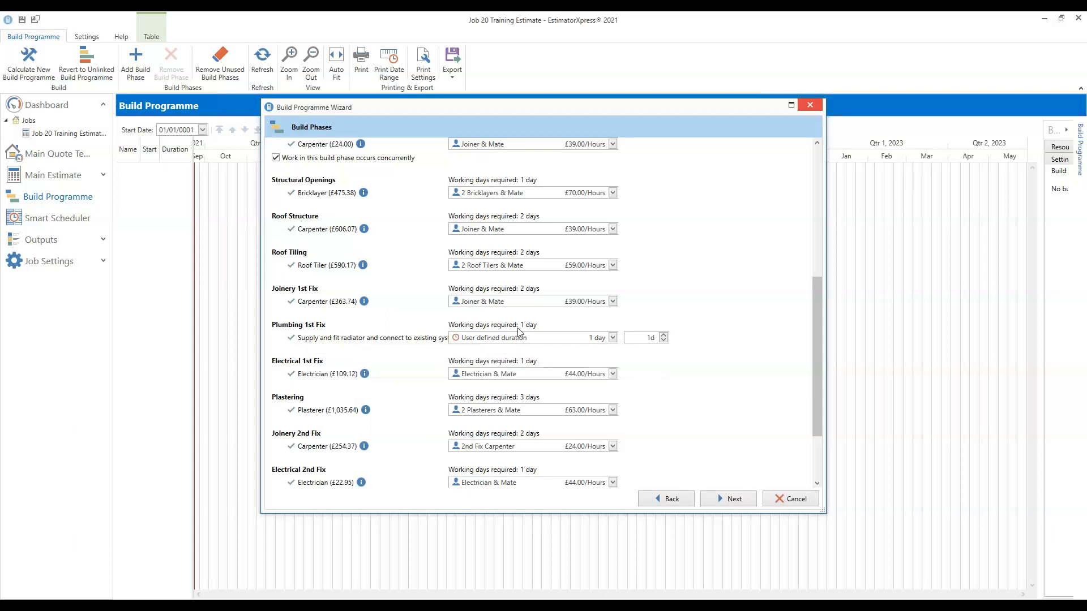
pyautogui.moveTo(821, 351); pyautogui.dragTo(818, 205)
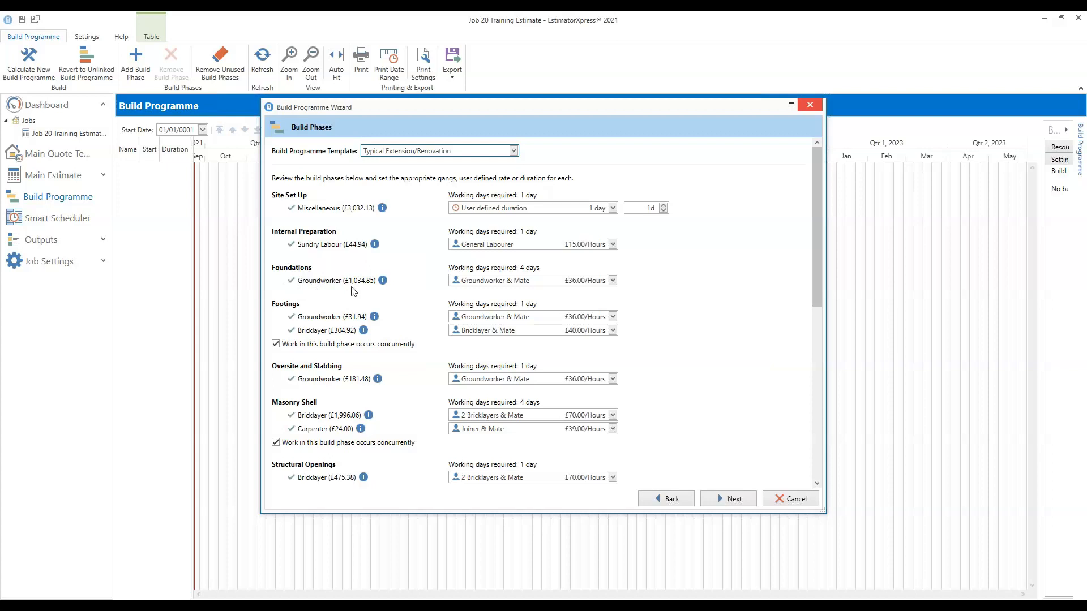
# Step: Try the Groundworker gang for the Foundations phase and switch it back to Groundworker & Mate
pyautogui.moveTo(381, 283)
pyautogui.moveTo(368, 286)
pyautogui.click(613, 281)
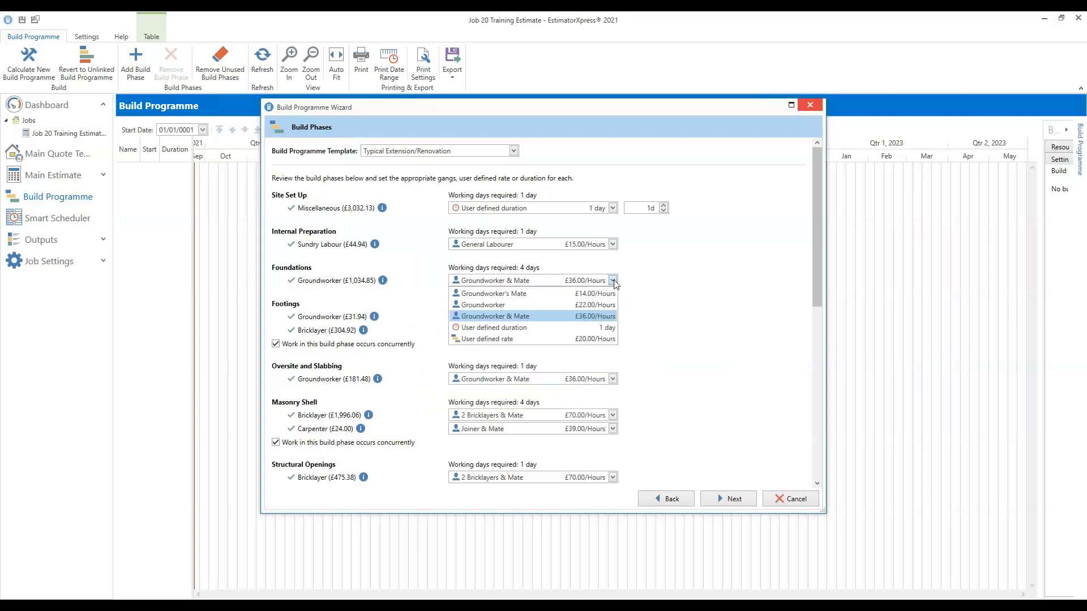
pyautogui.click(517, 304)
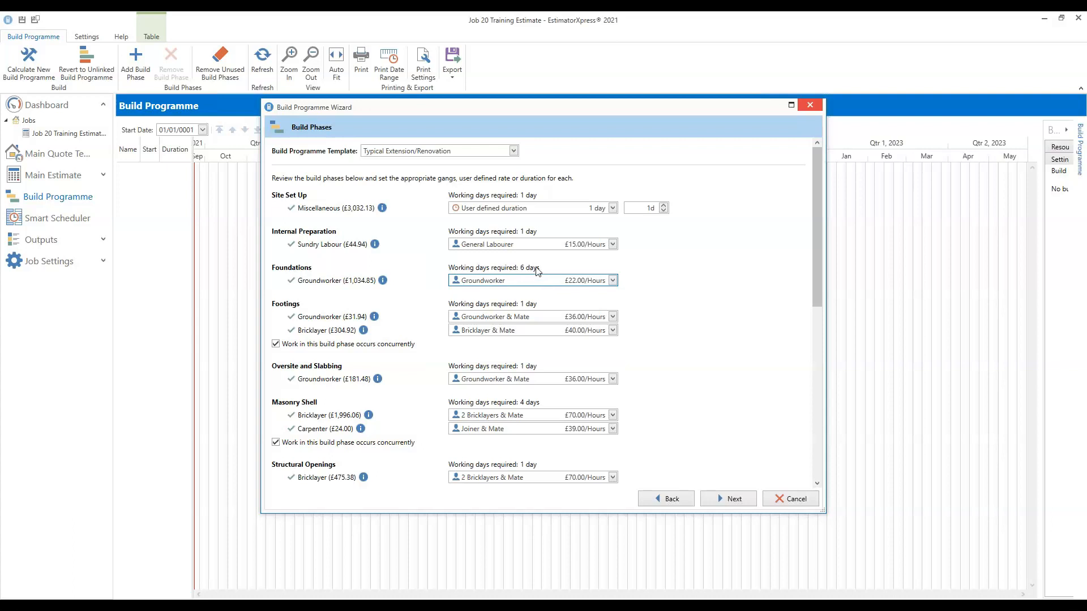
pyautogui.click(613, 281)
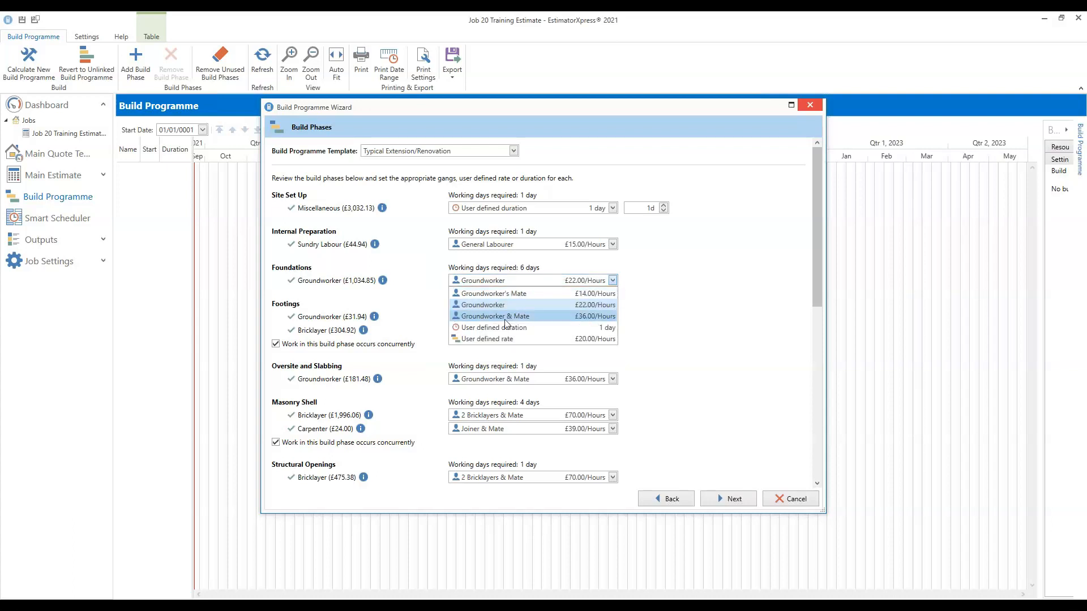
pyautogui.click(484, 317)
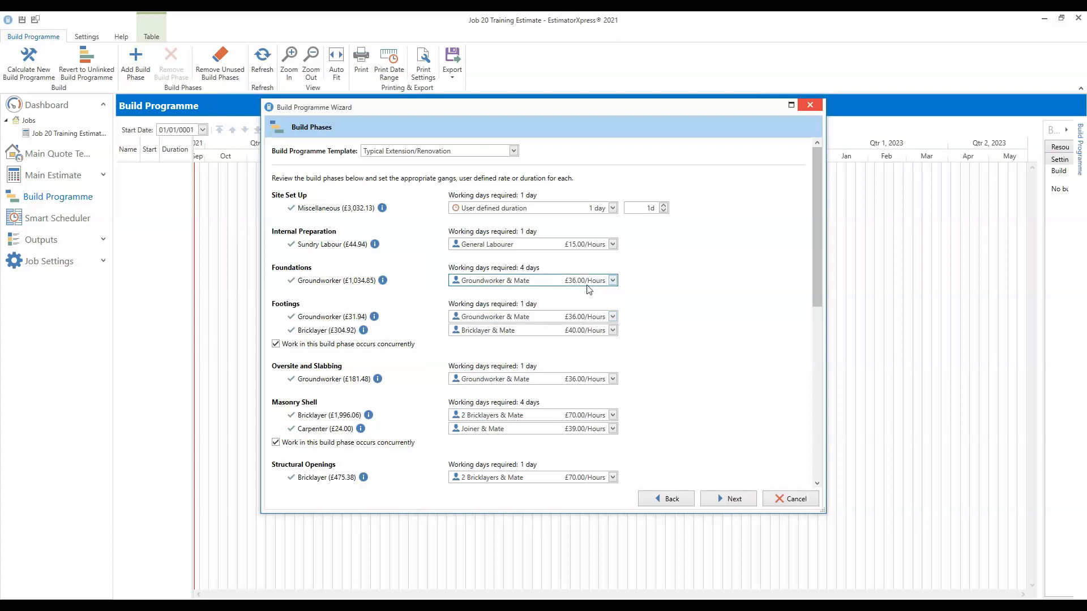
# Step: Set the Foundations gang to Groundworker and the Site Set Up miscellaneous duration to 7 days
pyautogui.click(612, 283)
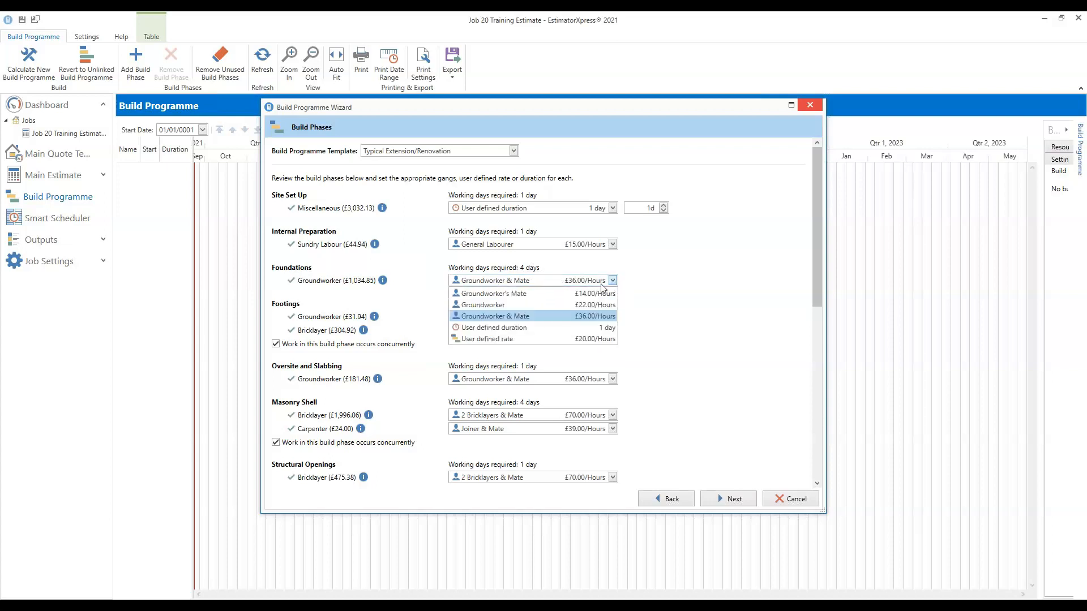
pyautogui.click(512, 305)
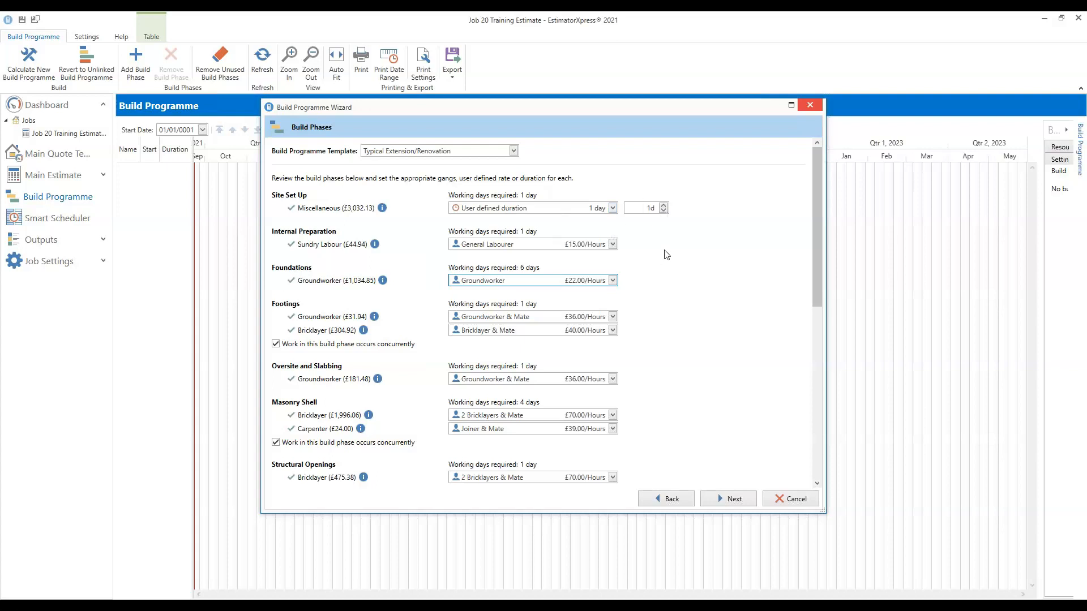
pyautogui.click(651, 208)
pyautogui.click(664, 211)
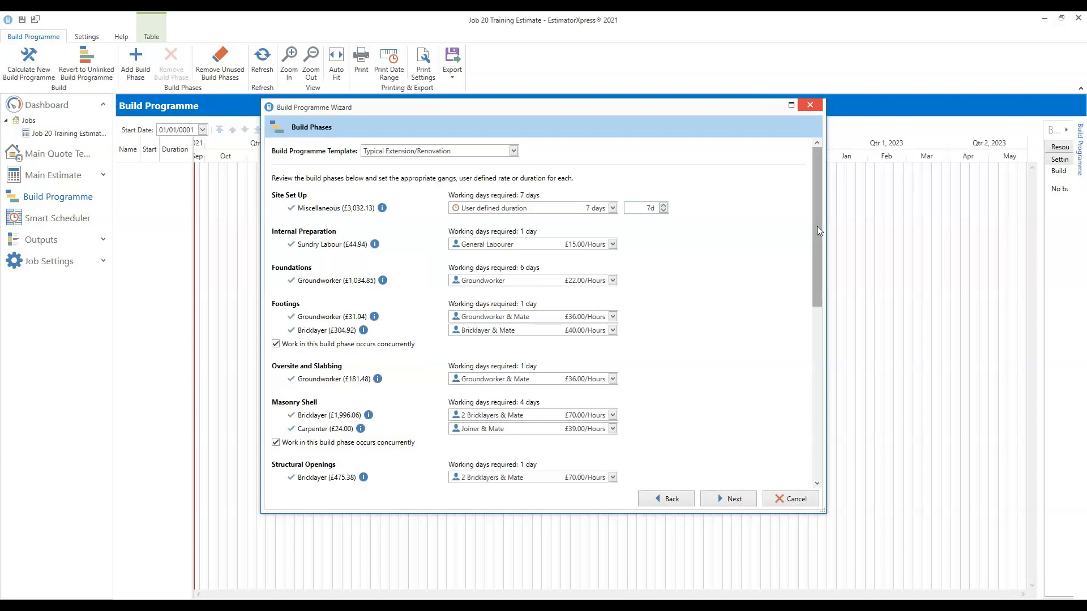
# Step: Try a user defined rate of £90.00 per hour for the Masonry Shell bricklayer, and restore the 2 Bricklayers & Mate gang
pyautogui.moveTo(817, 226); pyautogui.dragTo(796, 420)
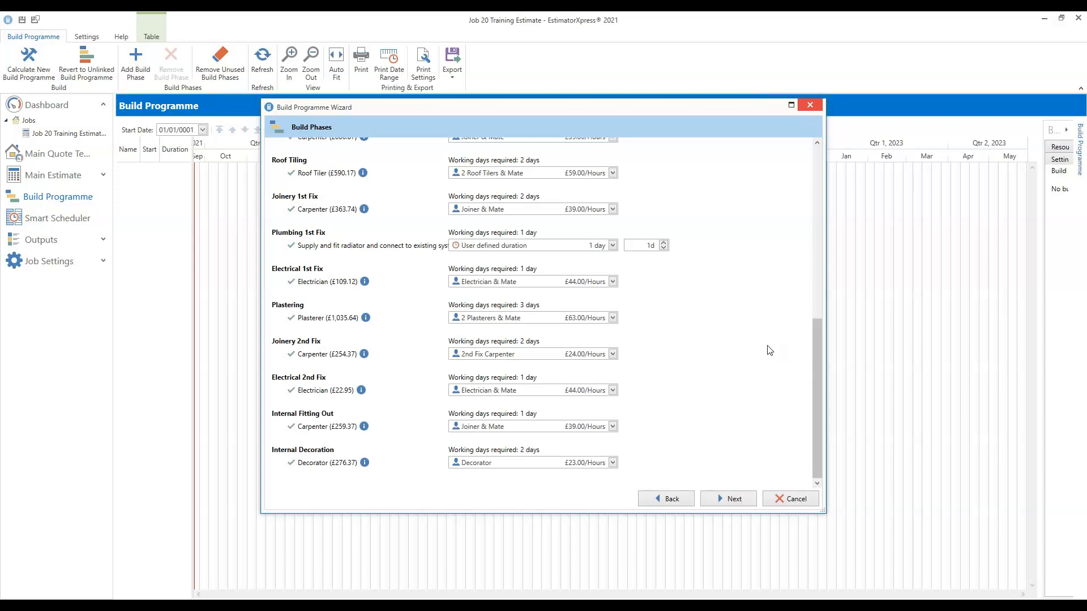
pyautogui.moveTo(817, 358); pyautogui.dragTo(846, 185)
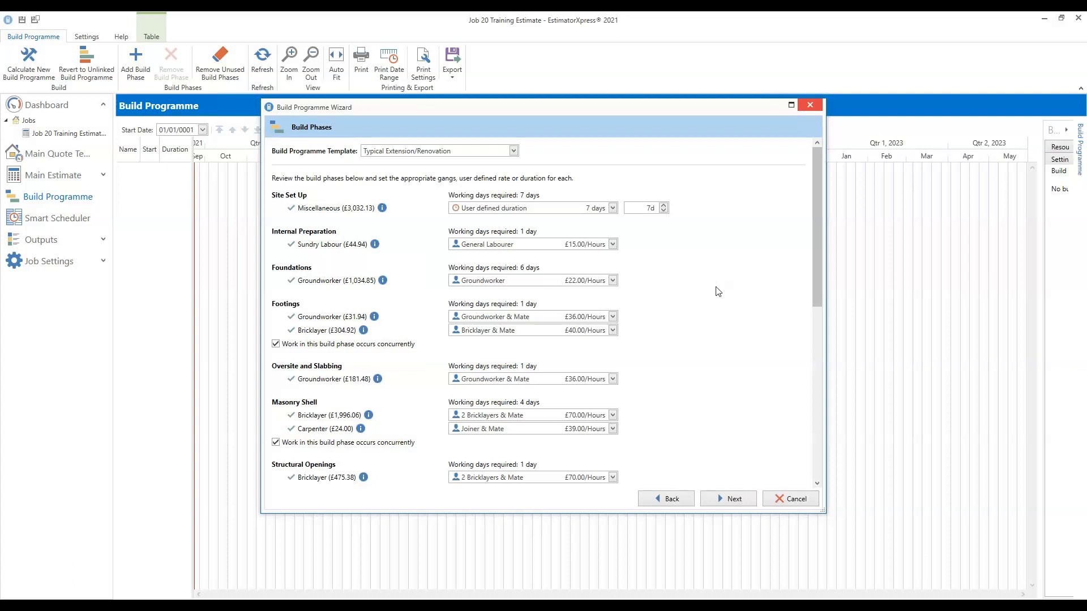
pyautogui.scroll(-2, 436, 393)
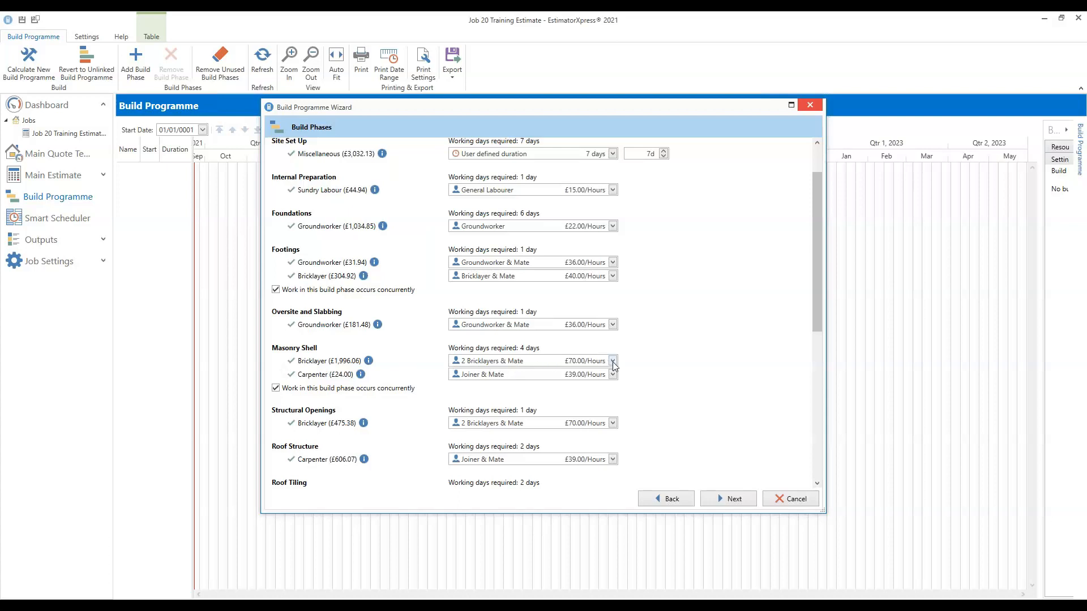
pyautogui.click(612, 361)
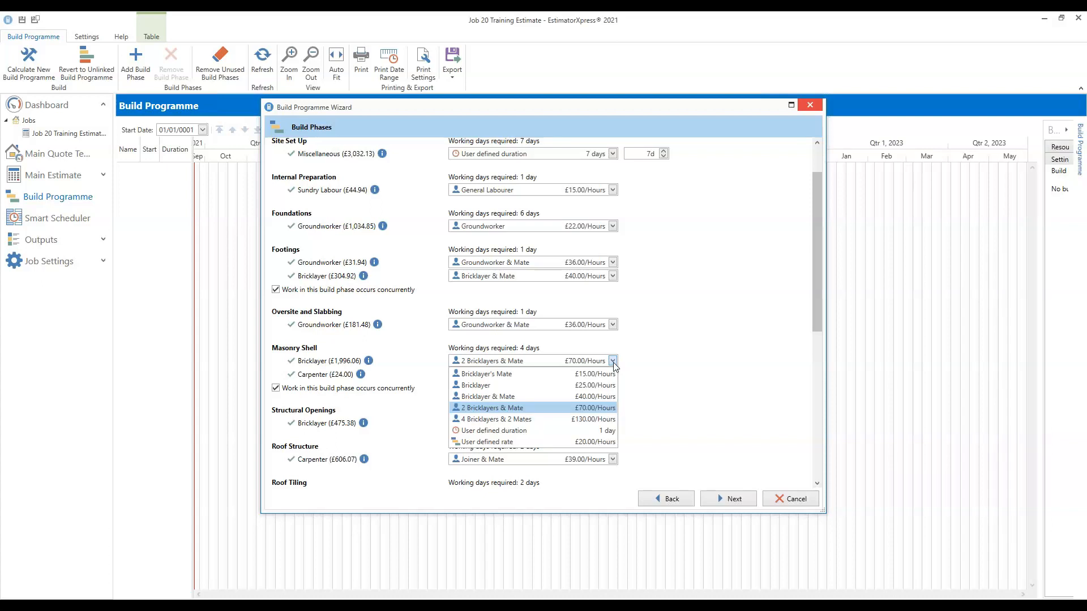
pyautogui.click(662, 363)
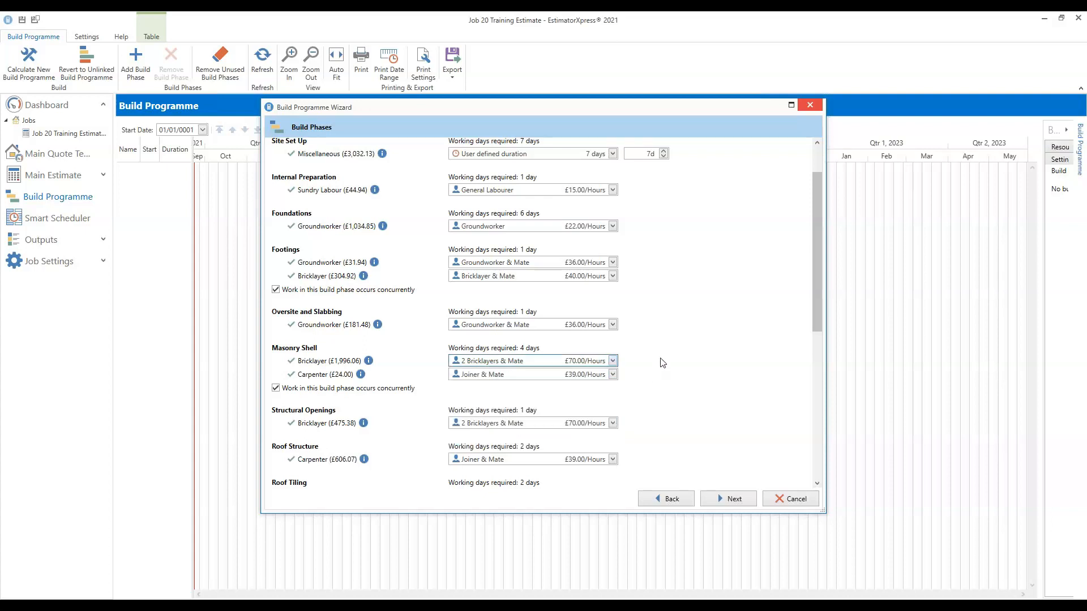
pyautogui.click(612, 360)
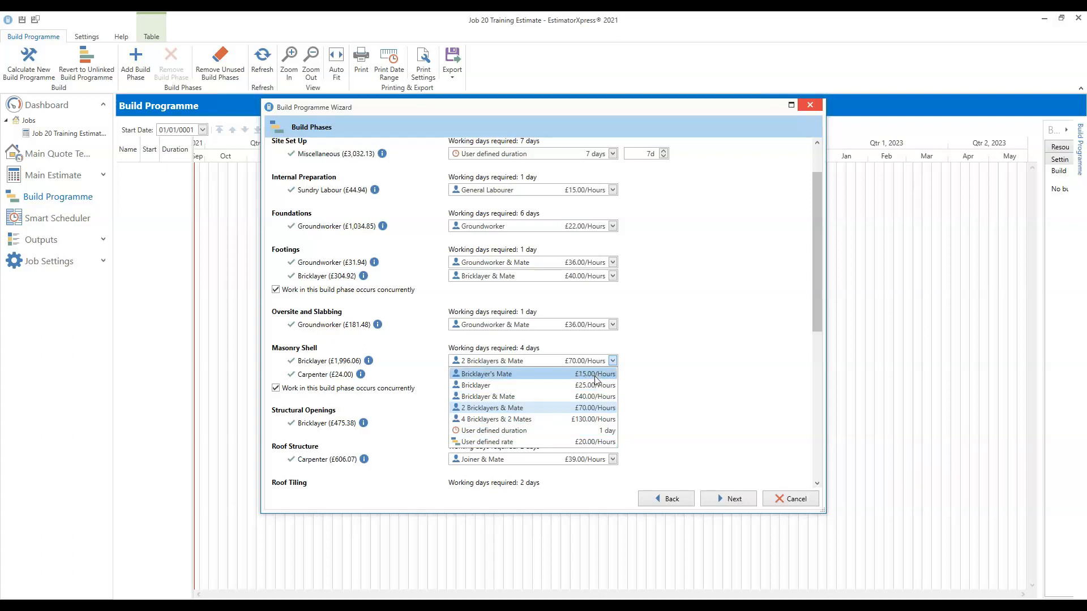
pyautogui.click(588, 441)
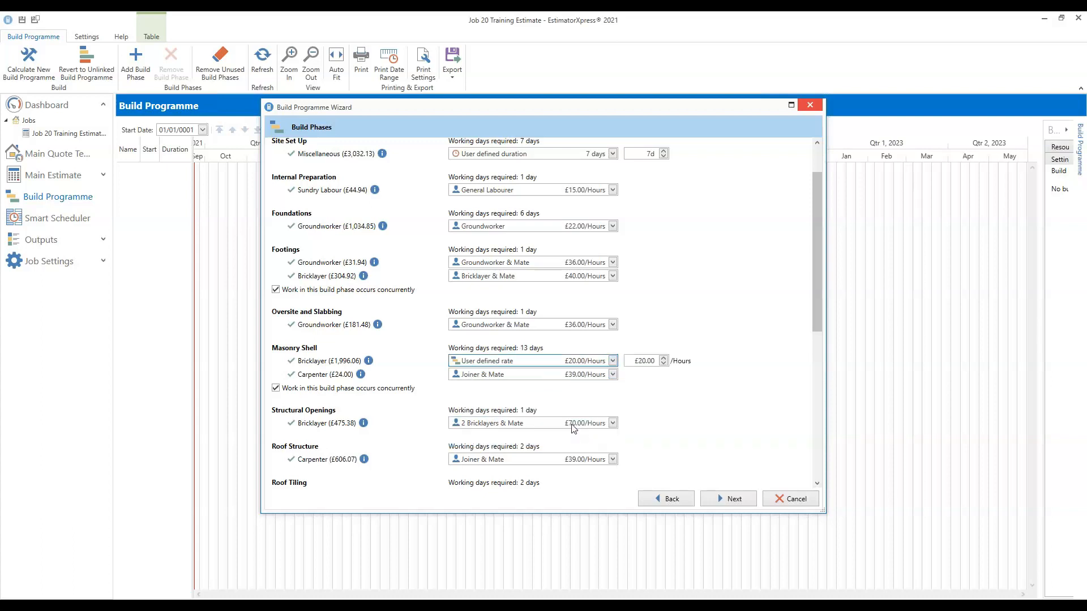
pyautogui.click(643, 360)
pyautogui.press('BackSpace')
pyautogui.write('9')
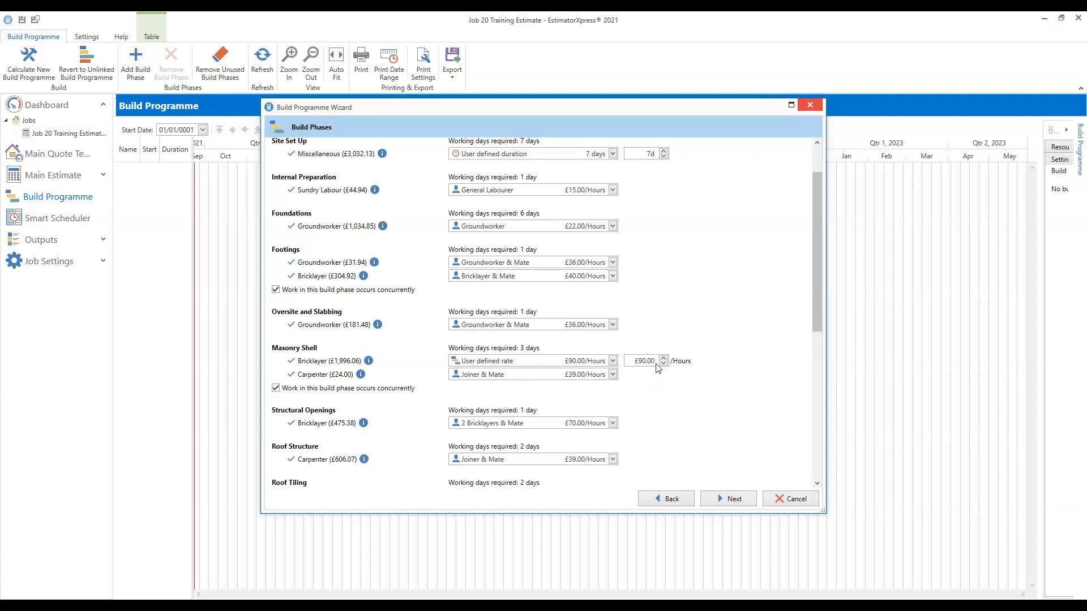
pyautogui.click(615, 362)
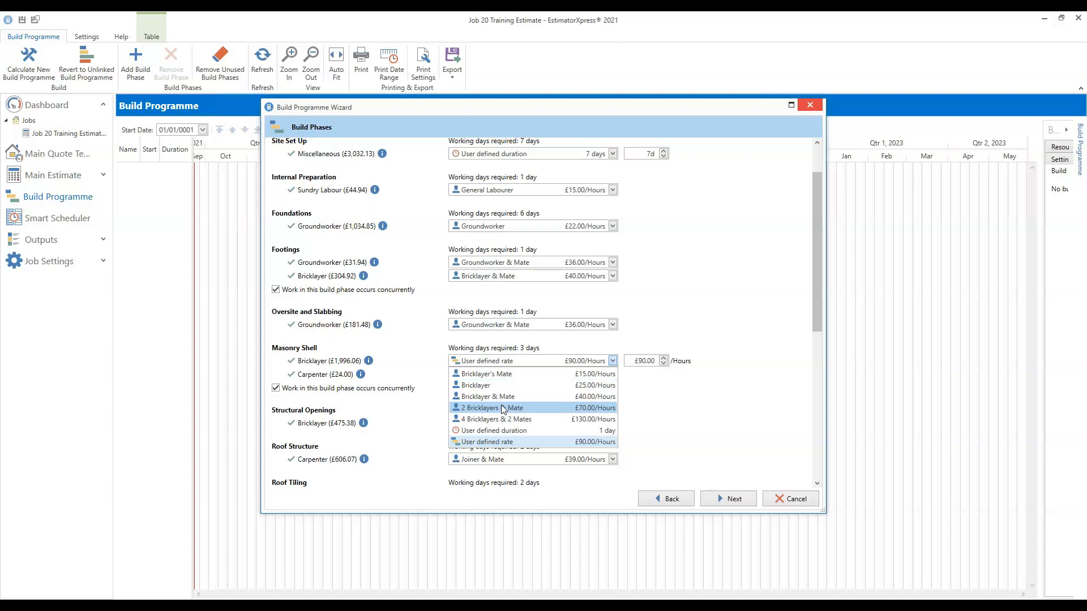
pyautogui.click(480, 408)
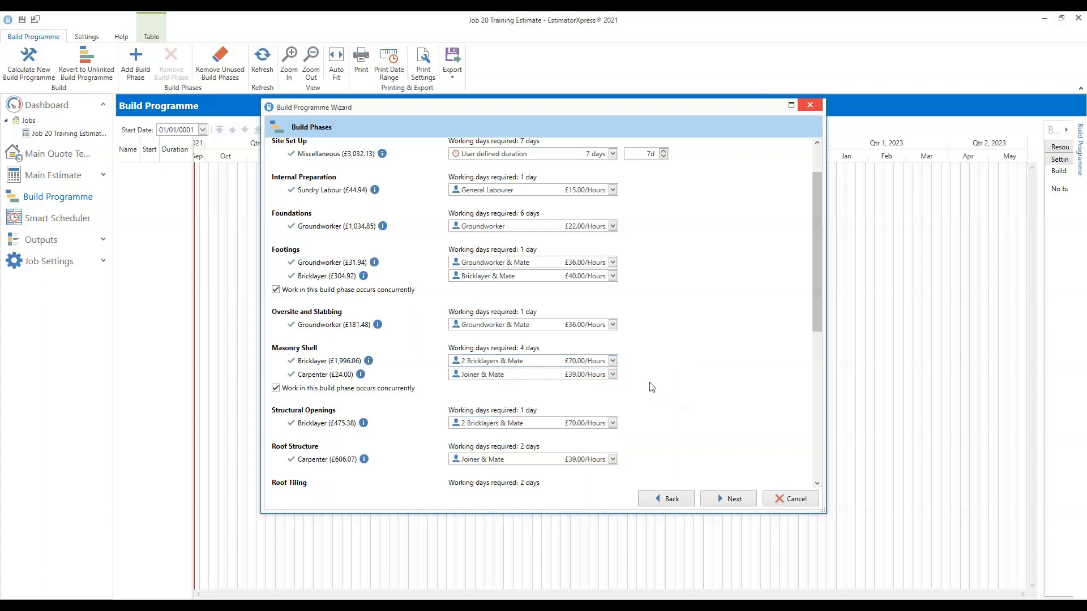
# Step: Examine the breakdown of items, resources and quantities for the Foundations groundworker
pyautogui.scroll(2, 817, 303)
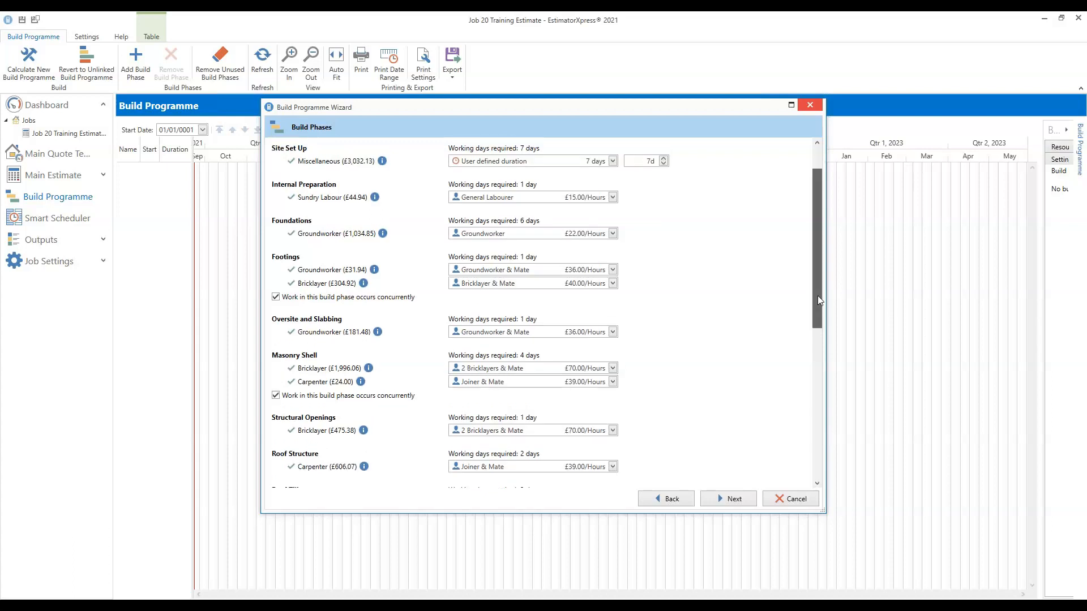
pyautogui.moveTo(369, 283)
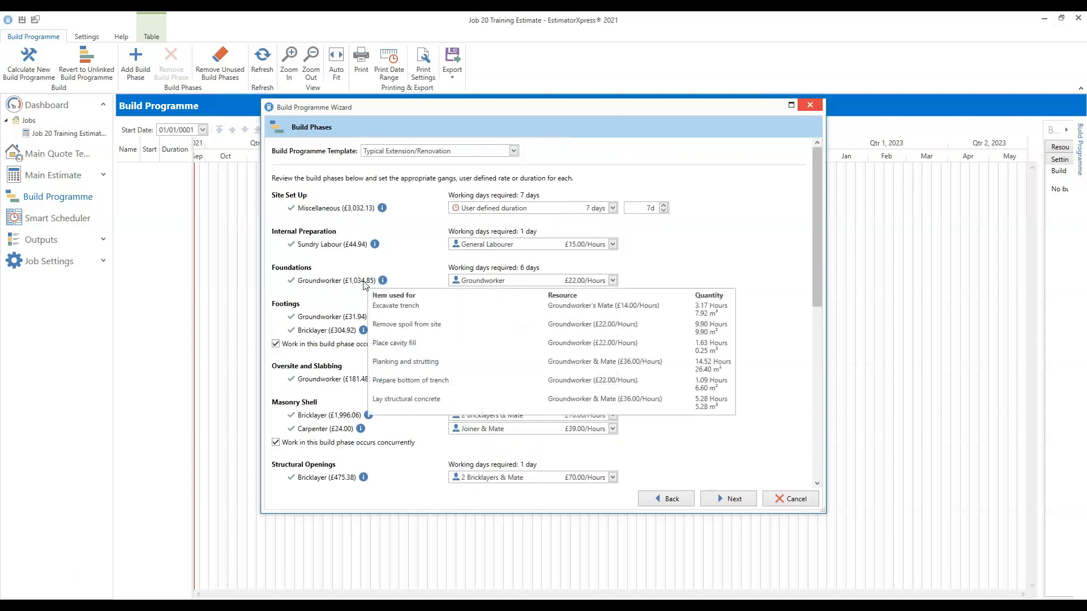
# Step: Review the Footings phase's groundworker and bricklayer entries and its concurrent work option among the build phases
pyautogui.moveTo(351, 332)
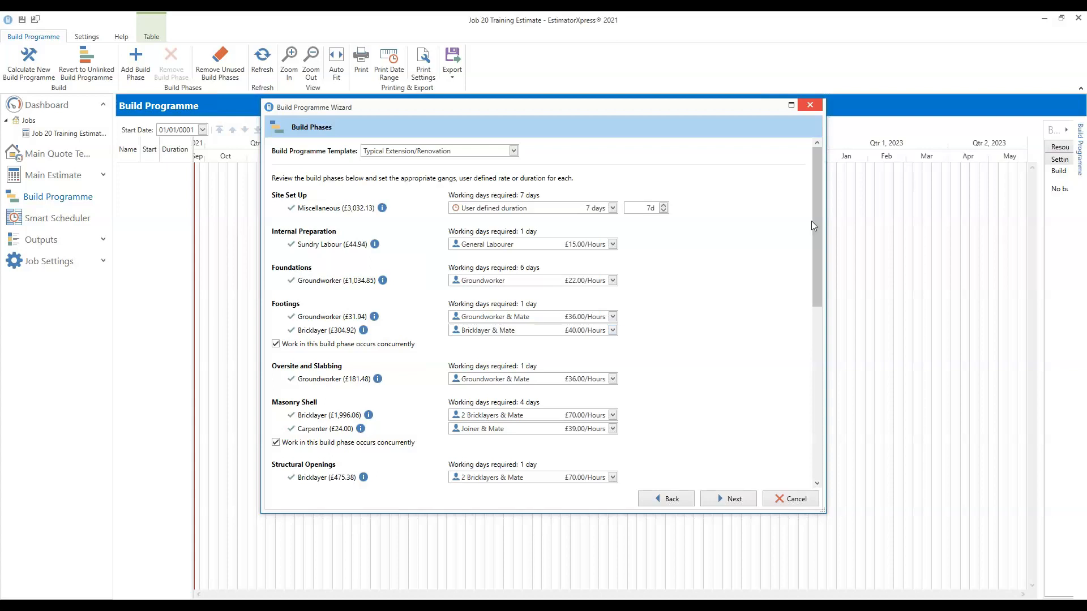
pyautogui.scroll(-2, 814, 277)
pyautogui.moveTo(815, 280); pyautogui.dragTo(813, 226)
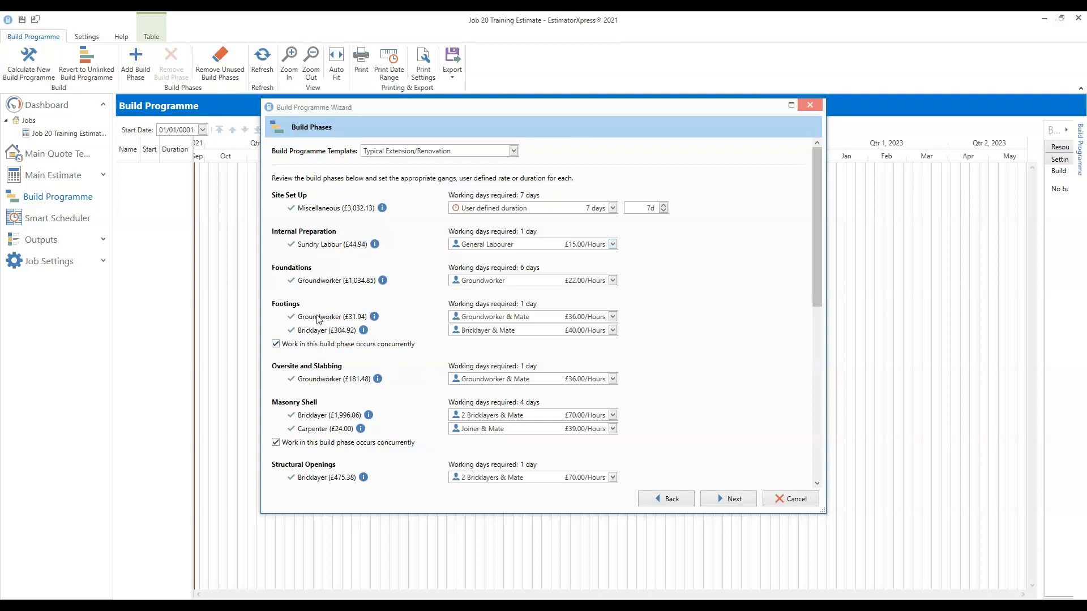
pyautogui.moveTo(337, 318)
pyautogui.moveTo(277, 349)
pyautogui.moveTo(323, 344)
pyautogui.scroll(-1, 340, 398)
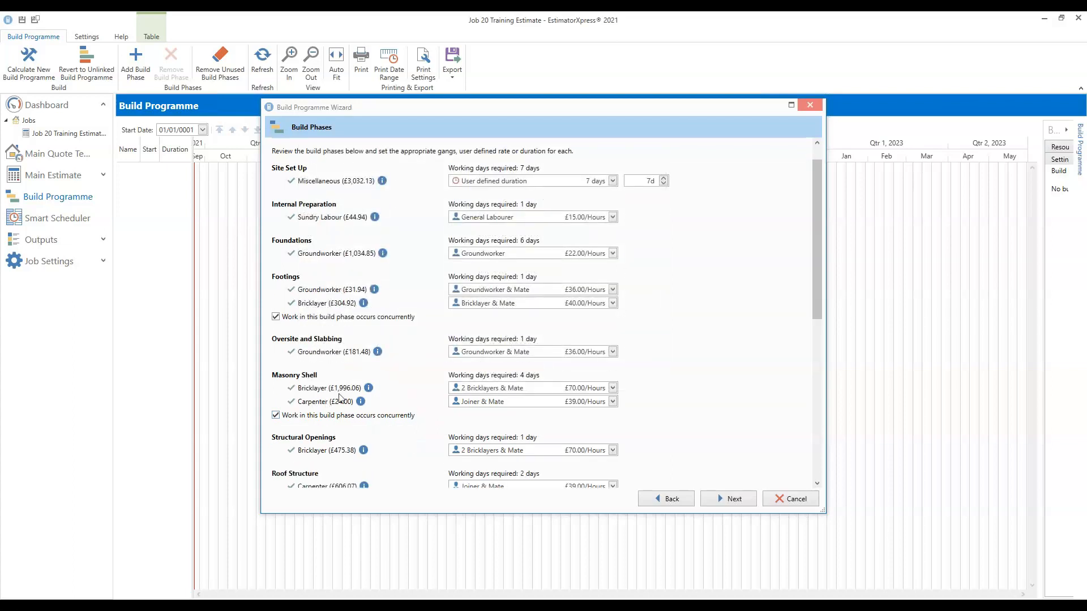
# Step: Try turning off concurrent work for the Masonry Shell and Footings phases, and turn it back on for both
pyautogui.click(276, 416)
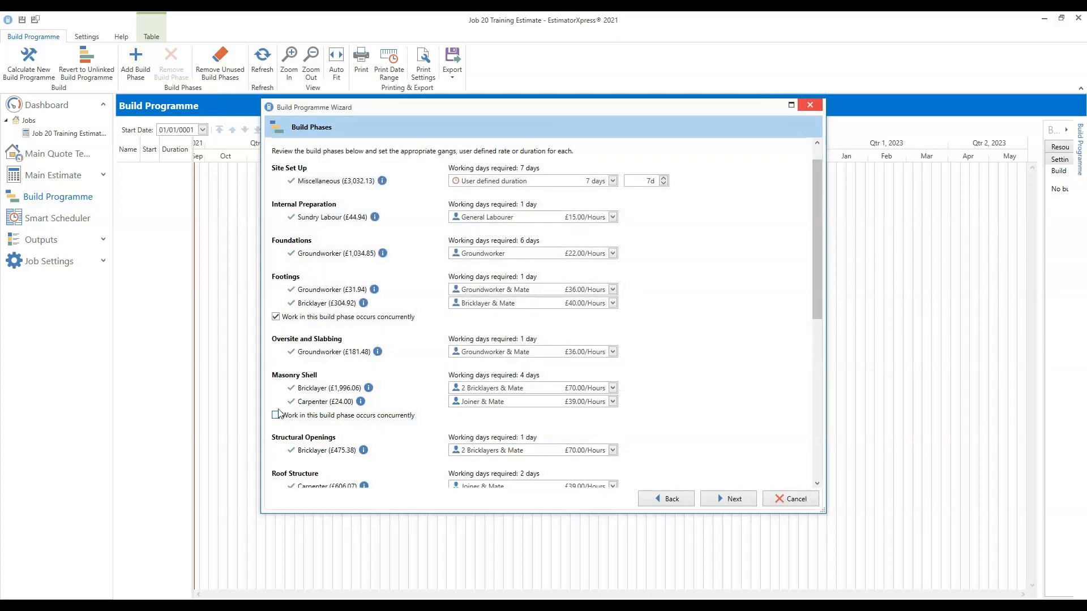
pyautogui.click(275, 416)
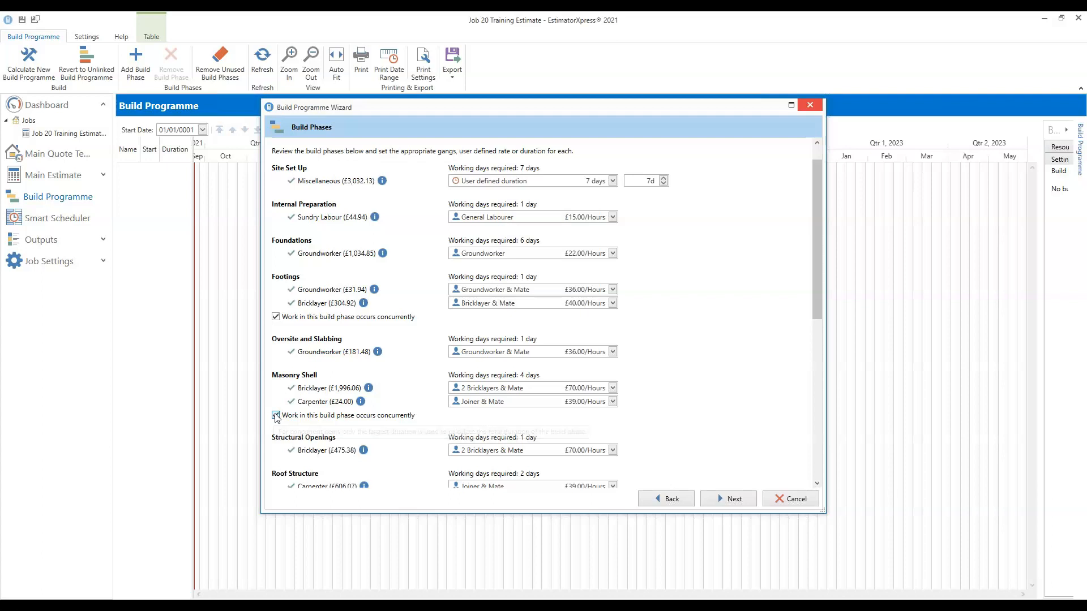
pyautogui.click(276, 317)
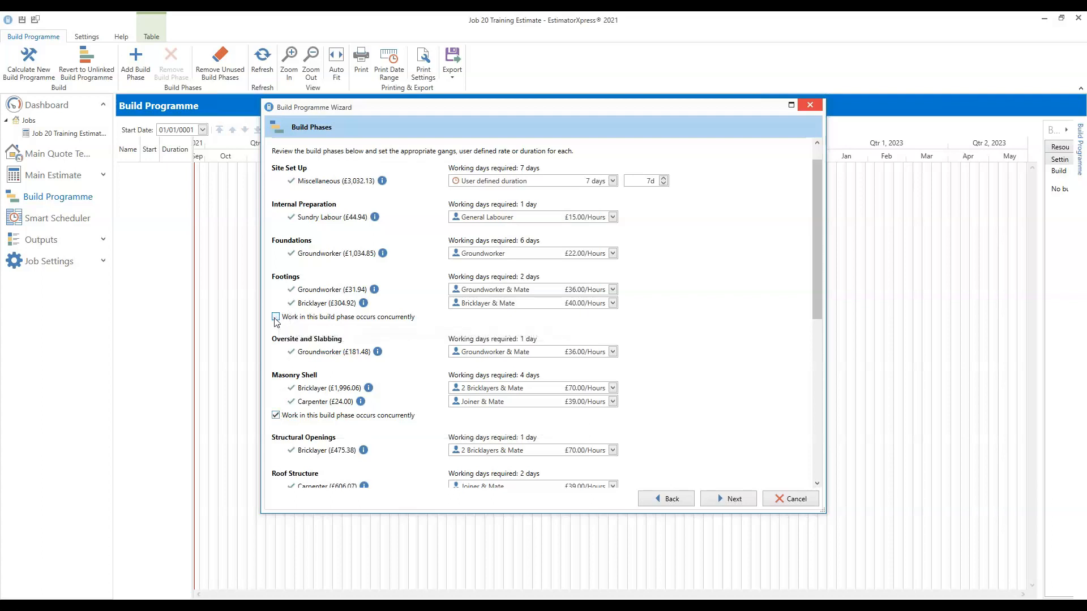
pyautogui.click(276, 317)
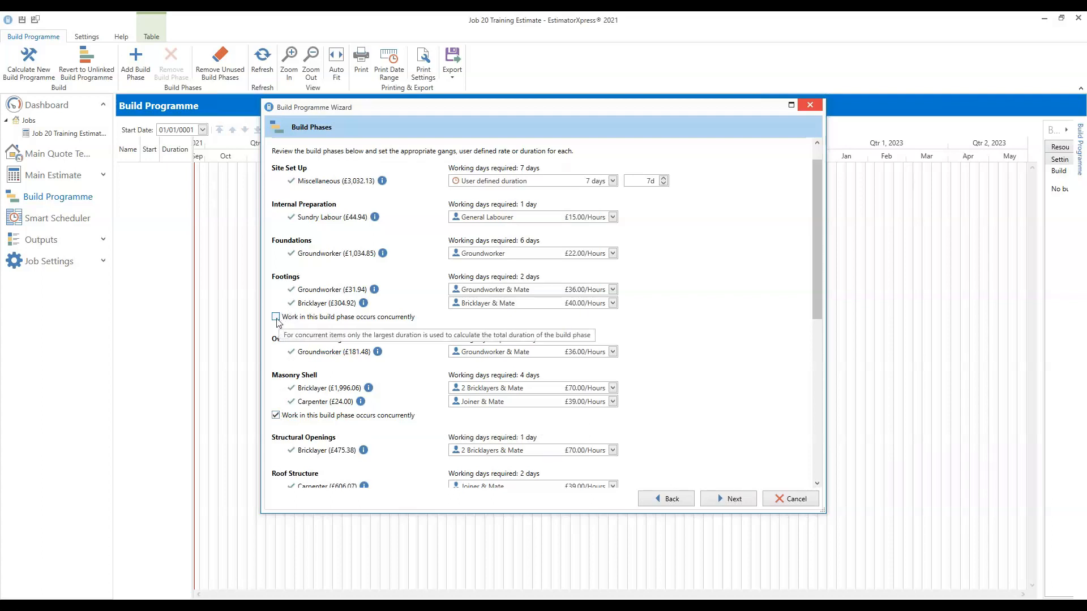
pyautogui.click(275, 317)
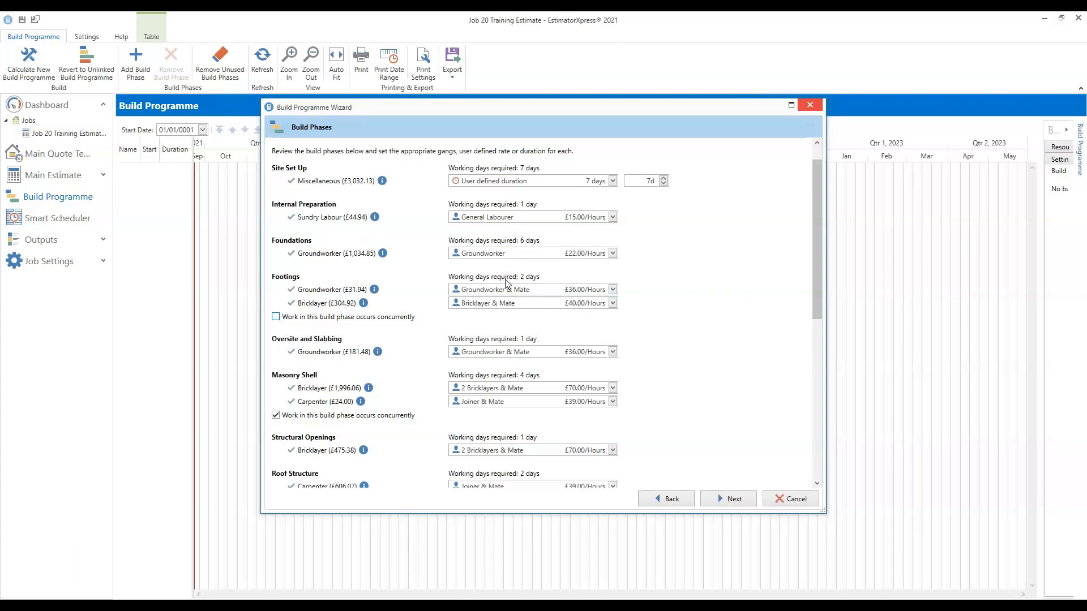
pyautogui.click(276, 317)
# Step: Review the remaining build phases and proceed to the wizard's Gantt chart preview
pyautogui.scroll(-3, 368, 371)
pyautogui.scroll(-7, 373, 372)
pyautogui.scroll(-2, 369, 373)
pyautogui.scroll(7, 367, 374)
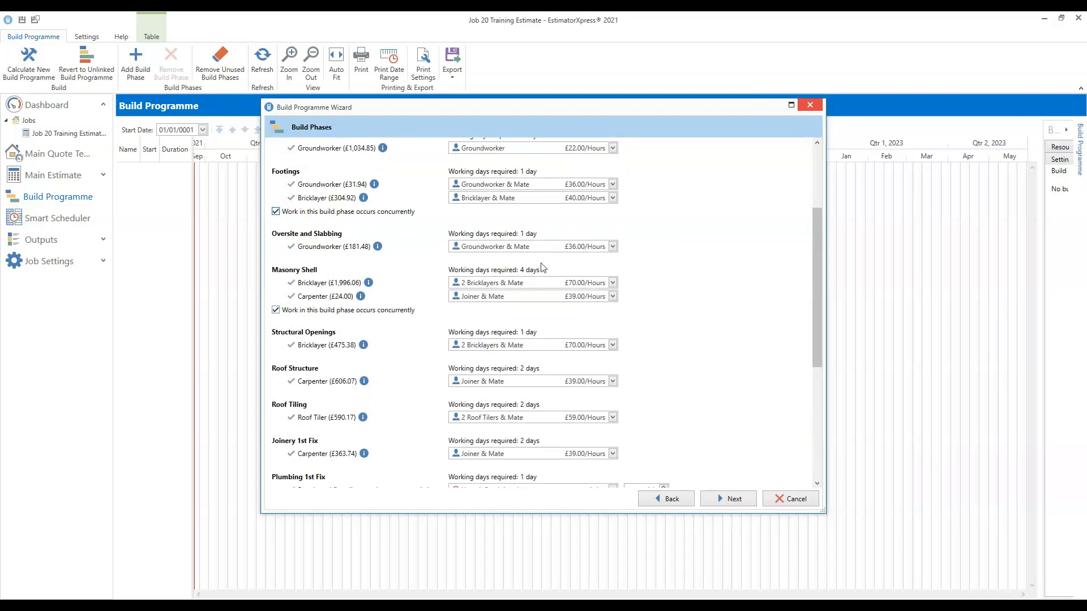
pyautogui.moveTo(820, 248); pyautogui.dragTo(823, 215)
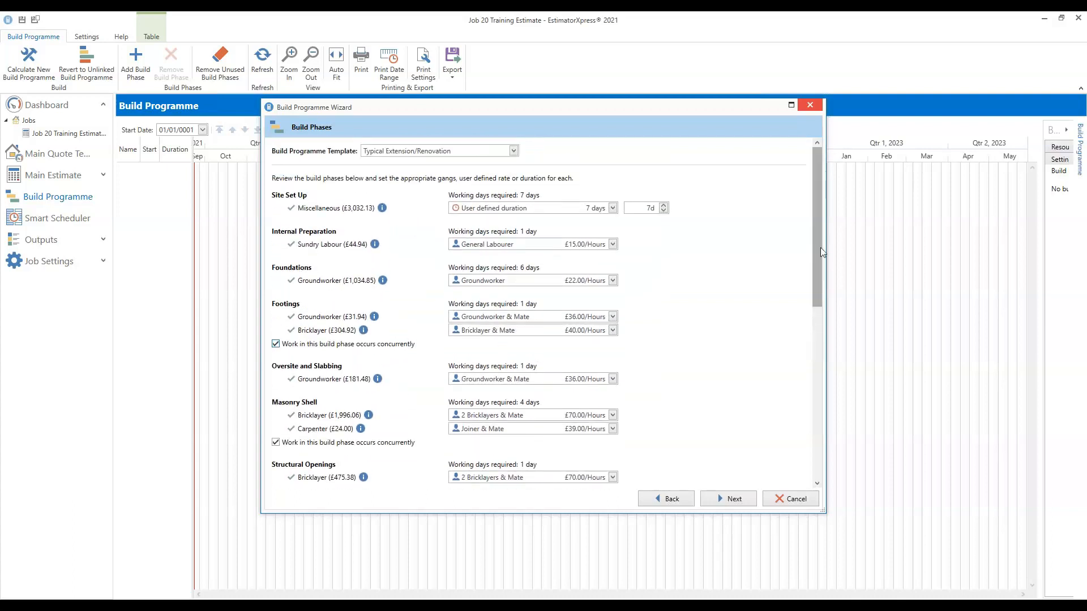
pyautogui.click(734, 499)
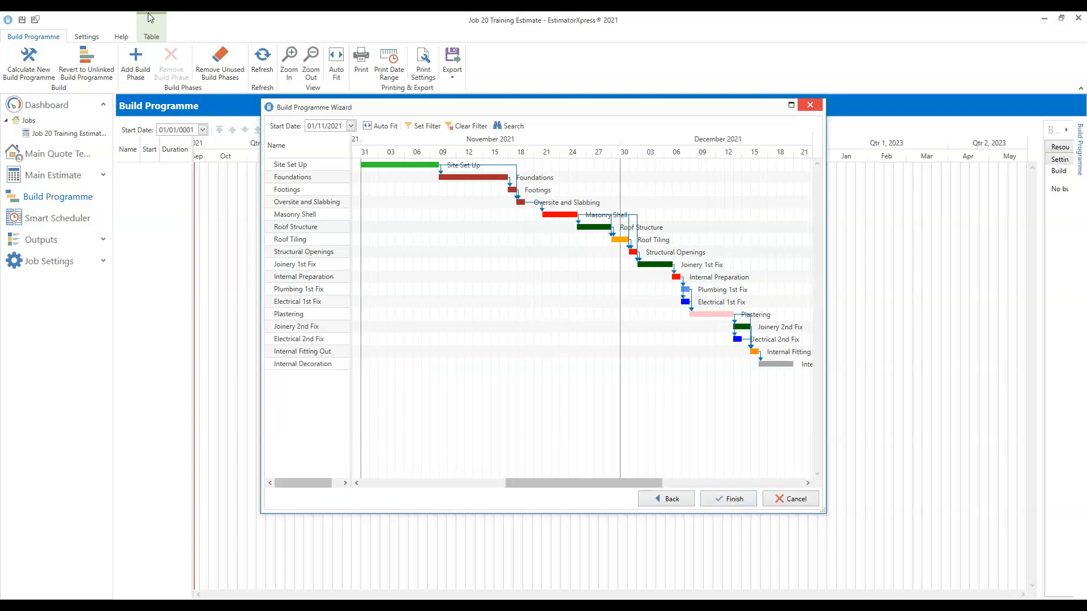
# Step: Set the programme's start date to 15/11/2021, check the previewed phases, and finish the wizard
pyautogui.click(351, 126)
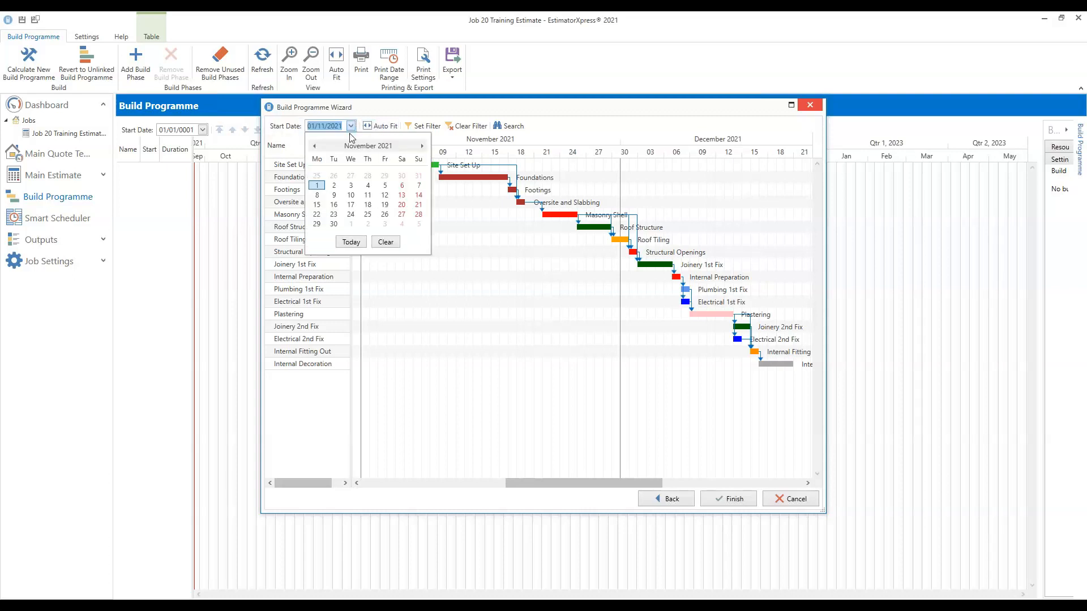
pyautogui.click(317, 205)
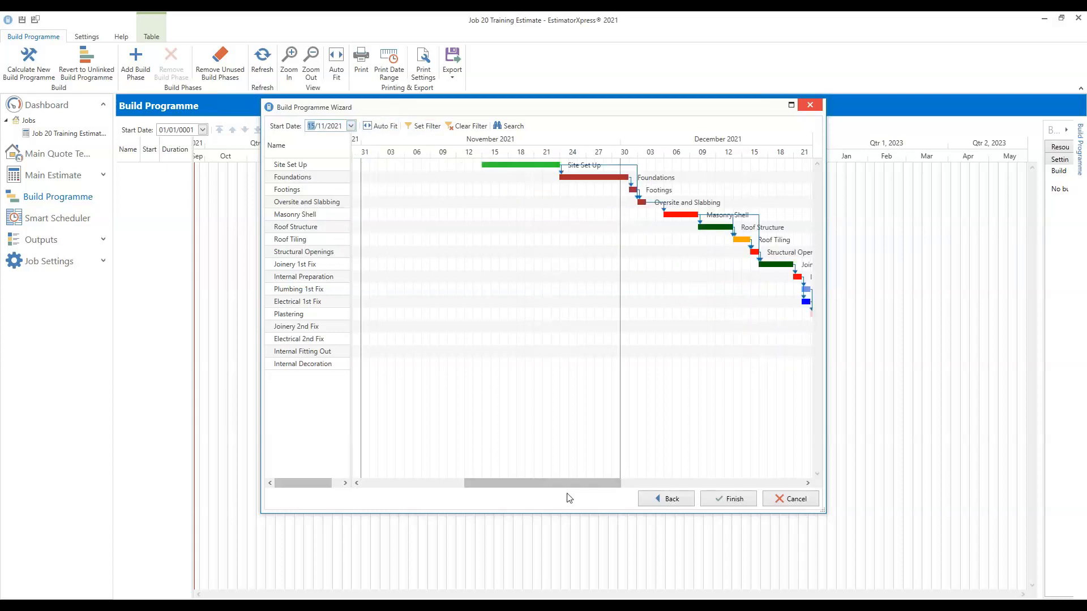
pyautogui.moveTo(493, 486); pyautogui.dragTo(532, 488)
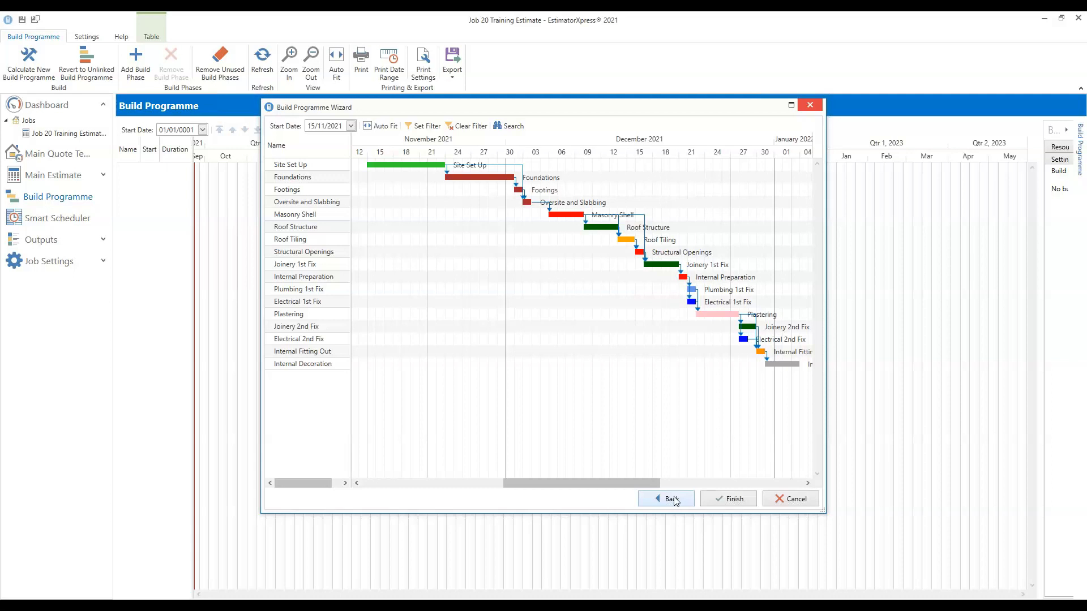
pyautogui.click(734, 499)
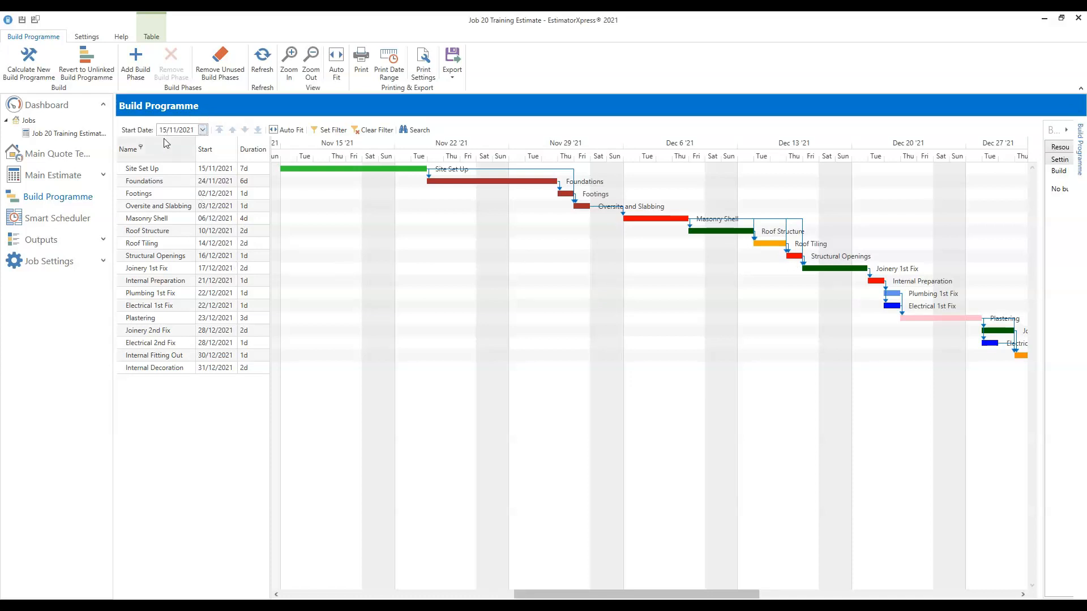
pyautogui.click(203, 130)
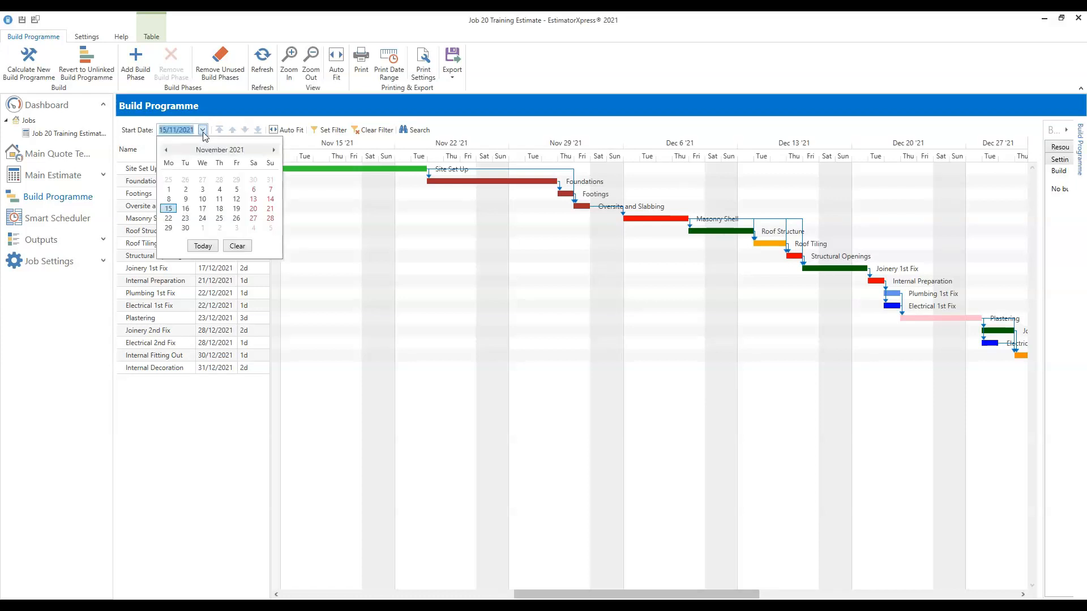
pyautogui.click(202, 133)
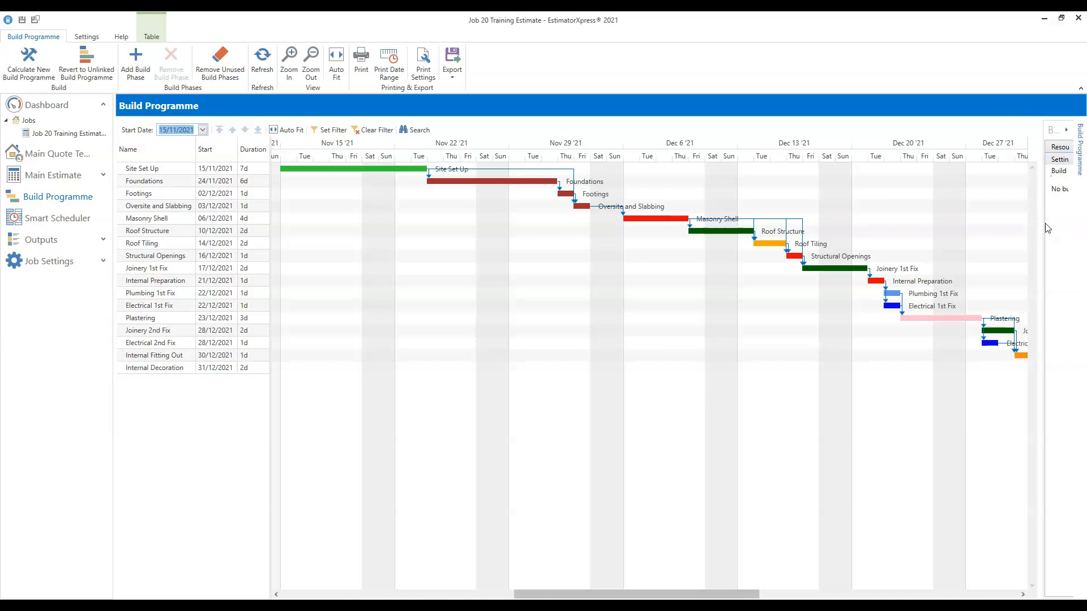
# Step: View the Gantt chart at closer and wider time spans, and auto fit it to the whole programme
pyautogui.click(289, 63)
pyautogui.moveTo(563, 594); pyautogui.dragTo(492, 594)
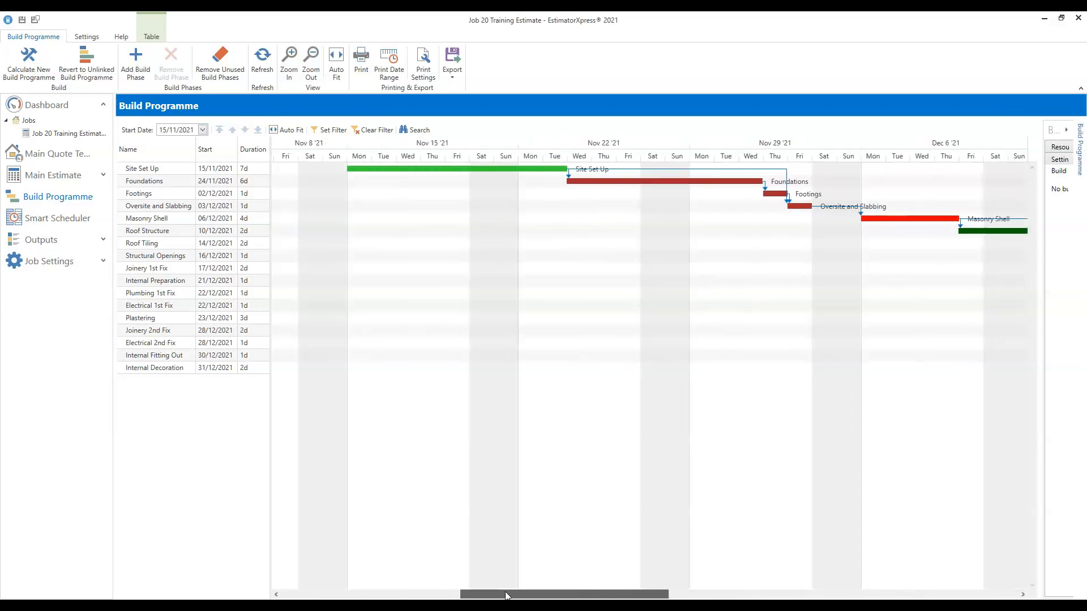
pyautogui.click(311, 73)
pyautogui.click(312, 72)
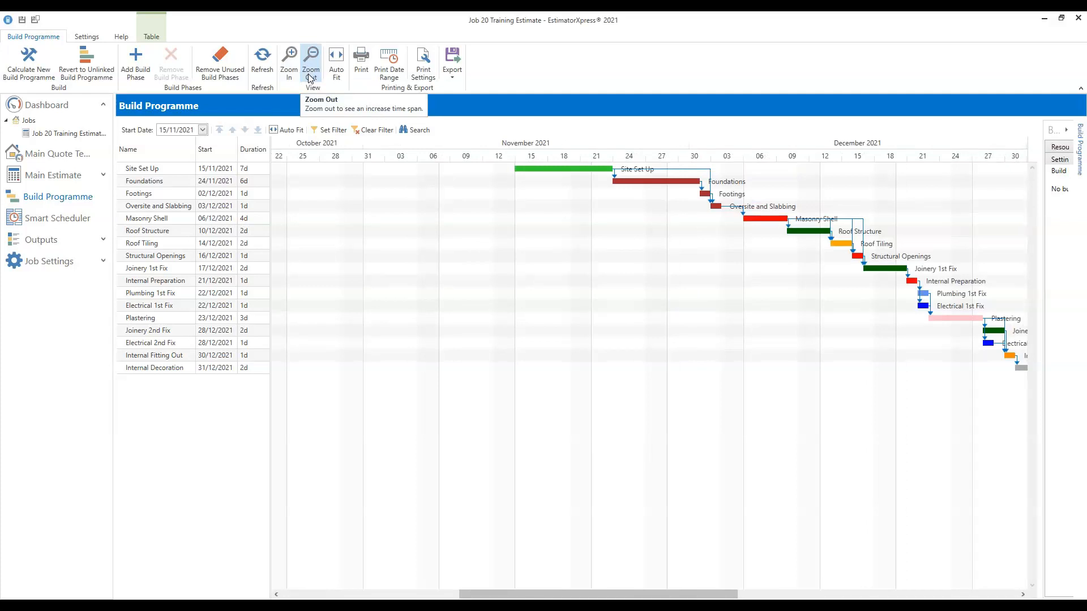
pyautogui.click(310, 76)
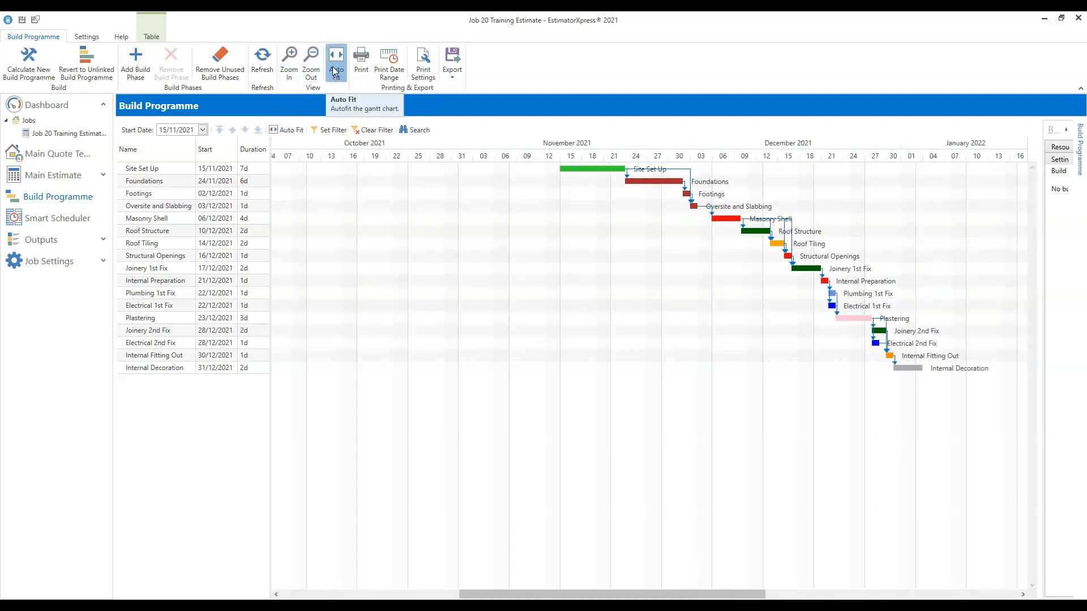
pyautogui.click(335, 72)
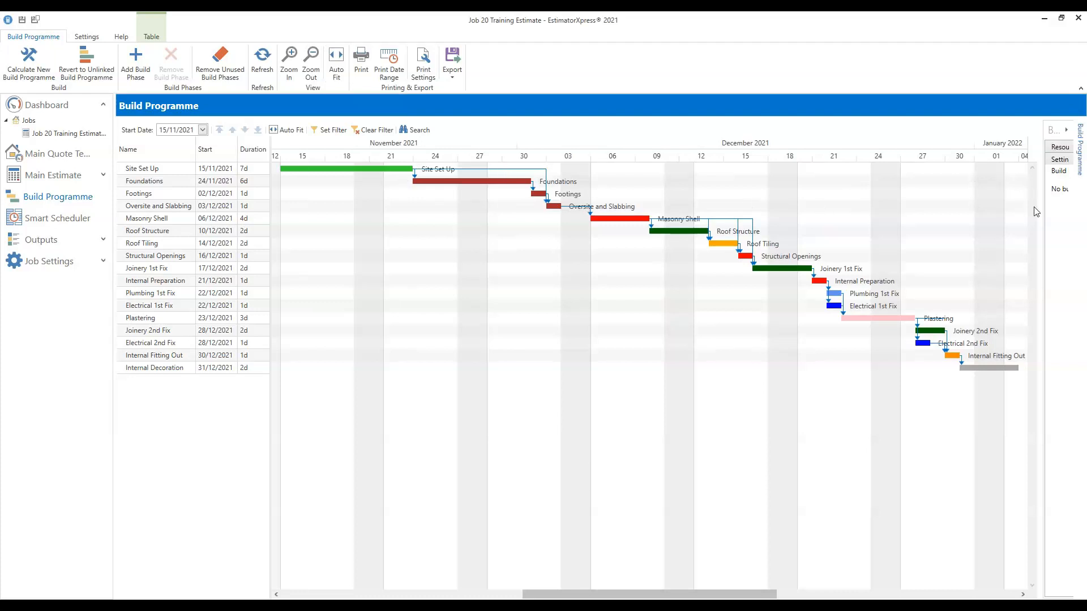
# Step: Widen the Build Programme details area beside the chart, and try collapsing and reopening it
pyautogui.moveTo(1043, 212); pyautogui.dragTo(882, 202)
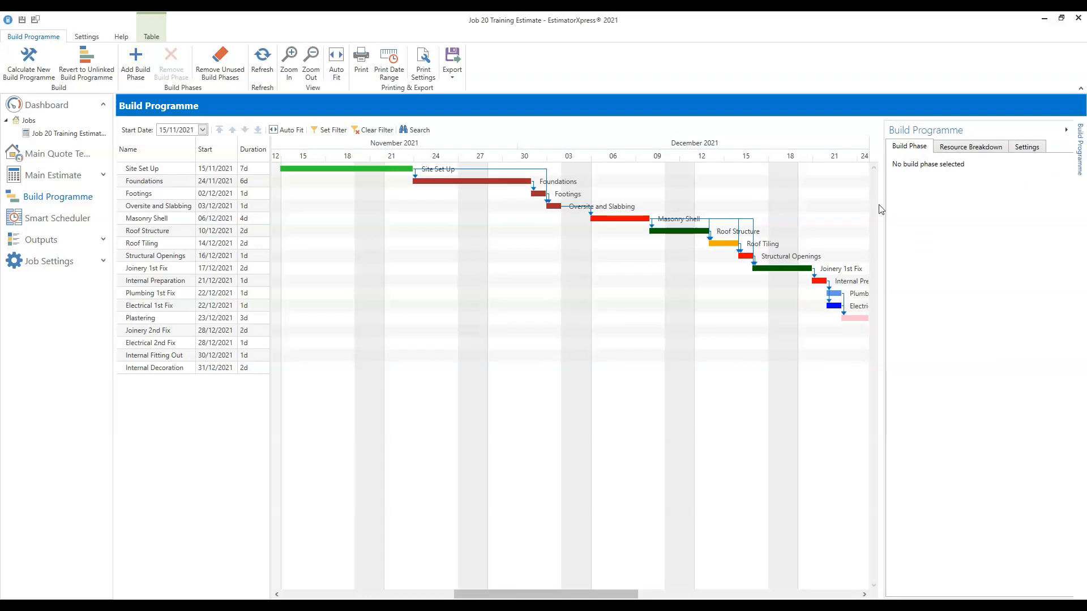
pyautogui.moveTo(883, 210); pyautogui.dragTo(1024, 219)
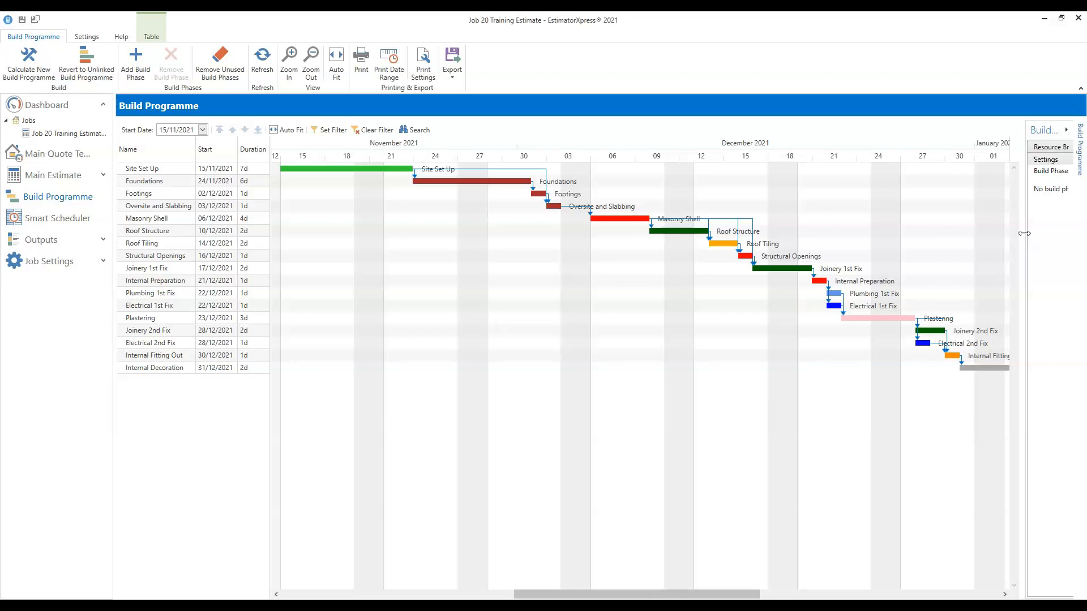
pyautogui.moveTo(1024, 233); pyautogui.dragTo(993, 234)
pyautogui.moveTo(924, 231); pyautogui.dragTo(894, 231)
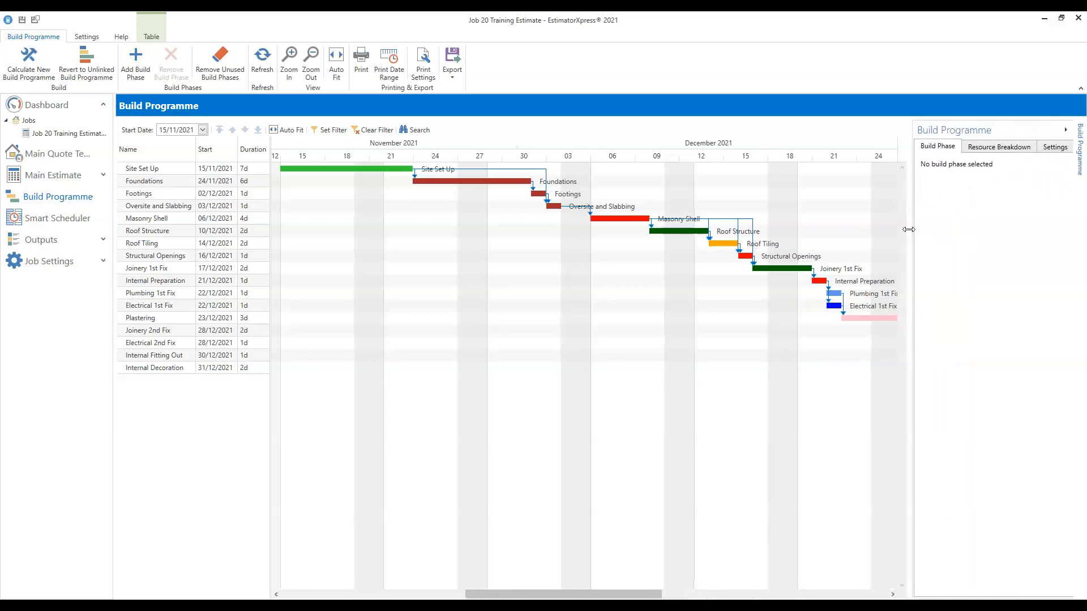
pyautogui.click(1067, 133)
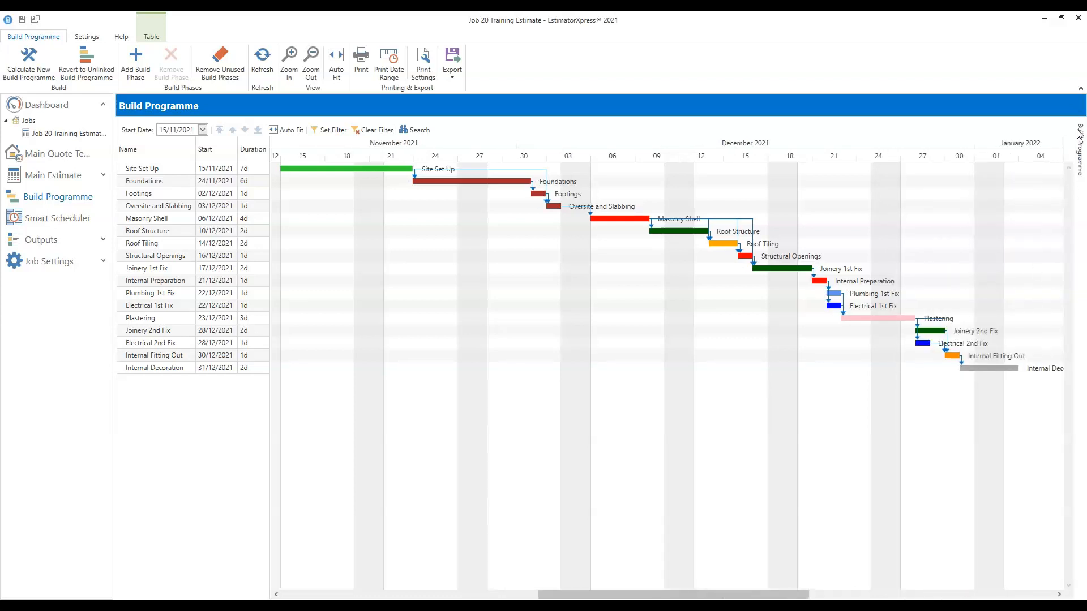
pyautogui.click(1080, 164)
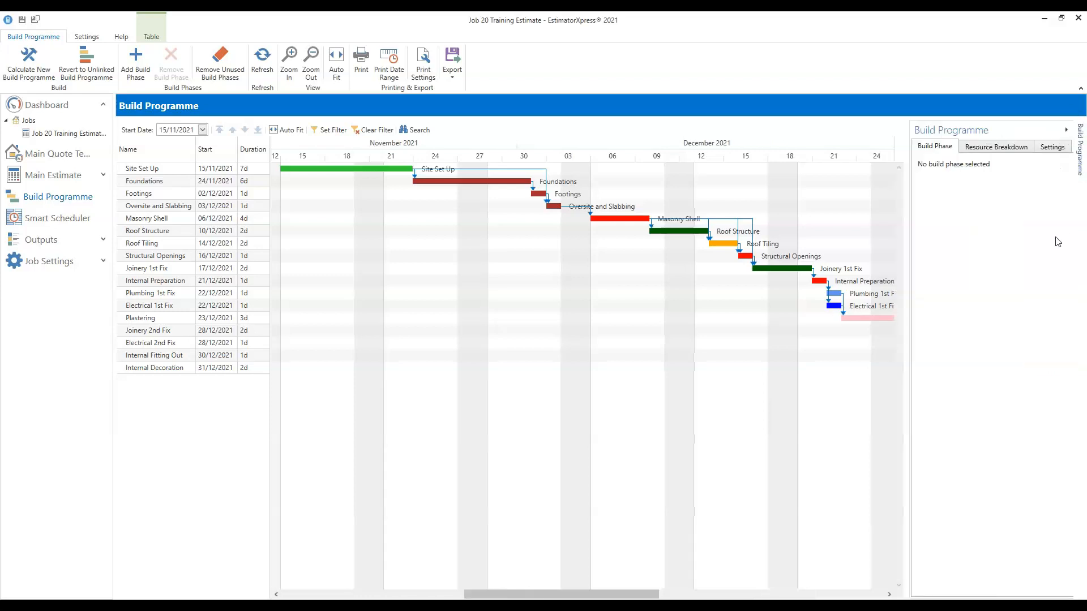
pyautogui.click(1081, 158)
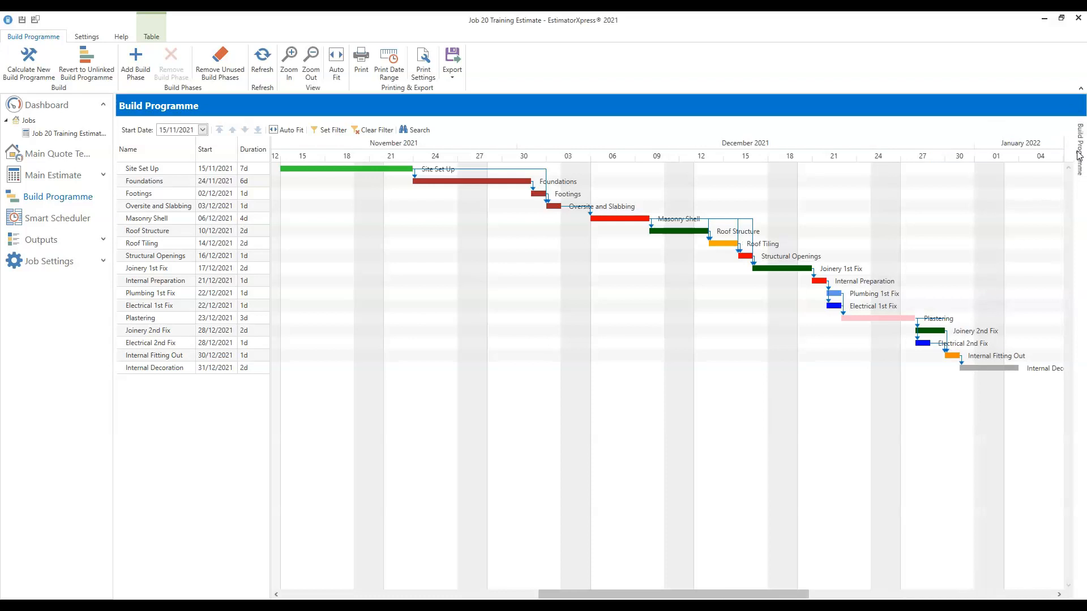
pyautogui.click(1079, 157)
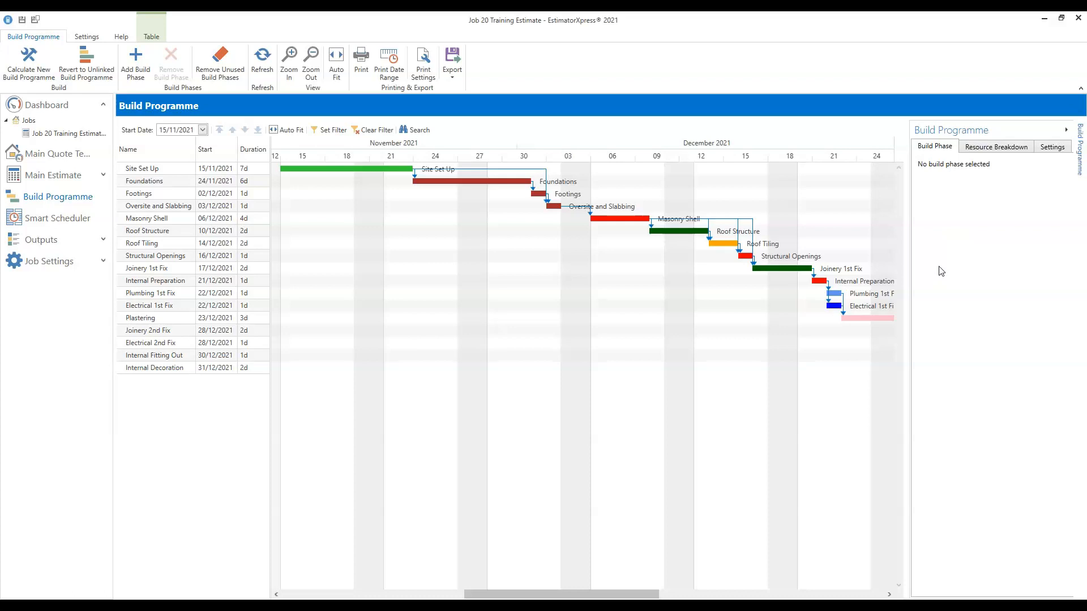
pyautogui.click(203, 131)
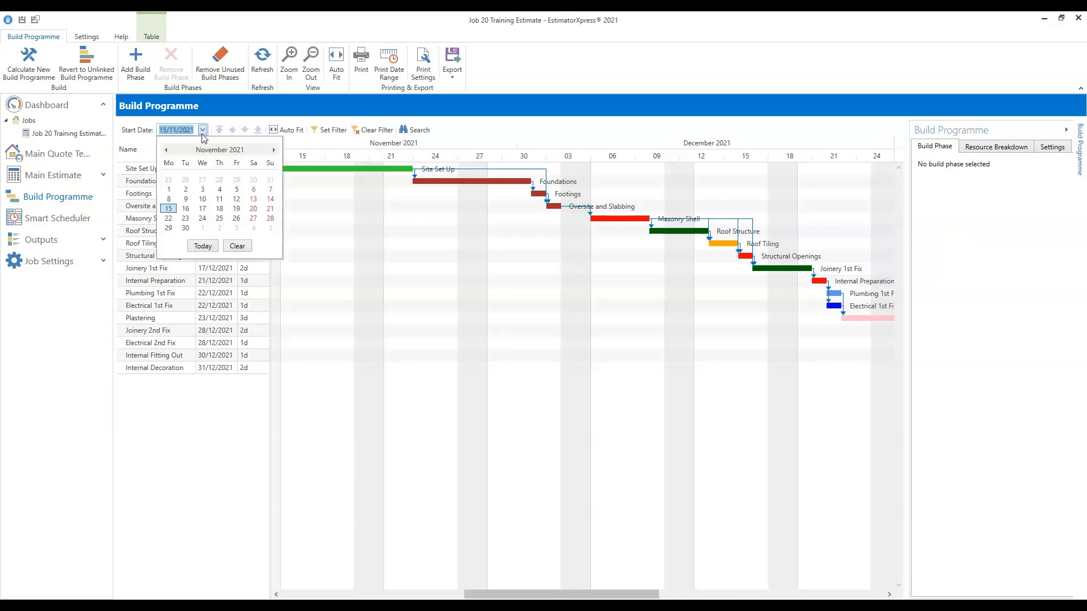
pyautogui.click(263, 112)
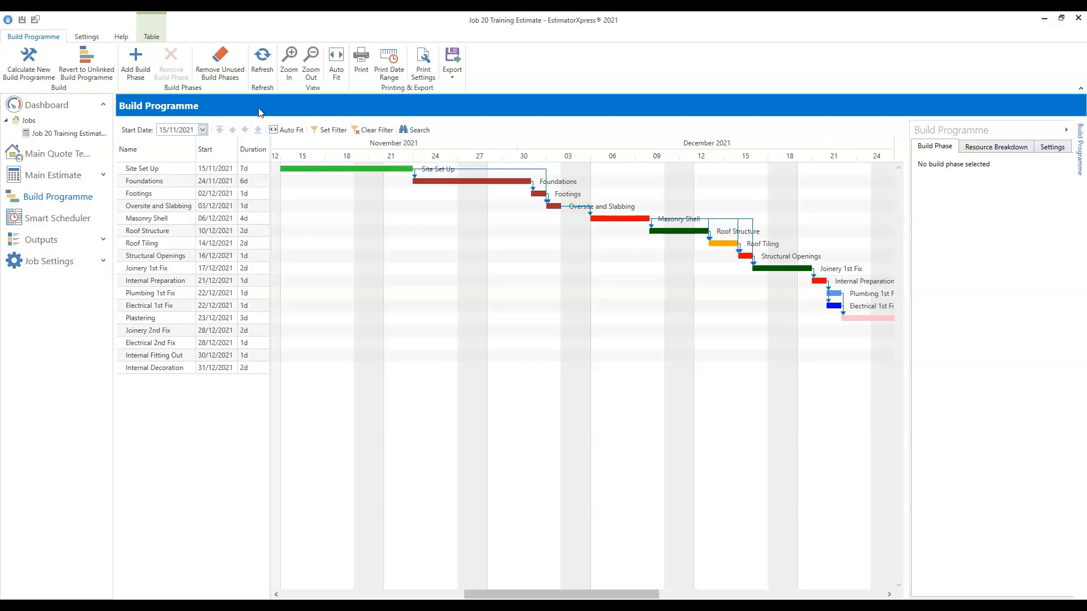
# Step: Select the Masonry Shell phase and inspect its dates, predecessor link and available colours in a wider details area
pyautogui.click(145, 219)
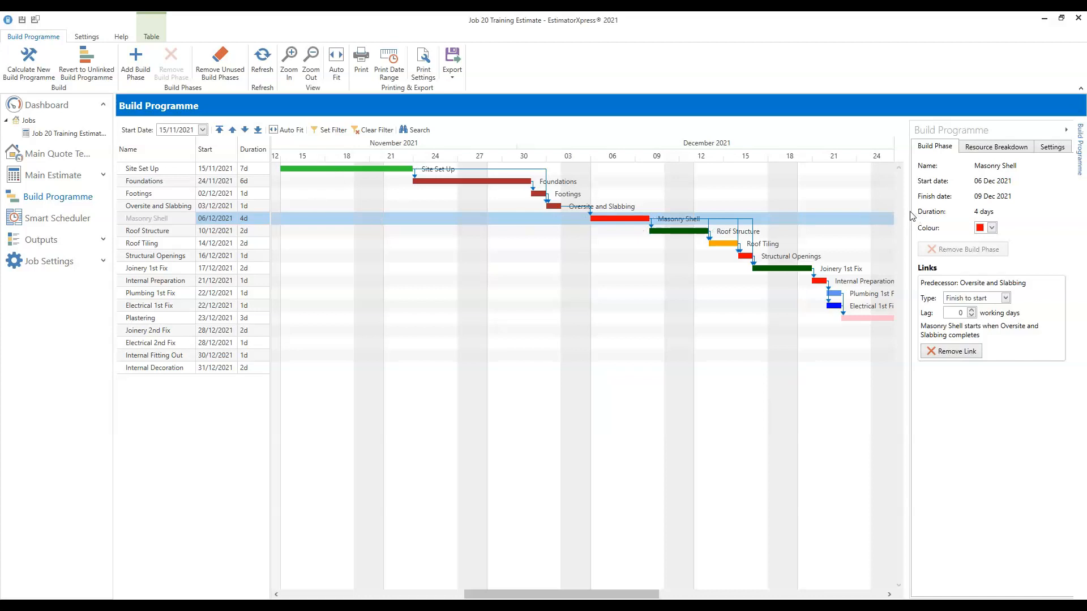
pyautogui.moveTo(907, 211); pyautogui.dragTo(828, 211)
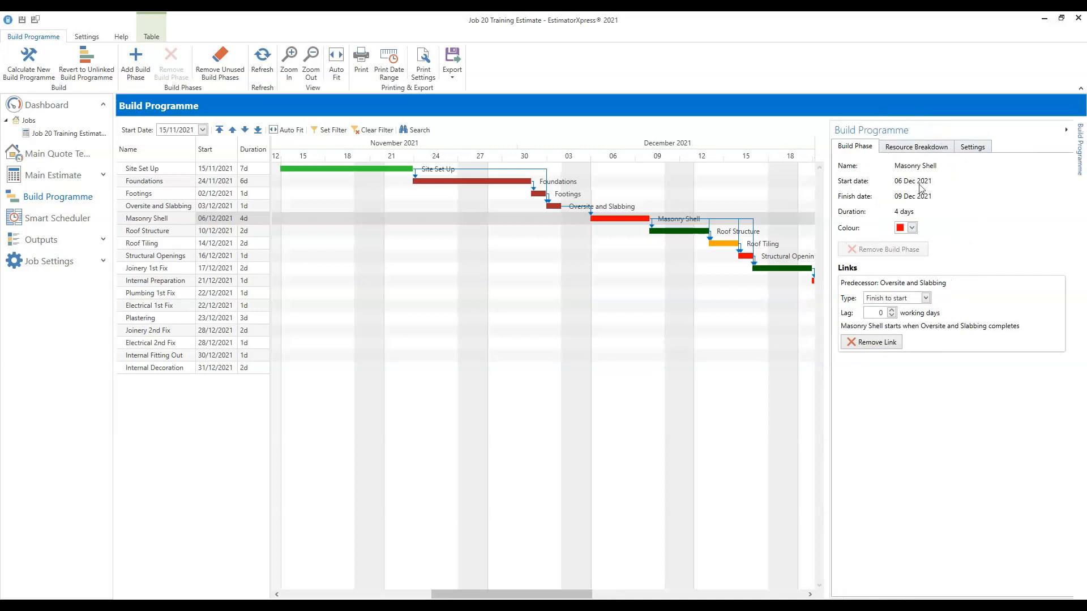
pyautogui.click(912, 228)
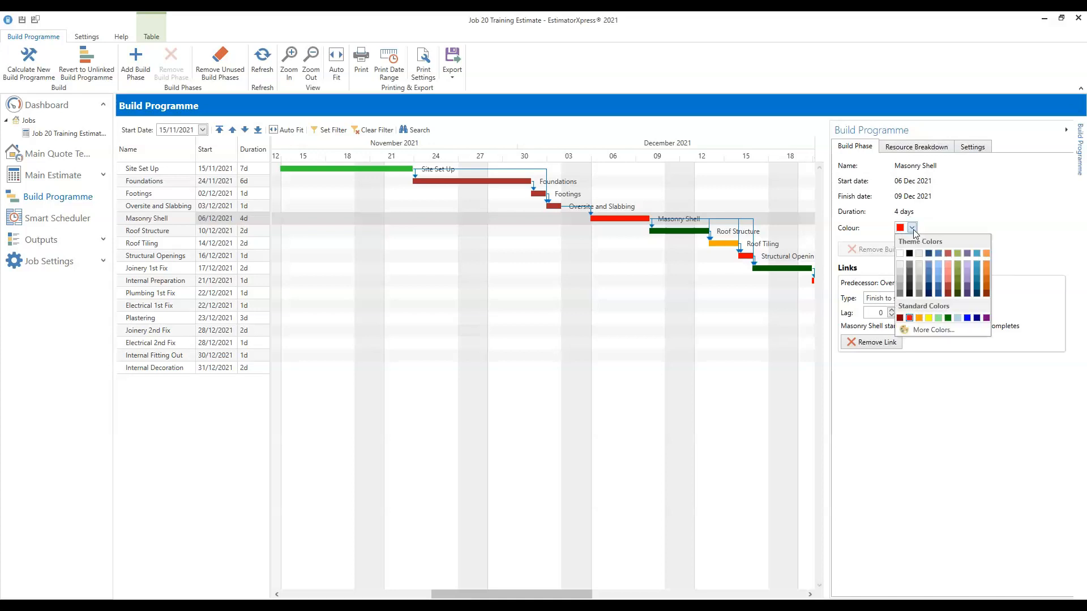
pyautogui.click(976, 219)
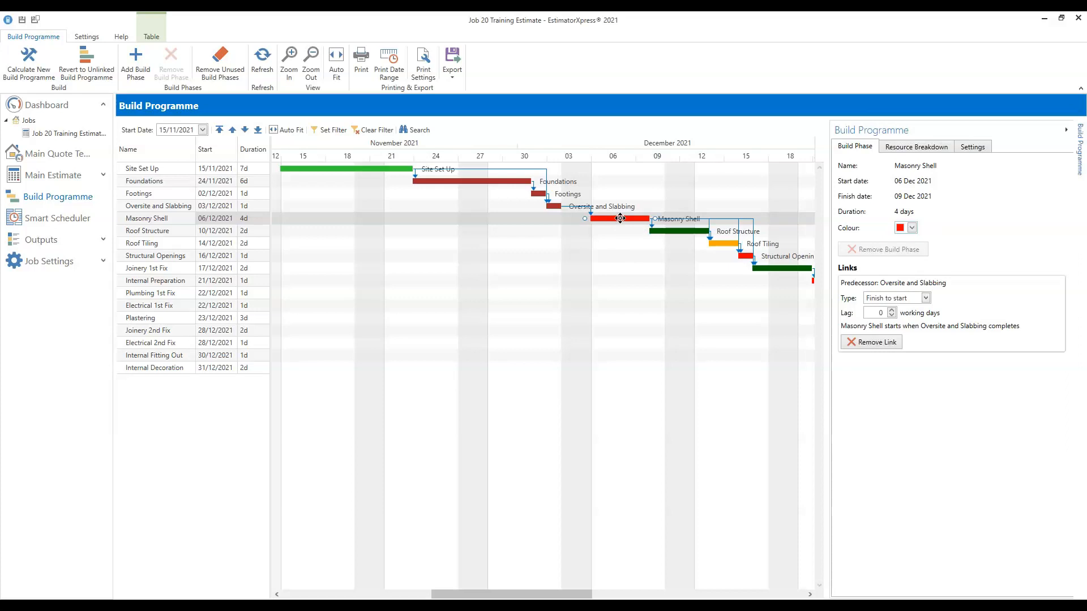
pyautogui.click(620, 219)
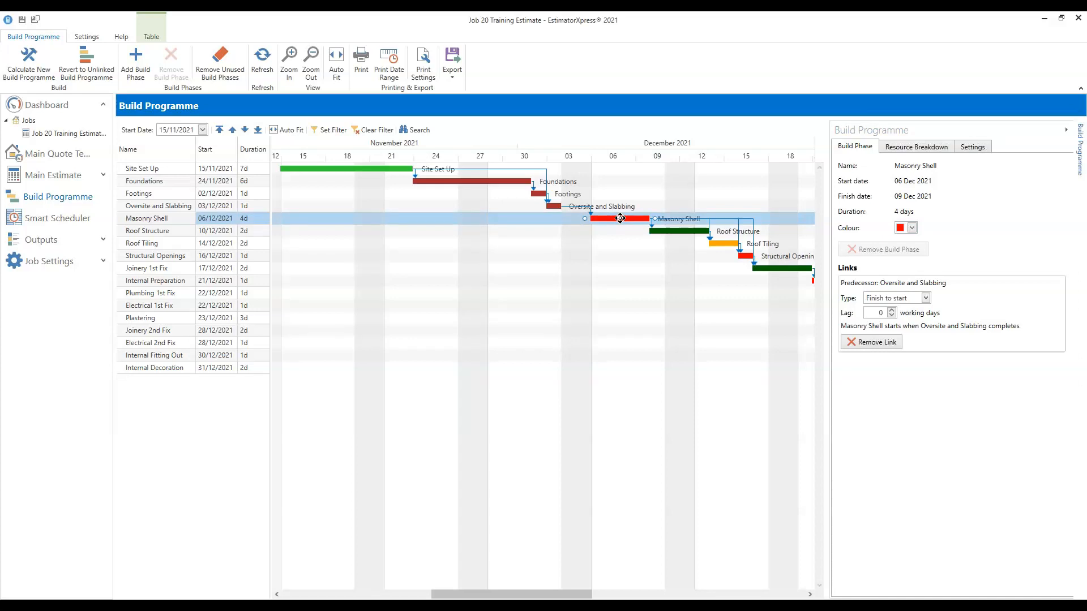
# Step: Shift the Masonry Shell phase in the chart so that it starts on 08/12/2021, trying the move forwards and back
pyautogui.moveTo(622, 218); pyautogui.dragTo(680, 219)
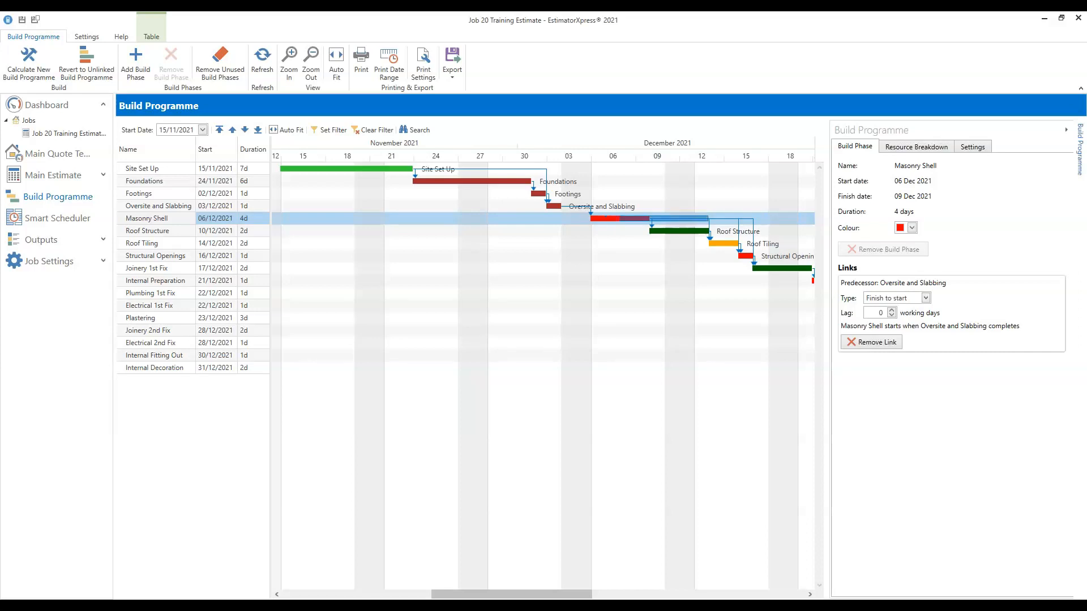
pyautogui.moveTo(654, 218); pyautogui.dragTo(655, 218)
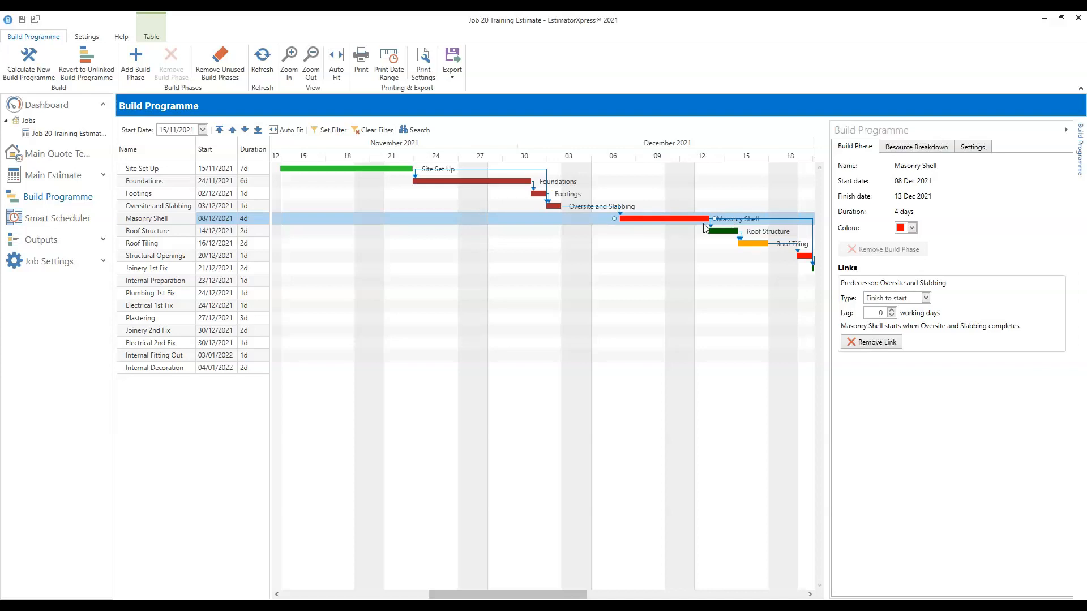
pyautogui.moveTo(671, 217); pyautogui.dragTo(642, 218)
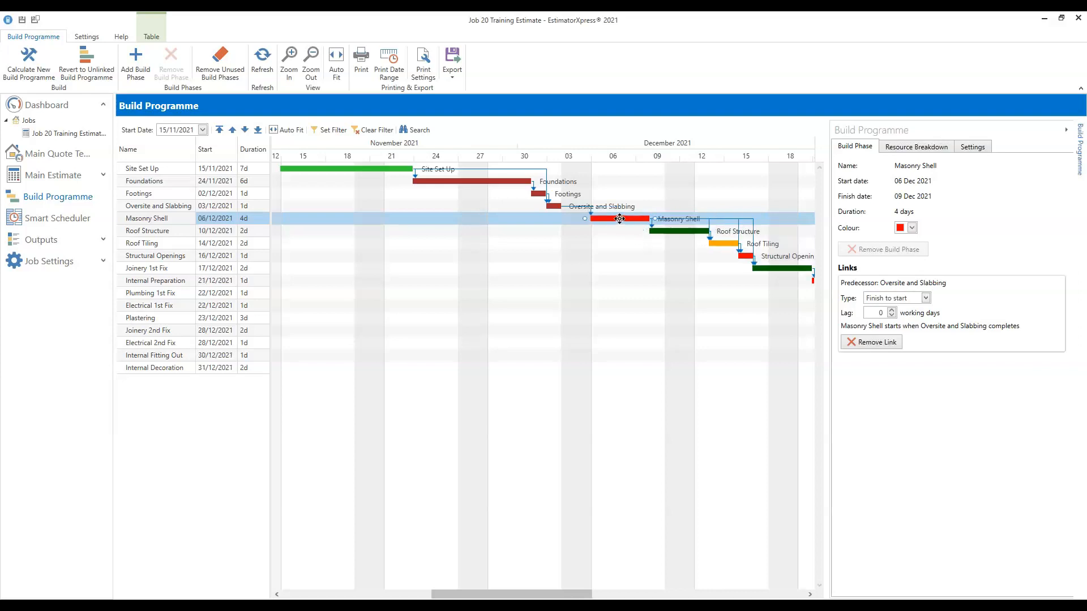
pyautogui.moveTo(636, 219); pyautogui.dragTo(665, 221)
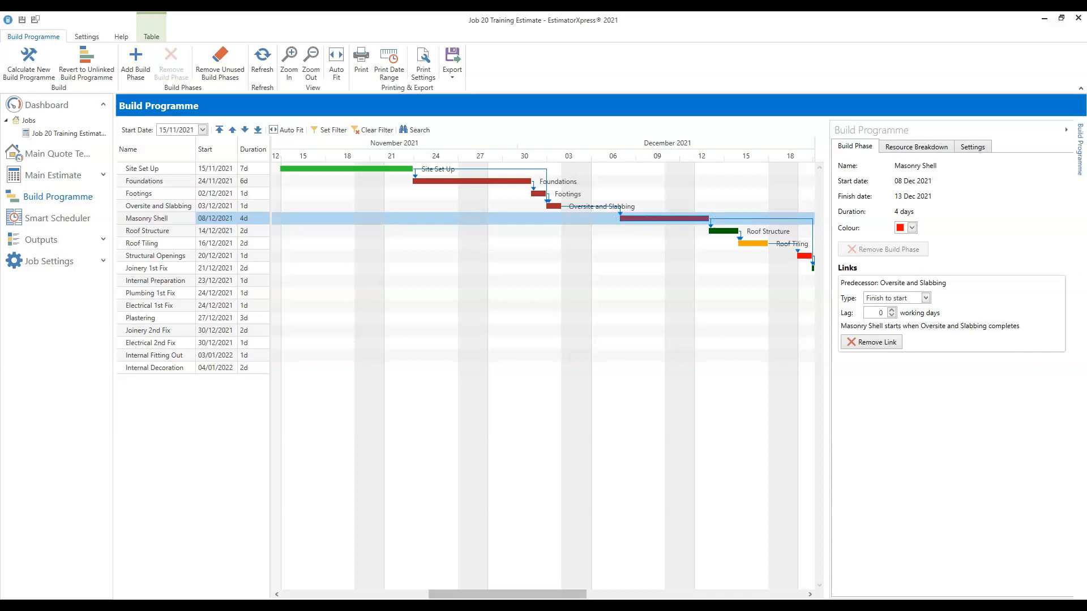
pyautogui.moveTo(666, 219)
pyautogui.mouseDown()
pyautogui.moveTo(715, 218)
pyautogui.moveTo(634, 220)
pyautogui.moveTo(663, 230)
pyautogui.mouseUp()
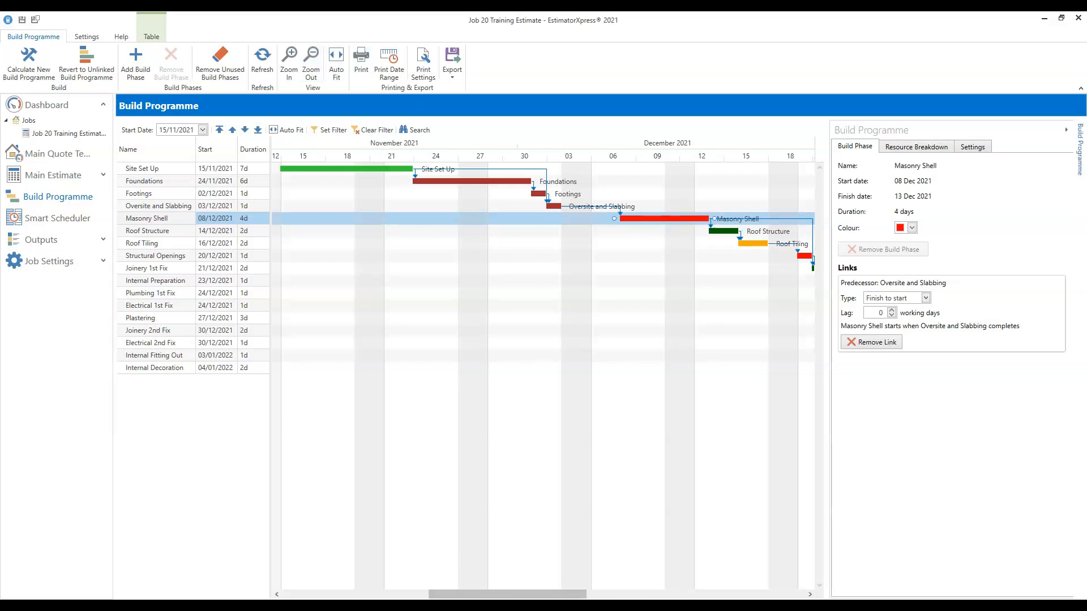
# Step: Lengthen the Masonry Shell phase to 7 days by extending the end of its bar at a closer time span
pyautogui.click(287, 72)
pyautogui.click(287, 73)
pyautogui.moveTo(470, 594); pyautogui.dragTo(533, 595)
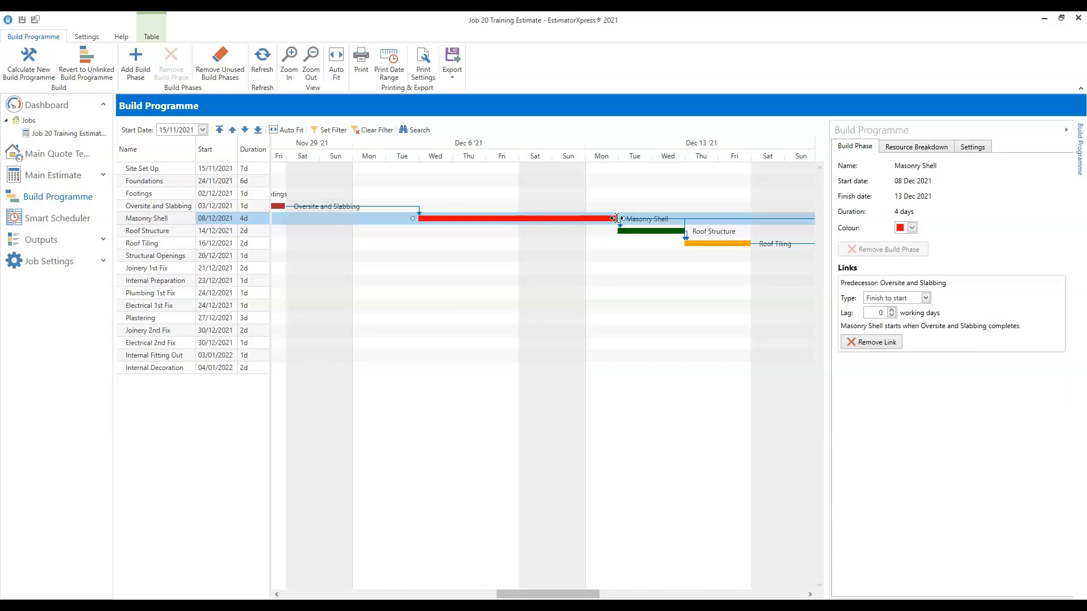
pyautogui.moveTo(617, 218)
pyautogui.mouseDown()
pyautogui.moveTo(584, 218)
pyautogui.moveTo(717, 218)
pyautogui.moveTo(617, 218)
pyautogui.mouseUp()
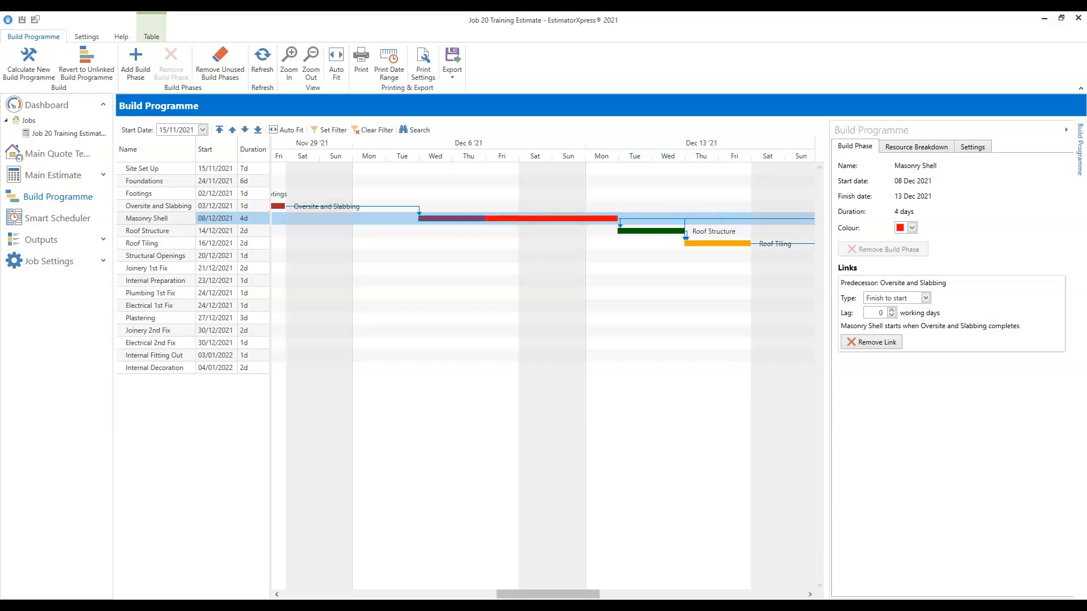
pyautogui.moveTo(617, 218); pyautogui.dragTo(717, 219)
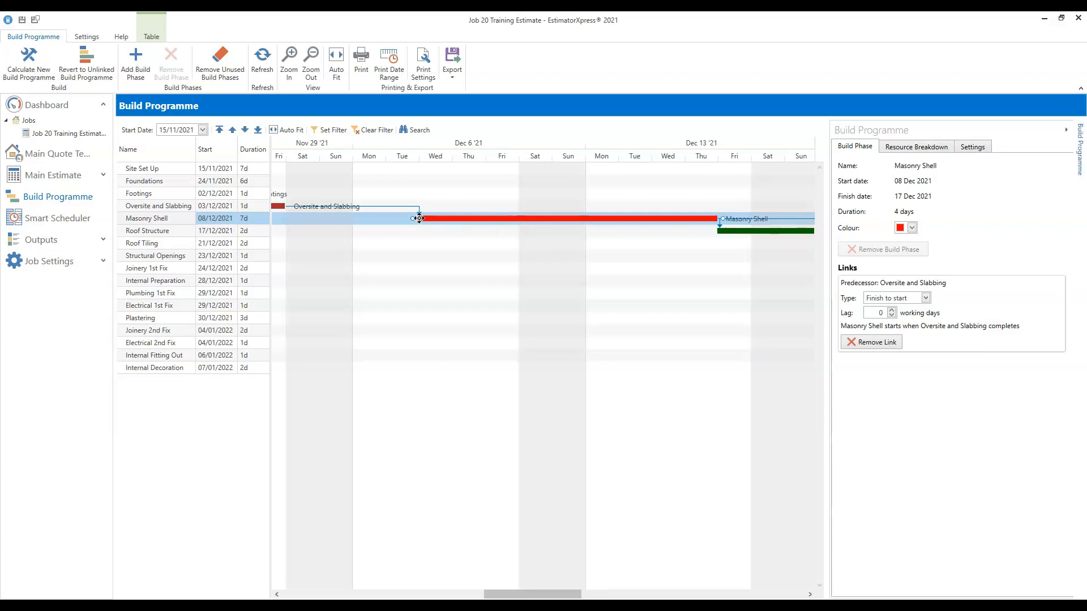
pyautogui.click(440, 256)
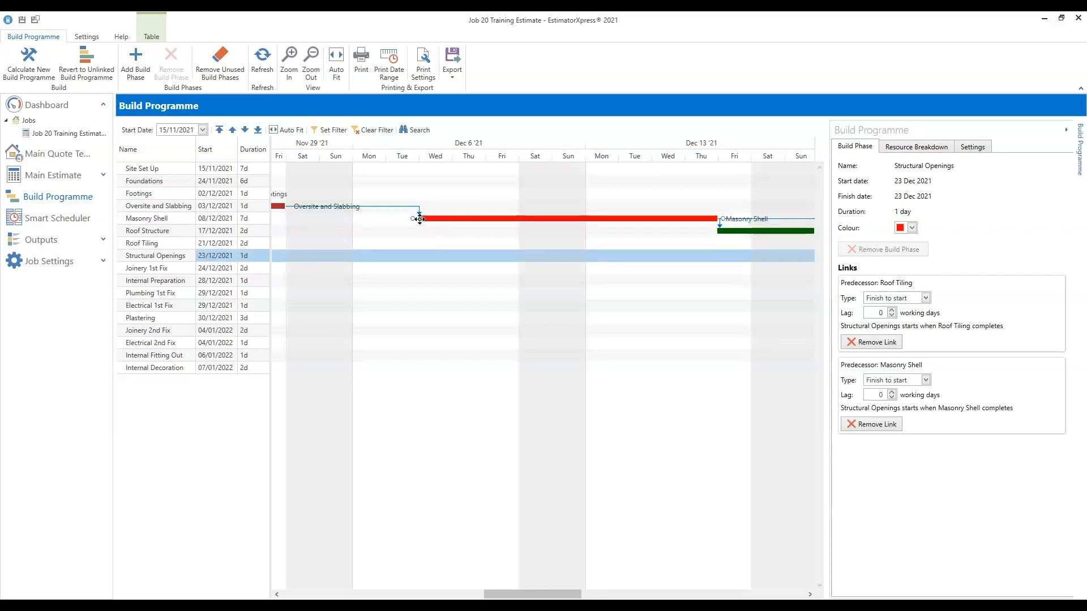
# Step: Move the Masonry Shell phase to start on 09/12/2021 and shorten it to 4 days
pyautogui.click(419, 219)
pyautogui.moveTo(467, 219); pyautogui.dragTo(501, 218)
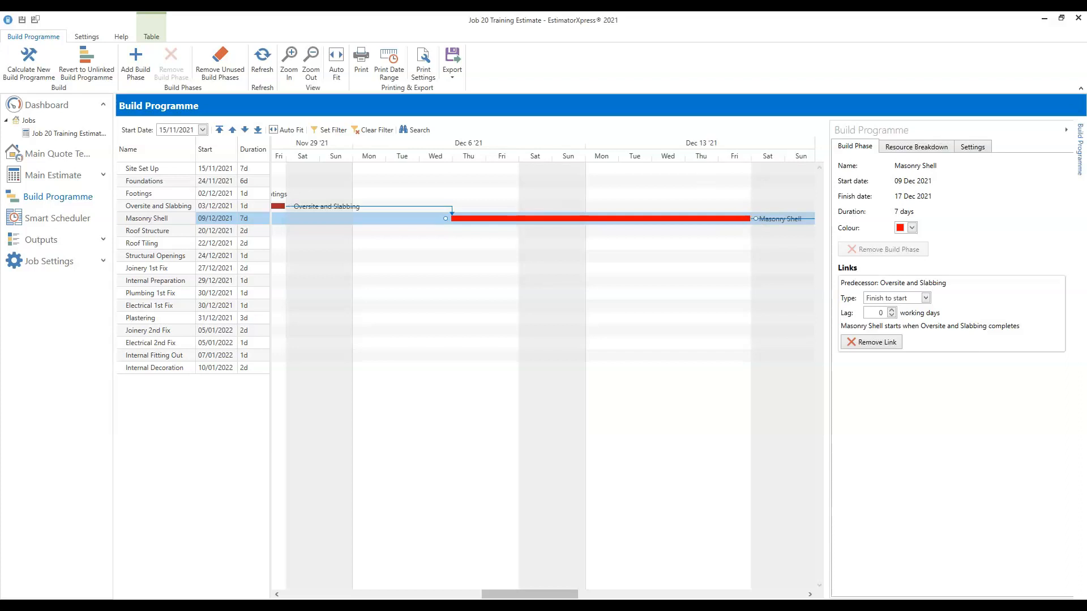
pyautogui.moveTo(749, 216); pyautogui.dragTo(717, 218)
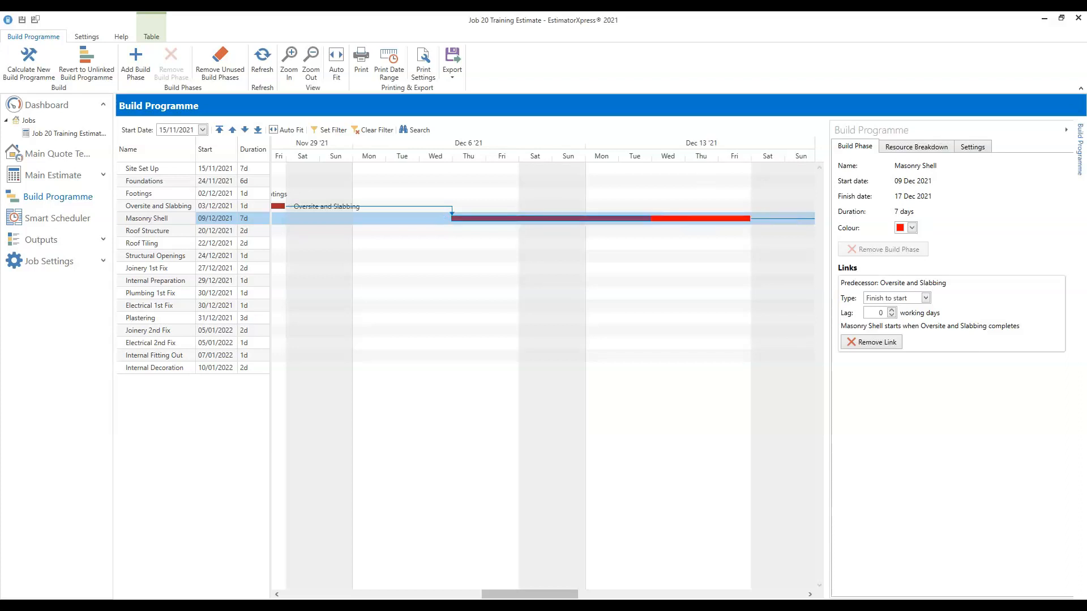
pyautogui.moveTo(650, 218); pyautogui.dragTo(650, 218)
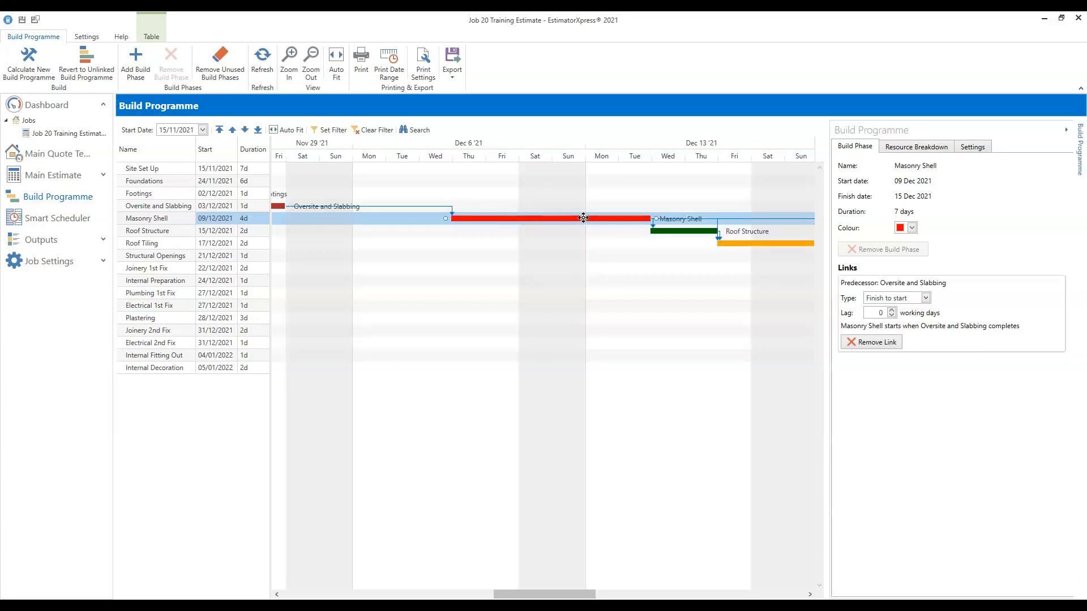
# Step: Move the Masonry Shell phase back to start on 06/12/2021 and reselect it to refresh its details
pyautogui.moveTo(583, 218); pyautogui.dragTo(484, 218)
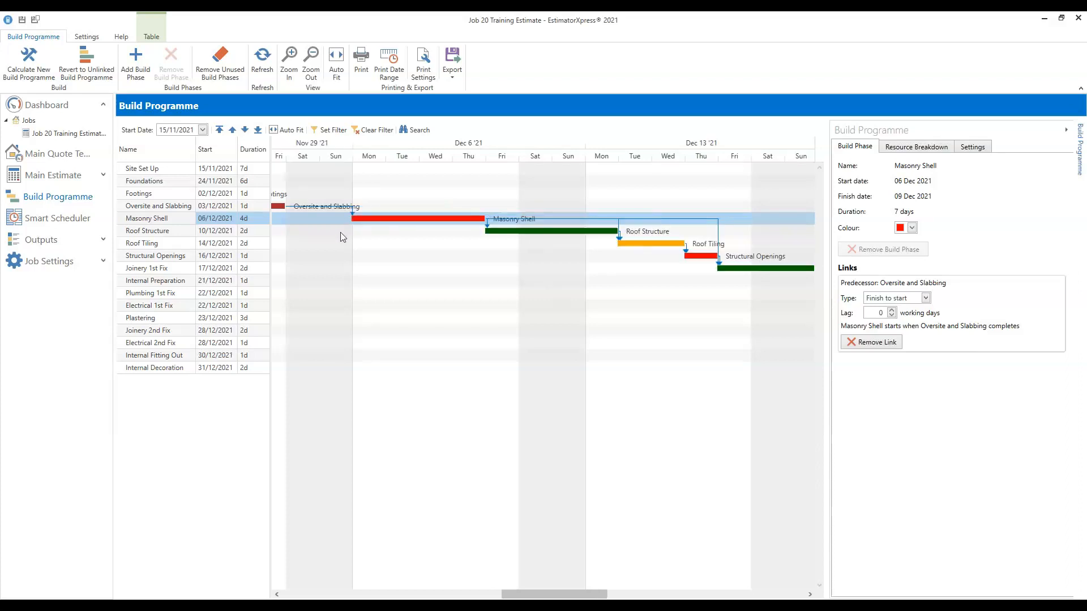
pyautogui.click(468, 304)
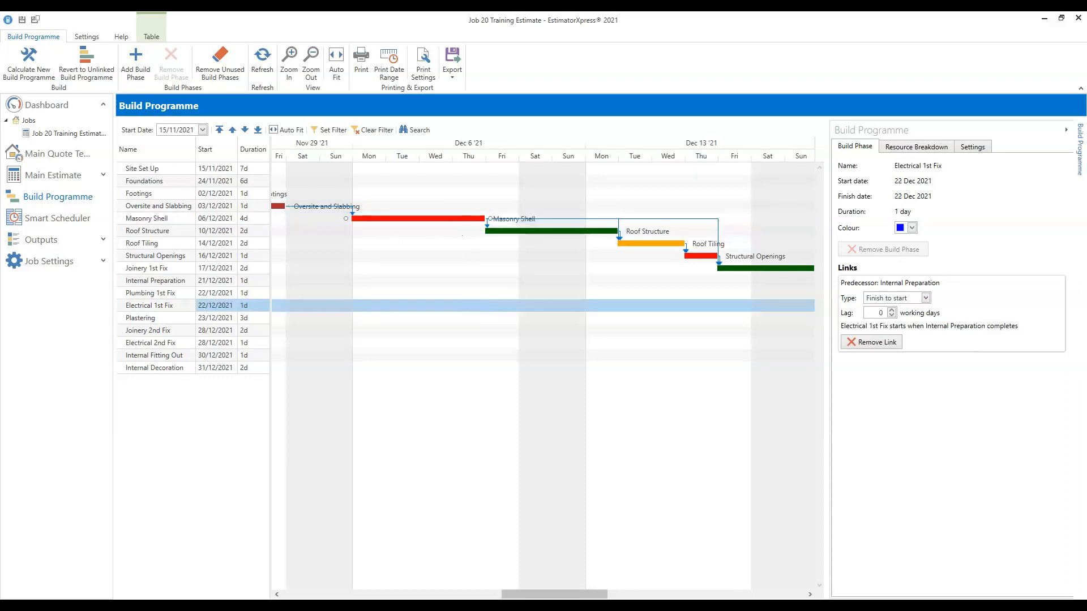
pyautogui.click(453, 217)
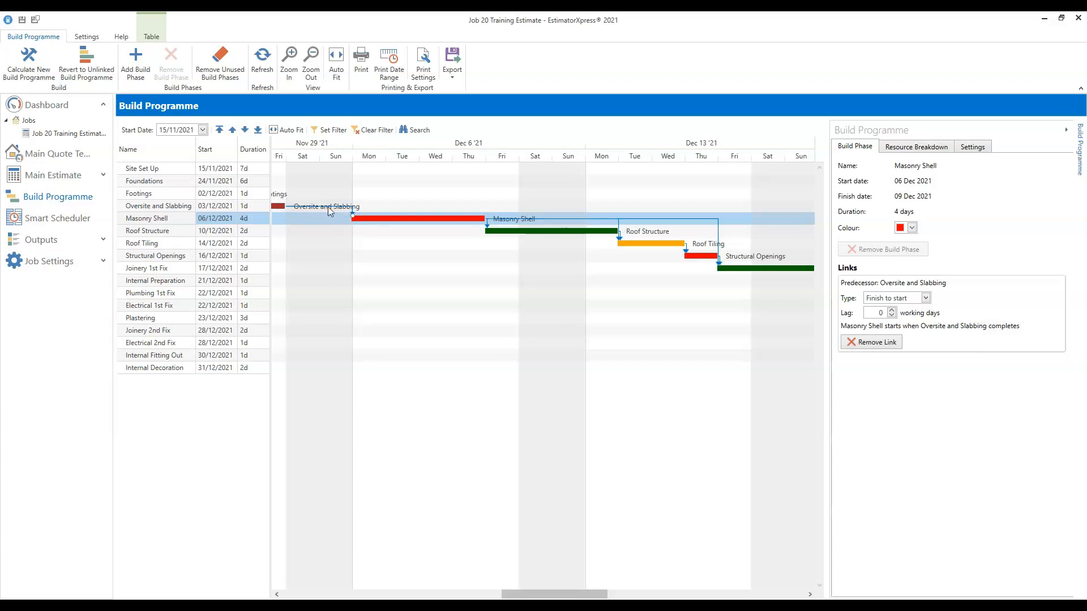
# Step: Review the chart around the early phases and the link types available between Oversite and Slabbing and Masonry Shell
pyautogui.moveTo(578, 594)
pyautogui.mouseDown()
pyautogui.moveTo(564, 596)
pyautogui.moveTo(575, 595)
pyautogui.mouseUp()
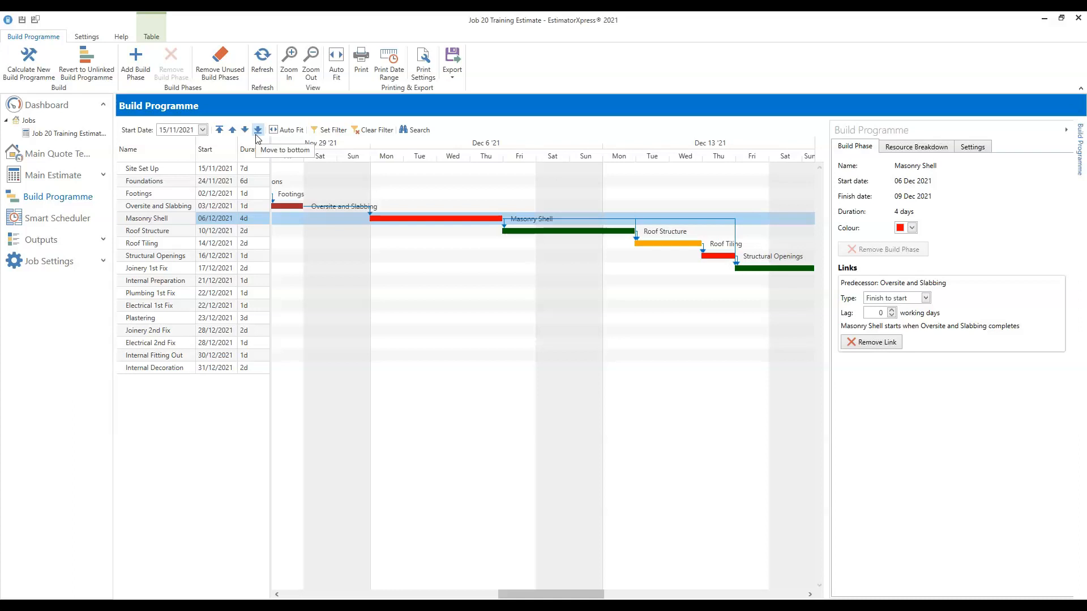
pyautogui.moveTo(573, 594); pyautogui.dragTo(515, 595)
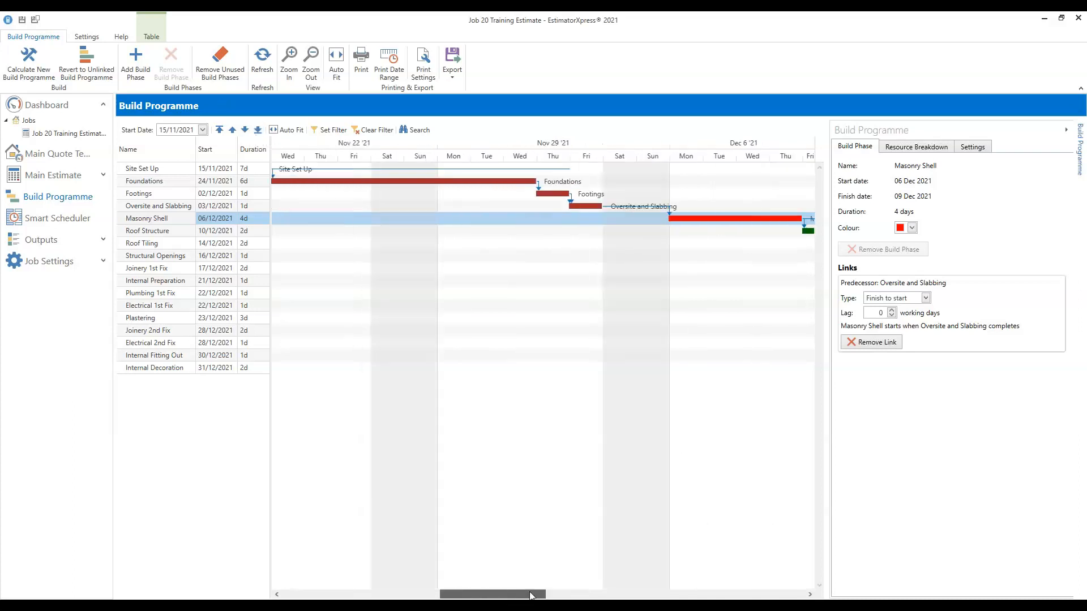
pyautogui.click(313, 71)
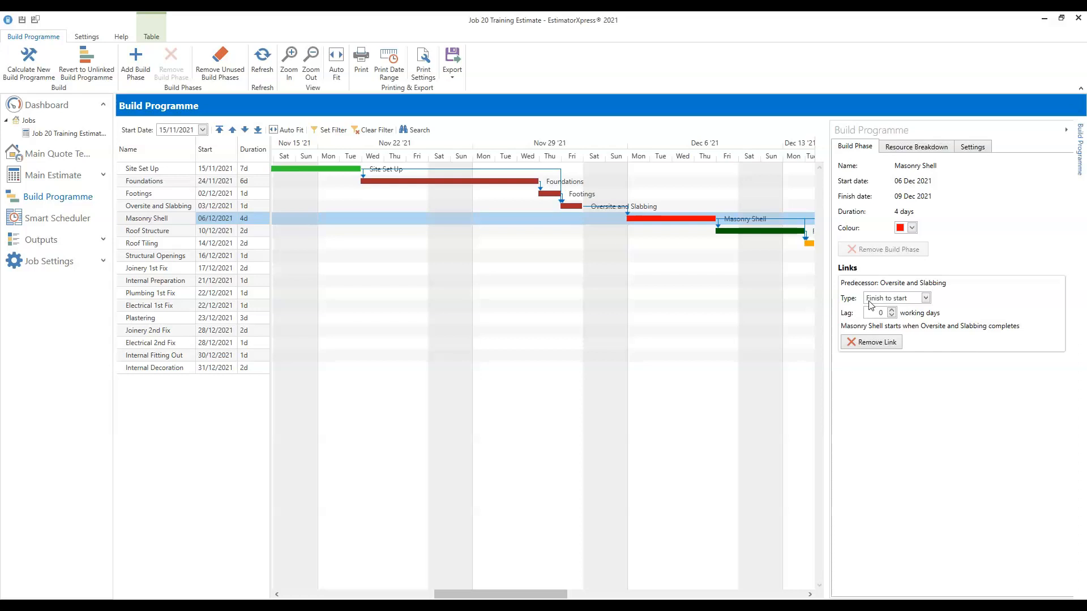
pyautogui.moveTo(587, 206)
pyautogui.click(926, 298)
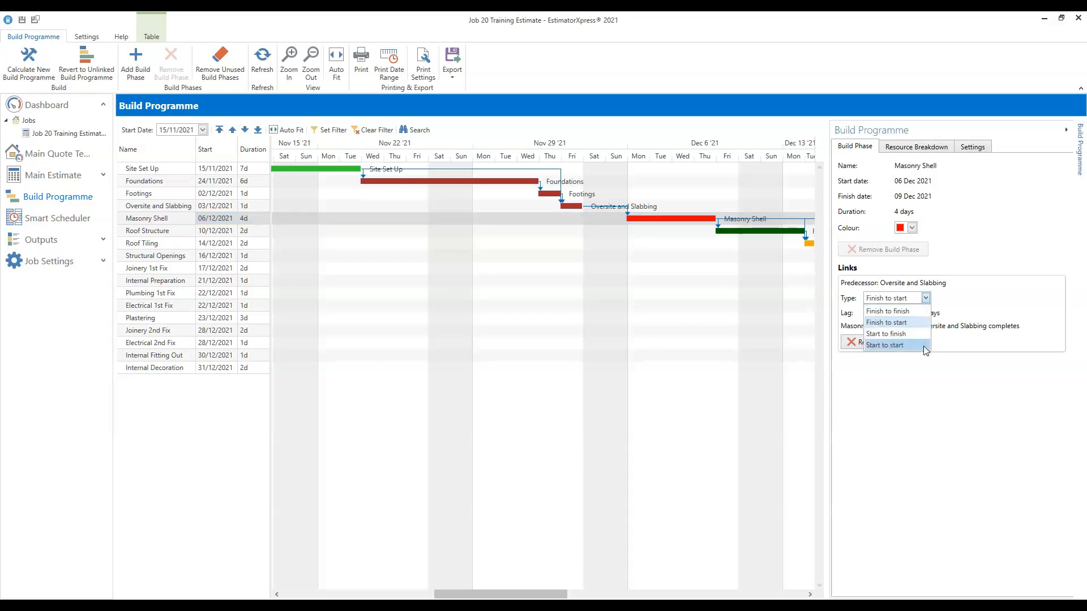
pyautogui.click(990, 258)
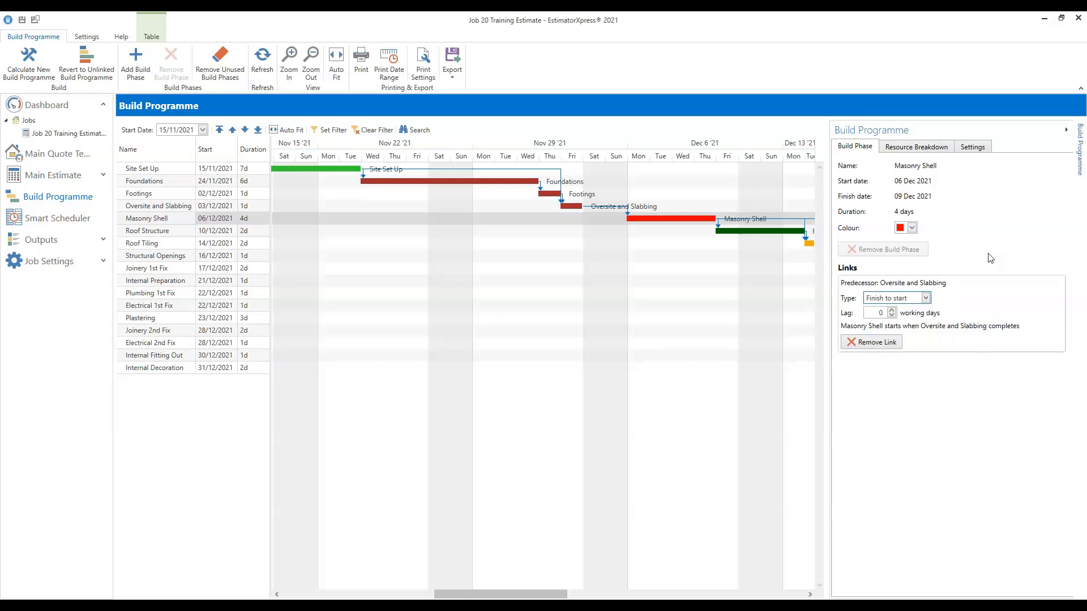
# Step: Select the Internal Fitting Out phase and set the lag on its Plastering link to 5 working days
pyautogui.moveTo(548, 595); pyautogui.dragTo(640, 586)
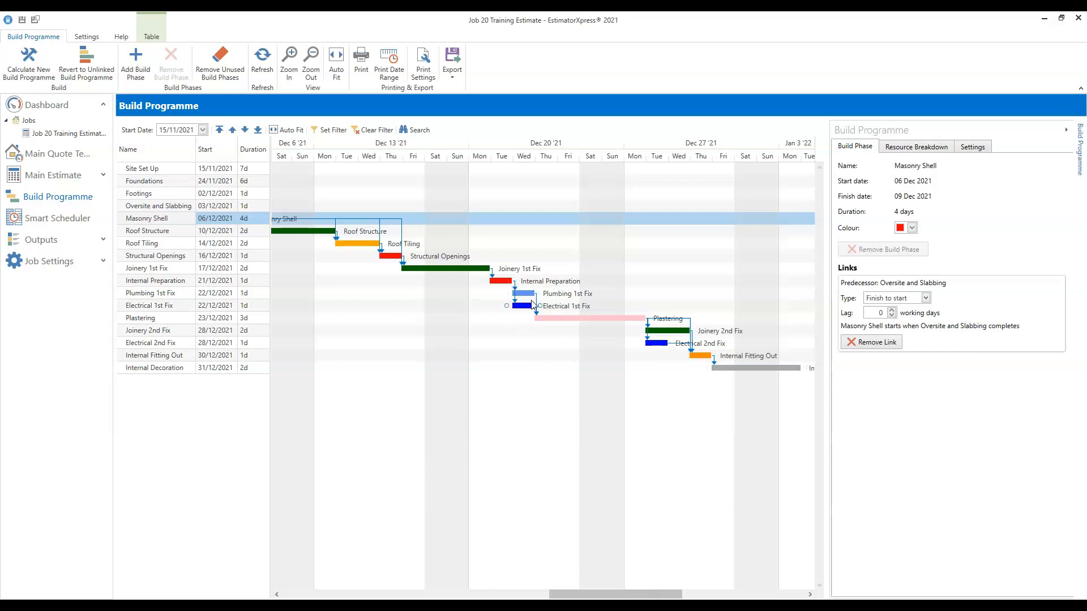
pyautogui.click(700, 353)
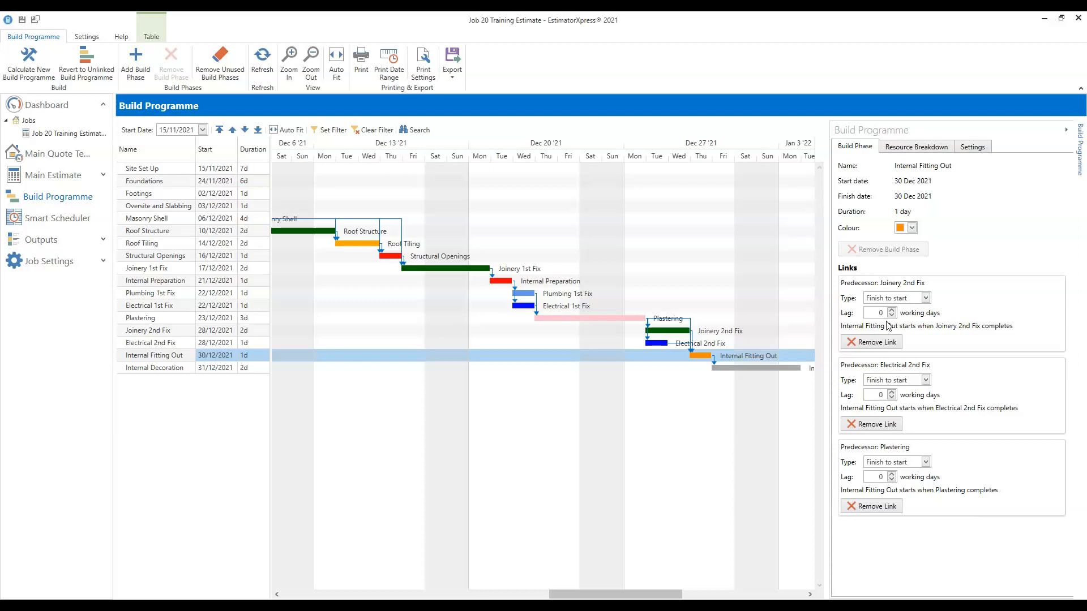
pyautogui.click(892, 475)
pyautogui.click(892, 474)
pyautogui.click(892, 475)
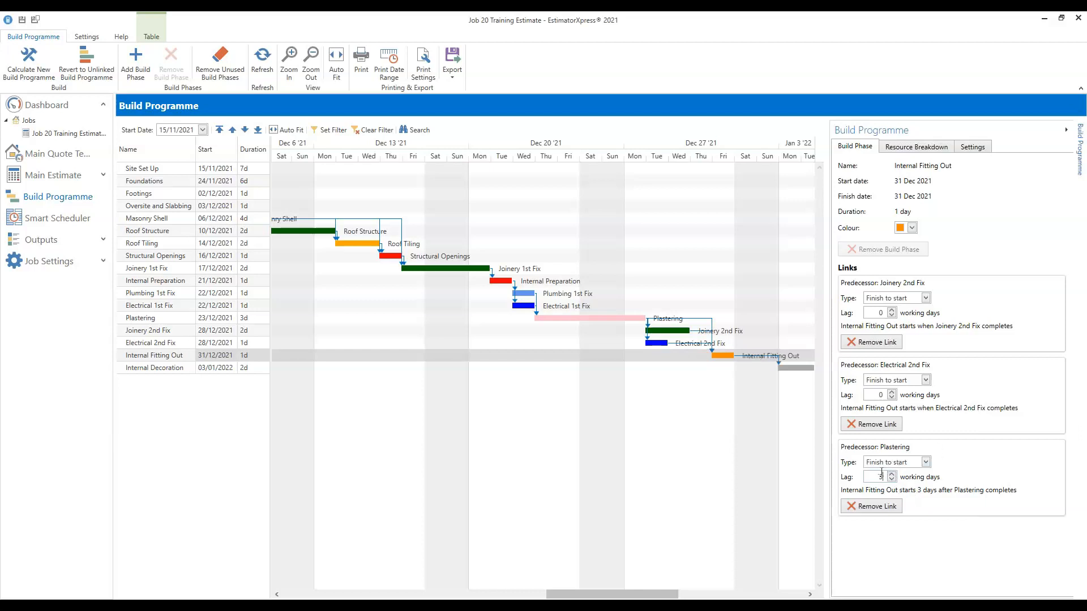
pyautogui.click(892, 474)
pyautogui.click(892, 474)
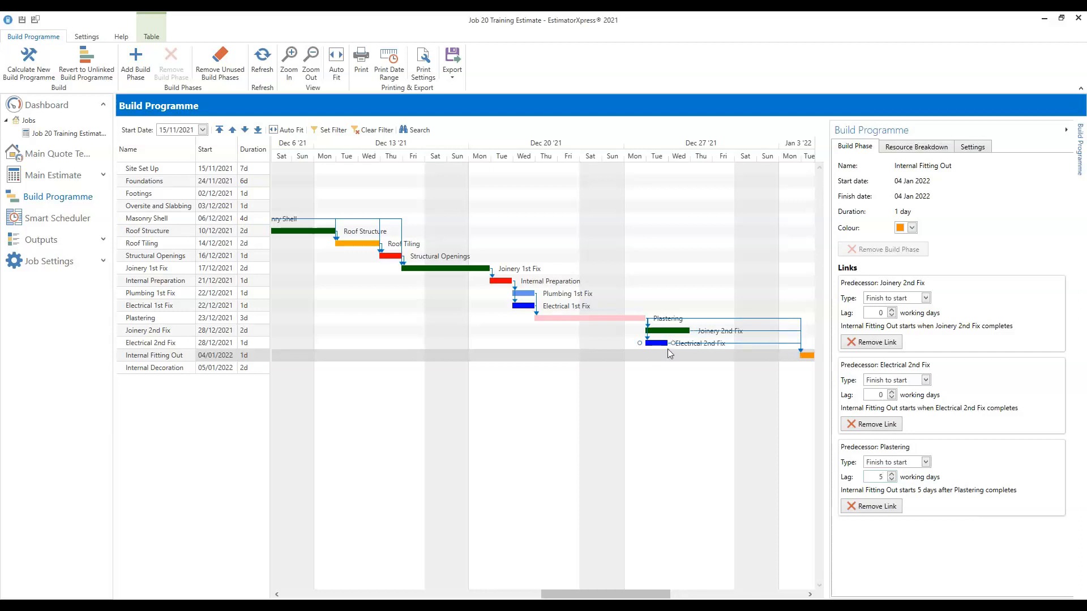
# Step: Set the lag between Plastering and the Joinery 2nd Fix phase to 5 working days
pyautogui.click(674, 330)
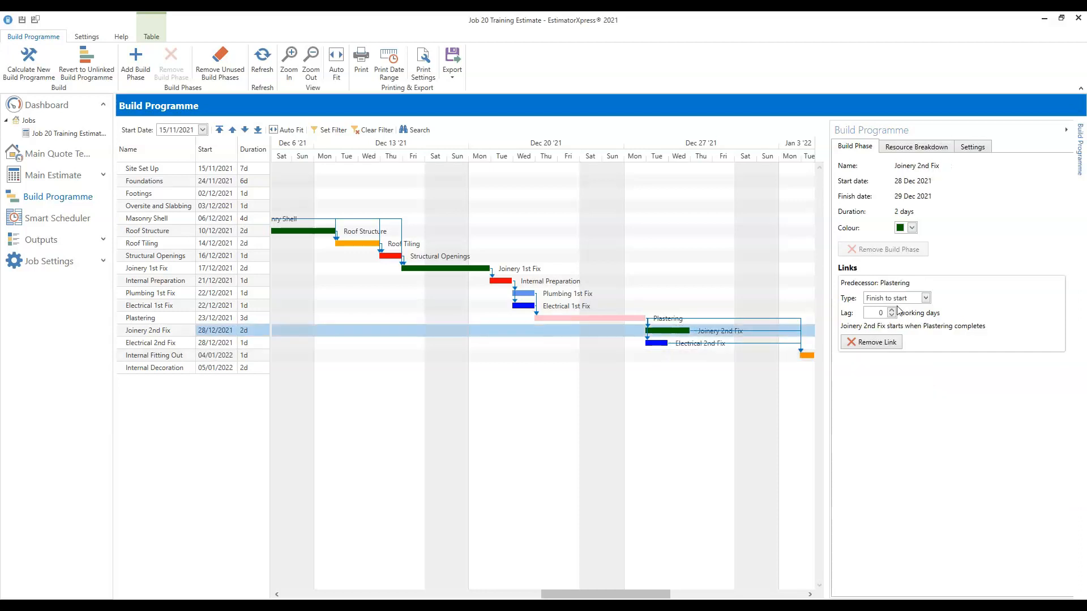
pyautogui.click(892, 310)
pyautogui.click(892, 310)
pyautogui.click(892, 310)
pyautogui.click(892, 310)
pyautogui.click(892, 310)
# Step: Set the lag between Plastering and the Electrical 2nd Fix phase to 5 working days
pyautogui.click(657, 343)
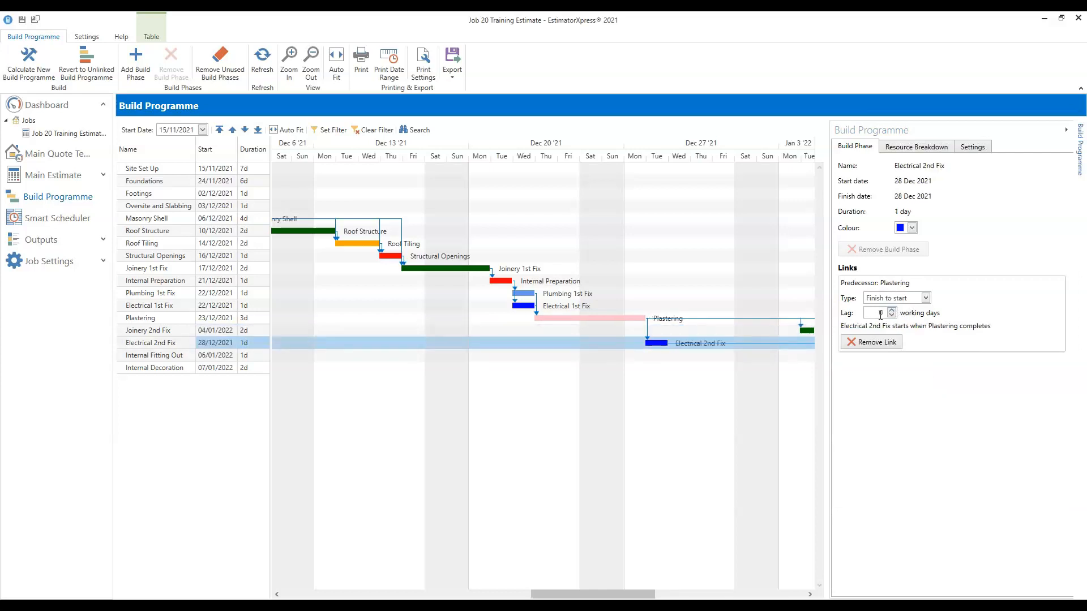
pyautogui.click(892, 310)
pyautogui.click(891, 310)
pyautogui.click(892, 310)
pyautogui.click(892, 310)
pyautogui.click(892, 310)
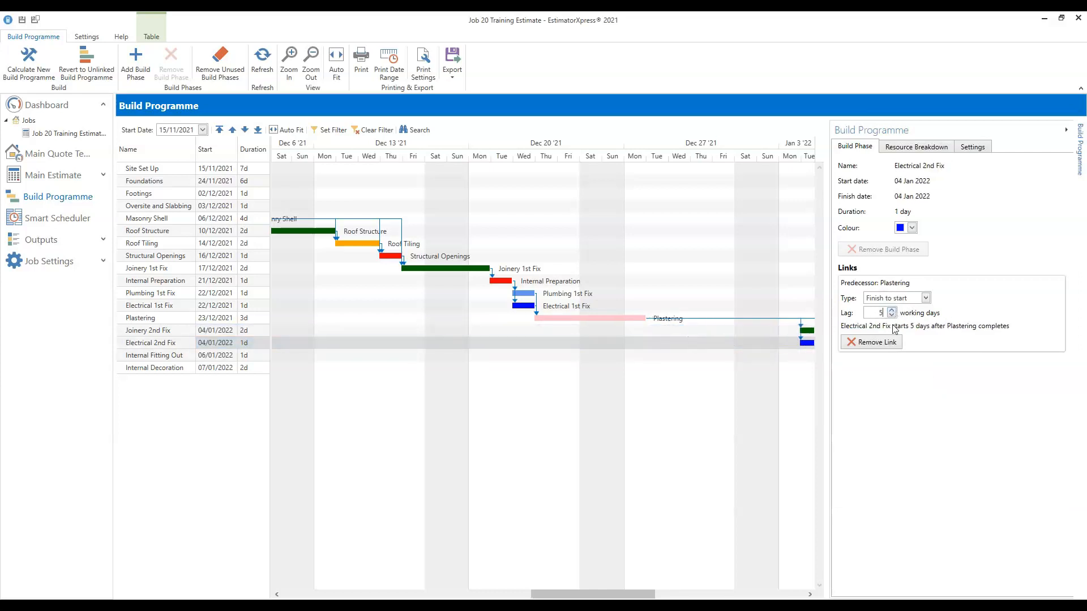
# Step: Extend the Foundations phase to 8 days in the chart and check the phases that follow it
pyautogui.moveTo(642, 594); pyautogui.dragTo(684, 591)
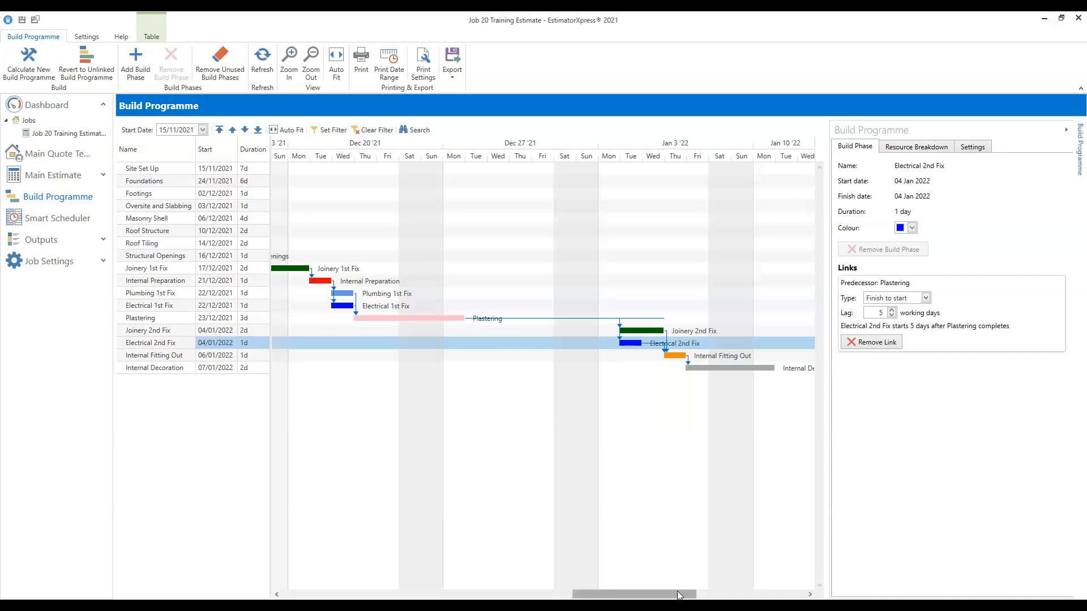
pyautogui.moveTo(683, 588); pyautogui.dragTo(503, 592)
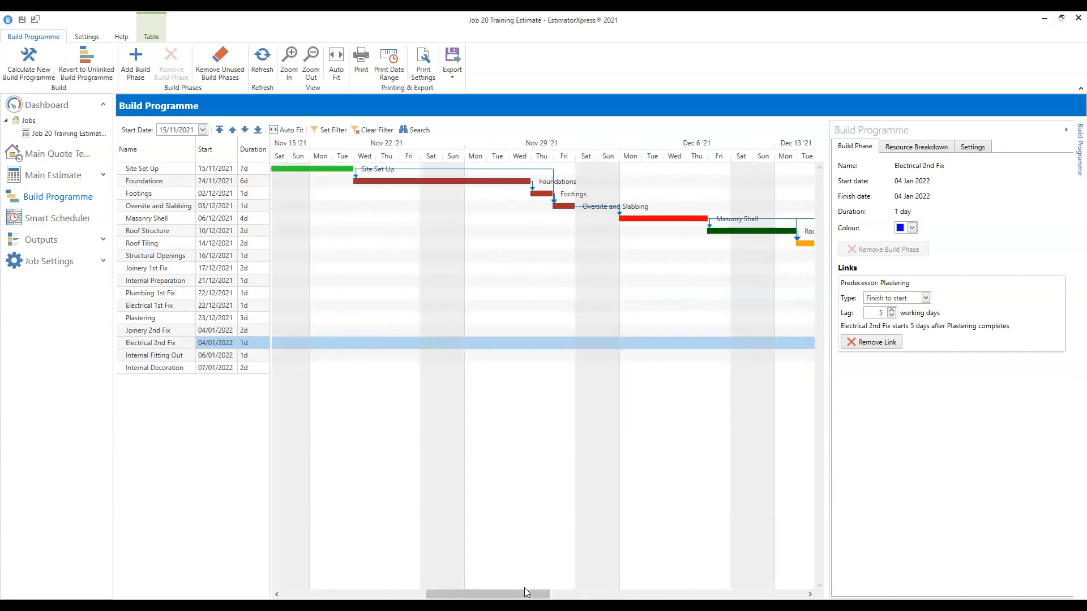
pyautogui.click(543, 194)
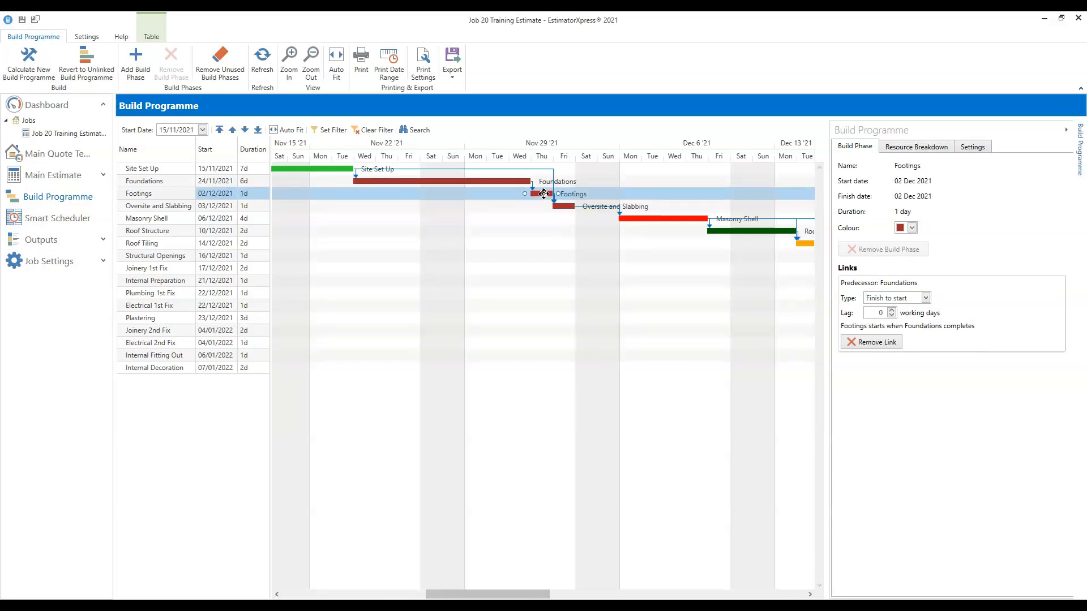
pyautogui.click(503, 180)
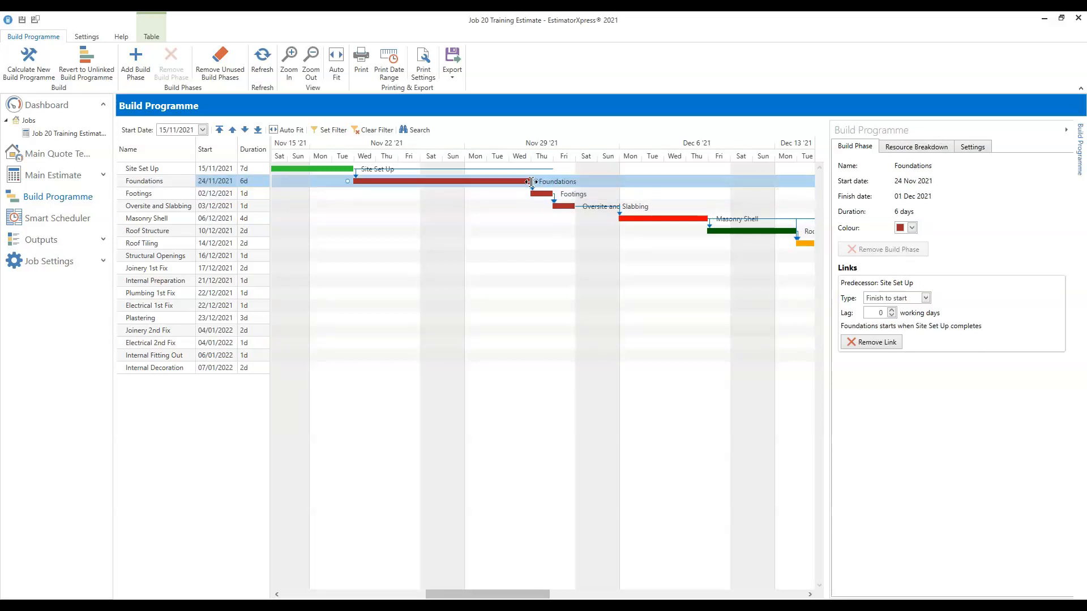
pyautogui.moveTo(531, 181); pyautogui.dragTo(619, 182)
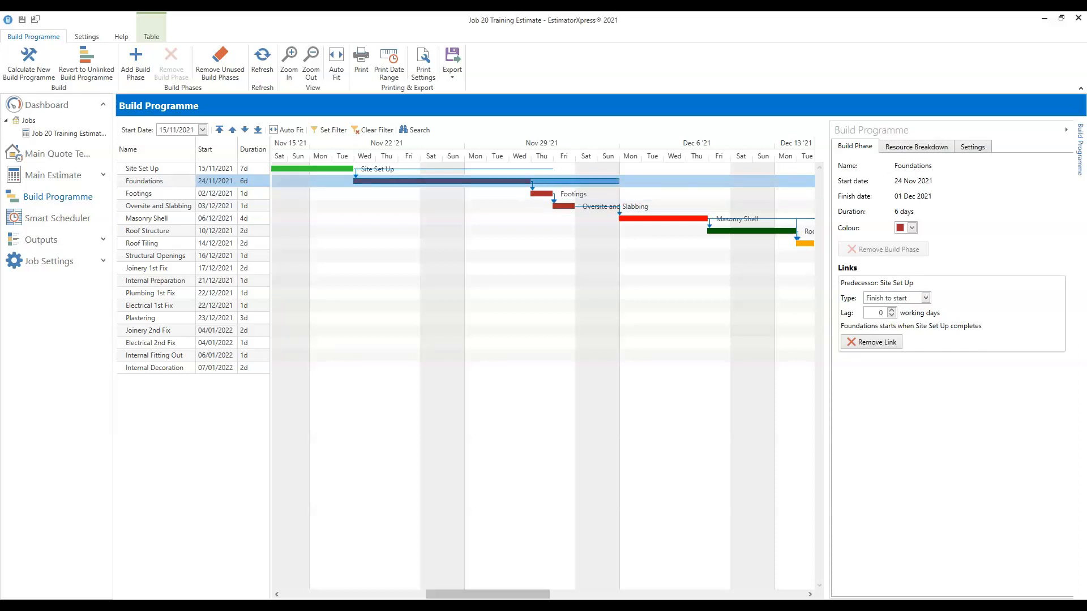
pyautogui.moveTo(619, 181); pyautogui.dragTo(621, 181)
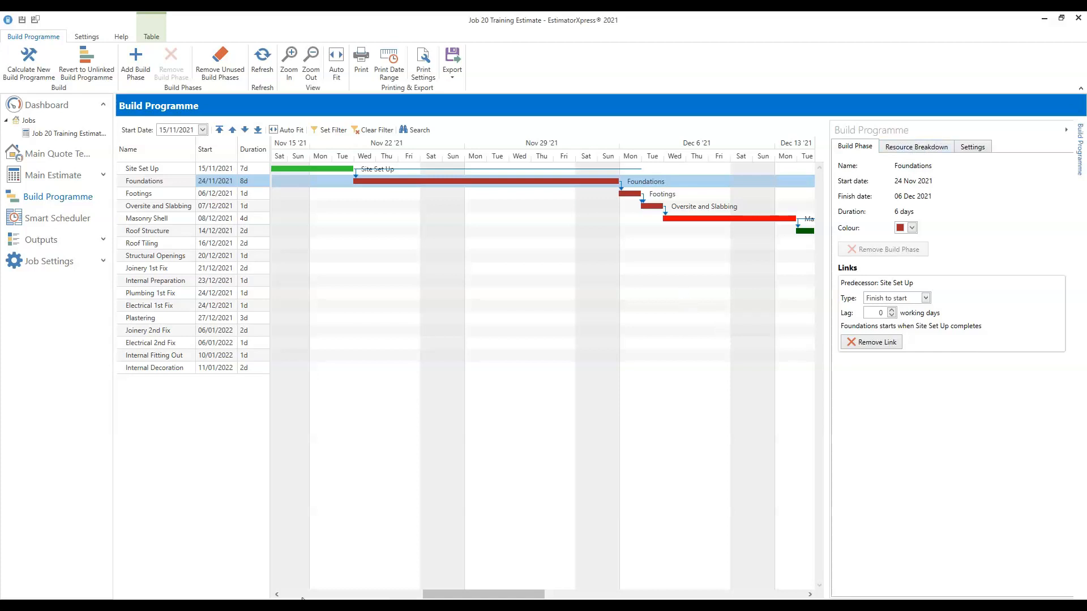
pyautogui.moveTo(496, 595); pyautogui.dragTo(554, 583)
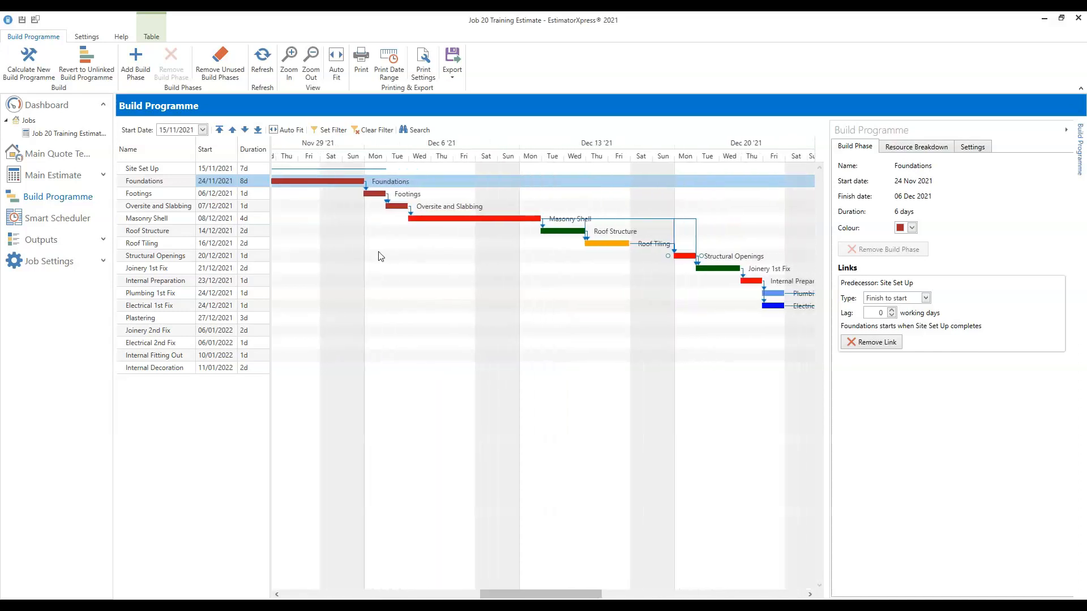
pyautogui.moveTo(510, 593); pyautogui.dragTo(473, 593)
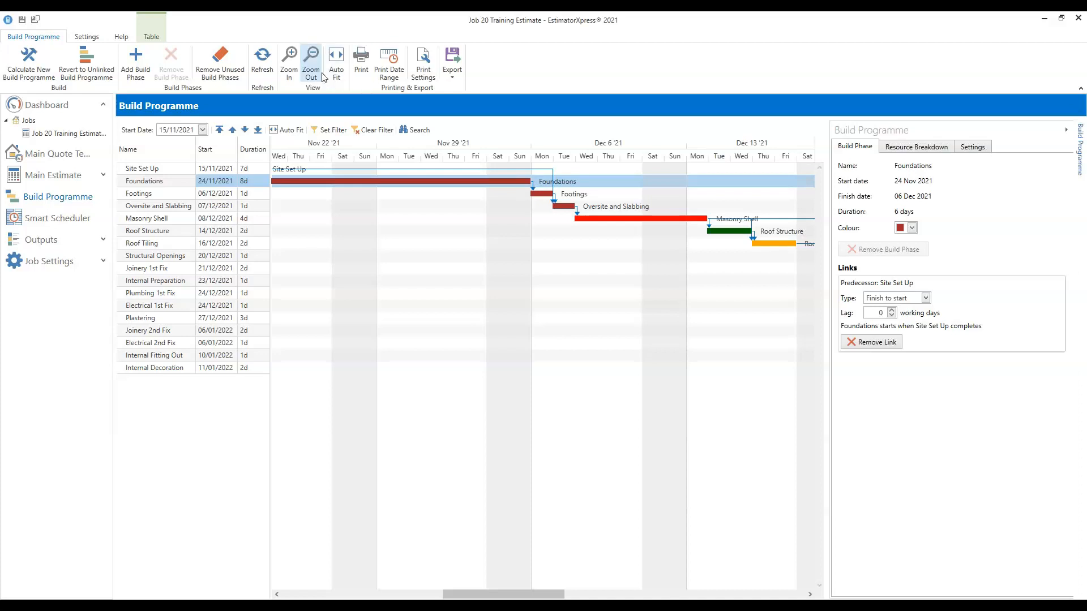
# Step: Draw a finish-to-start link in the chart from the Foundations phase to the Masonry Shell phase
pyautogui.click(288, 59)
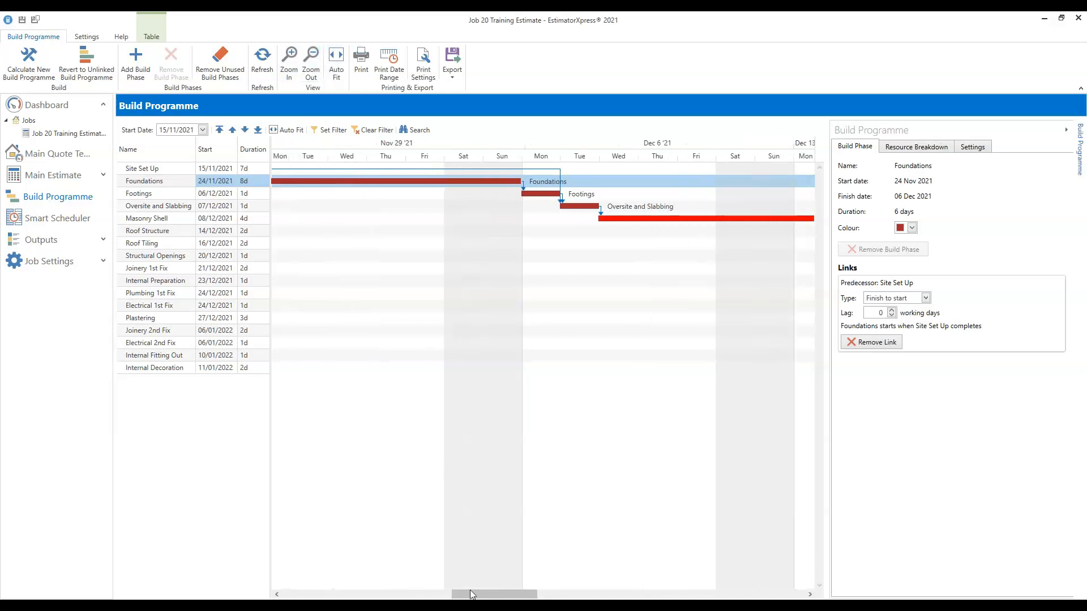
pyautogui.moveTo(481, 595); pyautogui.dragTo(502, 584)
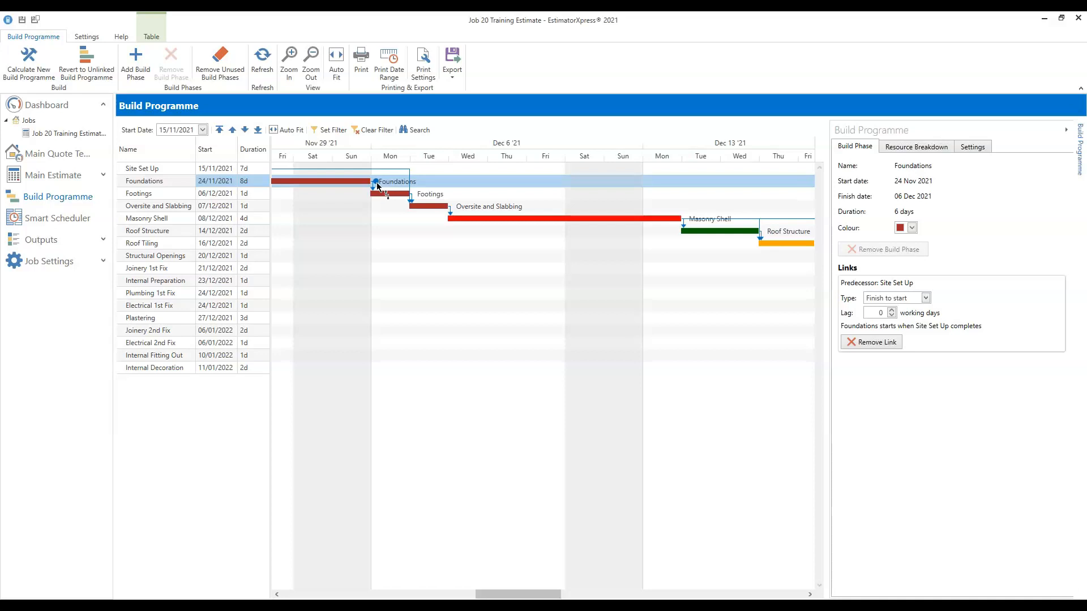
pyautogui.moveTo(378, 186); pyautogui.dragTo(443, 222)
pyautogui.moveTo(442, 219); pyautogui.dragTo(680, 235)
pyautogui.click(518, 306)
# Step: Draw a start-to-finish link in the chart from the Roof Tiling phase to the Joinery 1st Fix phase
pyautogui.moveTo(510, 592); pyautogui.dragTo(547, 592)
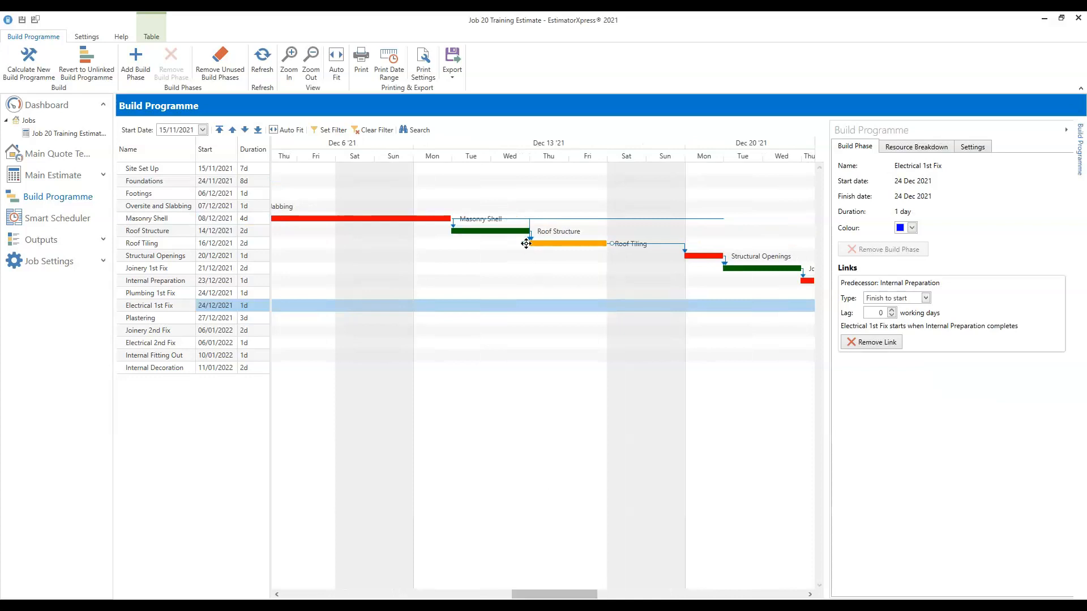
pyautogui.moveTo(526, 243); pyautogui.dragTo(717, 269)
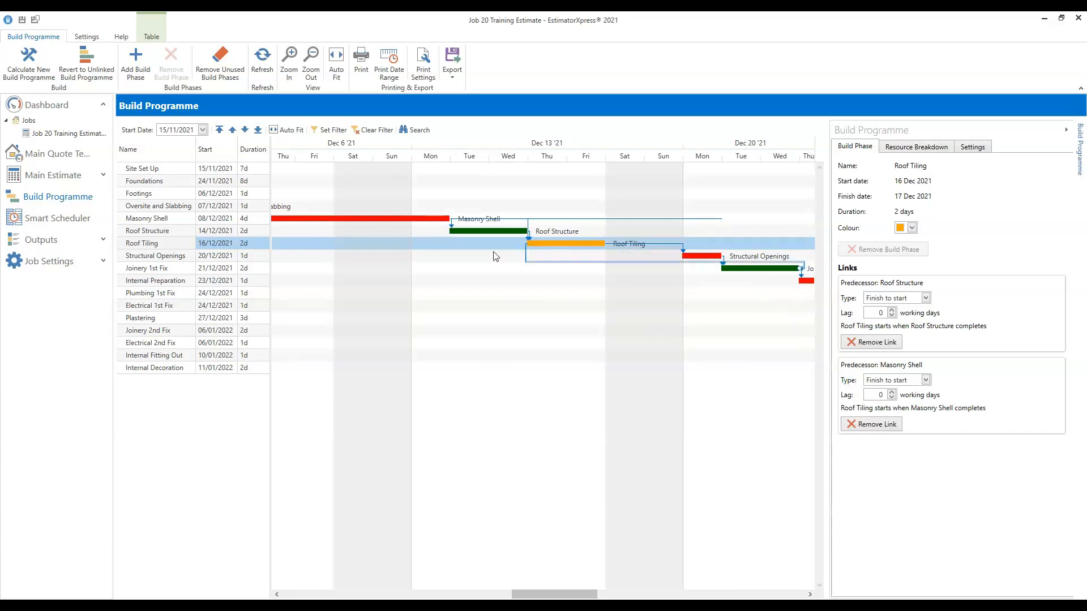
pyautogui.click(583, 295)
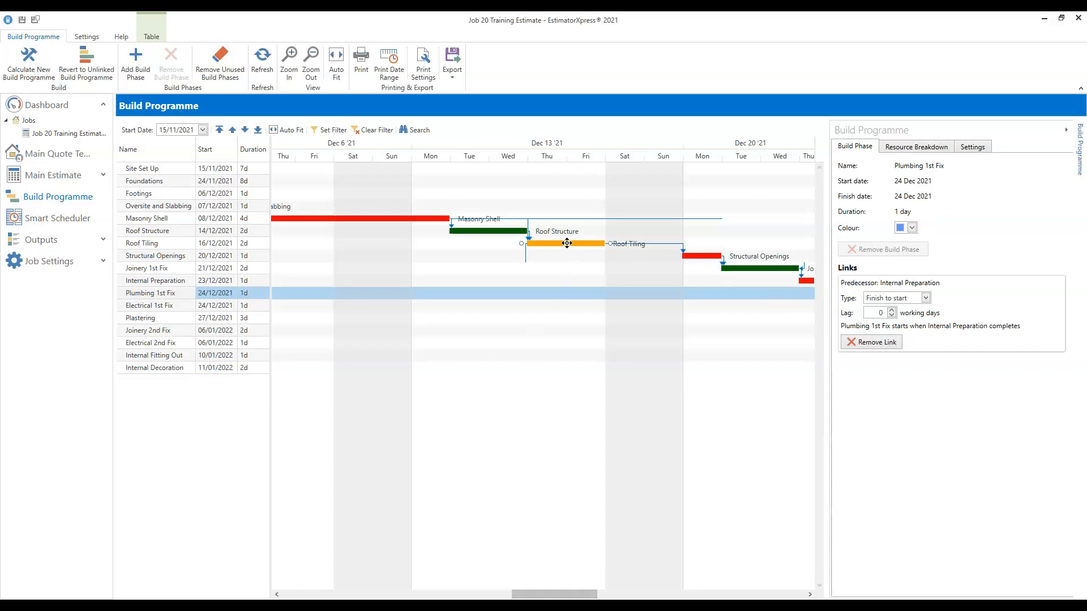
# Step: Remove the start-to-finish link with Roof Tiling from the Joinery 1st Fix phase
pyautogui.click(750, 267)
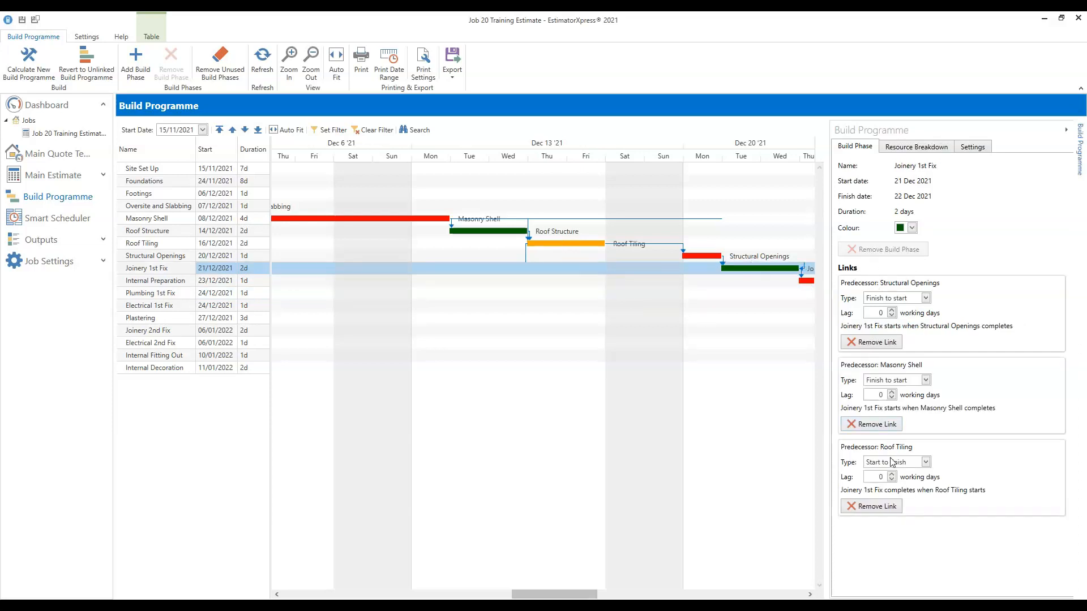
pyautogui.click(891, 506)
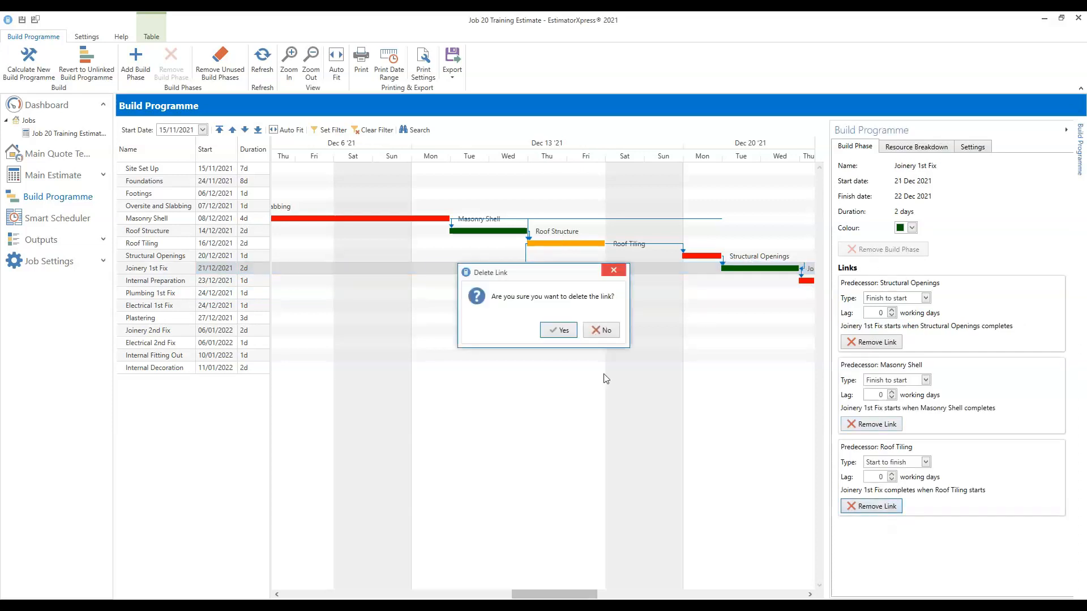
pyautogui.click(563, 329)
# Step: Remove the Foundations predecessor link from the Masonry Shell phase, keeping its link with Oversite and Slabbing
pyautogui.click(553, 591)
pyautogui.moveTo(552, 593); pyautogui.dragTo(472, 593)
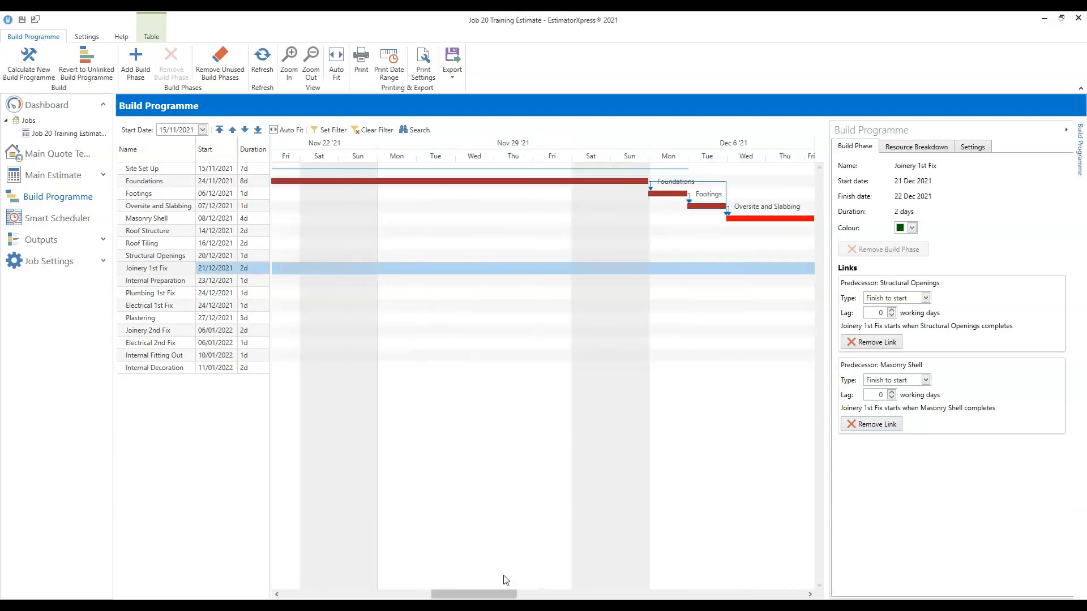
pyautogui.click(760, 217)
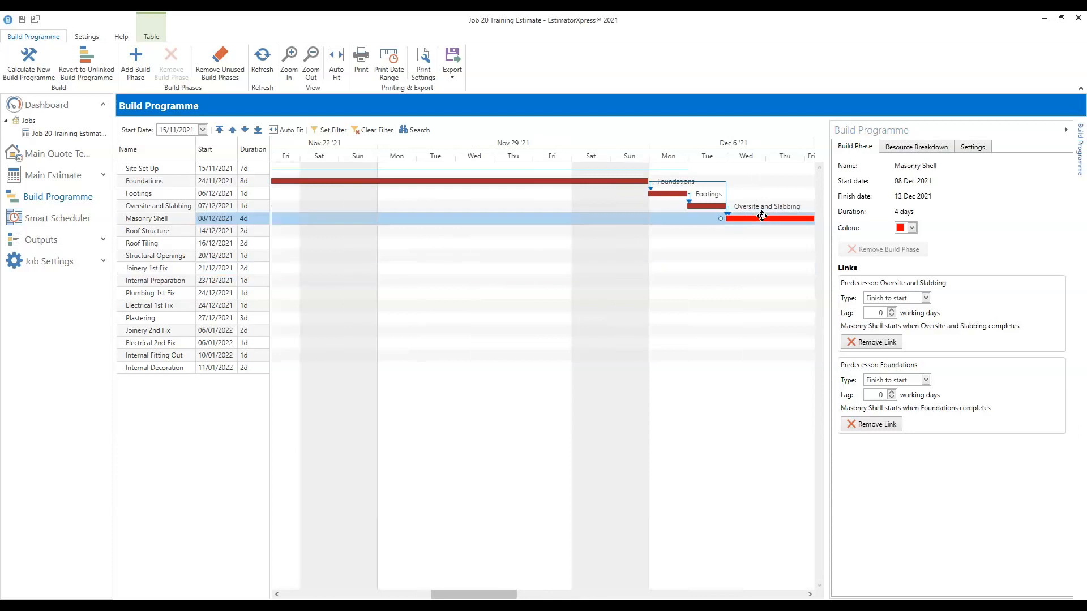
pyautogui.click(879, 430)
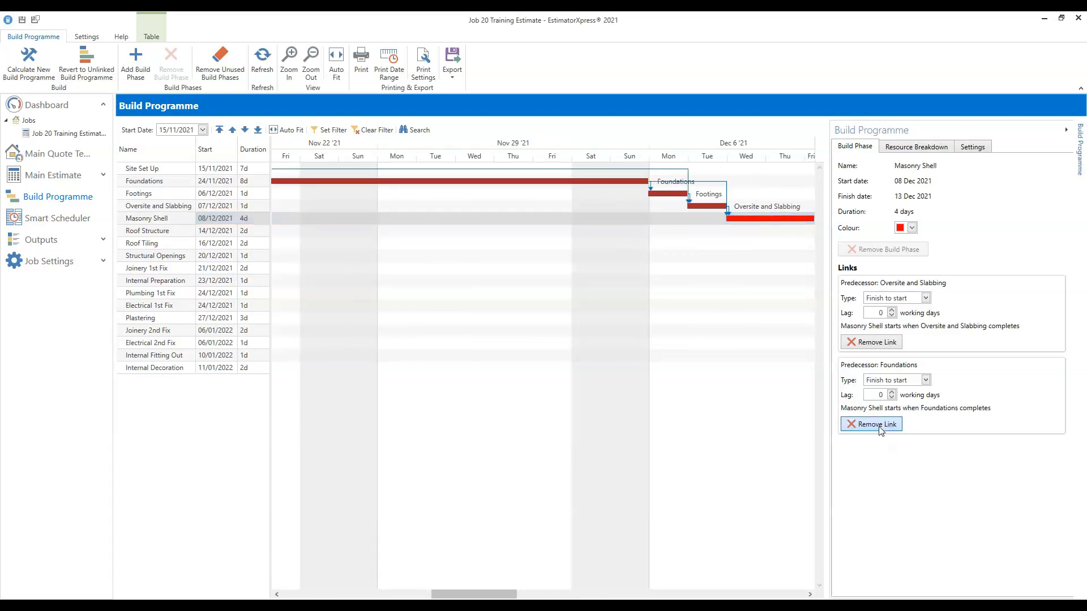
pyautogui.click(564, 332)
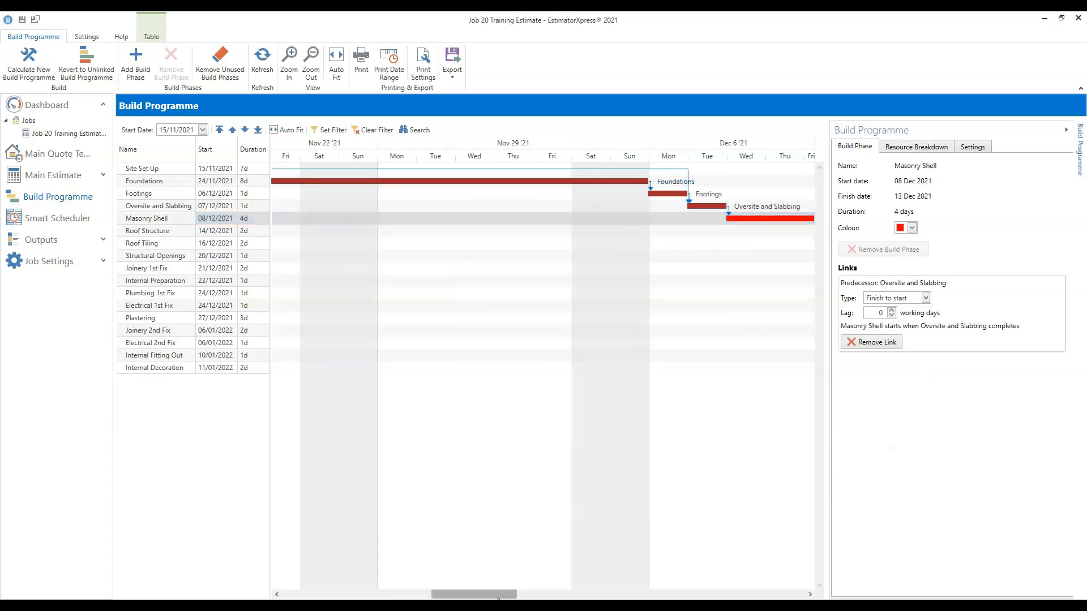
pyautogui.moveTo(498, 595); pyautogui.dragTo(523, 596)
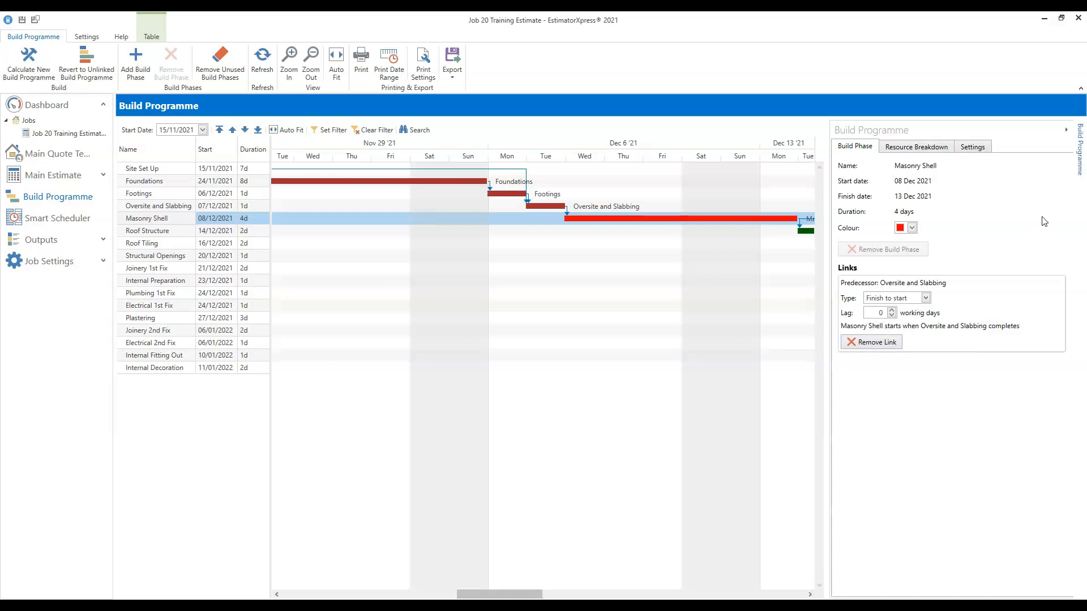
# Step: Show the Masonry Shell phase's resource breakdown with more room and restrict it to Labour resources
pyautogui.click(923, 148)
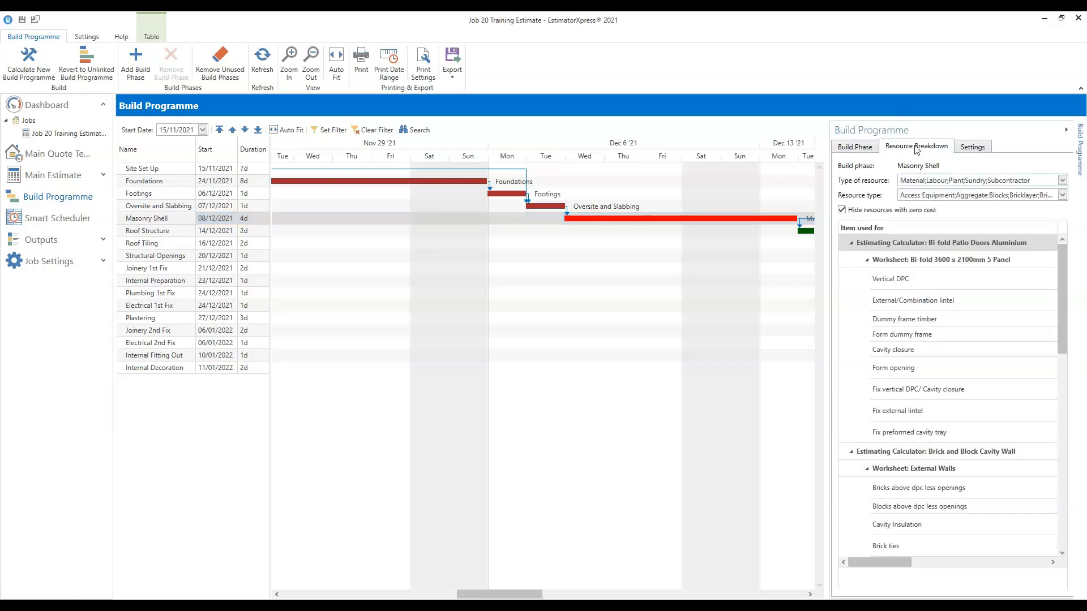
pyautogui.moveTo(828, 278); pyautogui.dragTo(655, 263)
pyautogui.moveTo(955, 373)
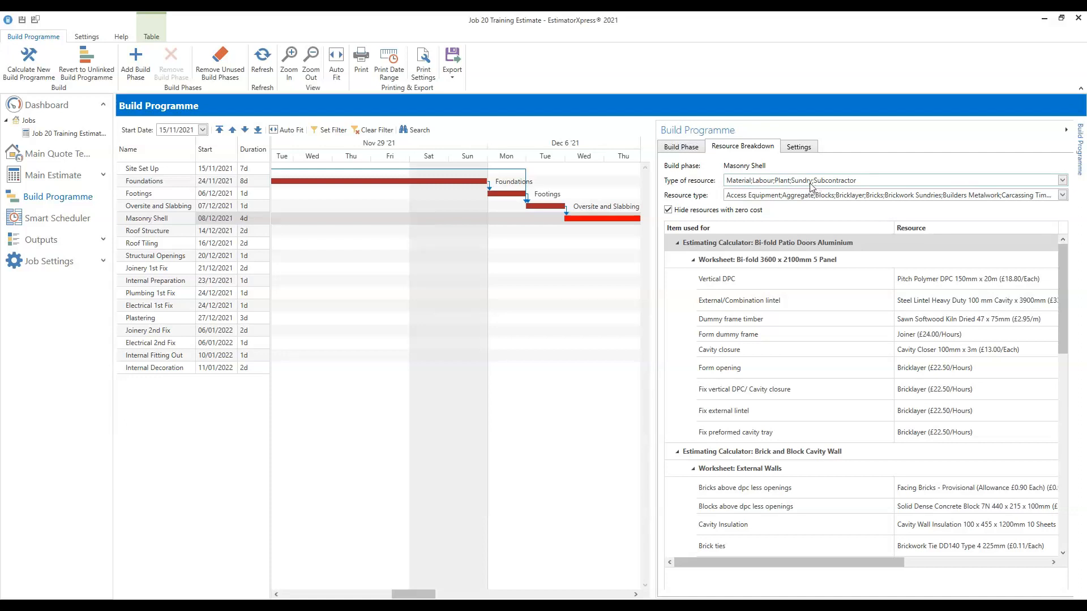
pyautogui.click(1063, 180)
pyautogui.click(730, 193)
pyautogui.click(730, 217)
pyautogui.click(876, 265)
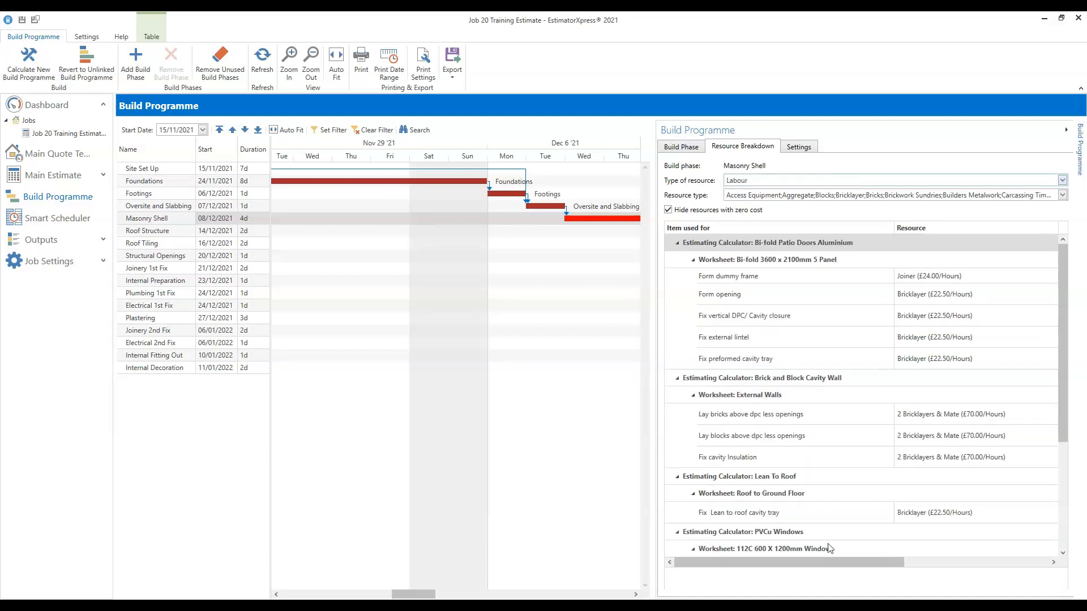
# Step: Examine the labour items, resources and hours behind the Masonry Shell phase, and return to its phase details in a narrower pane
pyautogui.moveTo(836, 564); pyautogui.dragTo(941, 566)
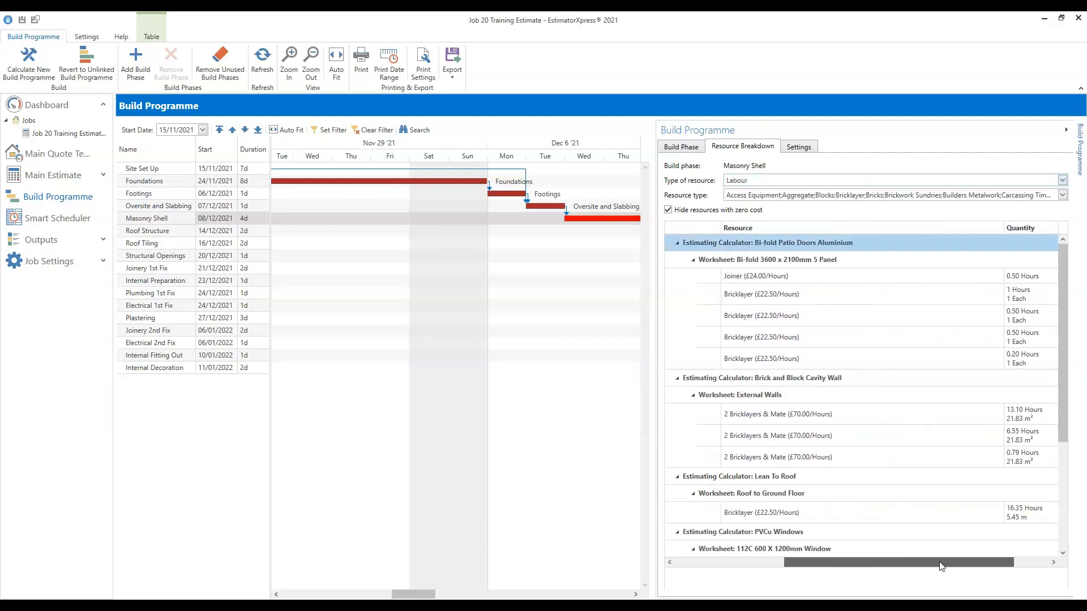
pyautogui.moveTo(941, 566)
pyautogui.mouseDown()
pyautogui.moveTo(800, 563)
pyautogui.moveTo(952, 560)
pyautogui.mouseUp()
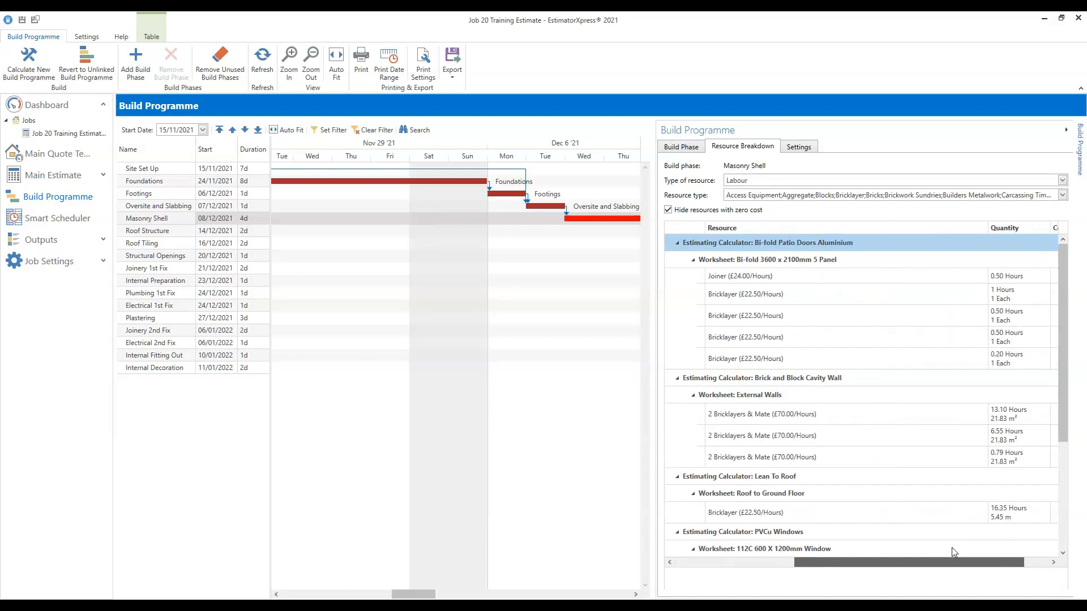
pyautogui.hscroll(-5, 990, 536)
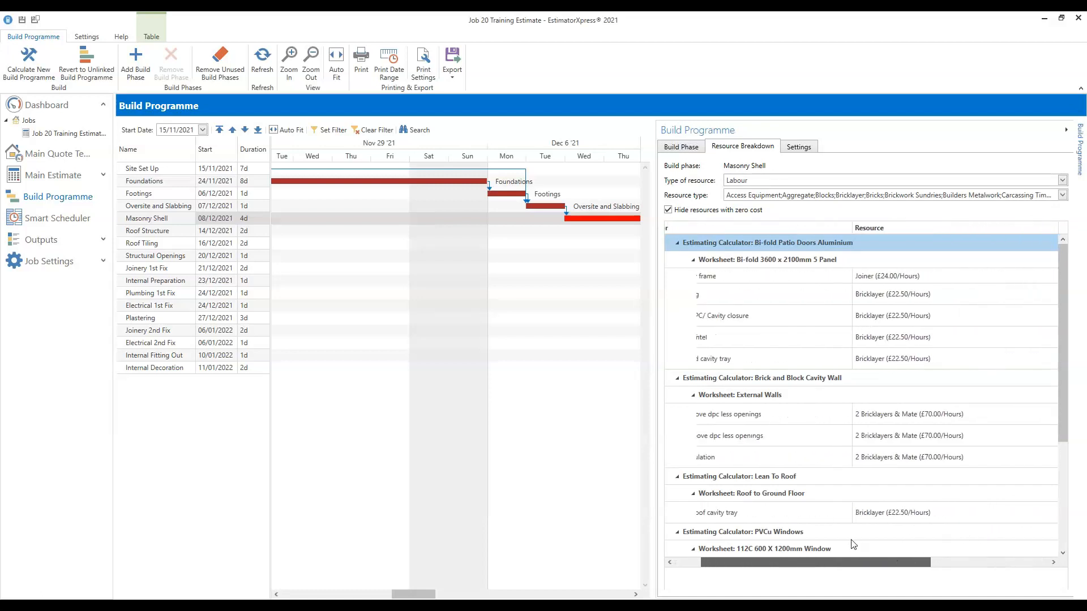
pyautogui.hscroll(-1, 931, 375)
pyautogui.scroll(-3, 931, 376)
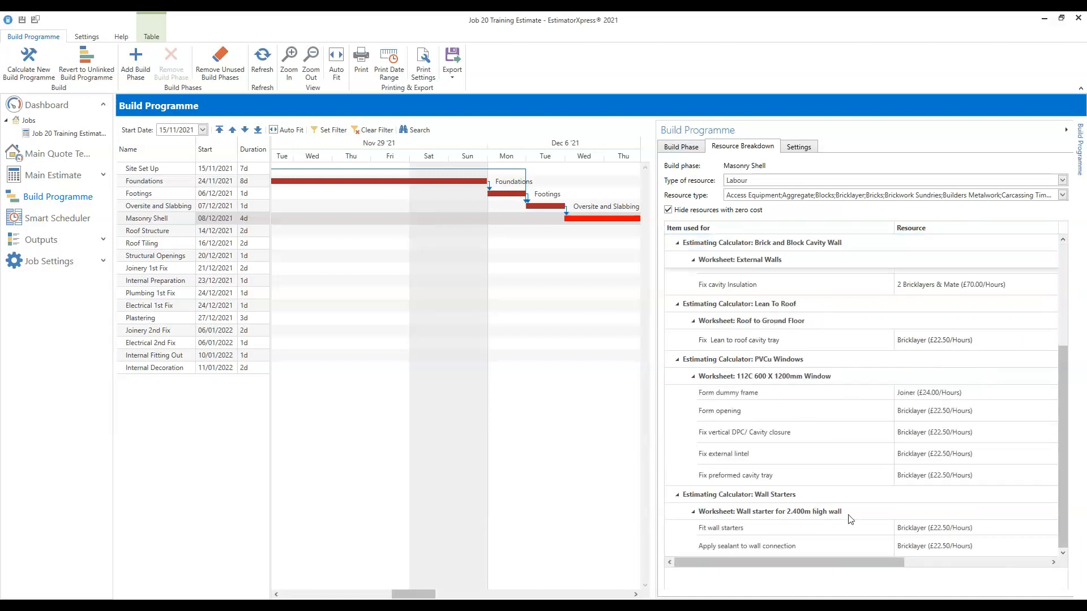
pyautogui.moveTo(896, 455)
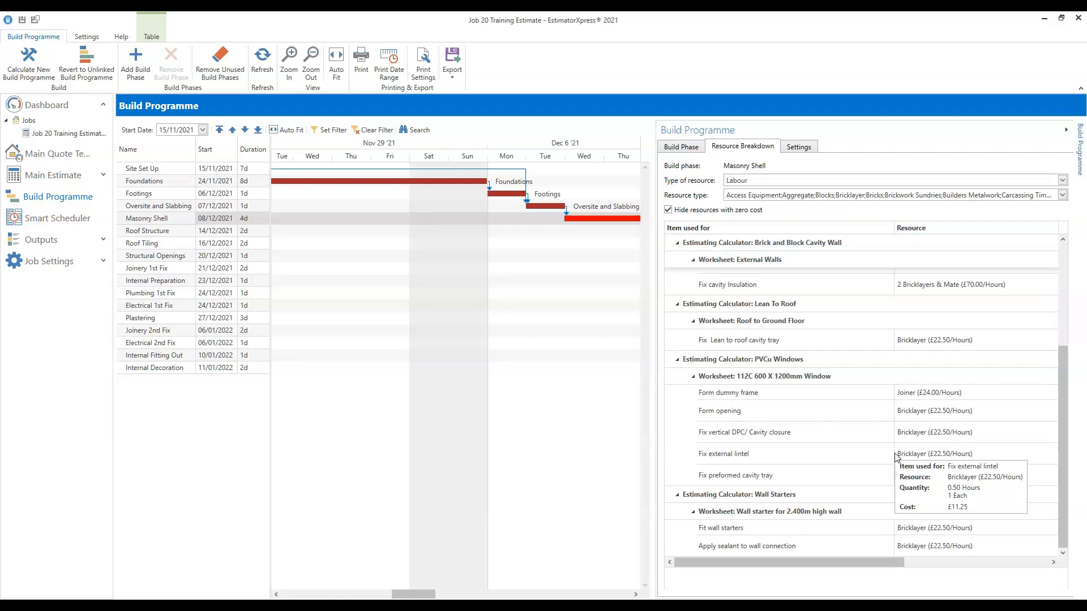
pyautogui.scroll(3, 912, 489)
pyautogui.moveTo(850, 560); pyautogui.dragTo(983, 553)
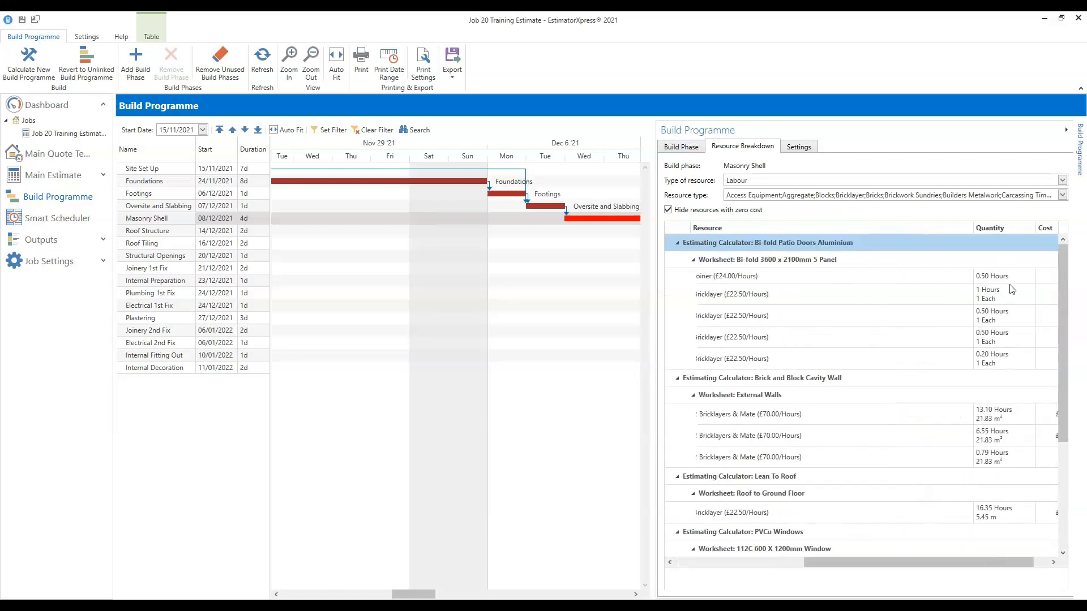
pyautogui.moveTo(988, 373)
pyautogui.click(684, 148)
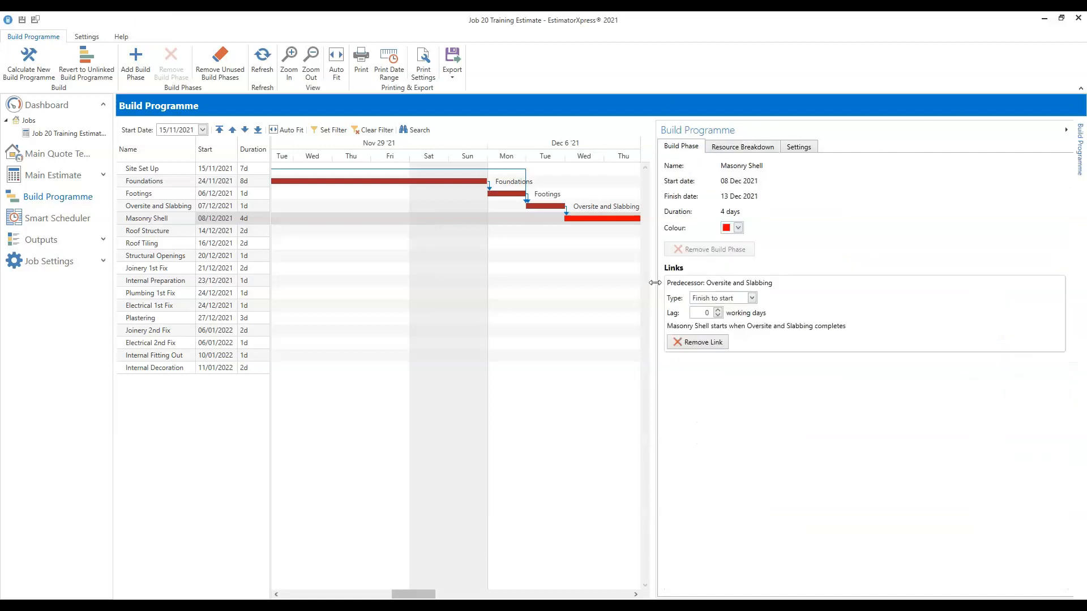
pyautogui.moveTo(656, 282); pyautogui.dragTo(894, 285)
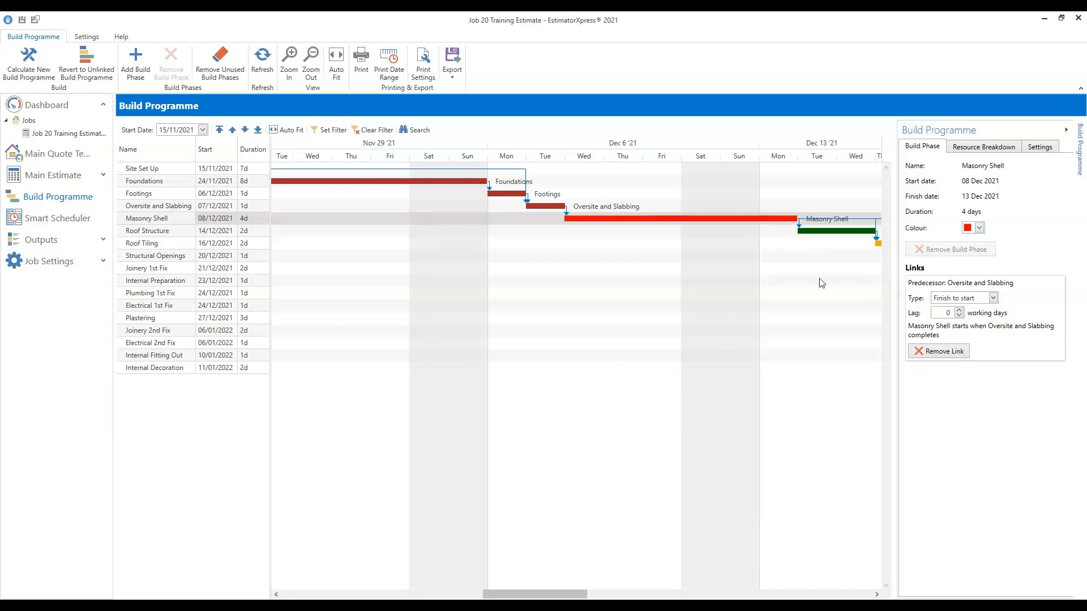
# Step: Add the Plumbing 2nd Fix build phase to the build programme
pyautogui.click(144, 75)
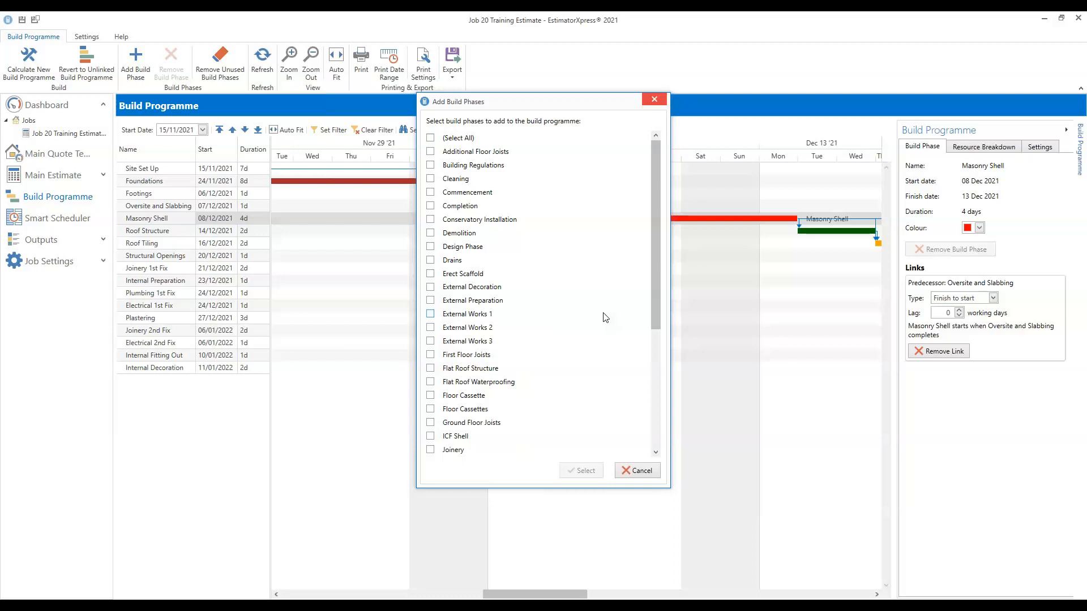
pyautogui.scroll(-5, 604, 319)
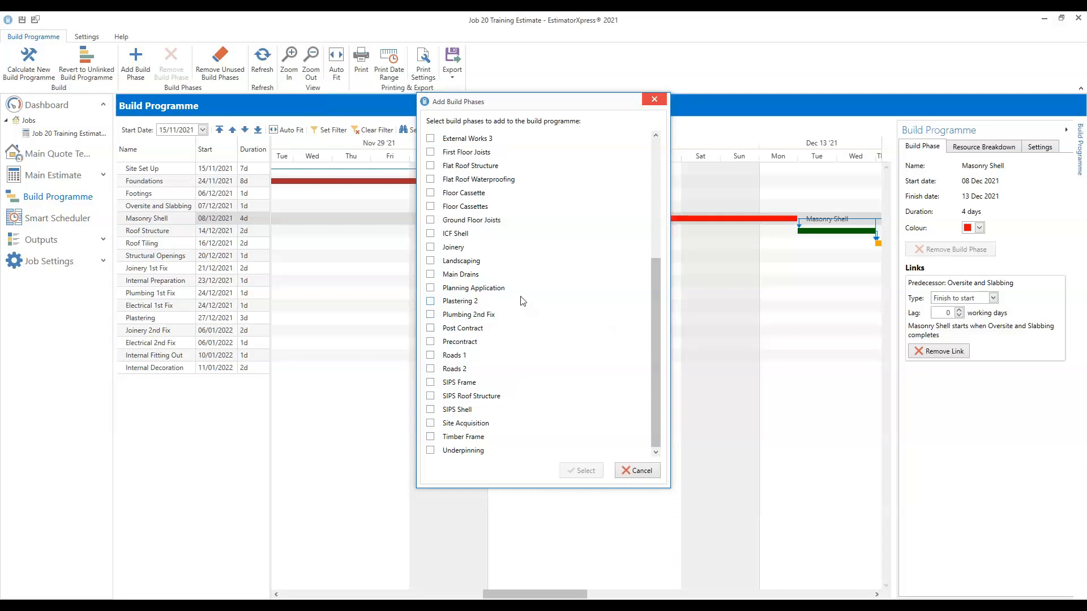
pyautogui.click(433, 316)
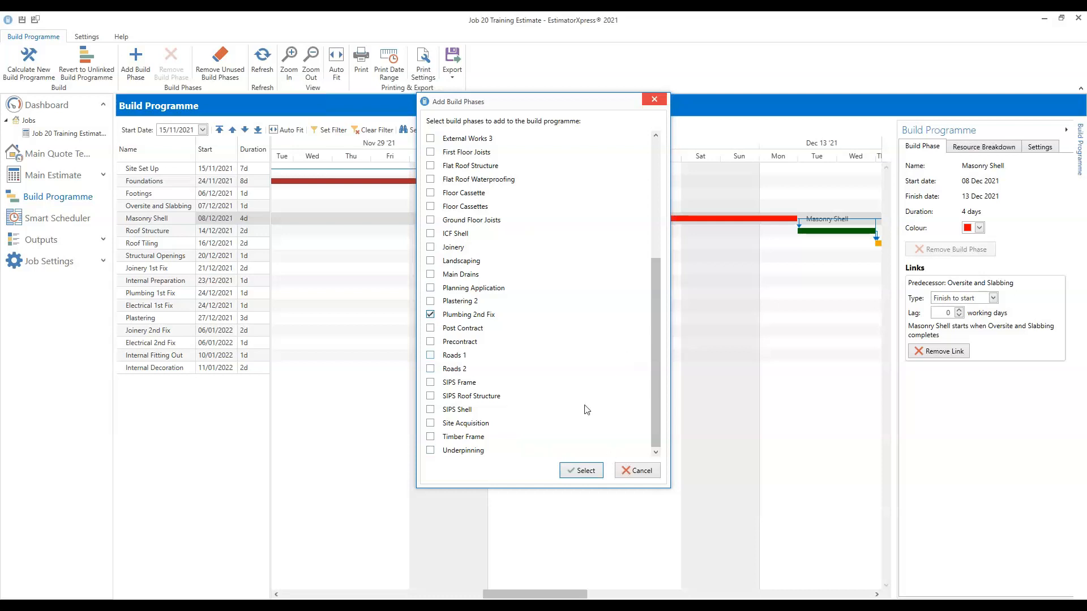
pyautogui.click(585, 471)
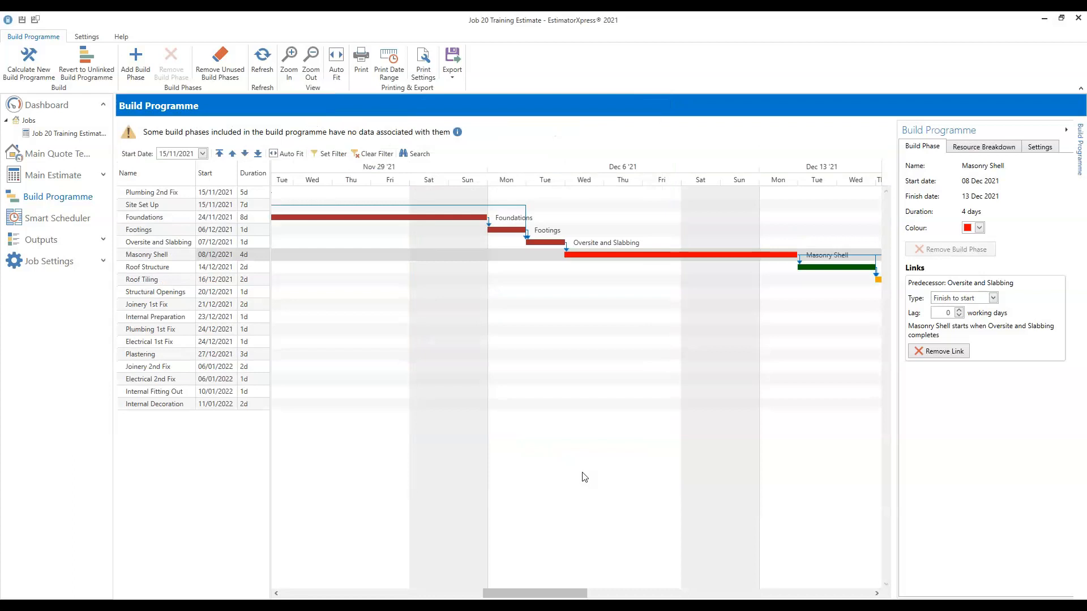
# Step: Reorder the Plumbing 2nd Fix phase down the list so it sits directly below Joinery 2nd Fix
pyautogui.click(315, 64)
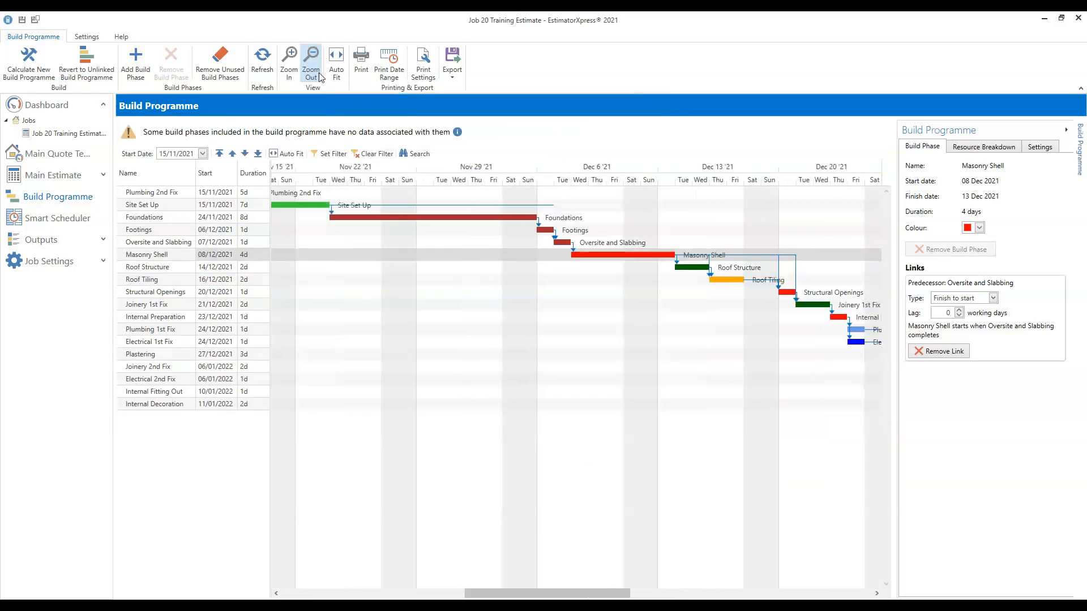
pyautogui.moveTo(601, 594); pyautogui.dragTo(541, 594)
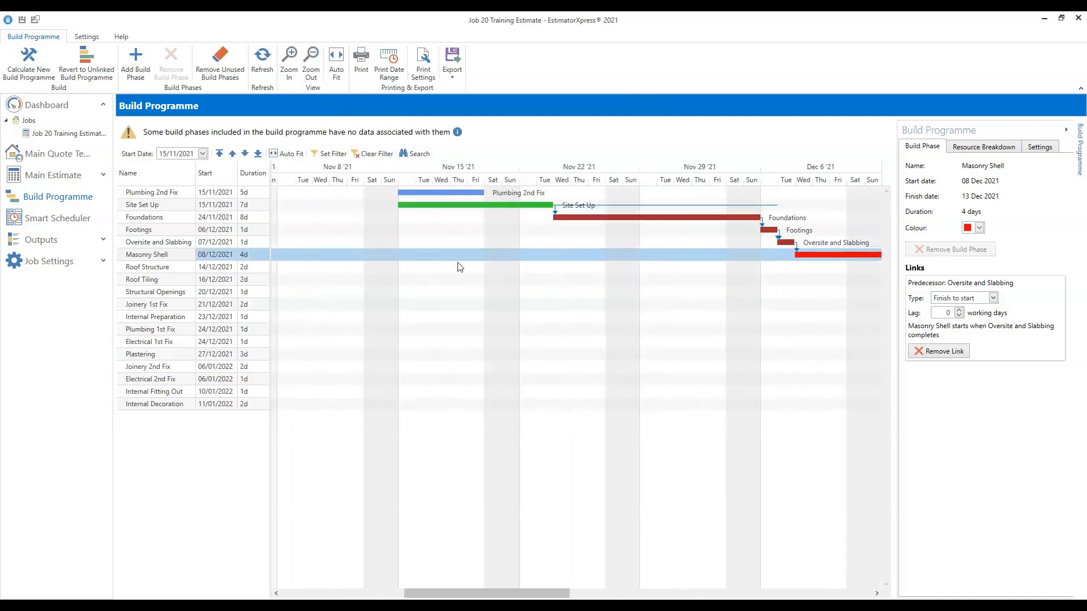
pyautogui.click(462, 194)
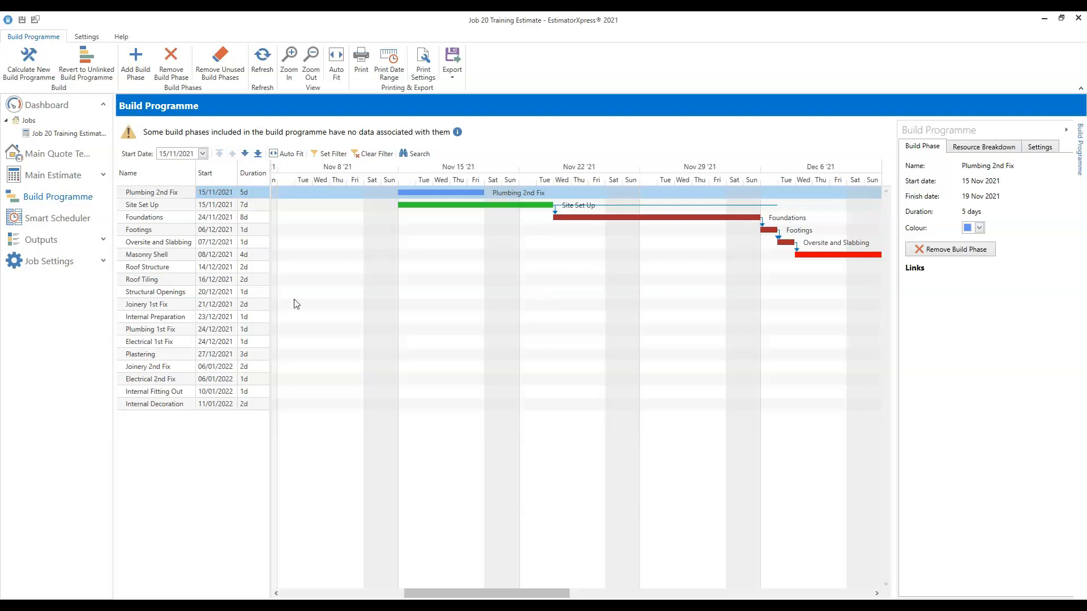
pyautogui.click(246, 154)
pyautogui.click(246, 154)
pyautogui.click(247, 154)
pyautogui.click(246, 154)
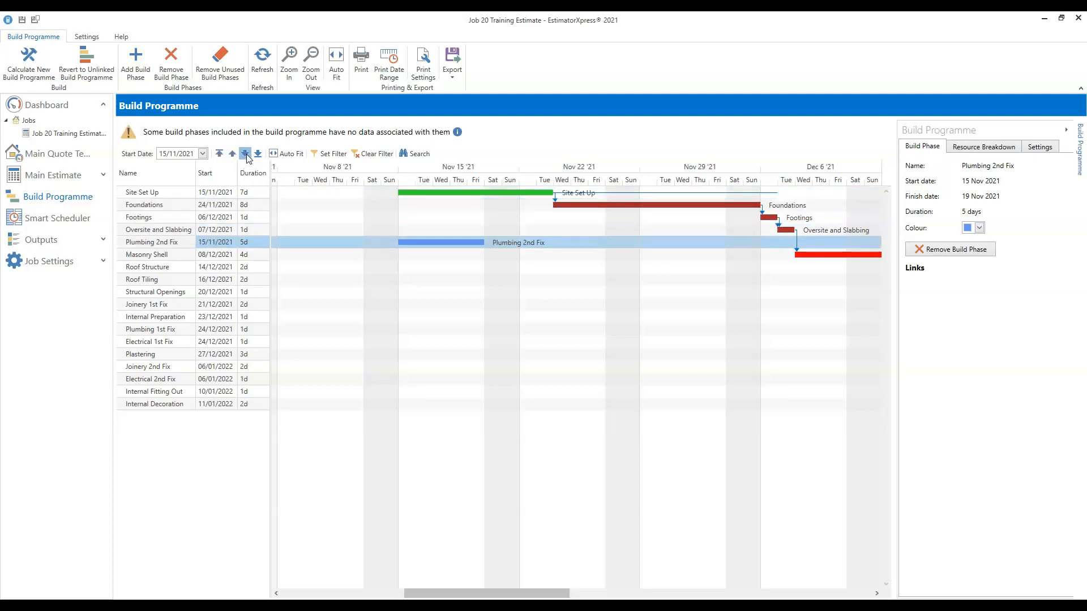
pyautogui.click(246, 154)
pyautogui.click(247, 154)
pyautogui.click(246, 153)
pyautogui.click(246, 154)
pyautogui.click(246, 154)
pyautogui.click(246, 154)
pyautogui.click(247, 154)
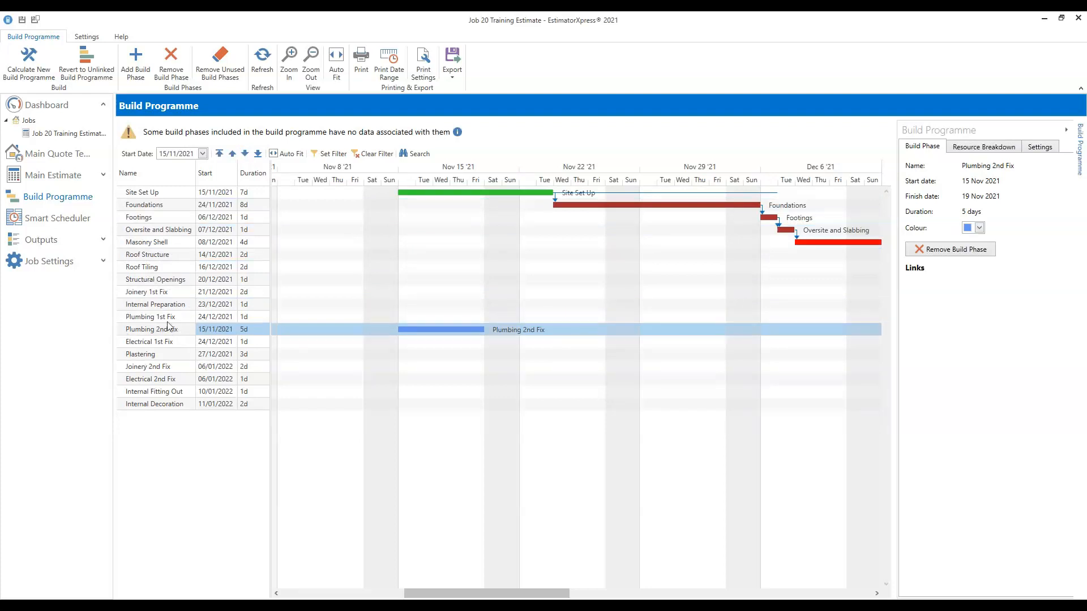
pyautogui.click(246, 157)
pyautogui.click(246, 157)
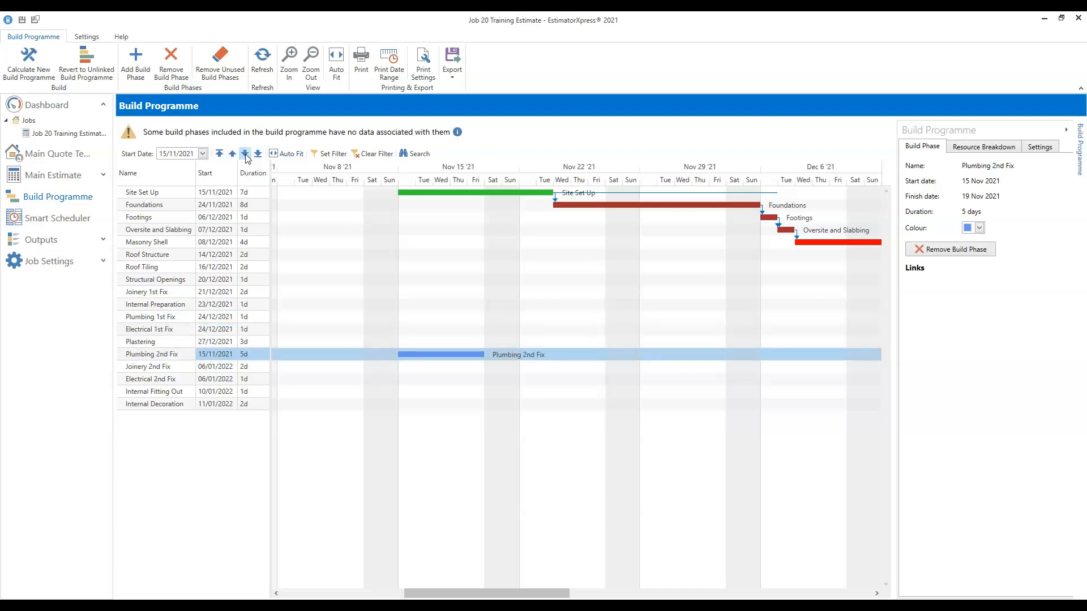
pyautogui.click(246, 156)
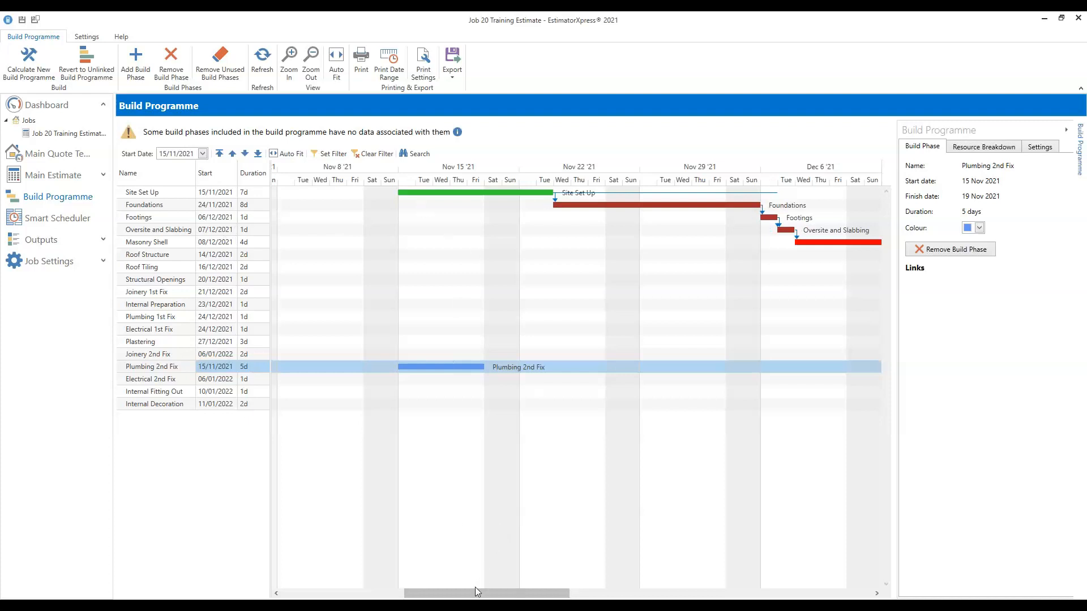
# Step: Move the Plumbing 2nd Fix phase along the chart so it starts on 06 Jan 2022, in line with Joinery 2nd Fix
pyautogui.moveTo(435, 368); pyautogui.dragTo(748, 368)
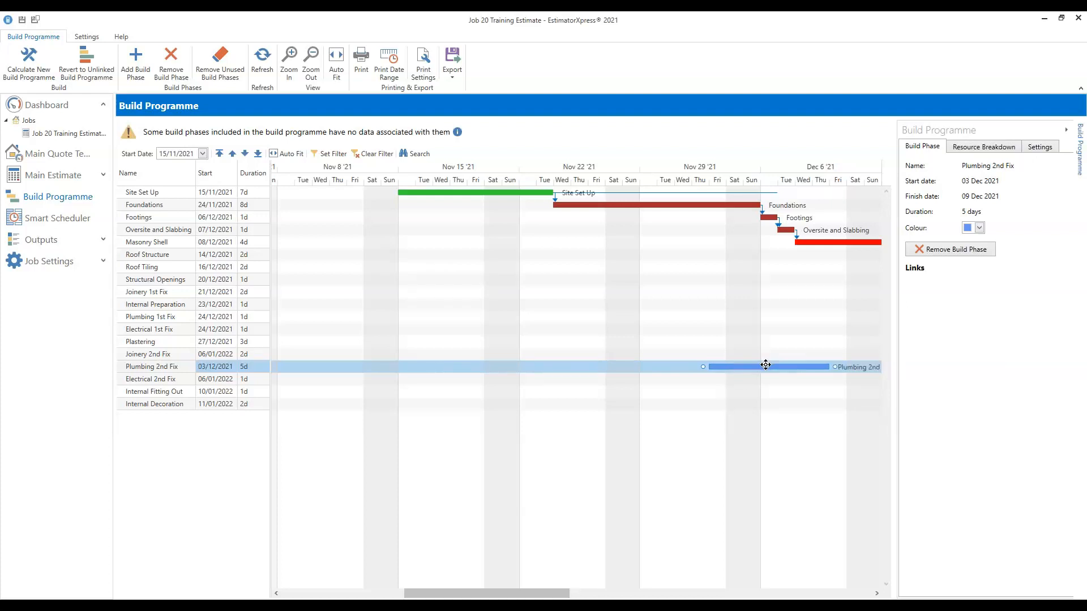
pyautogui.moveTo(503, 592); pyautogui.dragTo(599, 588)
pyautogui.moveTo(405, 365); pyautogui.dragTo(769, 367)
pyautogui.moveTo(601, 593); pyautogui.dragTo(694, 588)
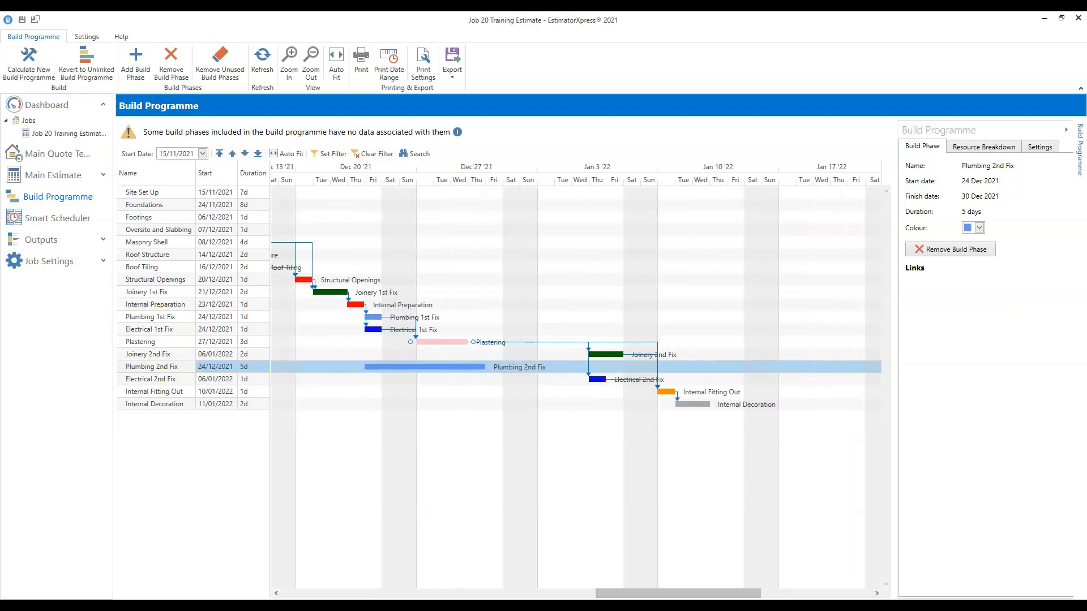
pyautogui.moveTo(418, 366); pyautogui.dragTo(643, 366)
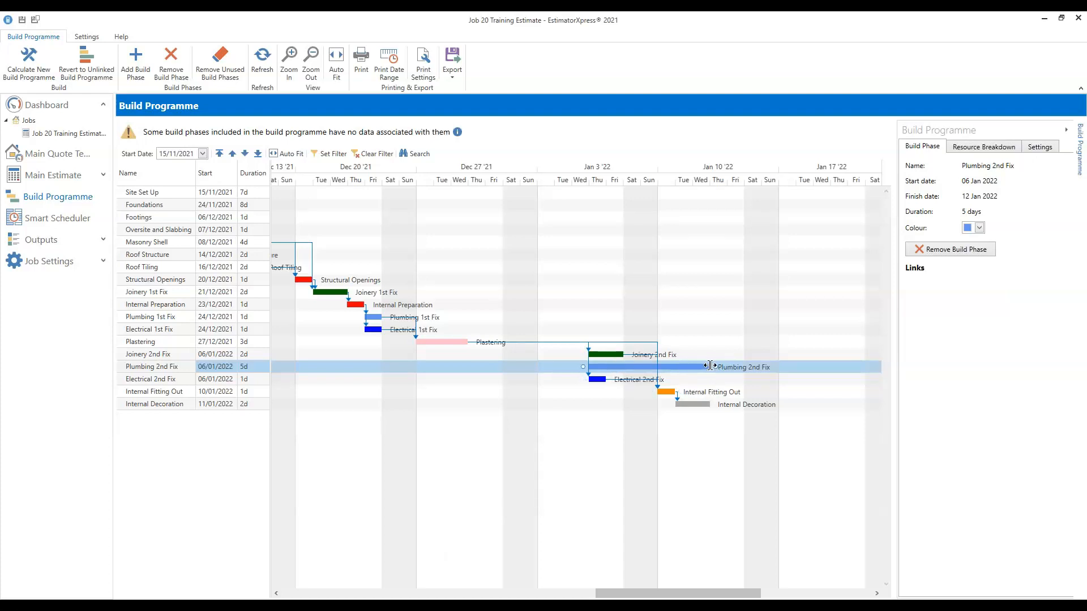
# Step: Shorten the Plumbing 2nd Fix phase to a duration of 1 day
pyautogui.moveTo(709, 366); pyautogui.dragTo(606, 366)
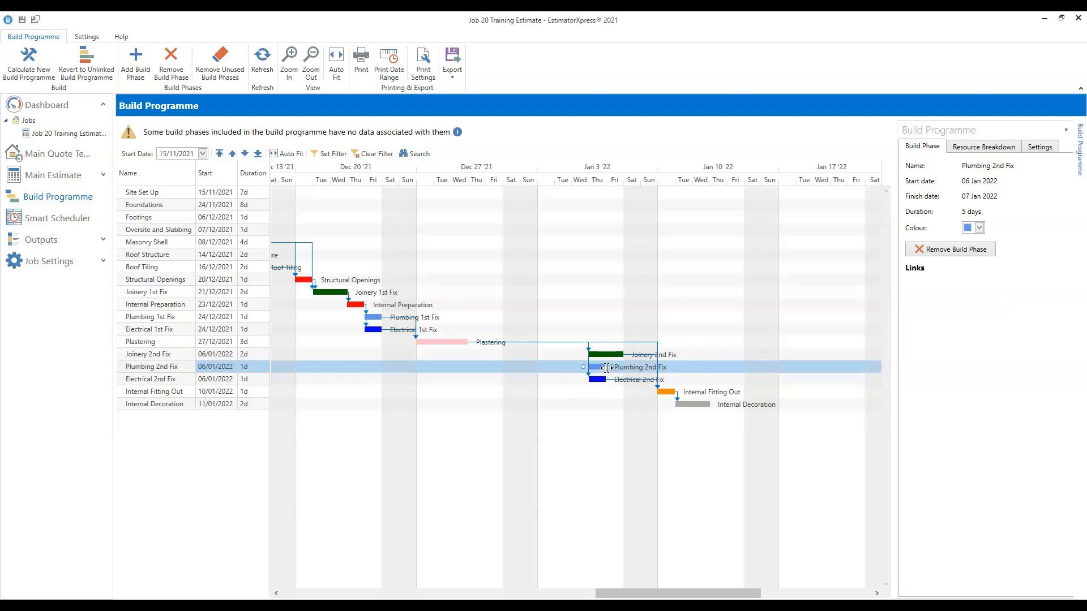
pyautogui.moveTo(605, 367); pyautogui.dragTo(605, 366)
pyautogui.moveTo(657, 367); pyautogui.dragTo(606, 366)
# Step: Link the end of Plastering to the start of Plumbing 2nd Fix and give the link a lag of 5 working days
pyautogui.moveTo(473, 343); pyautogui.dragTo(585, 373)
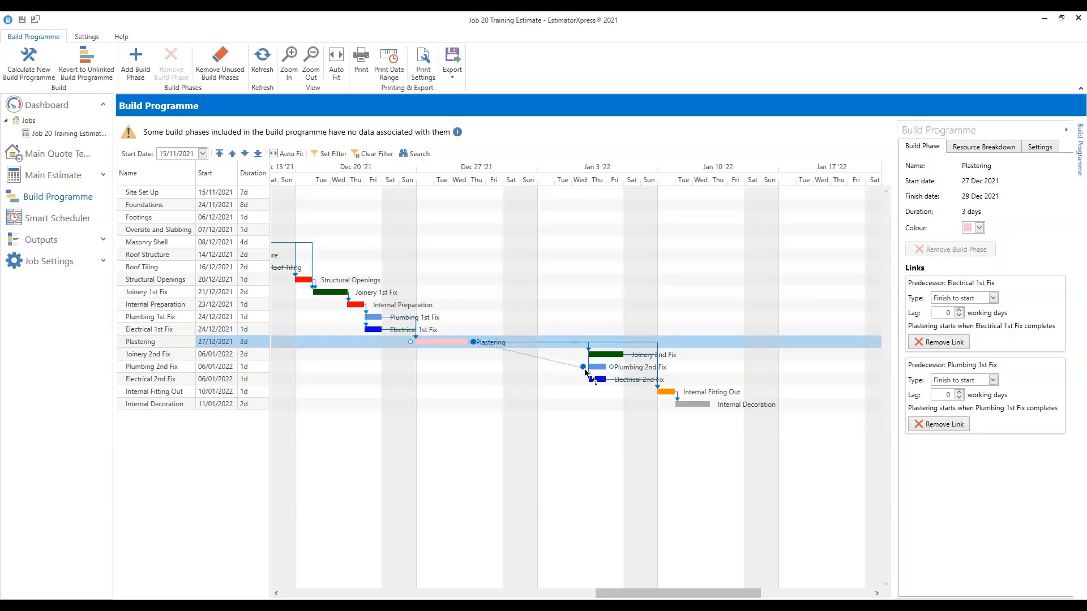
pyautogui.moveTo(585, 374); pyautogui.dragTo(583, 368)
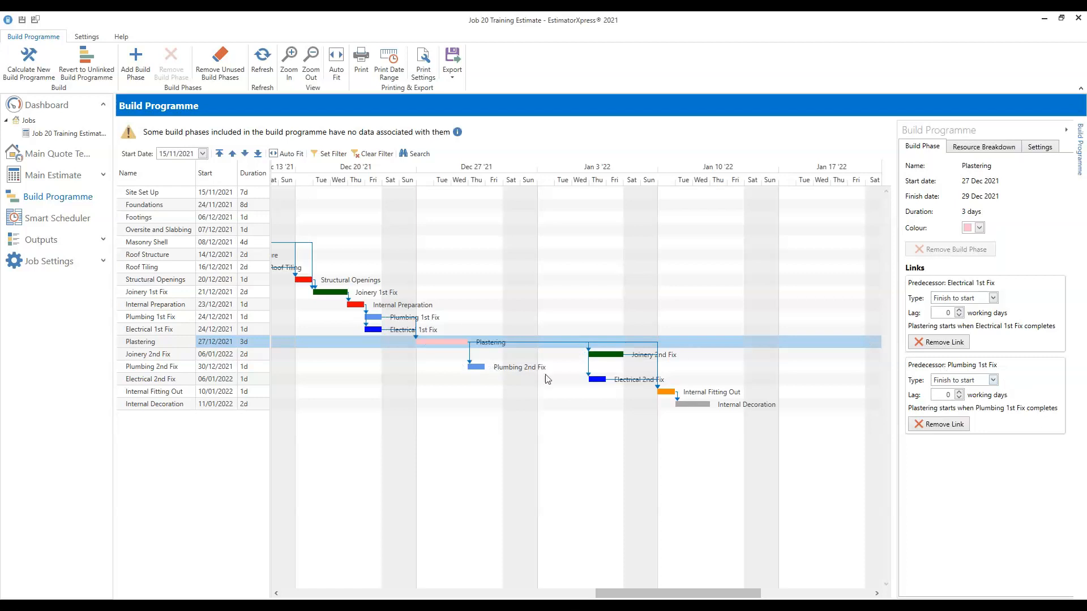
pyautogui.click(518, 371)
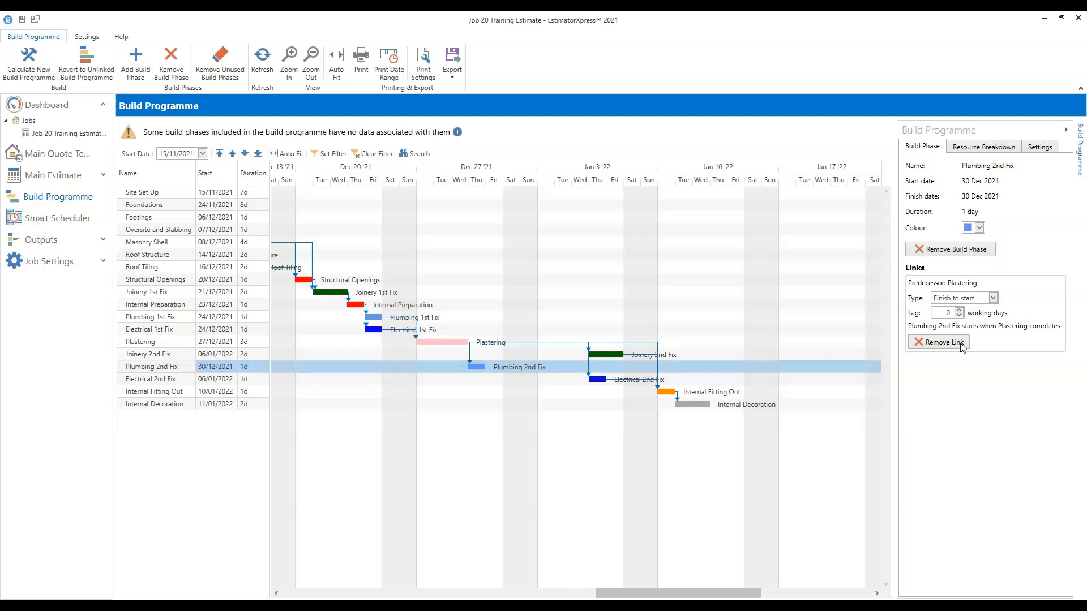
pyautogui.click(959, 310)
pyautogui.click(959, 310)
pyautogui.click(958, 310)
pyautogui.click(959, 310)
pyautogui.click(959, 310)
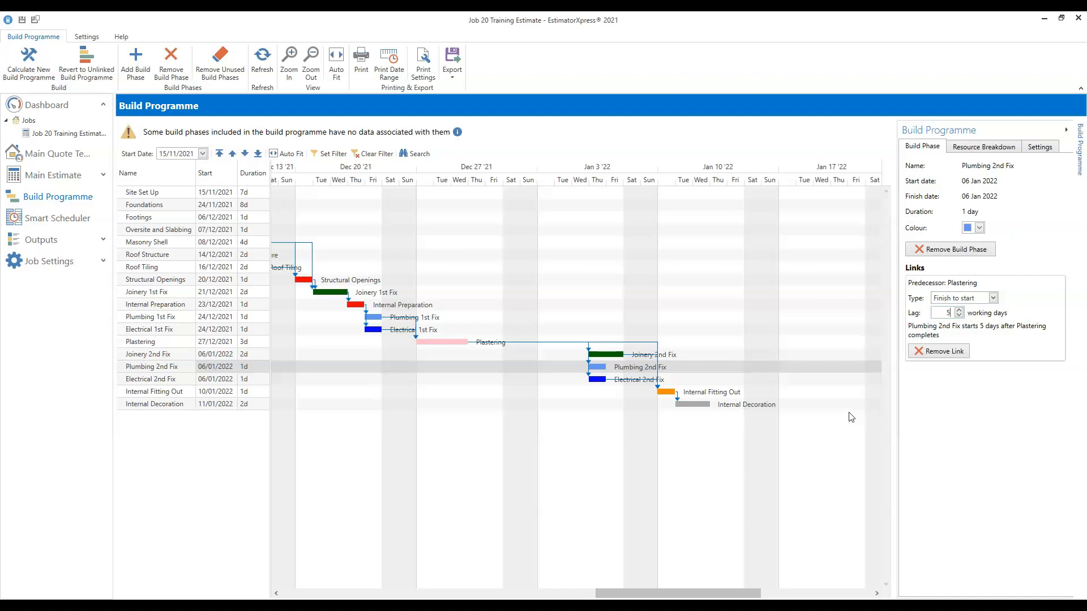
# Step: Examine the list of manageable build phases and the new build phase entry in the software options, and leave the options
pyautogui.click(90, 39)
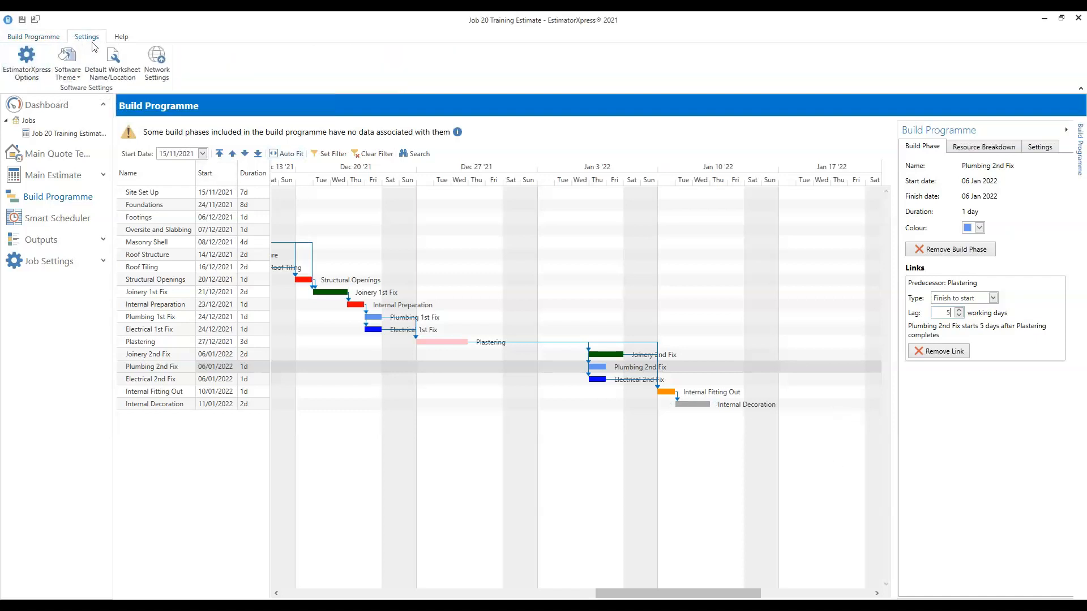
pyautogui.click(32, 70)
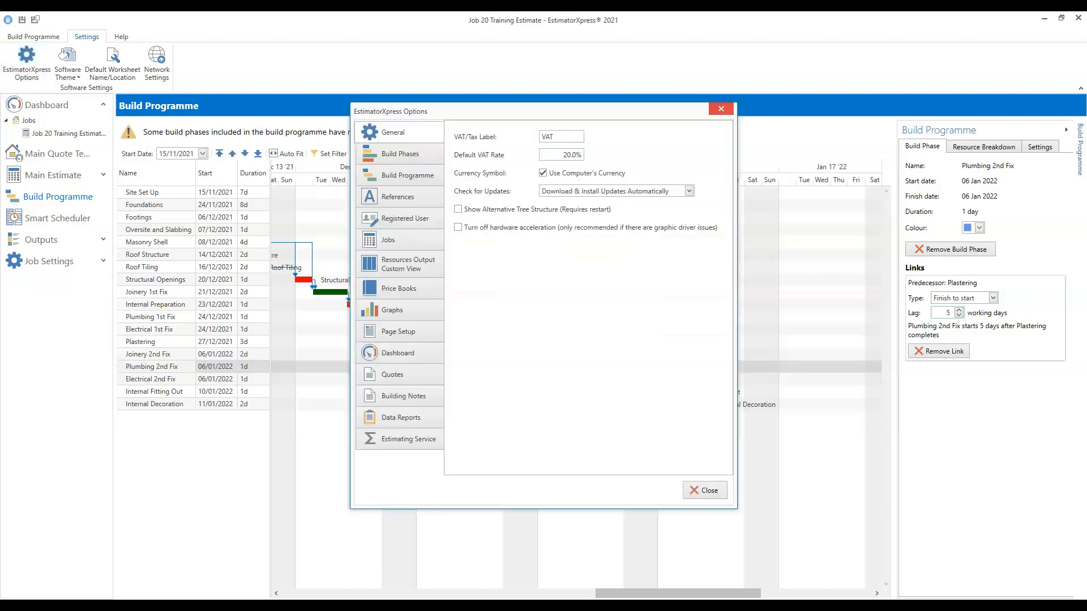
pyautogui.click(398, 161)
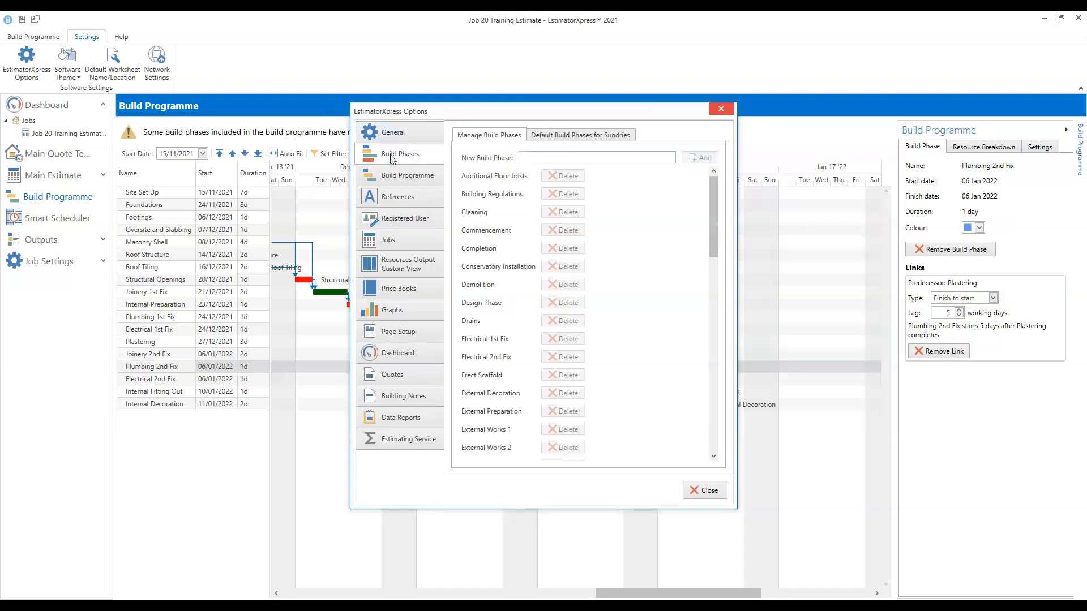
pyautogui.moveTo(710, 198); pyautogui.dragTo(714, 359)
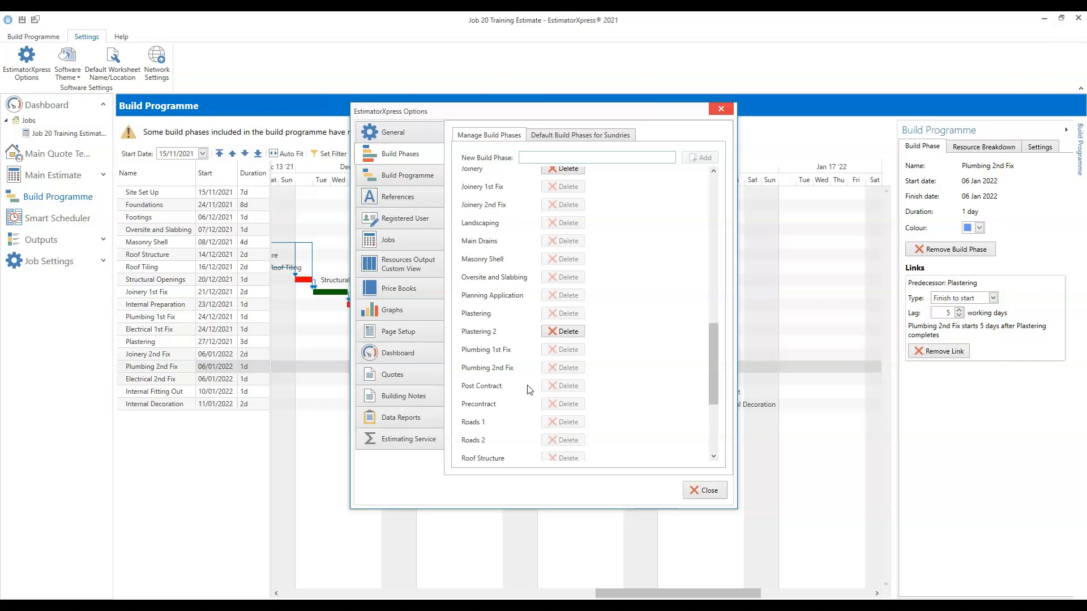
pyautogui.moveTo(713, 345); pyautogui.dragTo(713, 198)
pyautogui.click(647, 158)
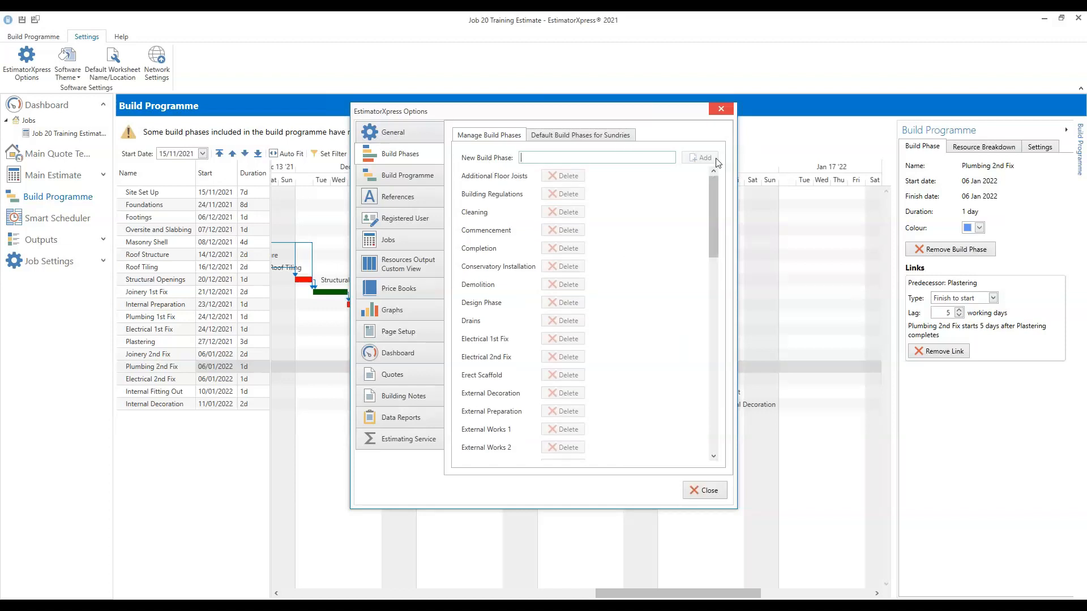
pyautogui.click(720, 109)
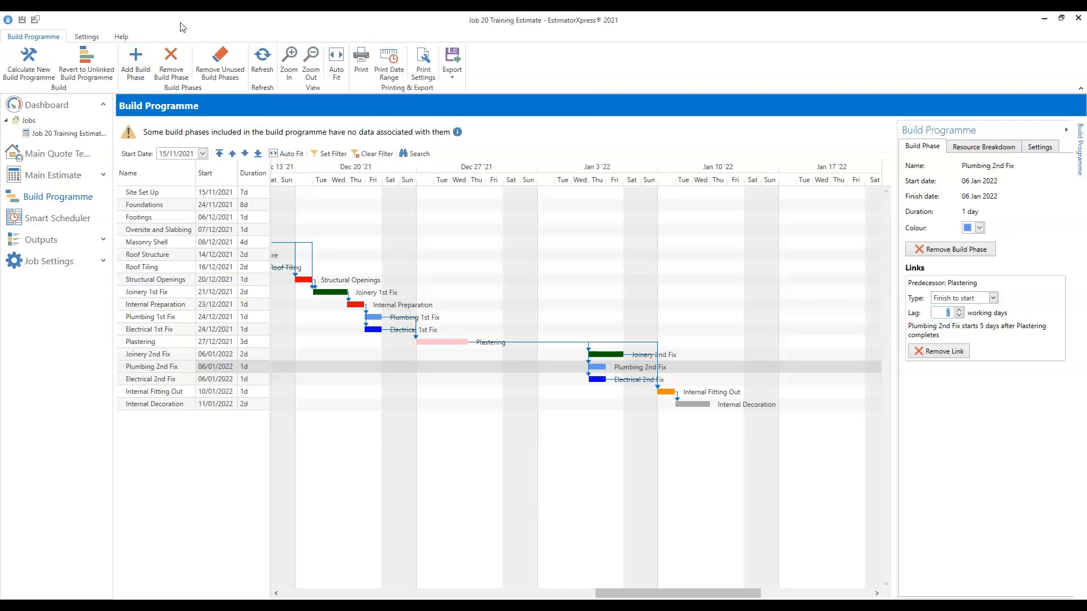
# Step: Preview the full build programme printout, and preview it again limited to the dates 01/12/2021 to 31/12/2021
pyautogui.click(361, 75)
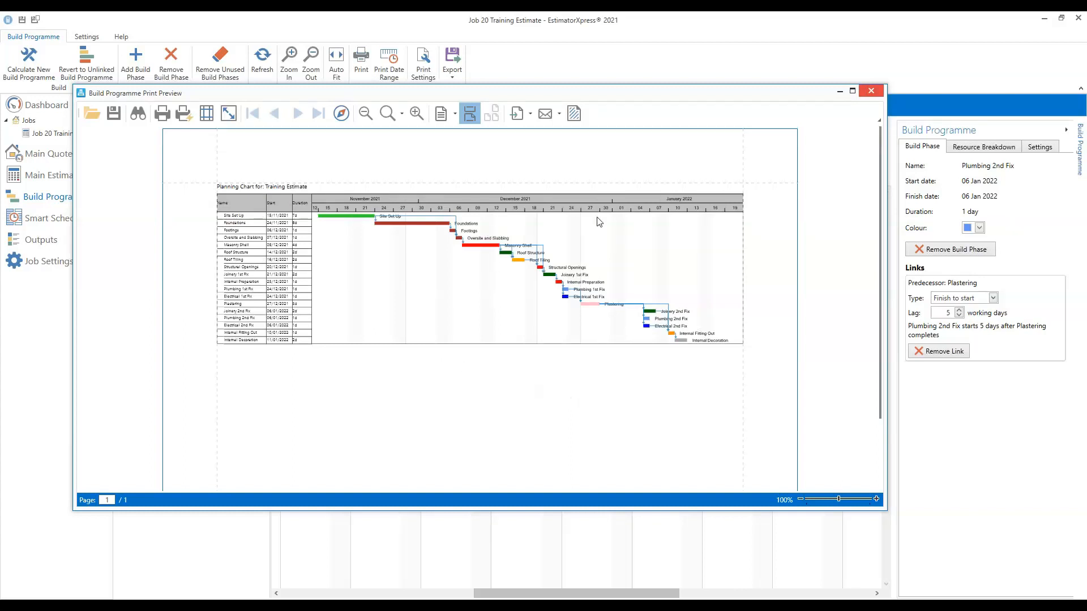
pyautogui.click(870, 91)
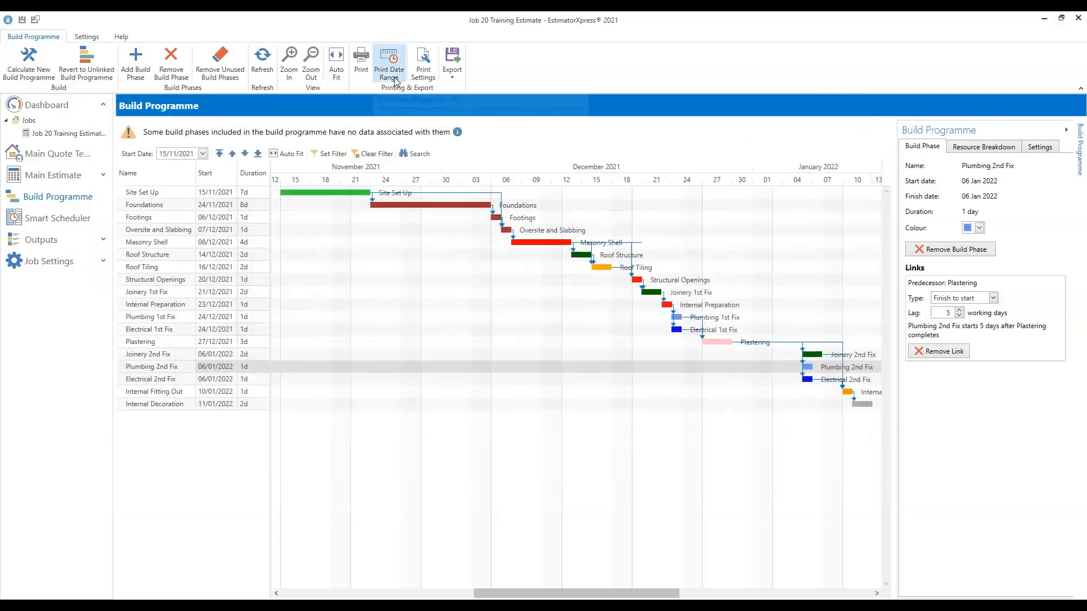
pyautogui.click(395, 79)
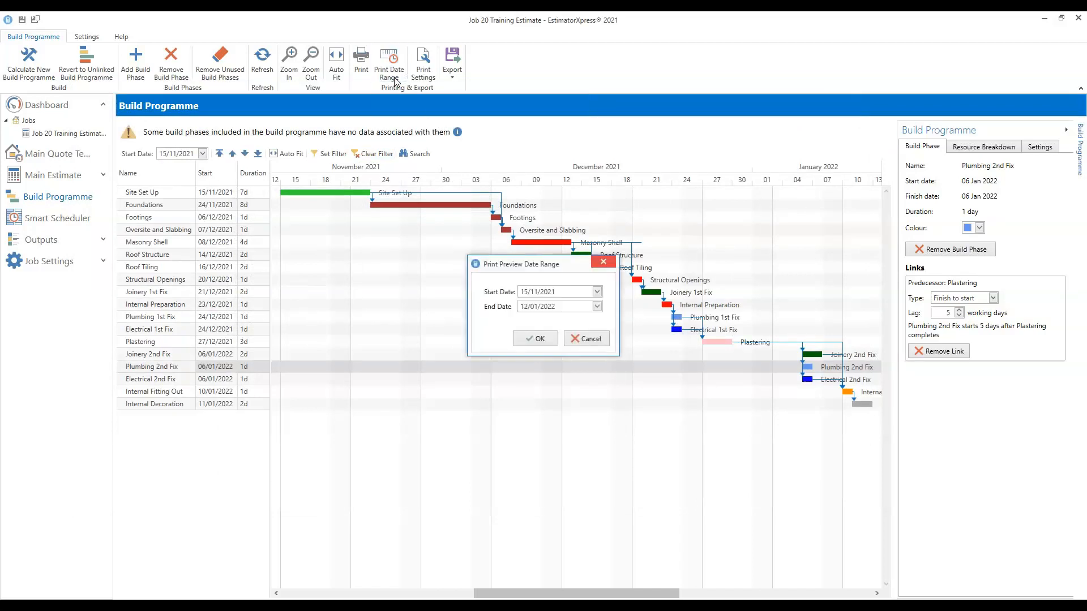
pyautogui.click(597, 292)
pyautogui.click(635, 312)
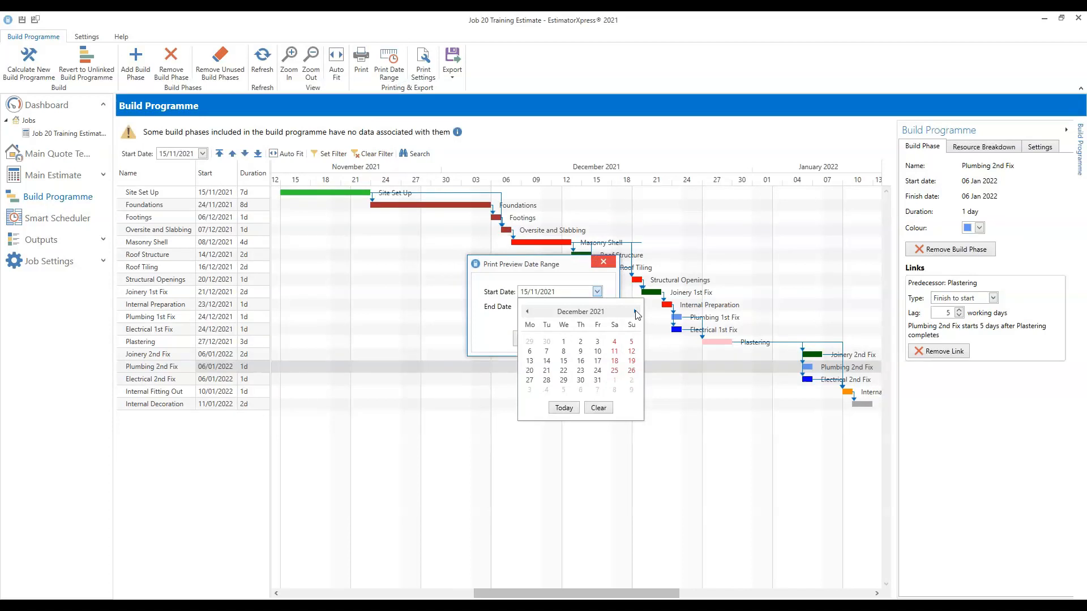
pyautogui.click(564, 340)
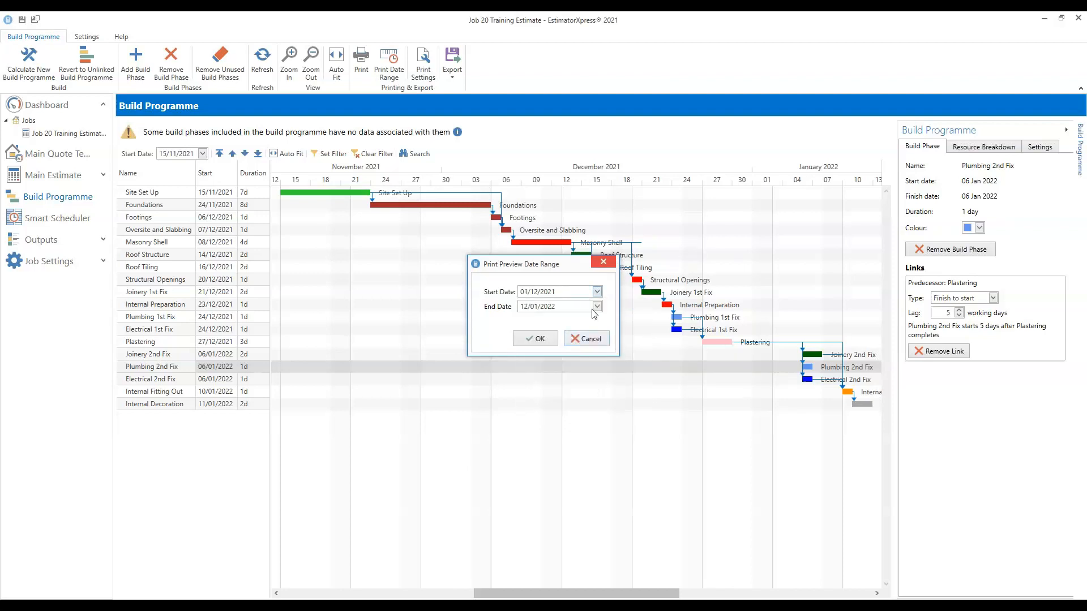
pyautogui.click(598, 308)
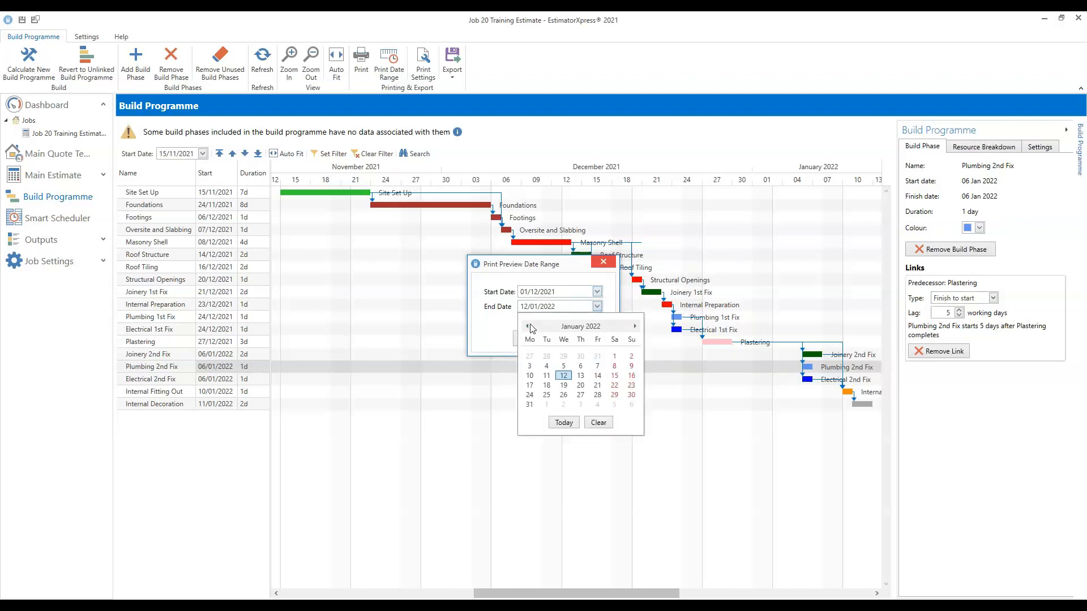
pyautogui.click(597, 394)
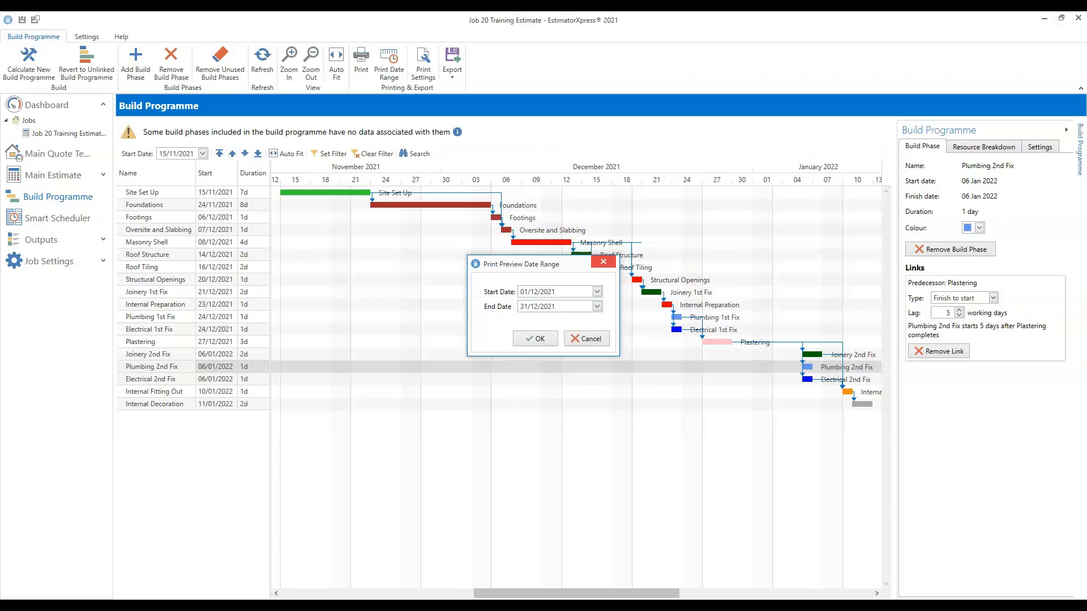
pyautogui.click(537, 339)
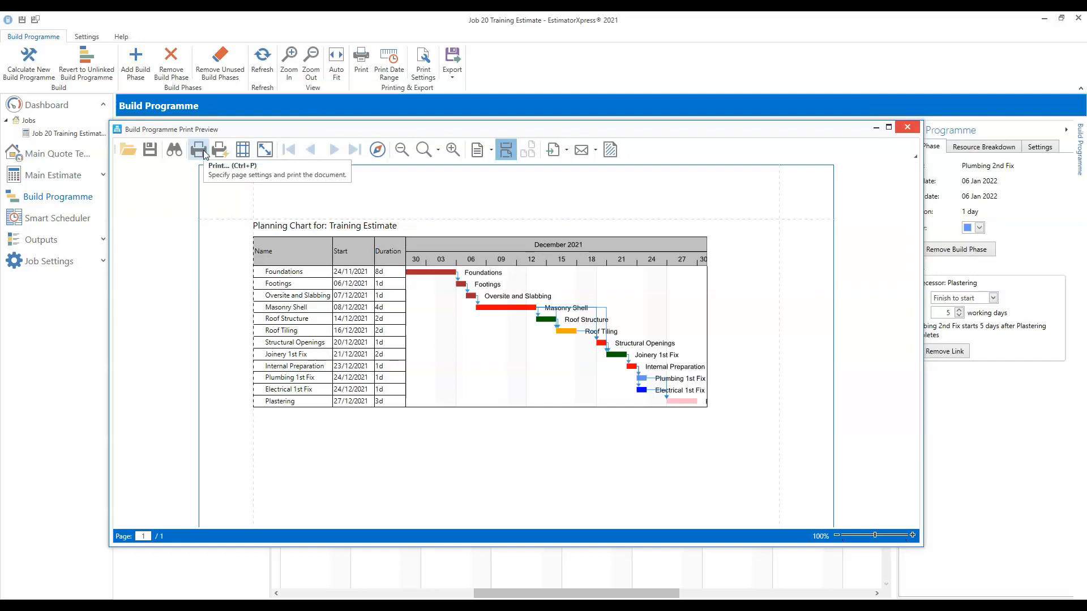
pyautogui.click(913, 128)
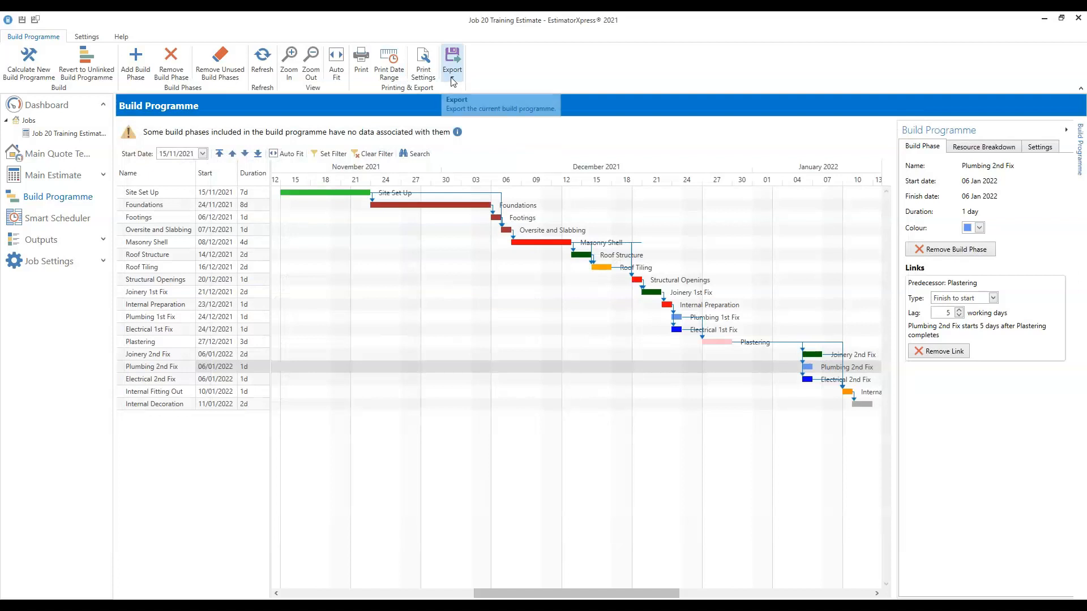
# Step: Export the build programme to the Desktop as the PDF "Job 20 Training Estimate - Build Programme.pdf"
pyautogui.click(456, 79)
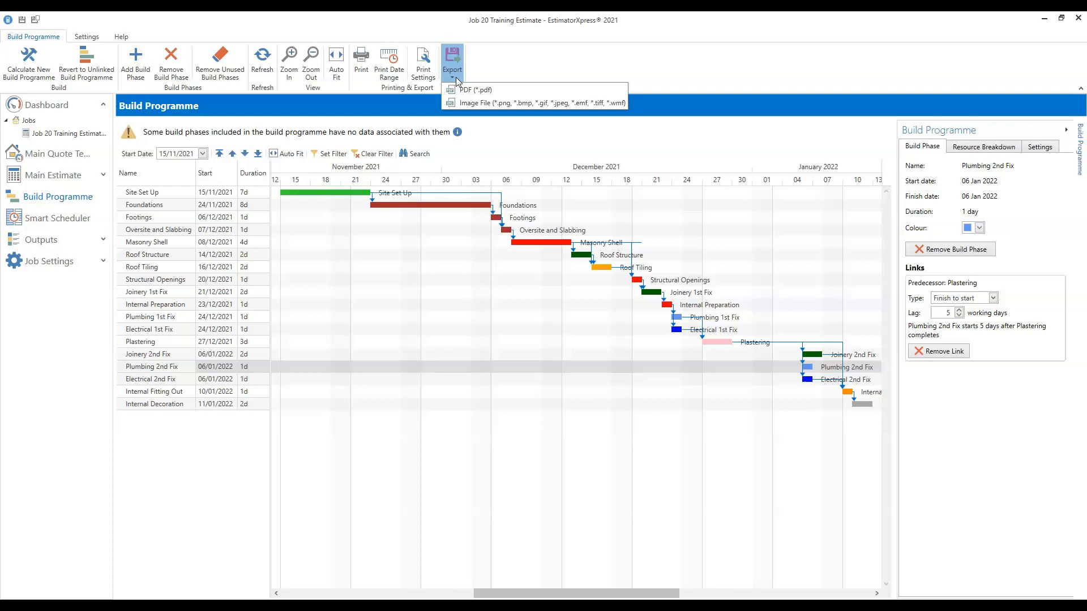
pyautogui.click(509, 91)
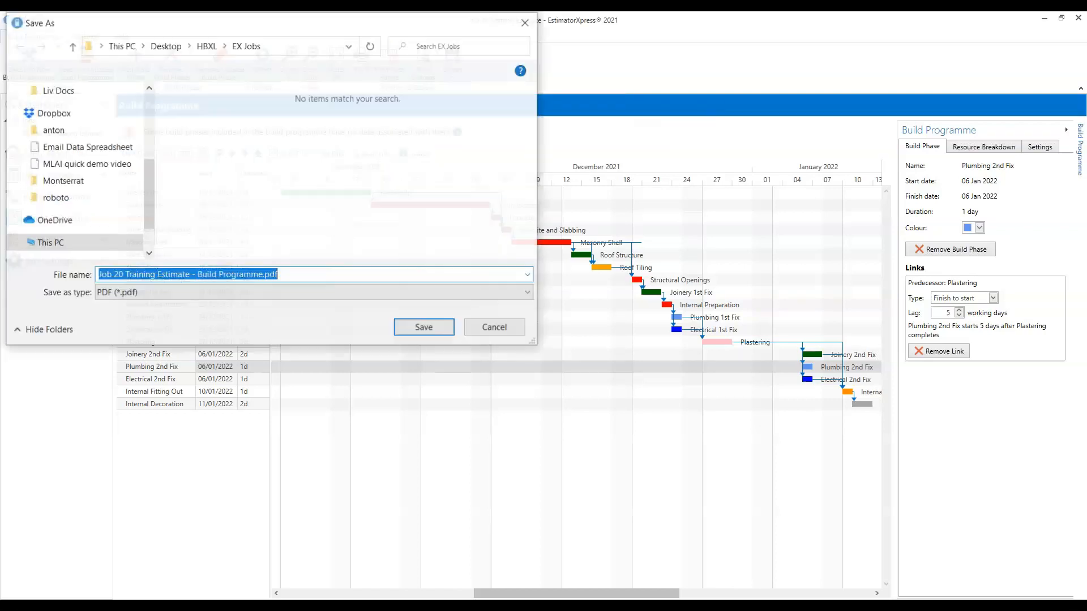
pyautogui.moveTo(148, 184); pyautogui.dragTo(145, 69)
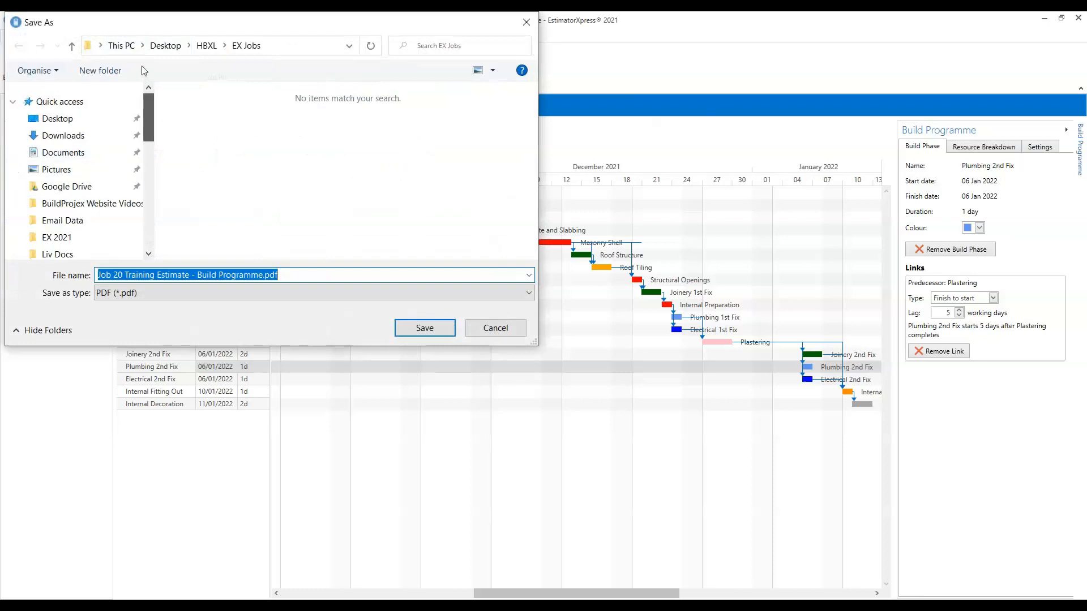
pyautogui.click(74, 119)
pyautogui.click(430, 330)
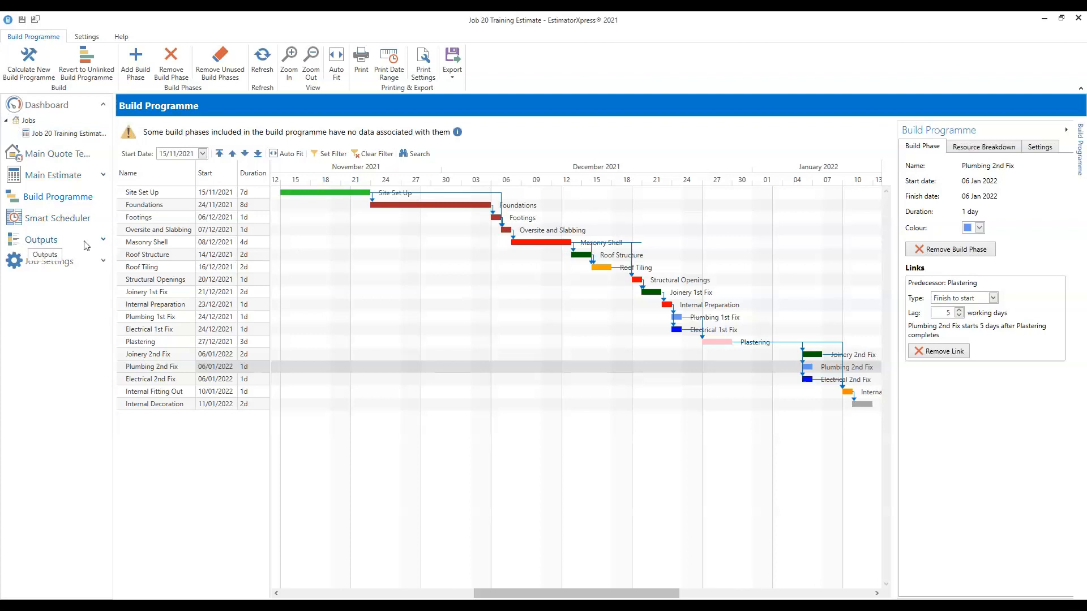
# Step: Browse the job's output data reports and open the Sales Price Including Overhead and Profit report
pyautogui.click(103, 242)
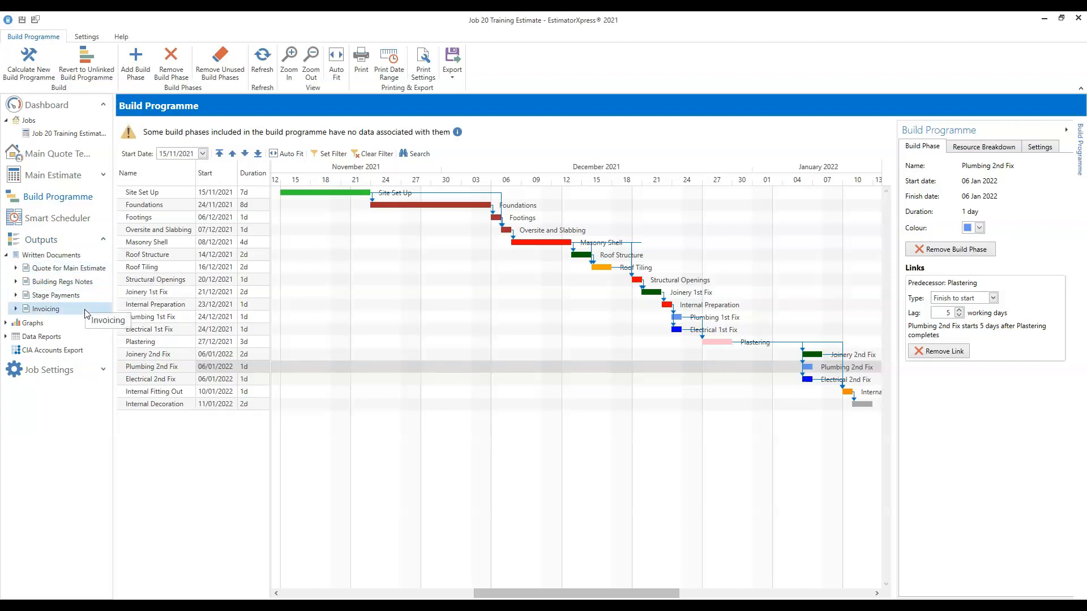
pyautogui.click(26, 339)
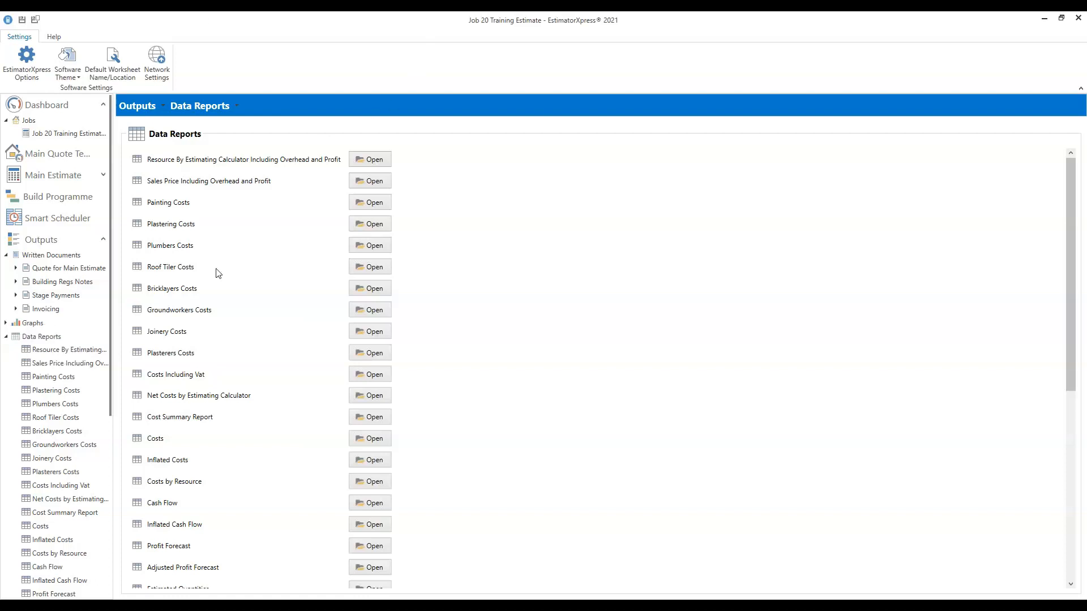
pyautogui.scroll(-3, 104, 379)
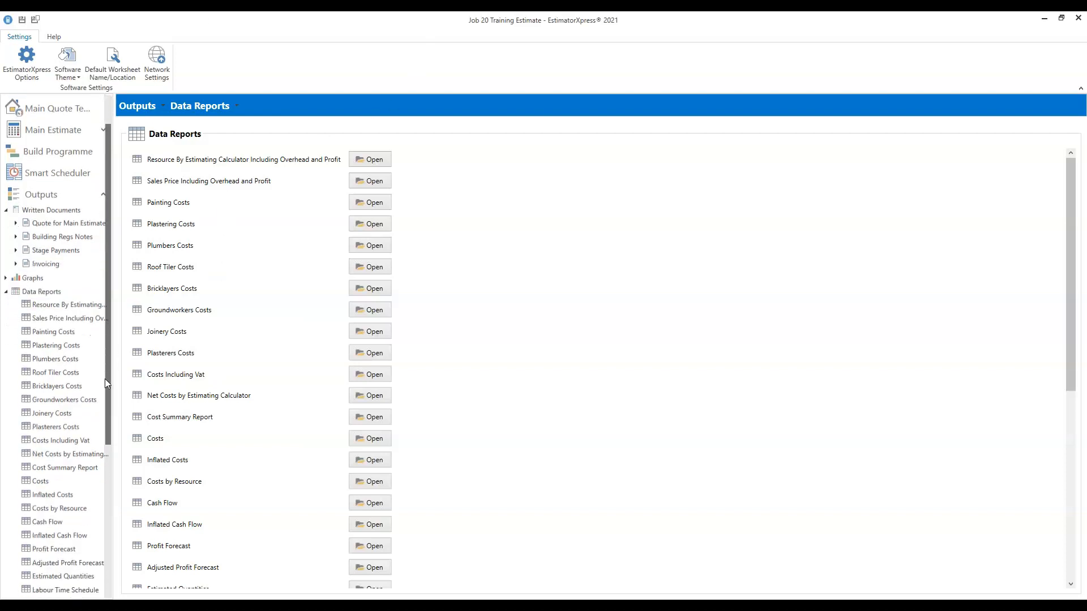
pyautogui.scroll(-2, 99, 443)
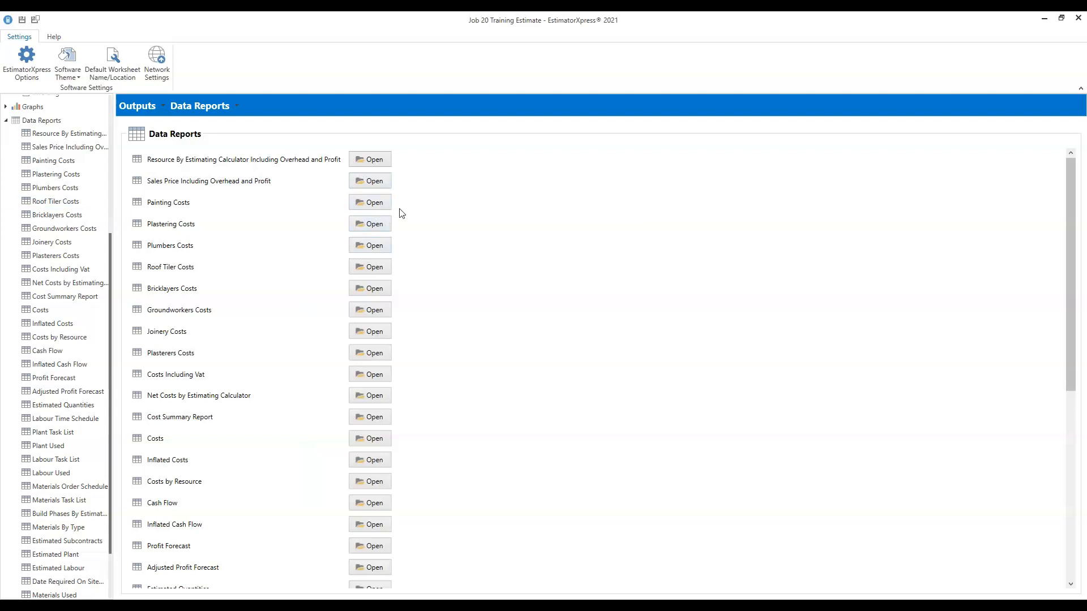
pyautogui.click(379, 185)
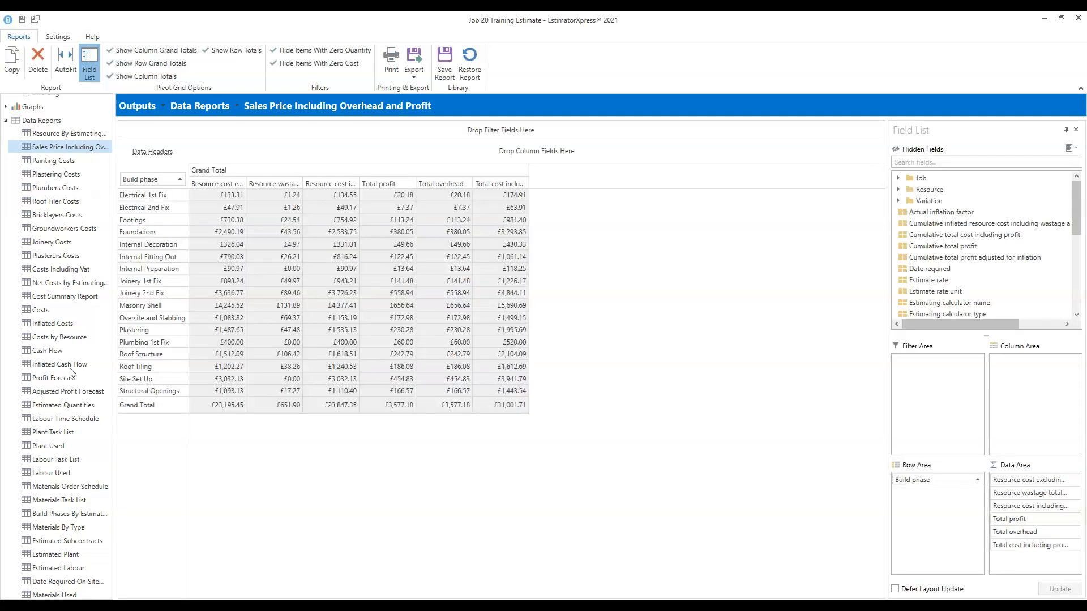
# Step: Widen the list of data reports so longer names fit, and hide and restore the report's field list
pyautogui.moveTo(109, 309); pyautogui.dragTo(141, 307)
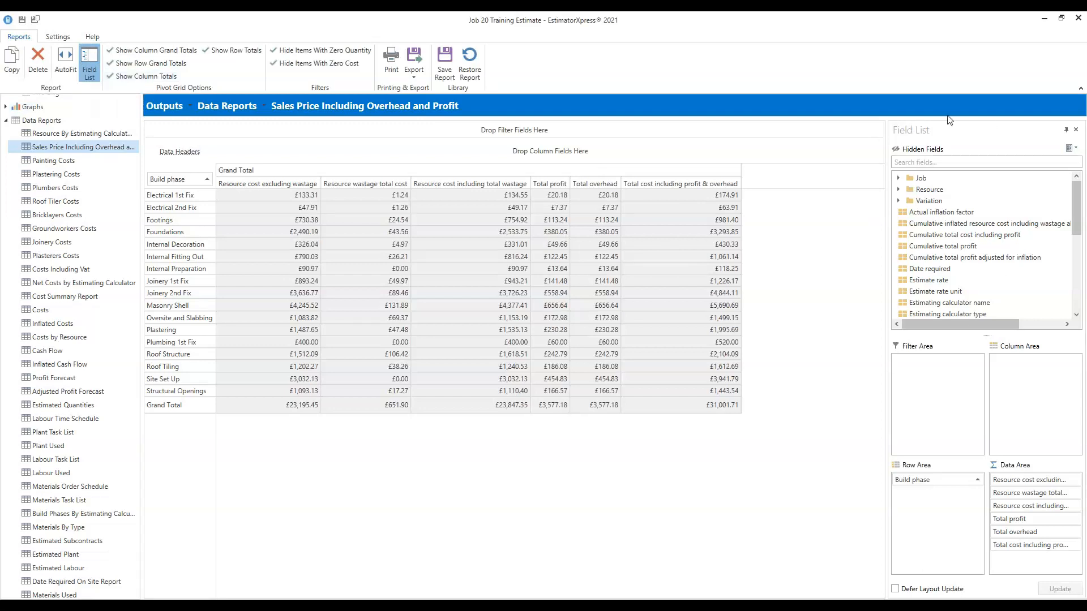
pyautogui.click(91, 72)
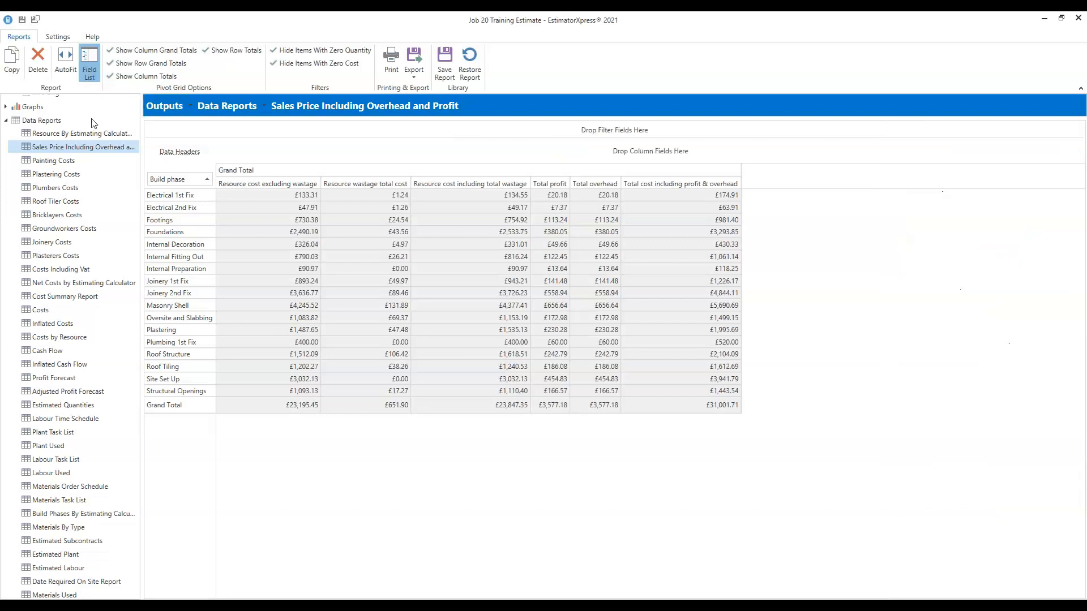
pyautogui.click(91, 72)
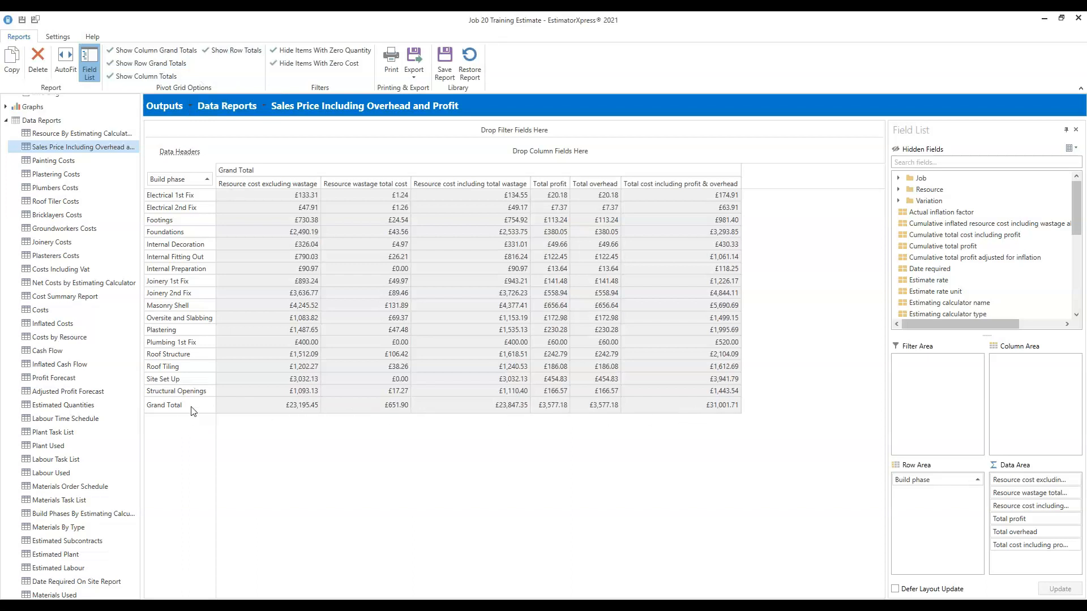
# Step: Hide and restore the report's row grand totals, and reverse and restore the Build phase sort order
pyautogui.click(125, 63)
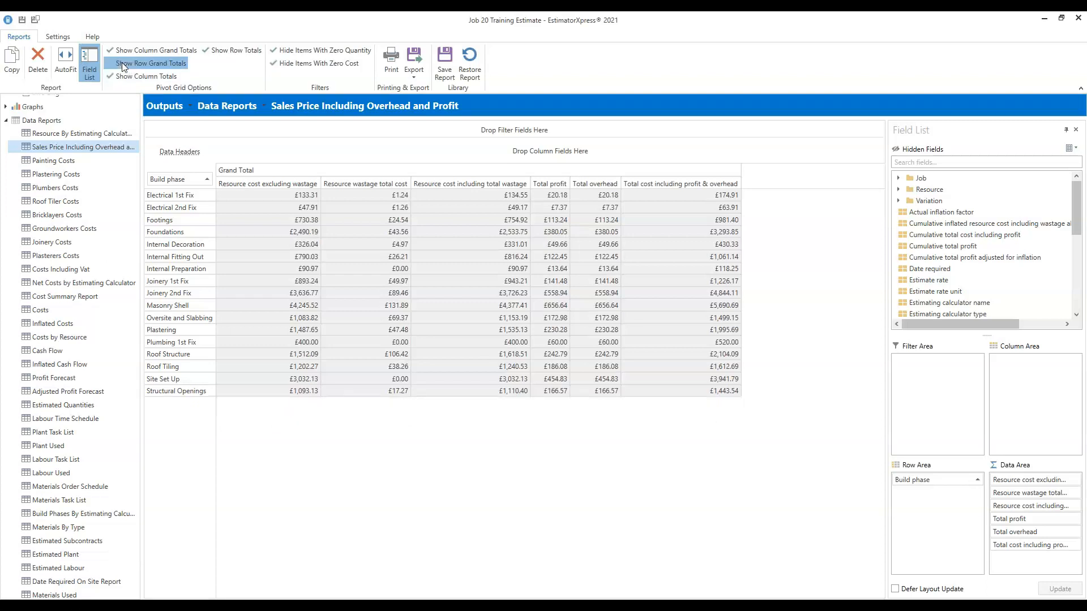
pyautogui.click(121, 63)
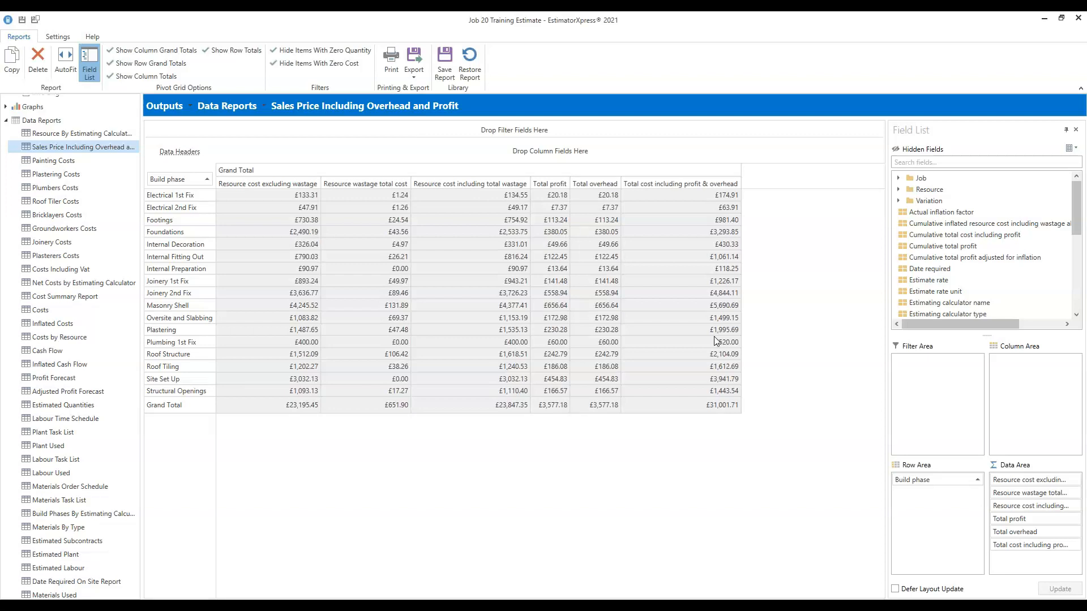
pyautogui.click(208, 181)
pyautogui.click(208, 182)
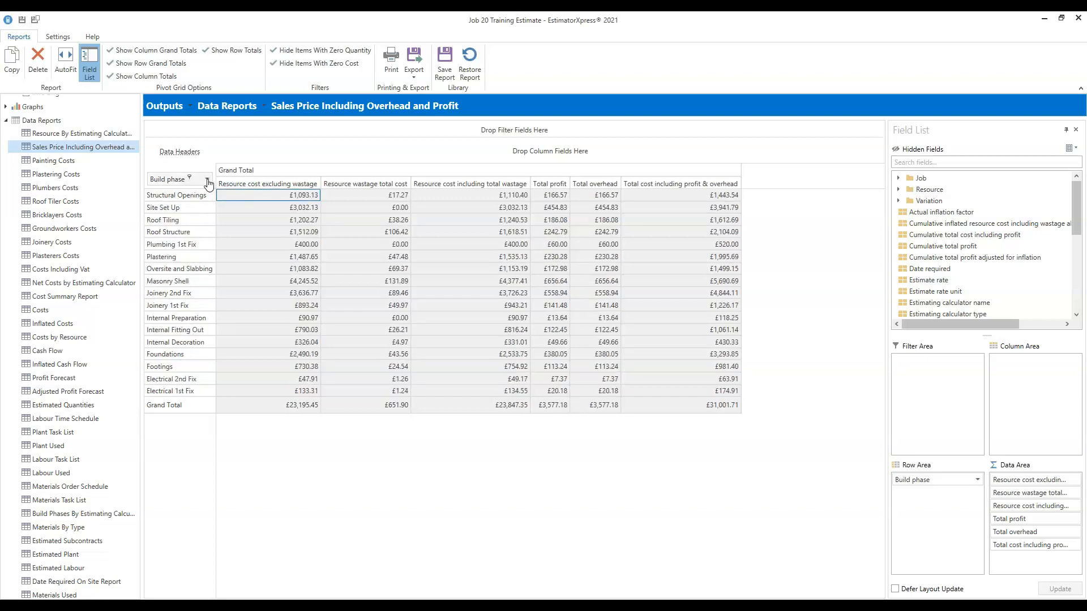
pyautogui.click(208, 181)
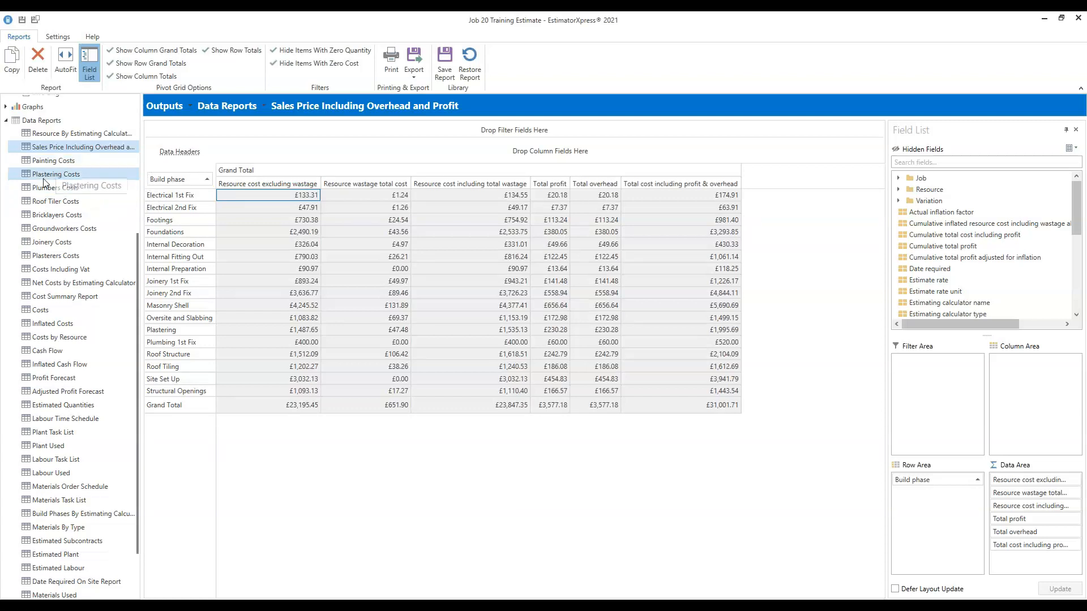
# Step: Open the Plastering Costs data report and review its resource rows and the Resource type filter values
pyautogui.click(83, 173)
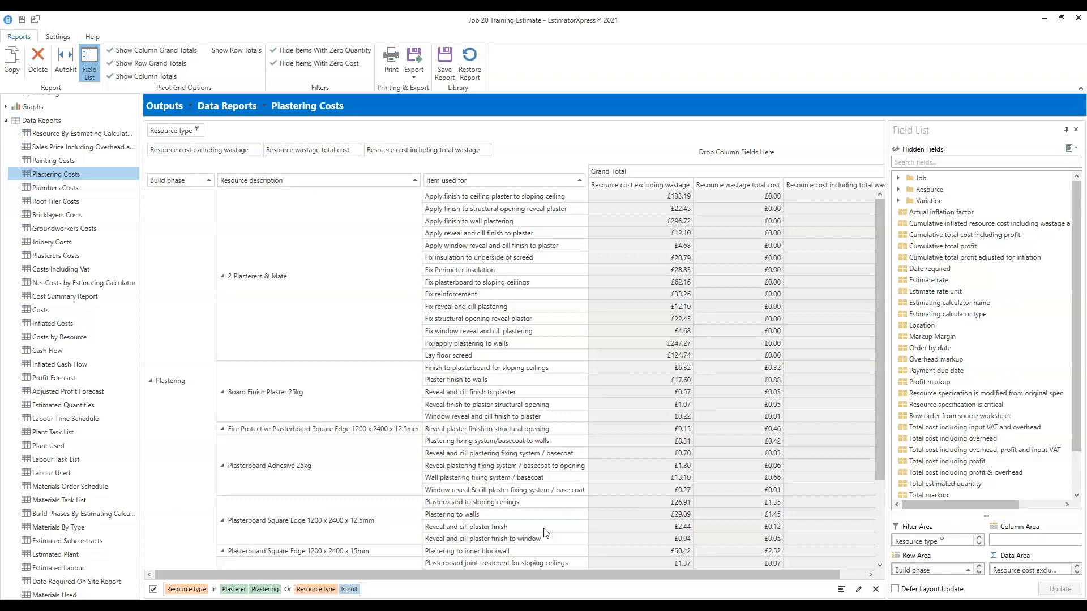
pyautogui.scroll(-2, 412, 431)
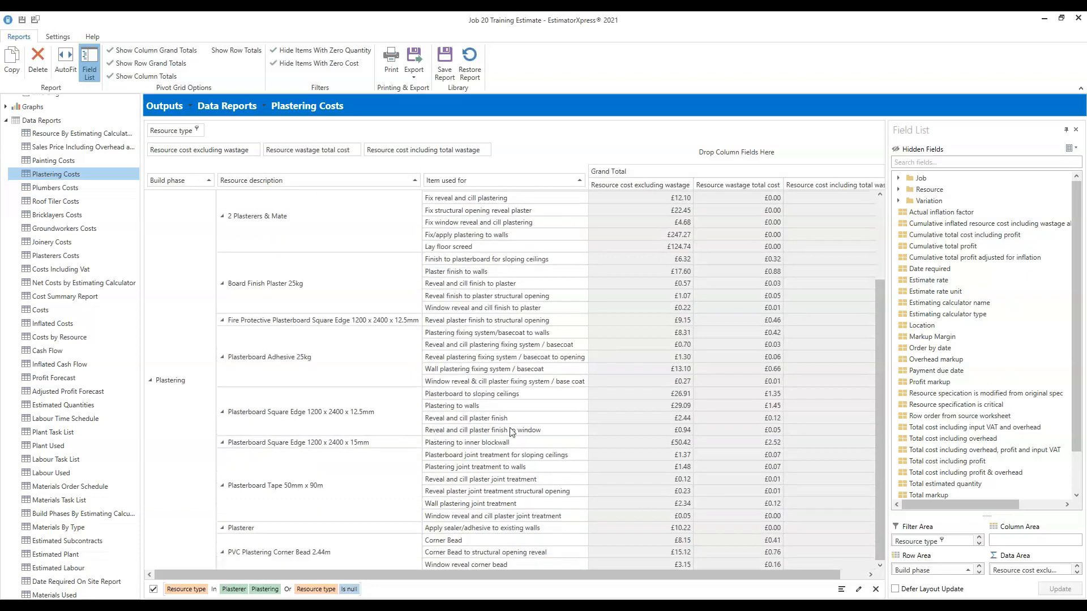
pyautogui.scroll(2, 512, 431)
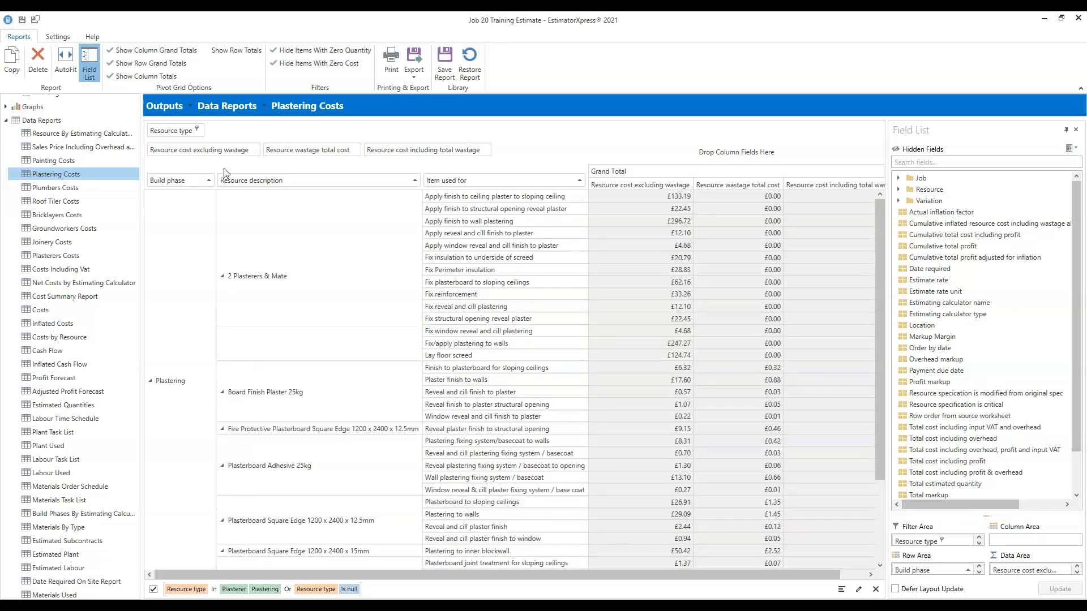
pyautogui.click(197, 130)
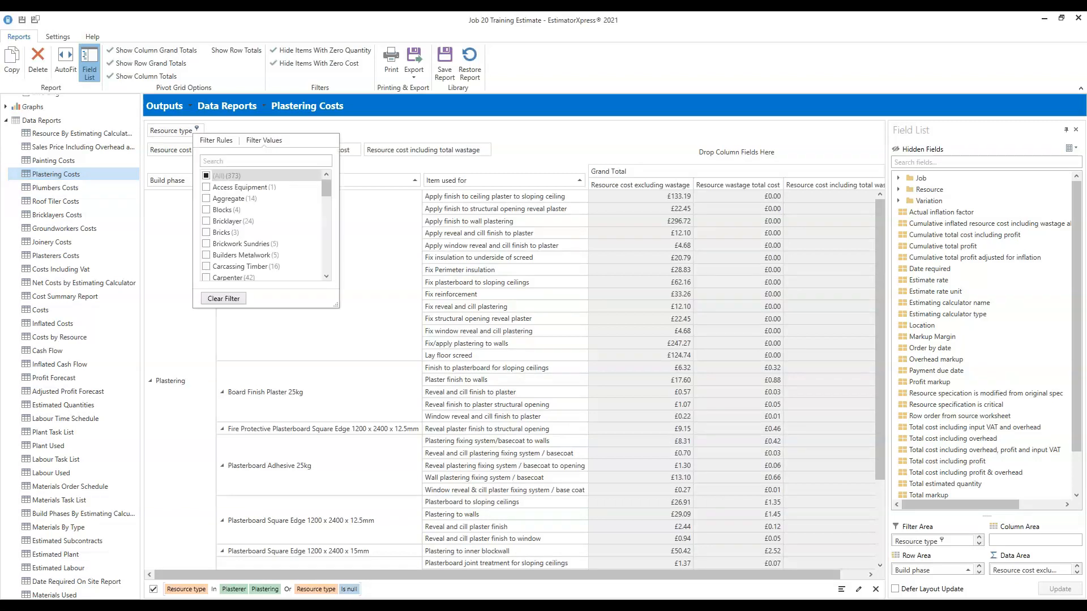
pyautogui.click(243, 129)
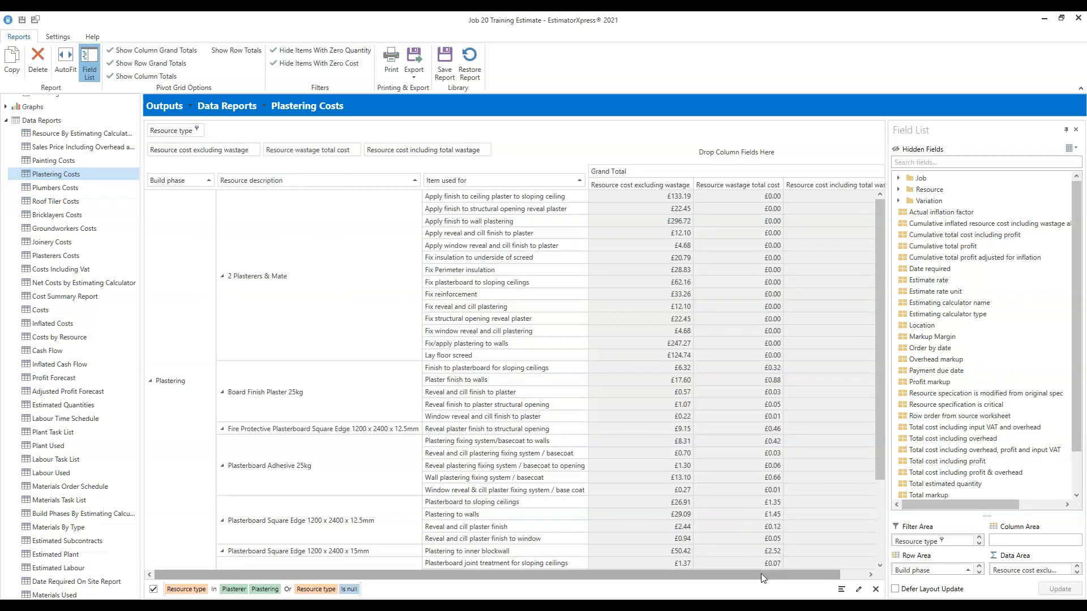
pyautogui.moveTo(879, 318); pyautogui.dragTo(878, 441)
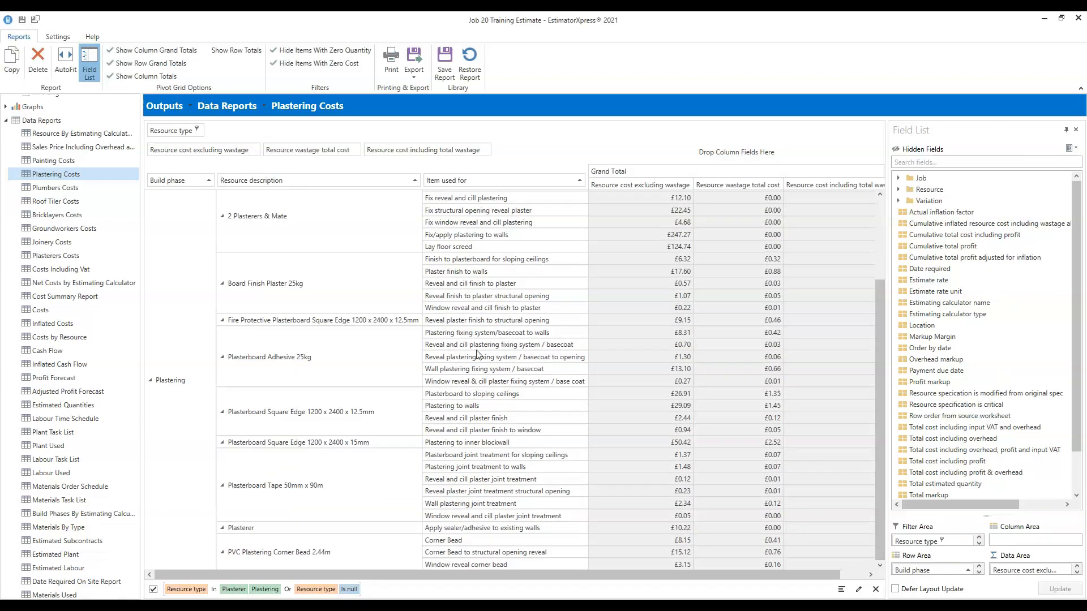
# Step: Show row totals in the Plastering Costs report and review the subtotals across all cost columns
pyautogui.click(209, 52)
pyautogui.moveTo(876, 367); pyautogui.dragTo(875, 451)
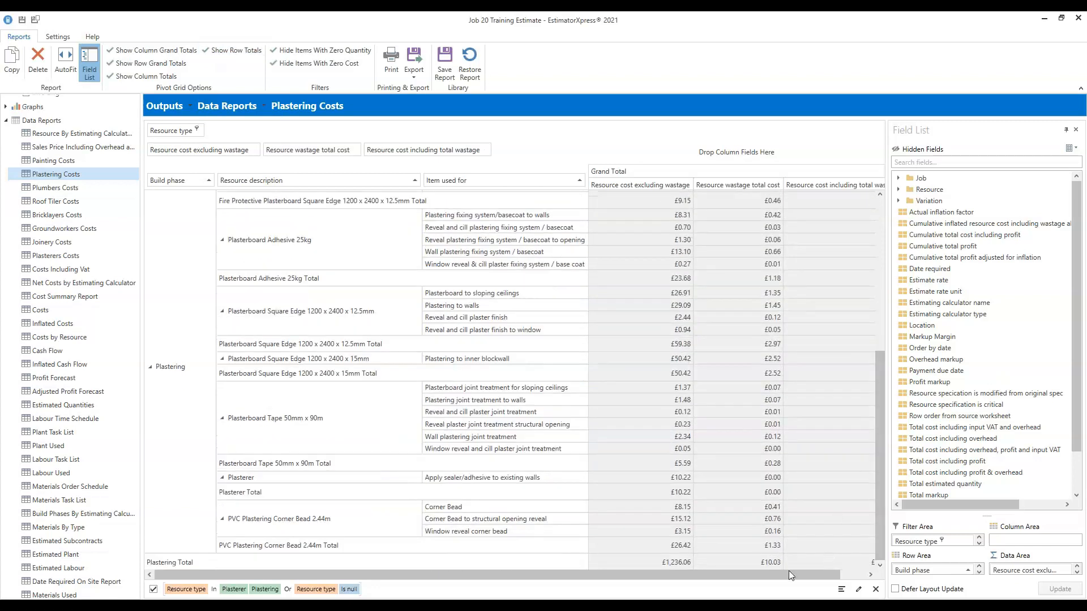
pyautogui.moveTo(701, 571)
pyautogui.mouseDown()
pyautogui.moveTo(691, 576)
pyautogui.moveTo(701, 576)
pyautogui.mouseUp()
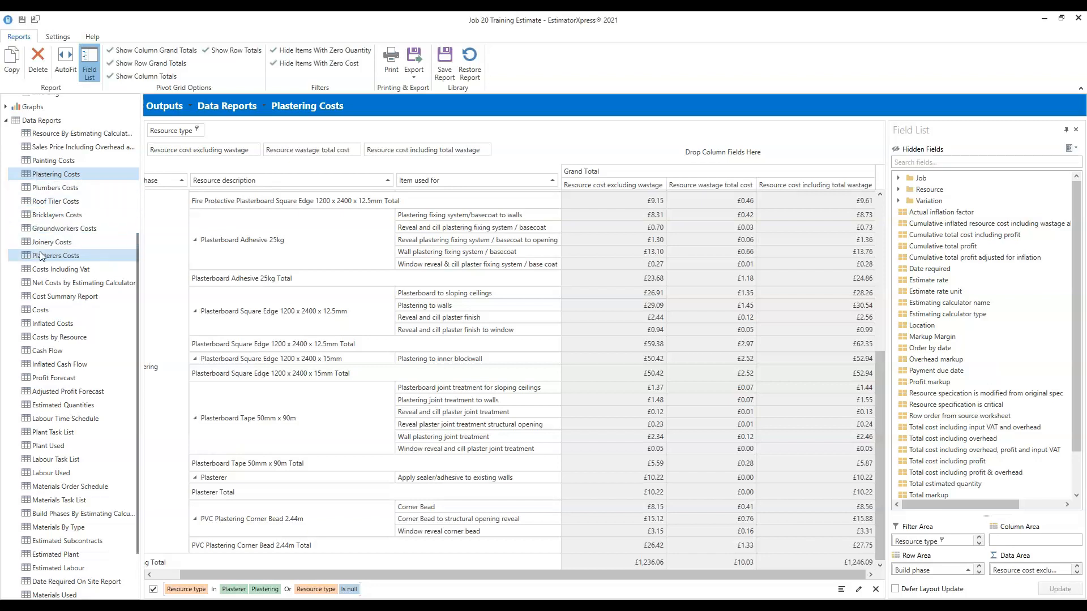
pyautogui.moveTo(880, 376); pyautogui.dragTo(905, 178)
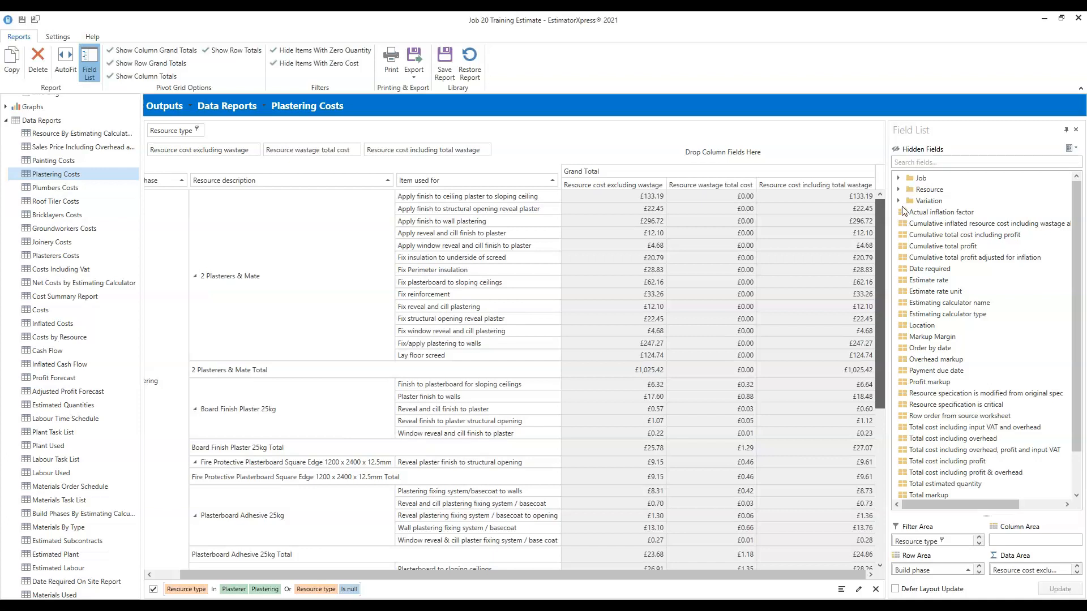
pyautogui.moveTo(881, 232); pyautogui.dragTo(875, 387)
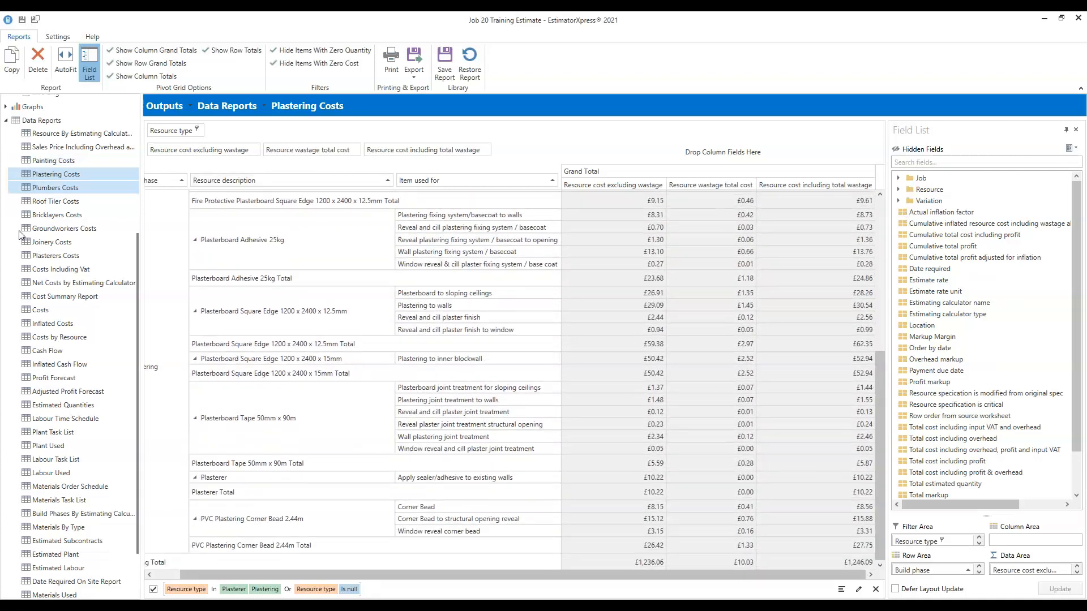
# Step: View the Plasterers Costs, Costs by Resource, Cash Flow and Profit Forecast data reports in turn
pyautogui.click(41, 258)
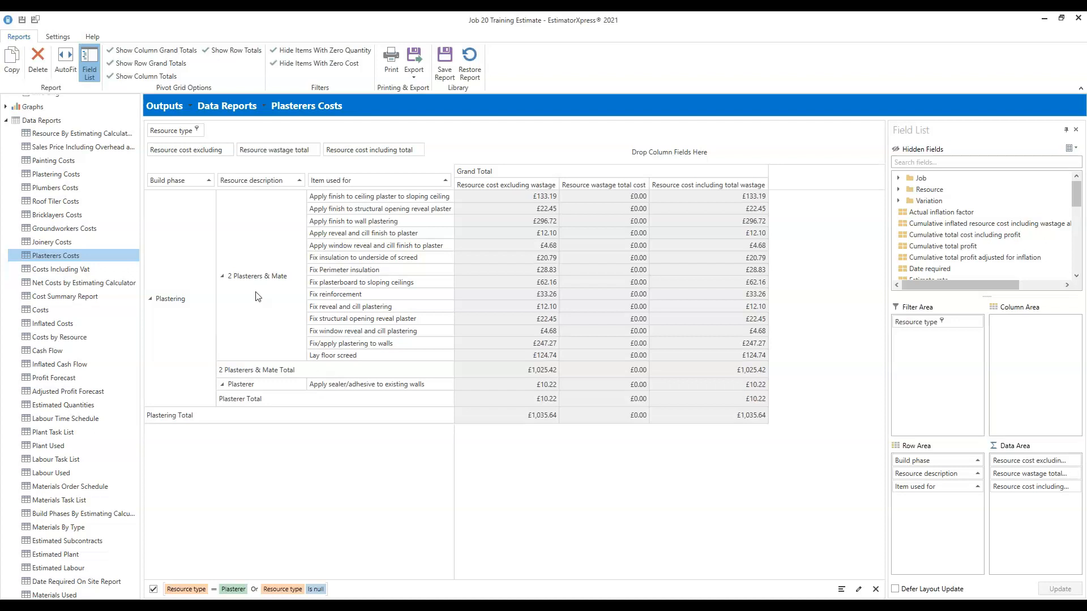
pyautogui.click(89, 338)
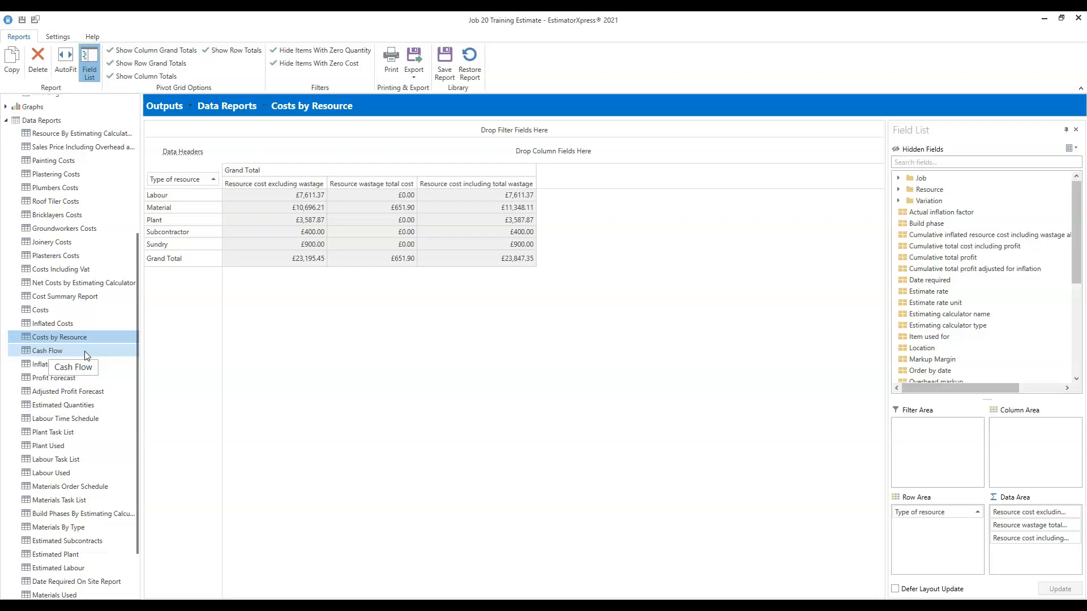
pyautogui.click(86, 352)
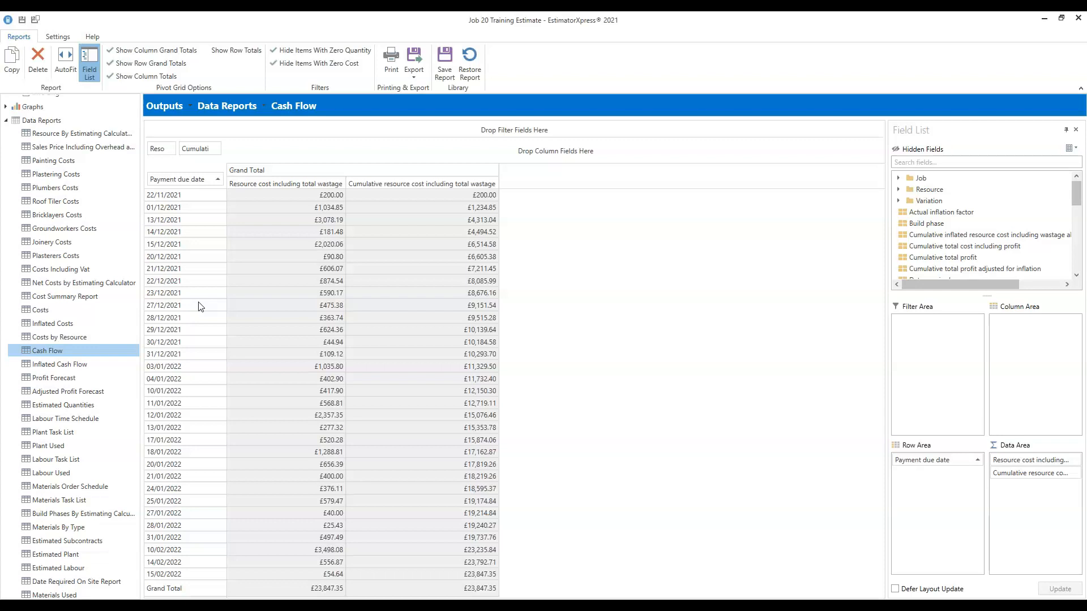
pyautogui.moveTo(90, 378)
pyautogui.mouseDown()
pyautogui.moveTo(42, 350)
pyautogui.moveTo(35, 388)
pyautogui.moveTo(75, 382)
pyautogui.mouseUp()
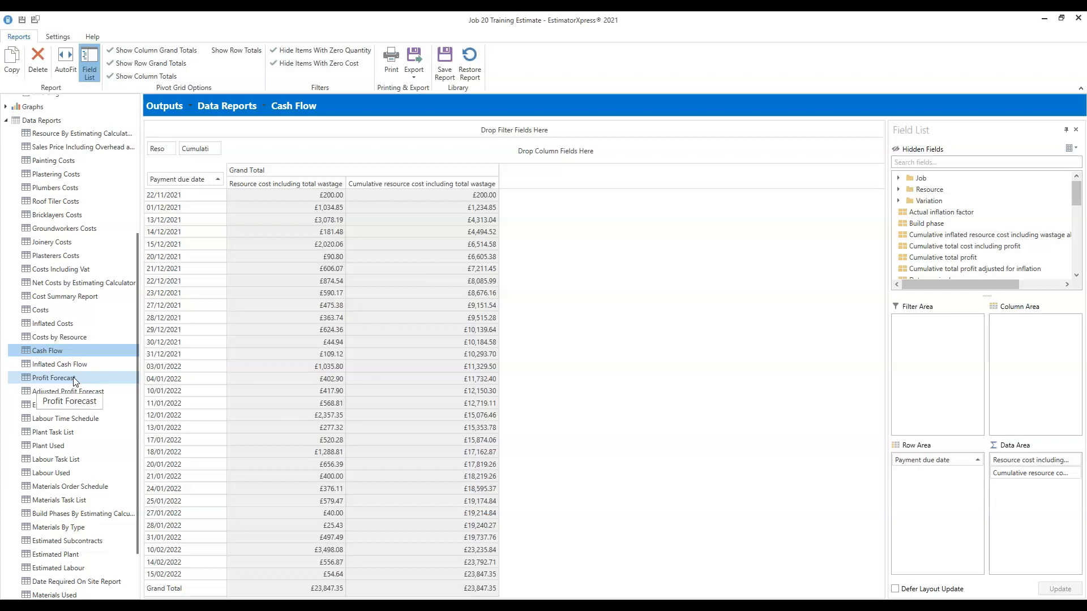
pyautogui.click(73, 378)
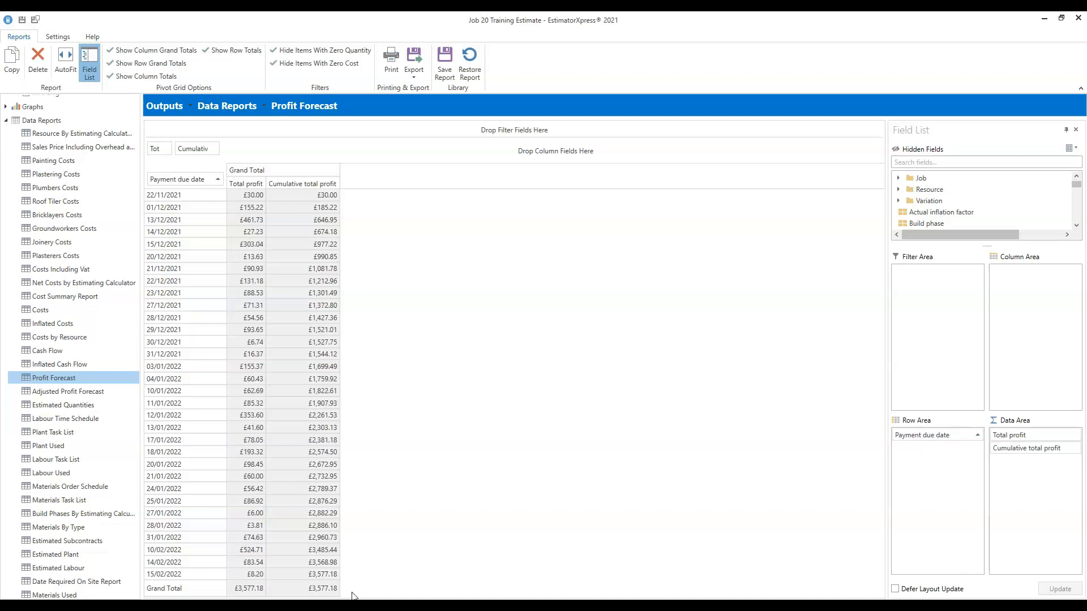
# Step: Open the Quotation Enquiry data report and review its quantity columns excluding and including wastage
pyautogui.scroll(-2, 70, 494)
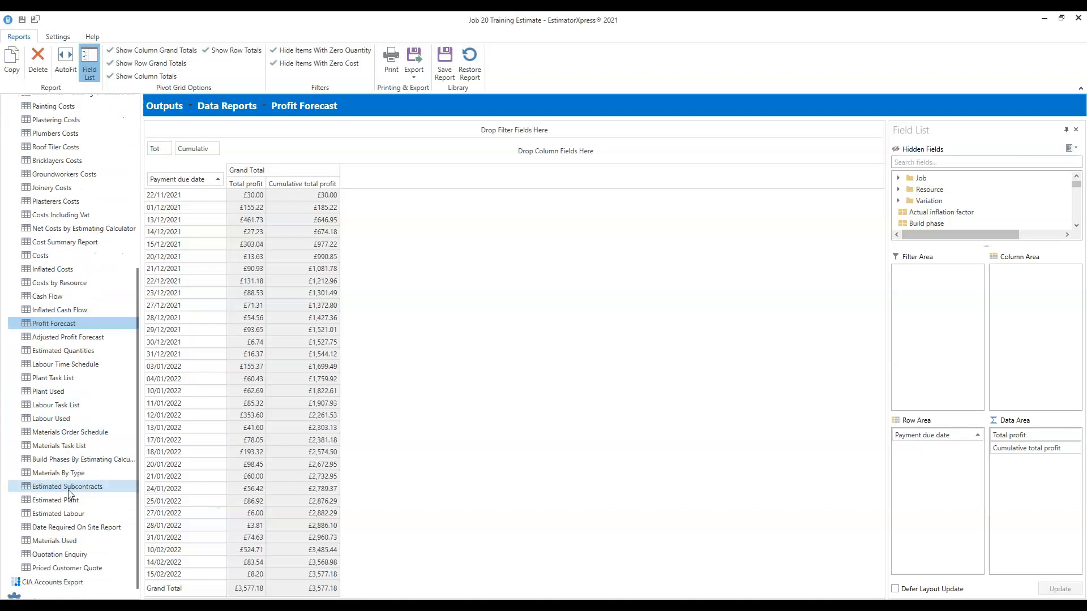
pyautogui.scroll(-1, 70, 494)
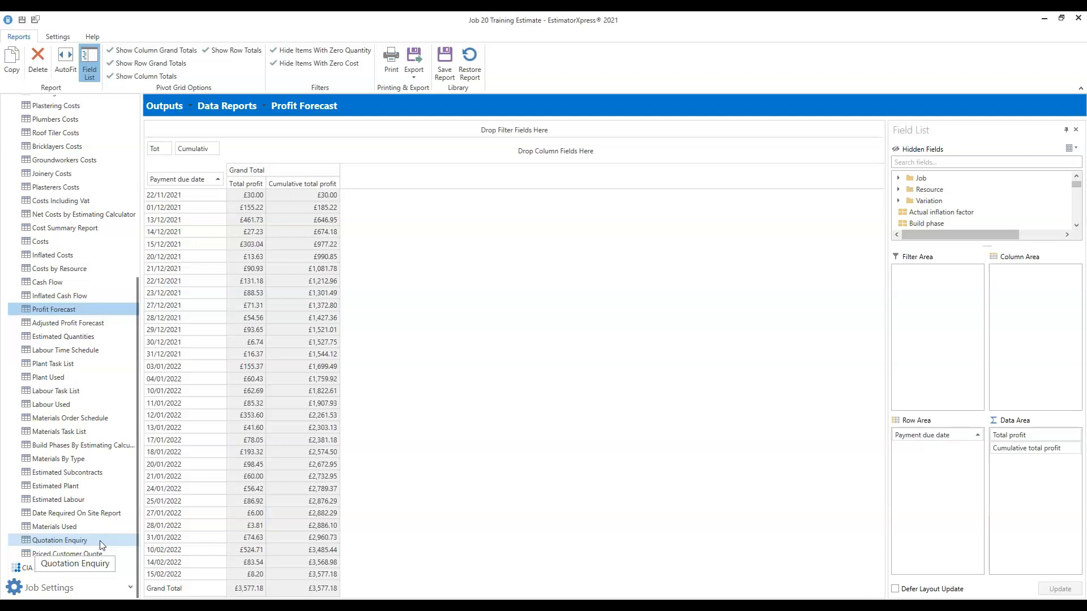
pyautogui.click(102, 545)
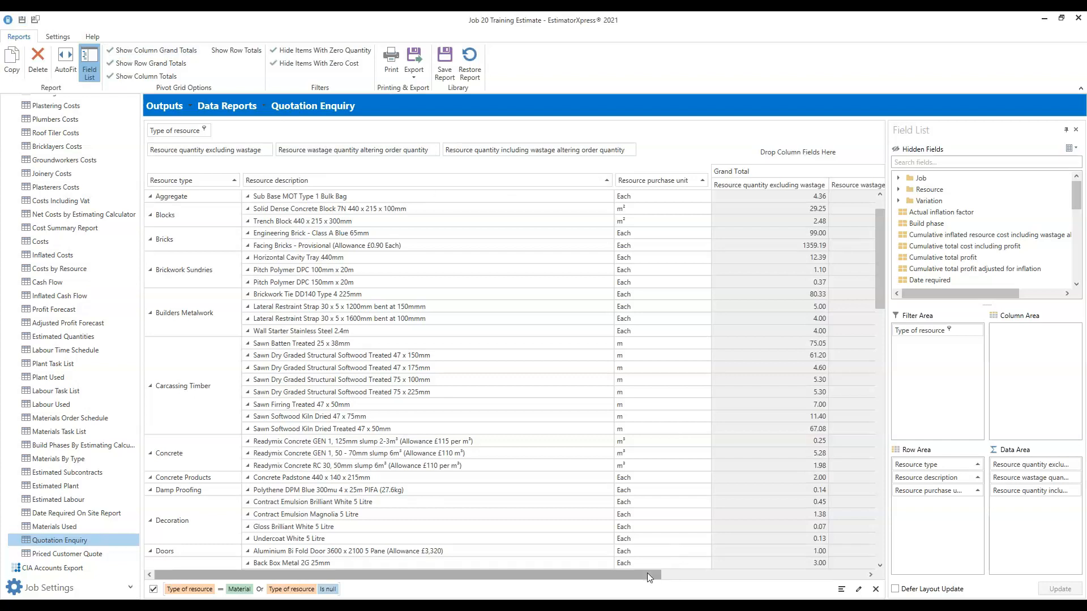
pyautogui.moveTo(645, 574); pyautogui.dragTo(881, 565)
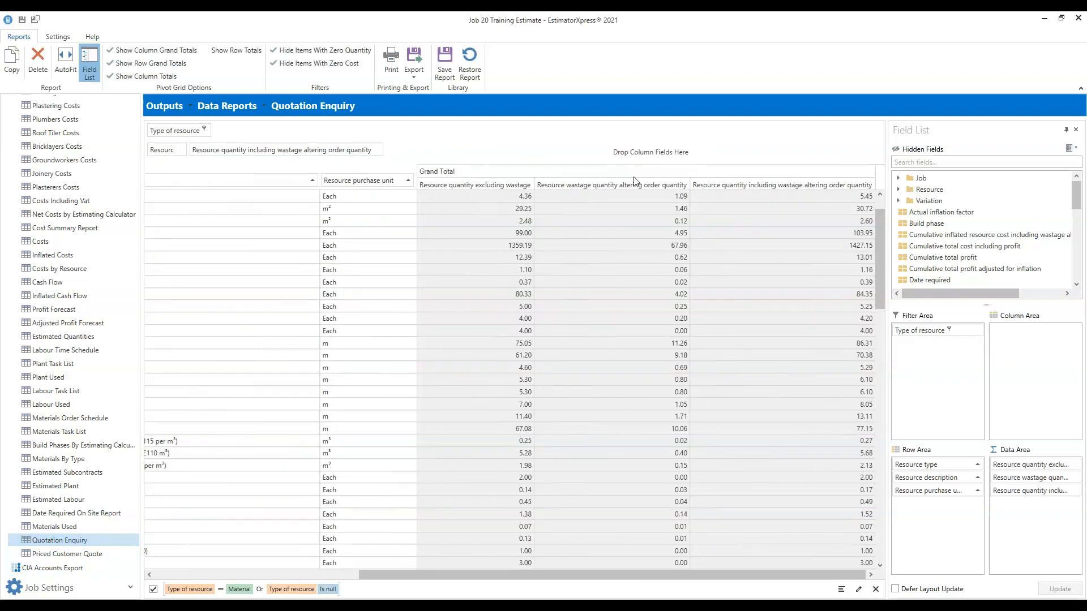
pyautogui.moveTo(843, 568); pyautogui.dragTo(451, 549)
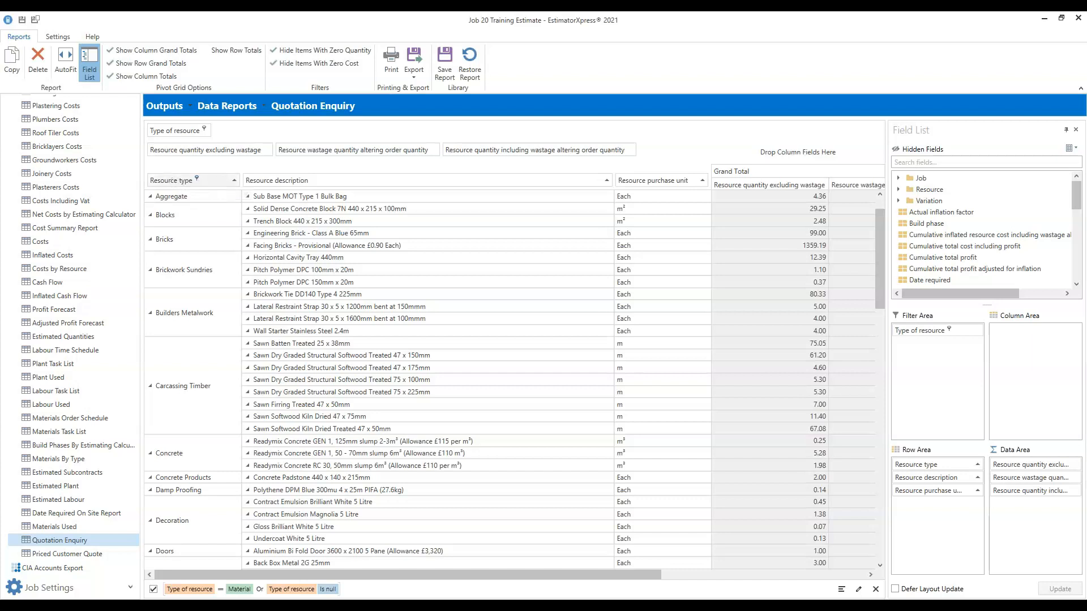
# Step: Filter the Quotation Enquiry report's Resource type to Aggregate, Blocks, Concrete and Concrete Products, and check the filtered quantities
pyautogui.click(197, 180)
pyautogui.moveTo(327, 238)
pyautogui.mouseDown()
pyautogui.moveTo(328, 298)
pyautogui.moveTo(327, 233)
pyautogui.mouseUp()
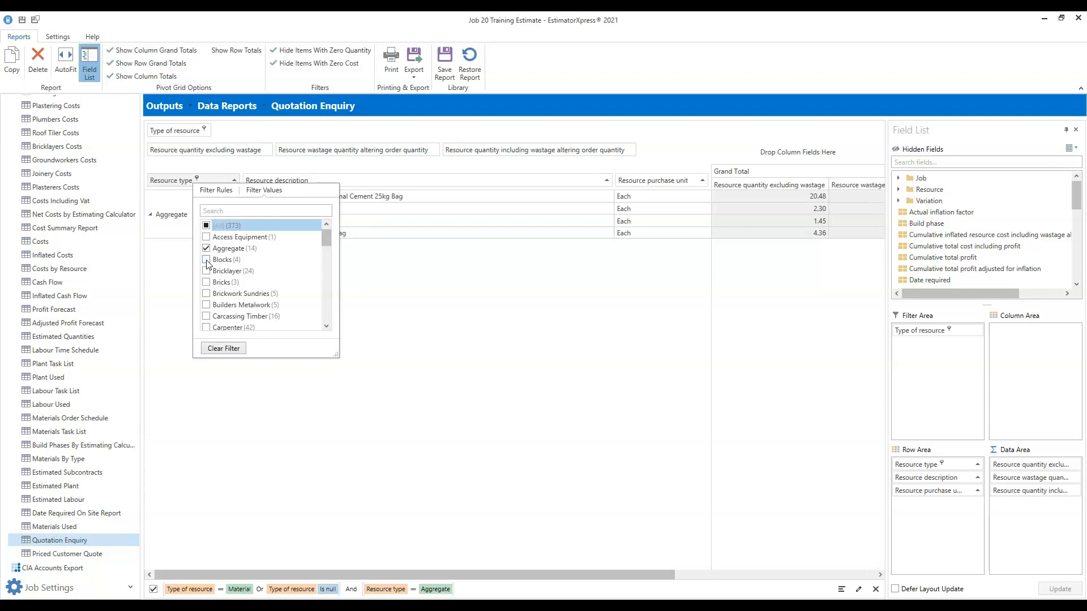
pyautogui.click(207, 262)
pyautogui.scroll(-1, 215, 283)
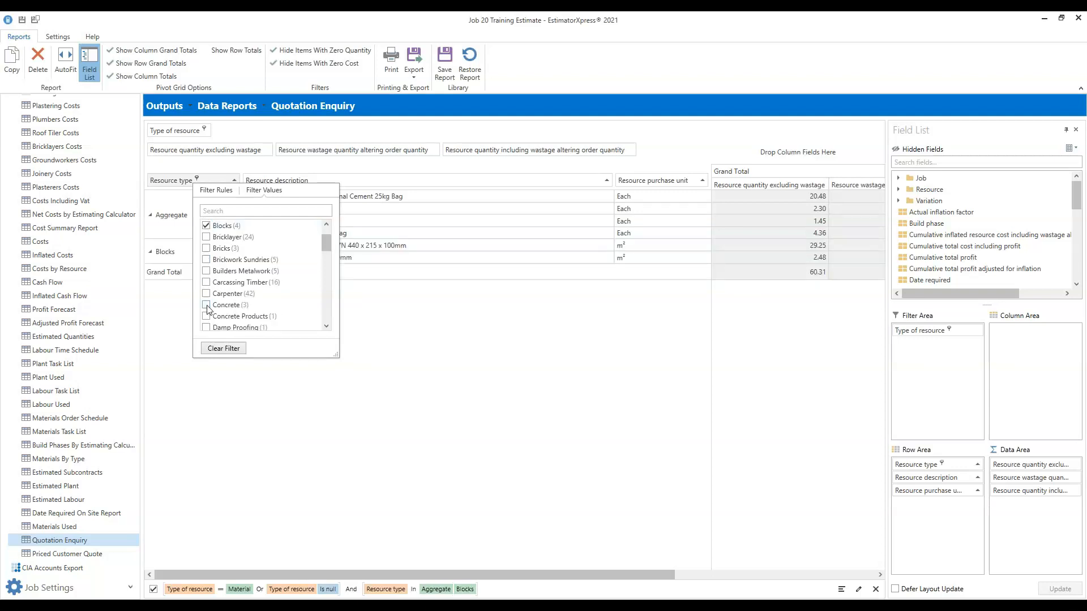
pyautogui.click(207, 306)
pyautogui.click(206, 317)
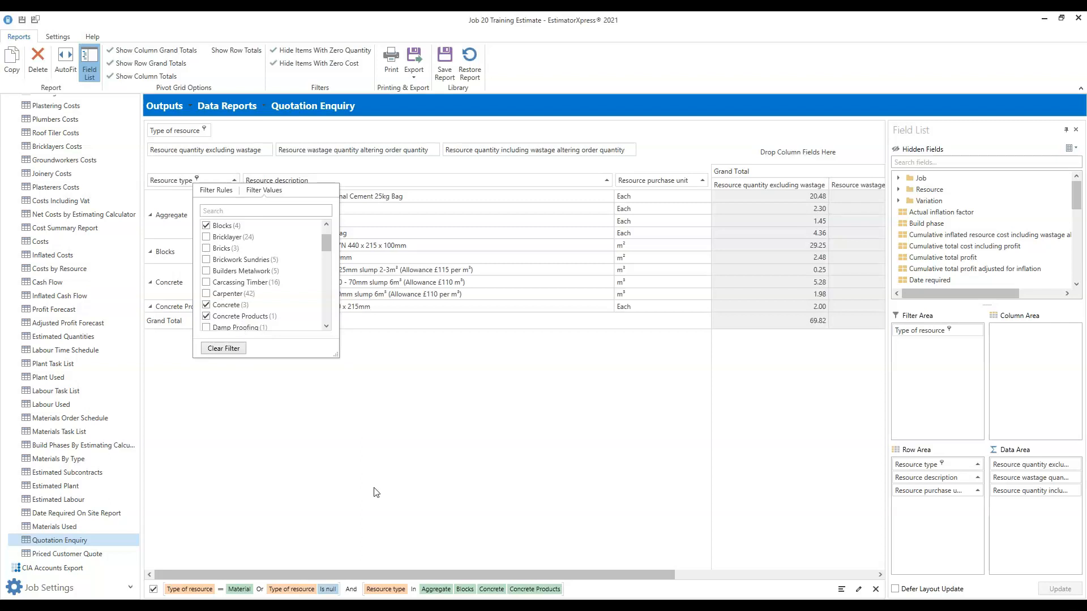
pyautogui.click(541, 408)
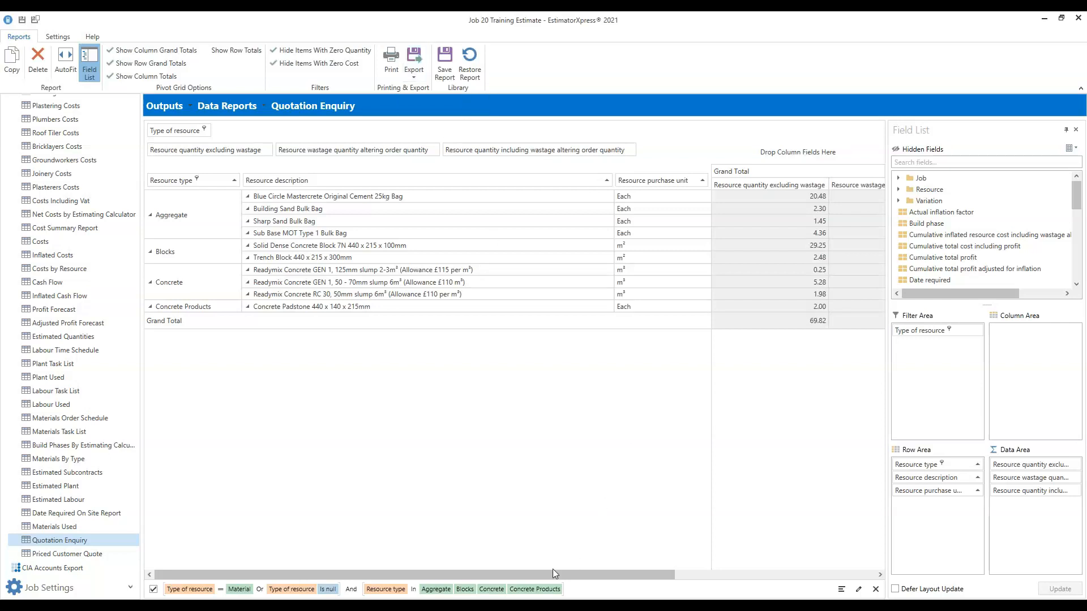
pyautogui.moveTo(529, 576); pyautogui.dragTo(769, 567)
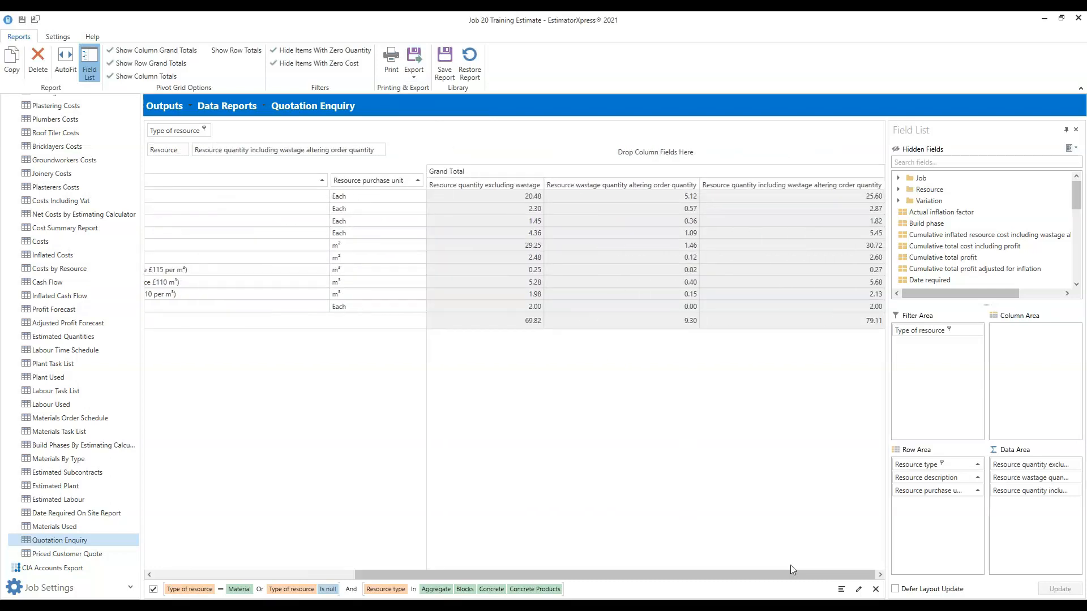
pyautogui.moveTo(807, 582); pyautogui.dragTo(739, 581)
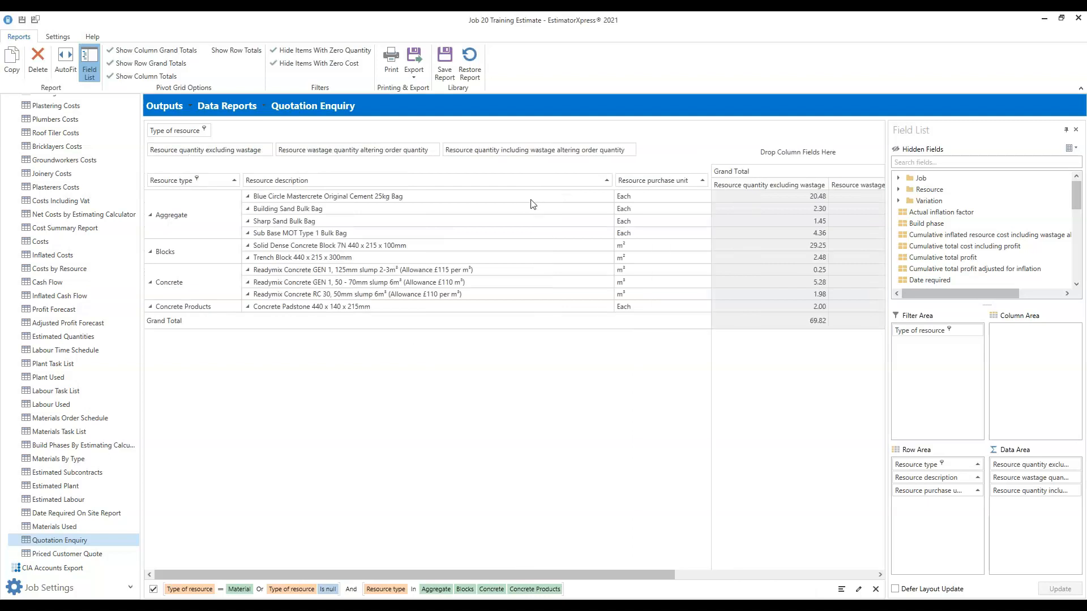
# Step: Export the filtered report to the Desktop as the calculation-style Excel workbook "Job 20 Training Estimate - Quotation Enquiry.xlsx"
pyautogui.click(415, 82)
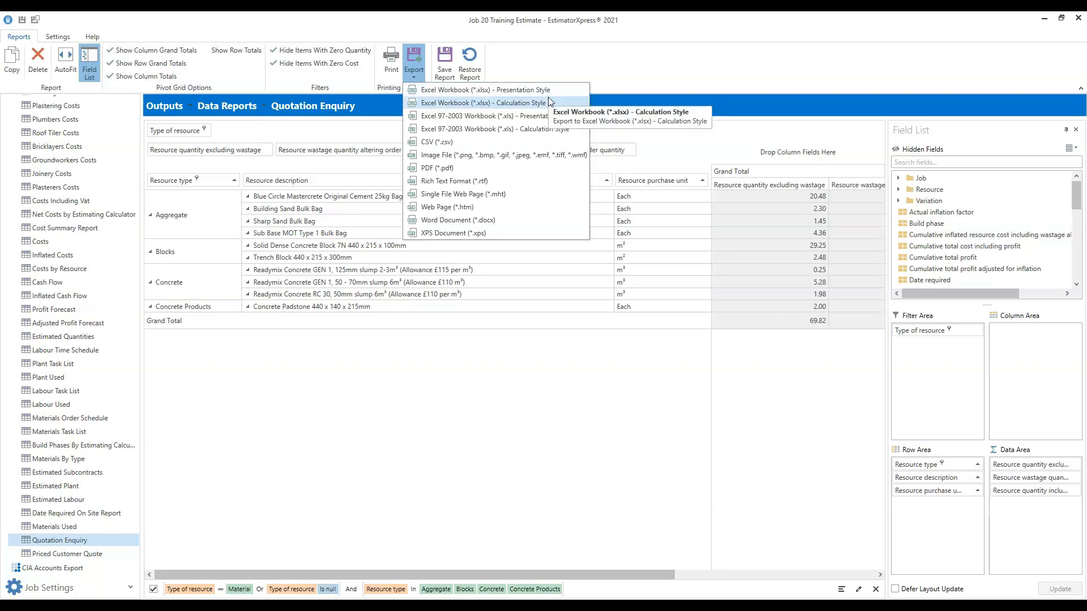
pyautogui.click(568, 103)
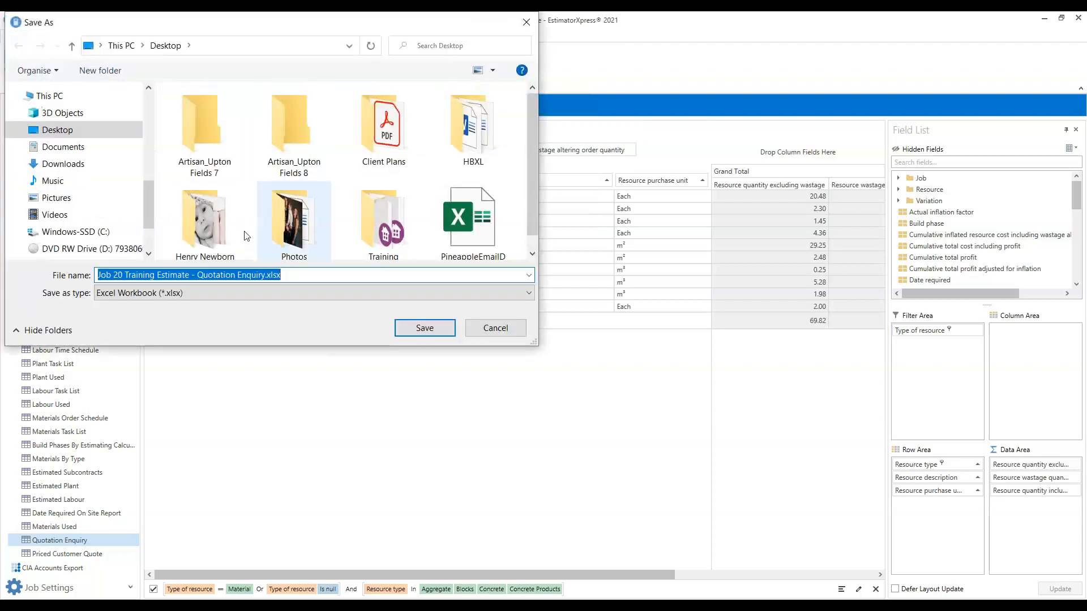
pyautogui.click(424, 327)
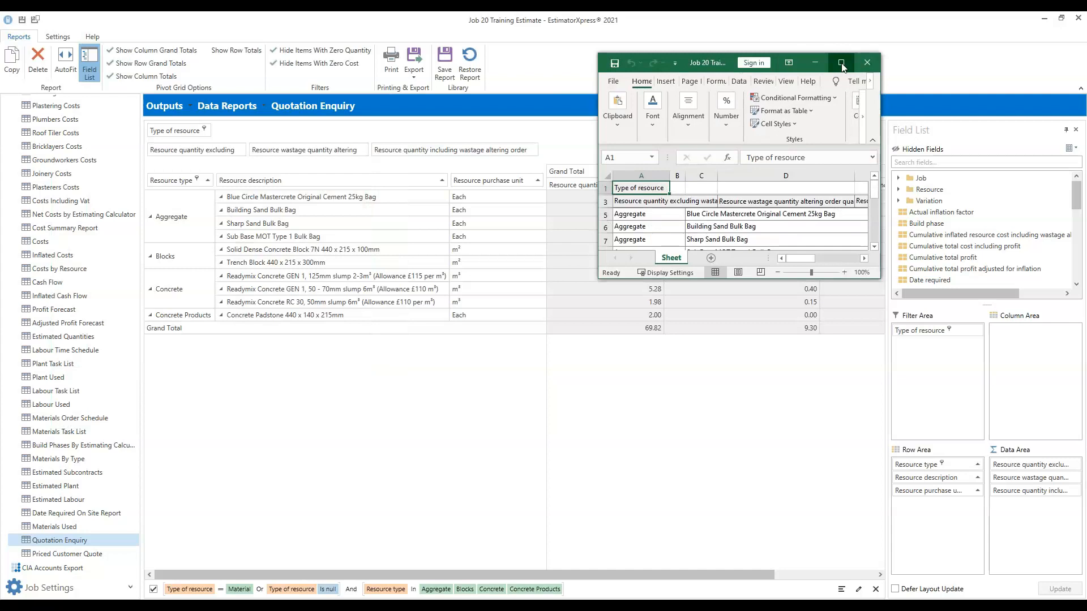
# Step: Delete columns H and I, the quantity excluding wastage and the wastage quantity, and fit the remaining quantity column to its heading
pyautogui.click(841, 66)
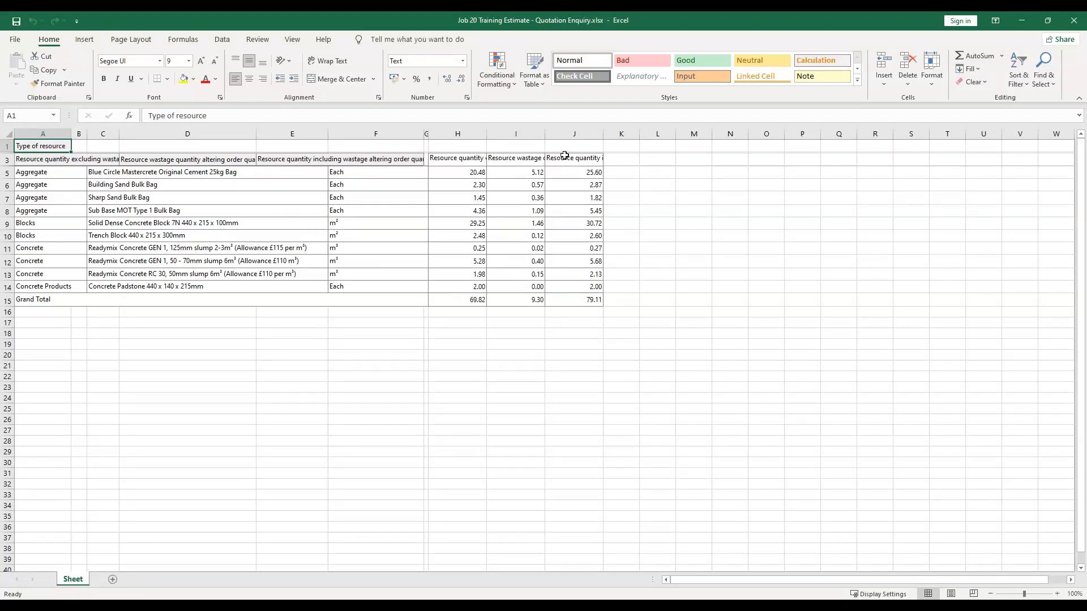
pyautogui.moveTo(459, 128); pyautogui.dragTo(516, 130)
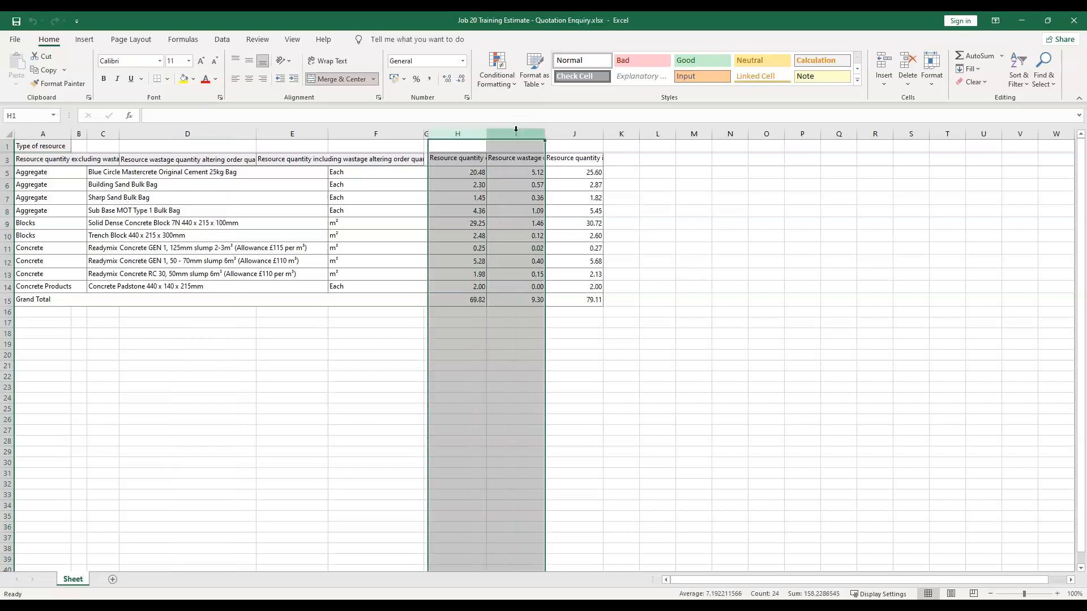
pyautogui.rightClick(515, 129)
pyautogui.click(535, 242)
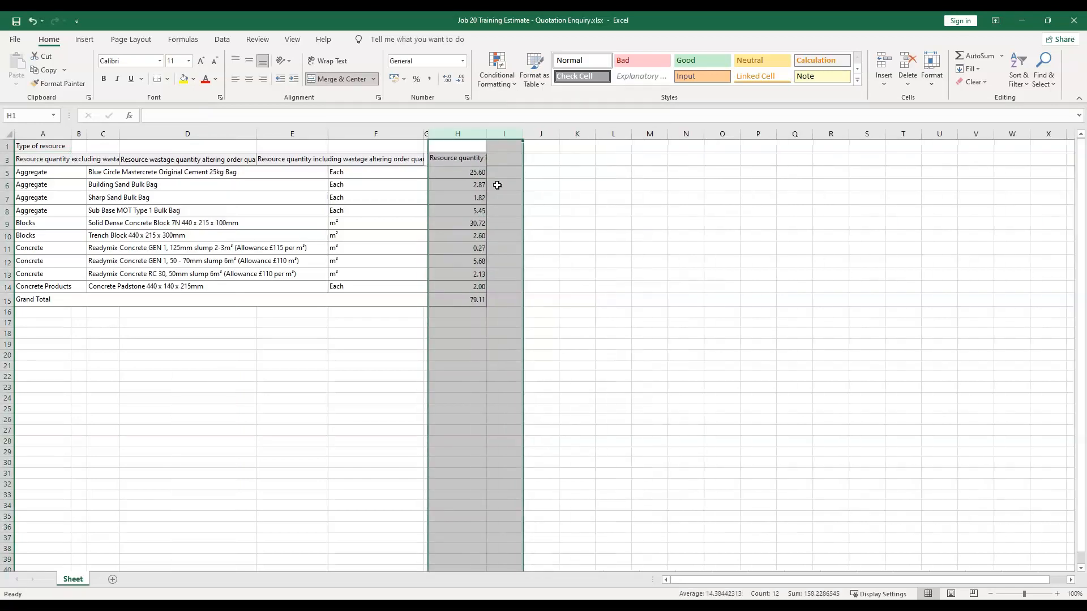
pyautogui.doubleClick(487, 133)
pyautogui.click(679, 275)
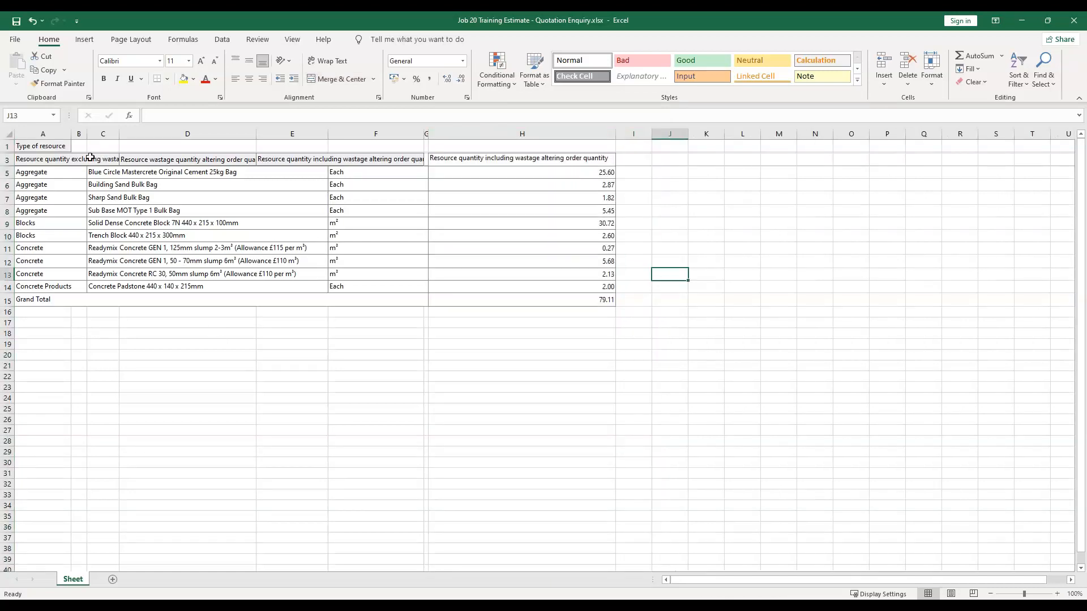
pyautogui.click(8, 160)
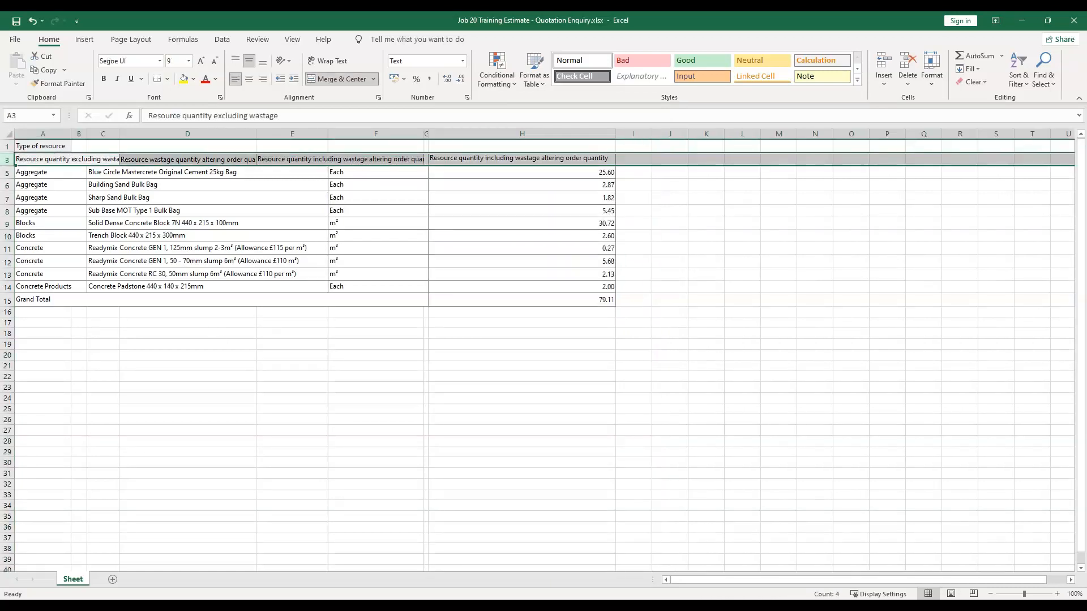
pyautogui.rightClick(7, 160)
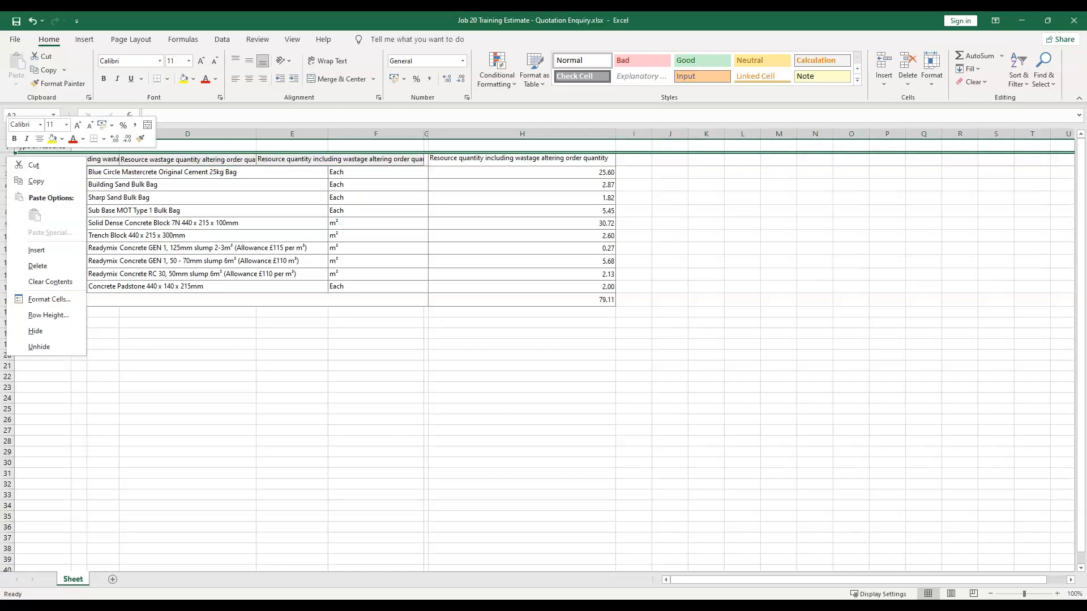
pyautogui.click(36, 267)
pyautogui.click(169, 325)
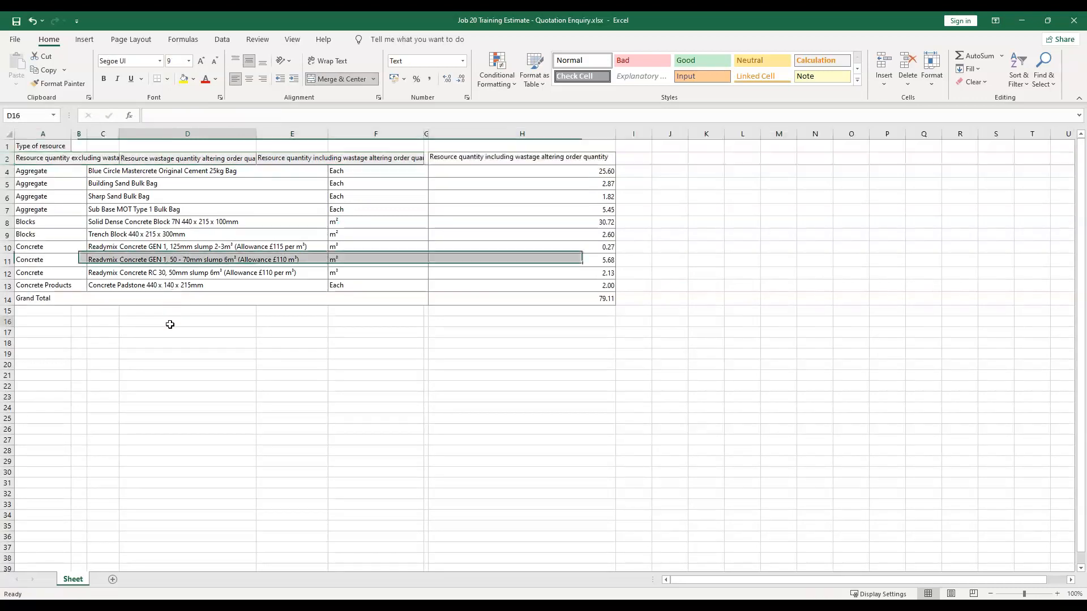
# Step: Delete row 3, which holds the resource quantity headings, from the exported worksheet
pyautogui.click(7, 159)
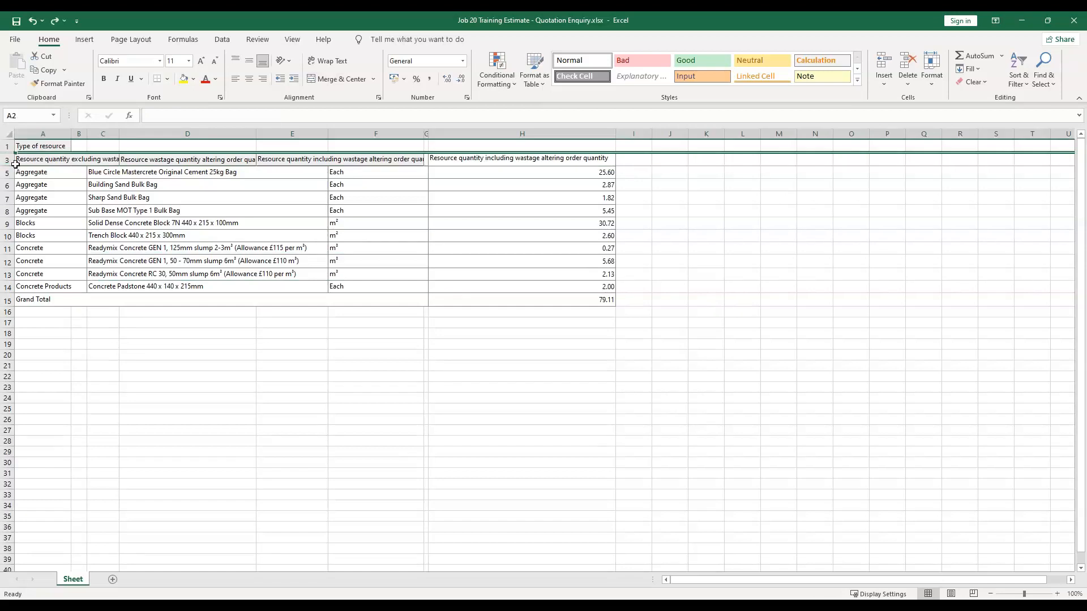
pyautogui.rightClick(8, 160)
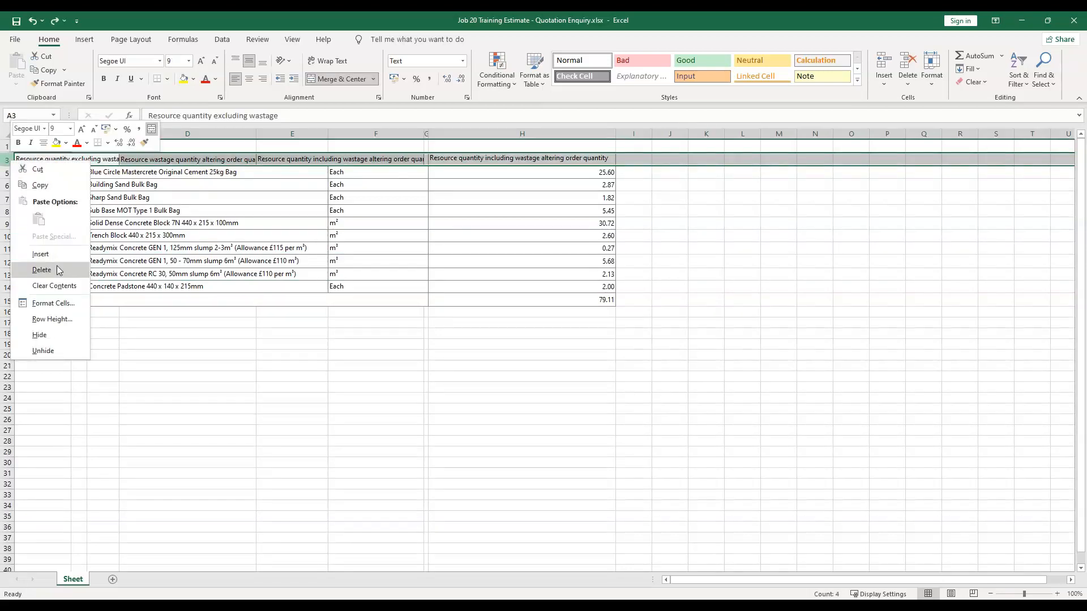
pyautogui.click(41, 270)
pyautogui.click(400, 383)
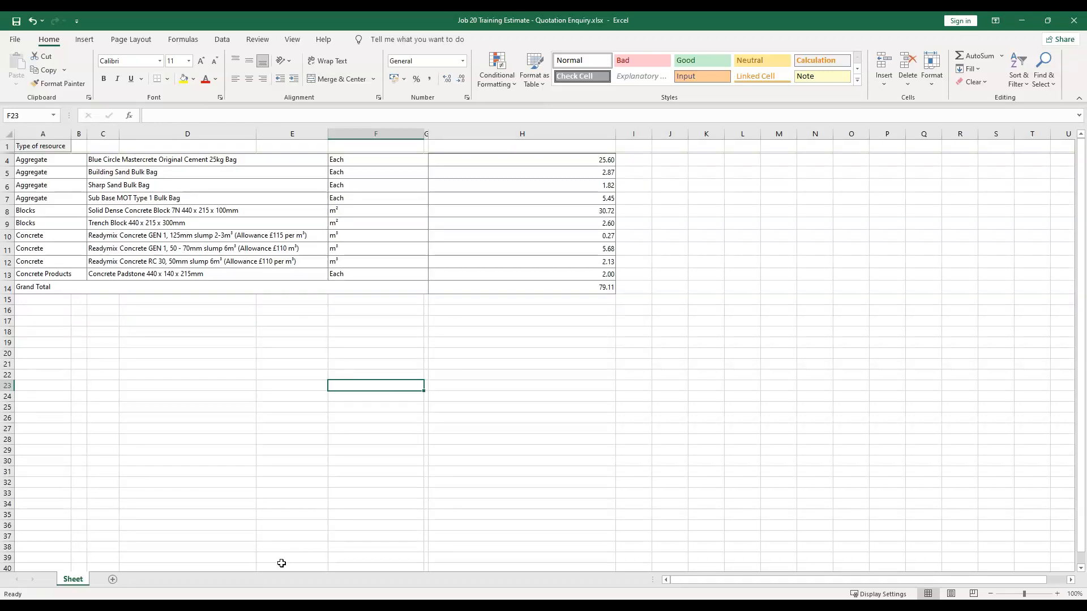
# Step: Switch back to EstimatorXpress and open the Materials Used data report
pyautogui.moveTo(207, 606)
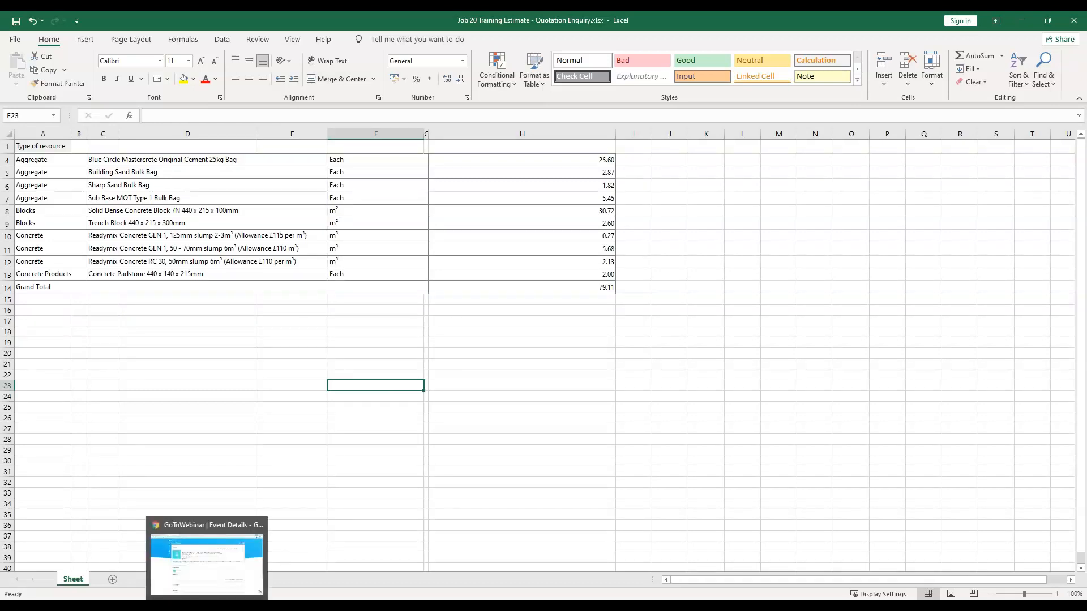
pyautogui.click(310, 603)
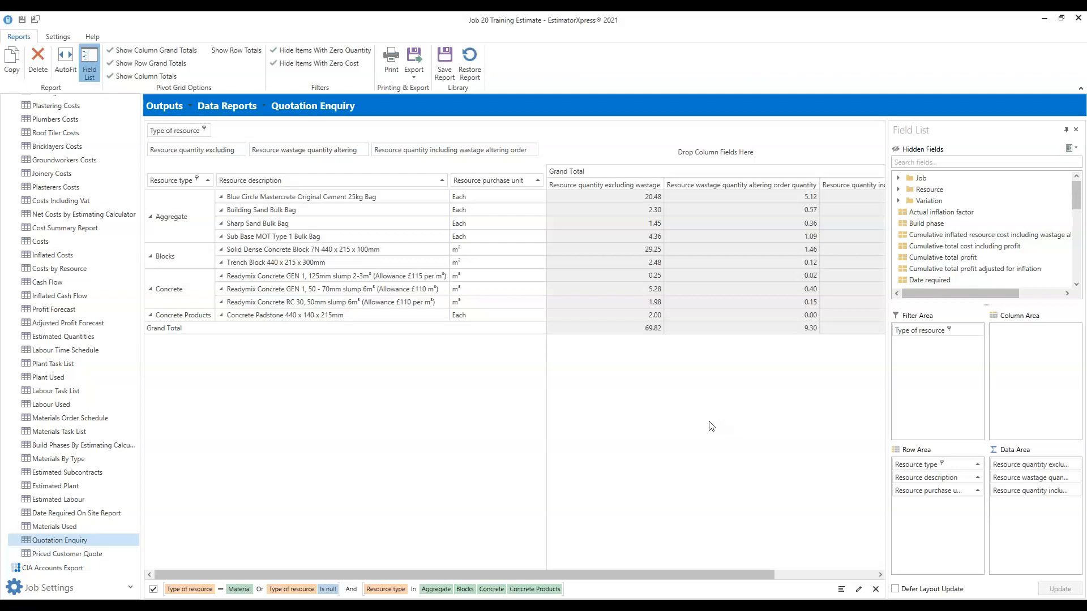
pyautogui.click(53, 529)
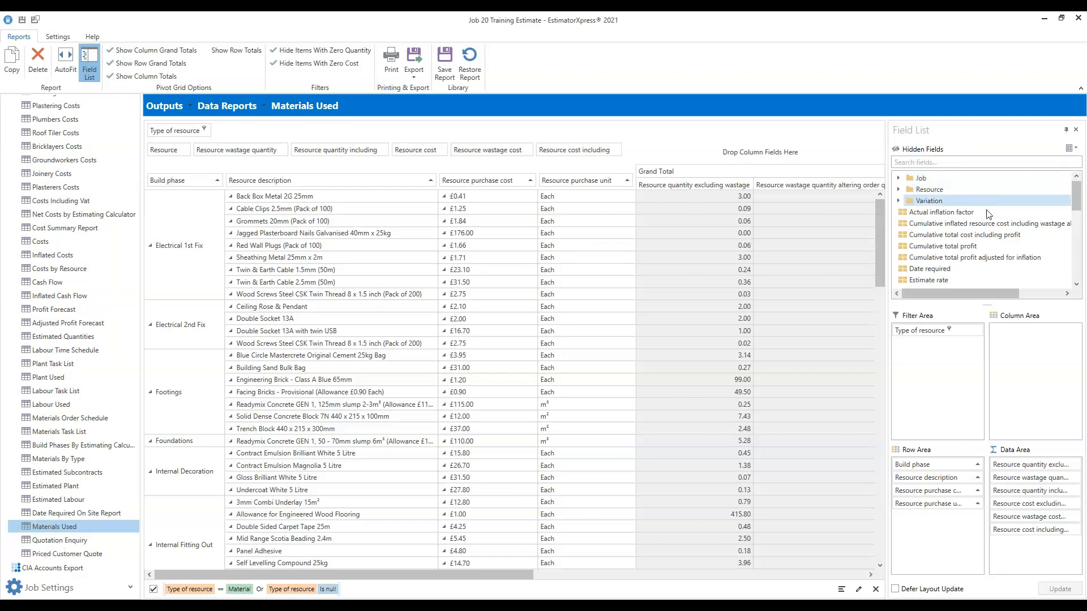
# Step: Add the hidden Date required field to the Materials Used report as the first row field, ahead of Build phase
pyautogui.click(900, 190)
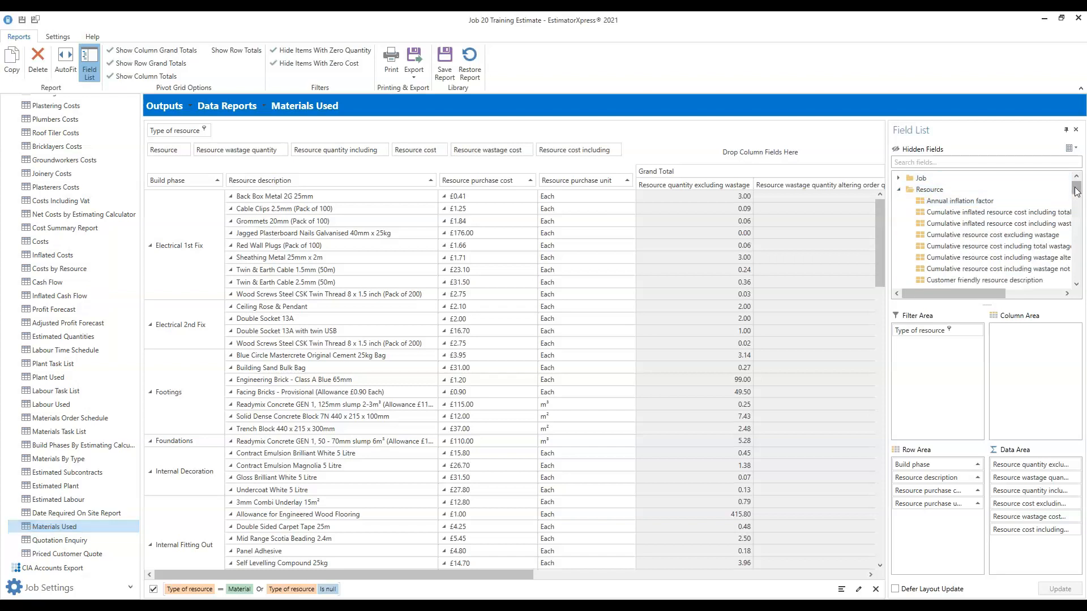
pyautogui.moveTo(1076, 191)
pyautogui.mouseDown()
pyautogui.moveTo(1077, 229)
pyautogui.moveTo(1069, 180)
pyautogui.mouseUp()
pyautogui.click(900, 192)
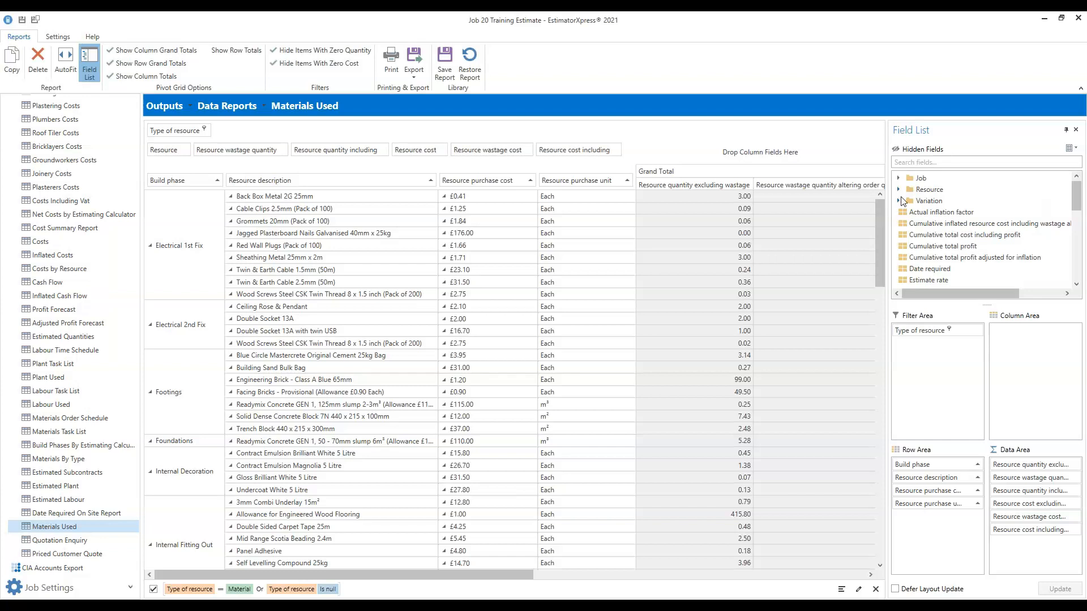
pyautogui.moveTo(1082, 192)
pyautogui.mouseDown()
pyautogui.moveTo(1084, 268)
pyautogui.moveTo(1076, 182)
pyautogui.mouseUp()
pyautogui.moveTo(939, 274); pyautogui.dragTo(598, 271)
pyautogui.moveTo(599, 271); pyautogui.dragTo(153, 183)
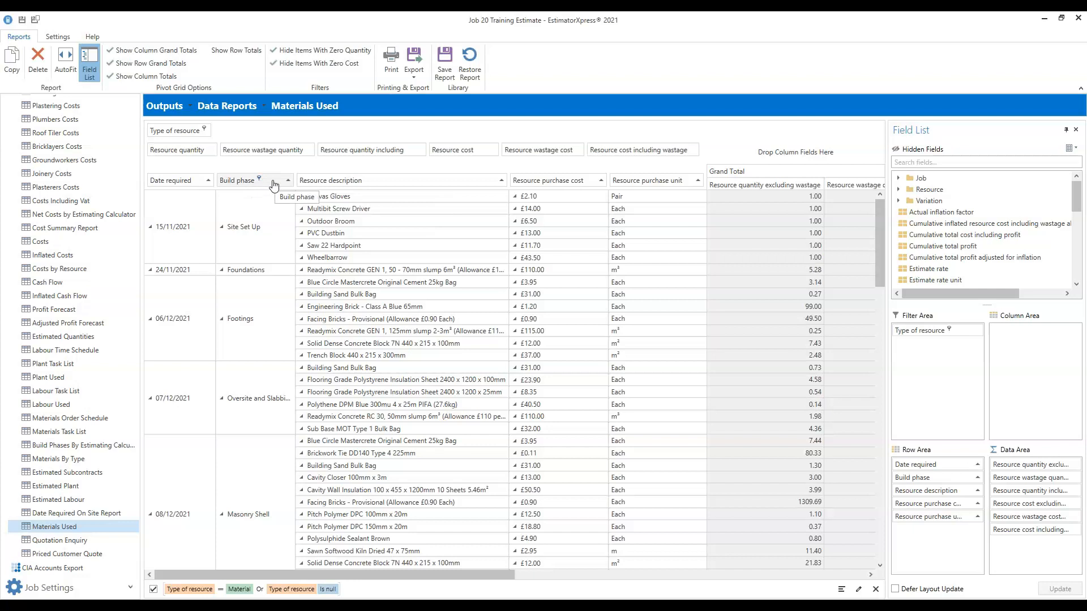
# Step: Remove the Build phase field from the report's row fields
pyautogui.moveTo(273, 185); pyautogui.dragTo(655, 63)
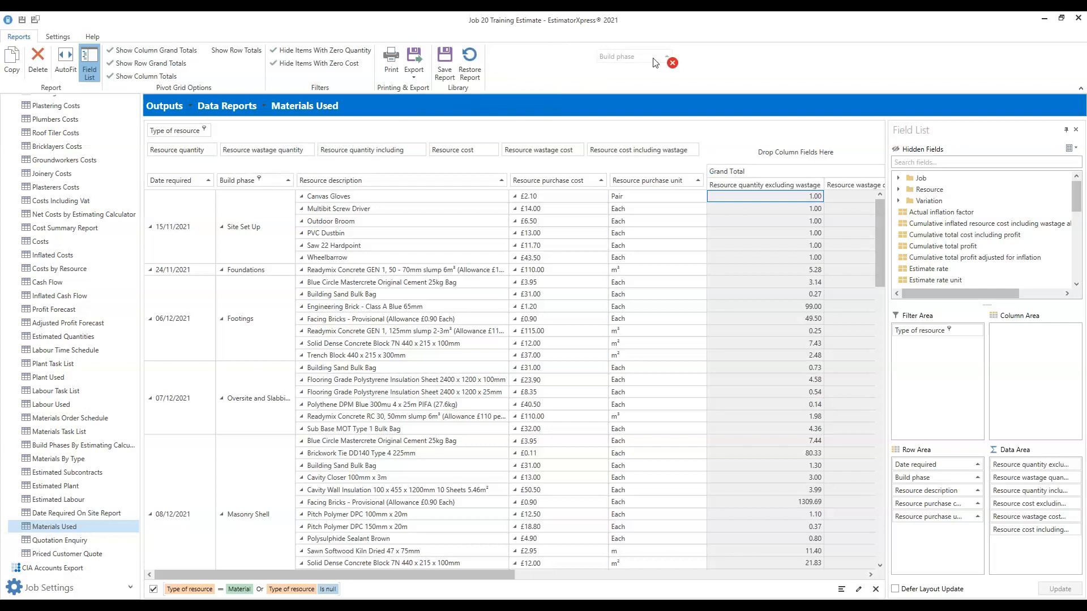
pyautogui.moveTo(652, 58); pyautogui.dragTo(658, 54)
pyautogui.moveTo(660, 59); pyautogui.dragTo(659, 59)
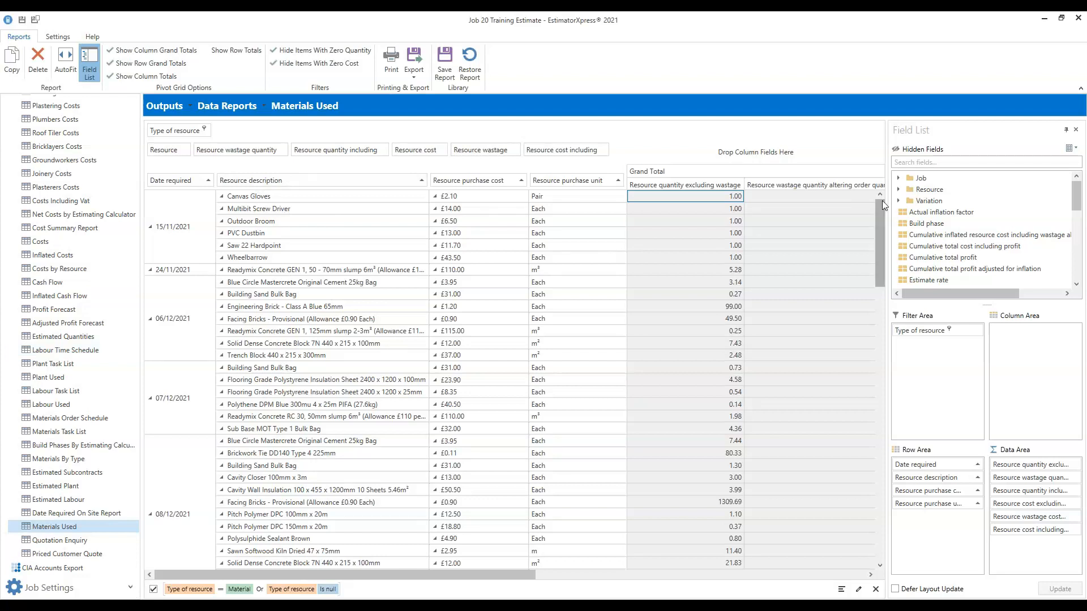
# Step: Add Resource type from the Resource group of hidden fields as a row field between Date required and Resource description
pyautogui.moveTo(1076, 204)
pyautogui.mouseDown()
pyautogui.moveTo(1075, 247)
pyautogui.moveTo(1075, 187)
pyautogui.mouseUp()
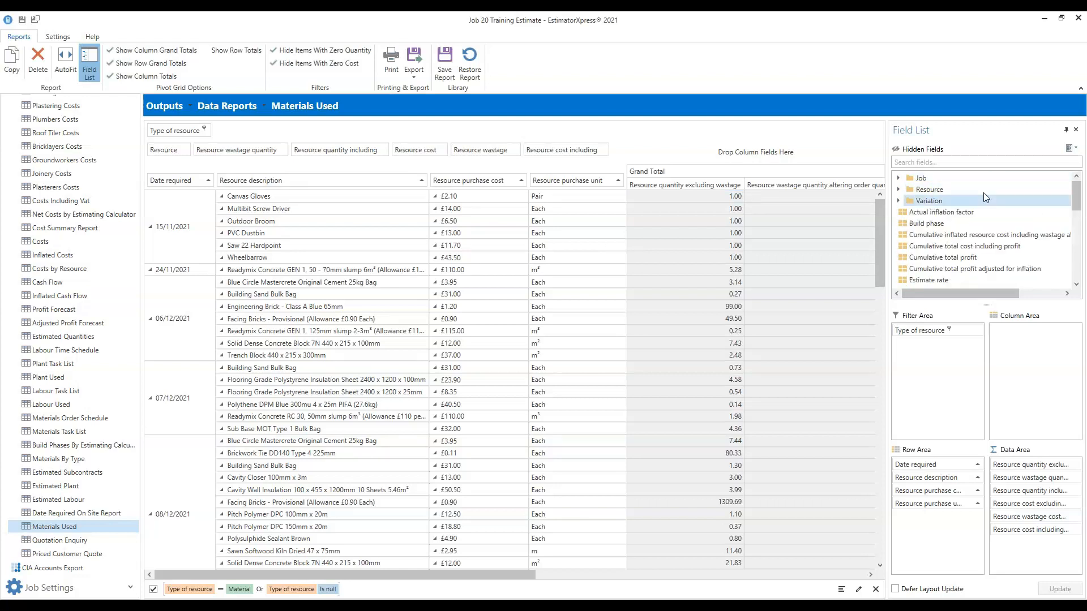
pyautogui.click(898, 189)
pyautogui.moveTo(1075, 195); pyautogui.dragTo(1067, 229)
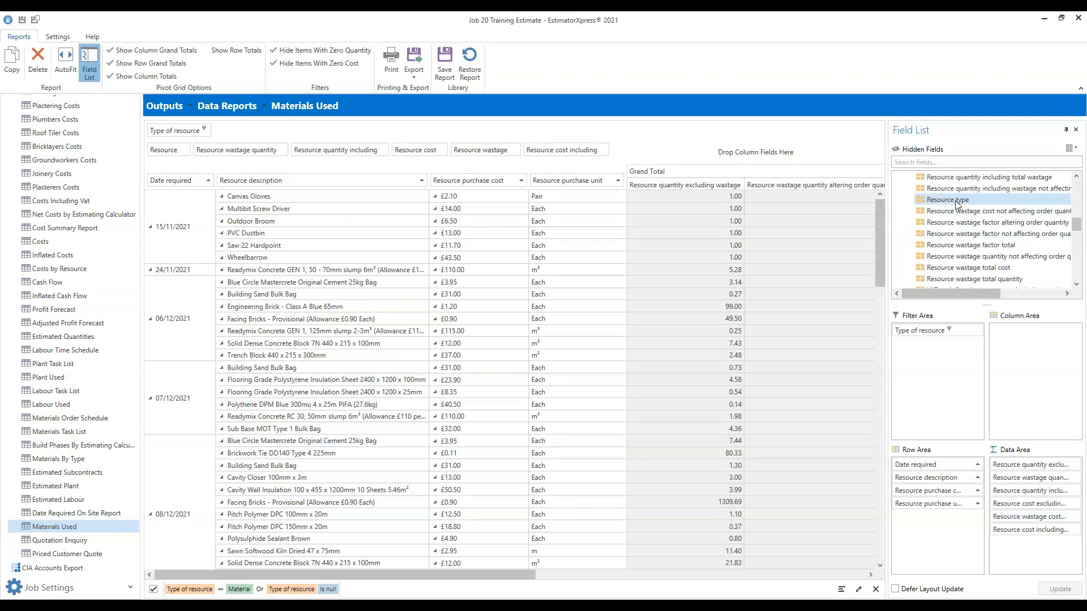
pyautogui.moveTo(956, 203); pyautogui.dragTo(226, 182)
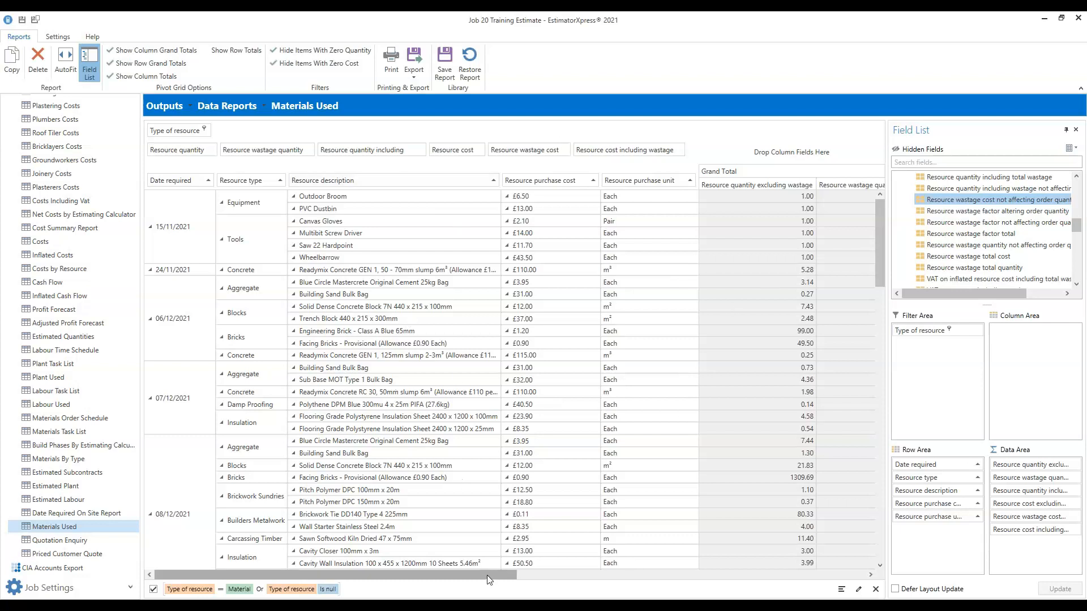
# Step: Examine the Materials Used report's quantity and cost columns and the available export formats
pyautogui.moveTo(489, 578); pyautogui.dragTo(764, 575)
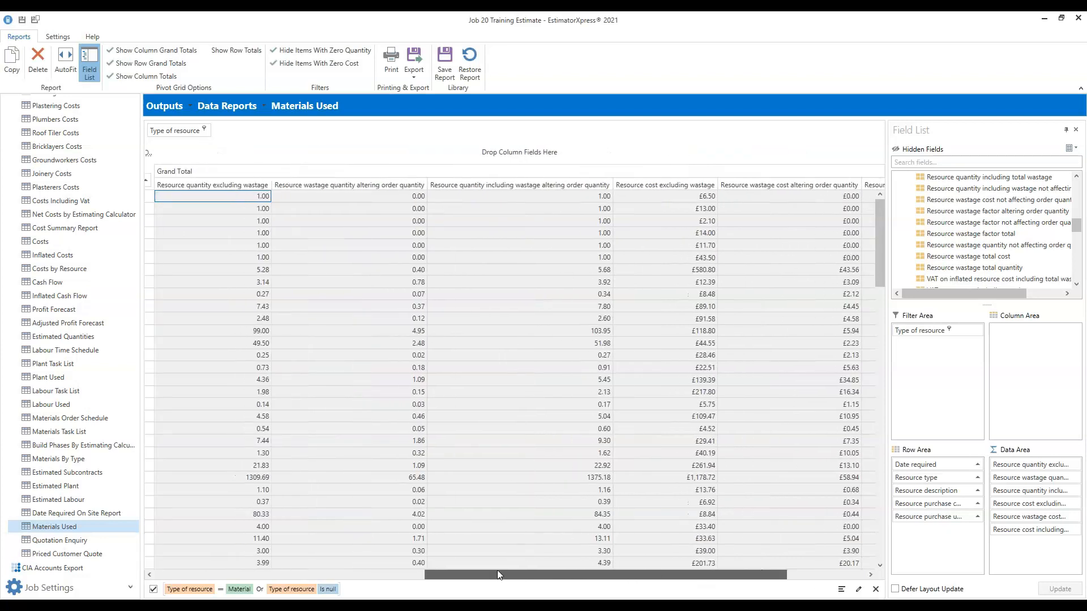
pyautogui.moveTo(497, 569); pyautogui.dragTo(328, 569)
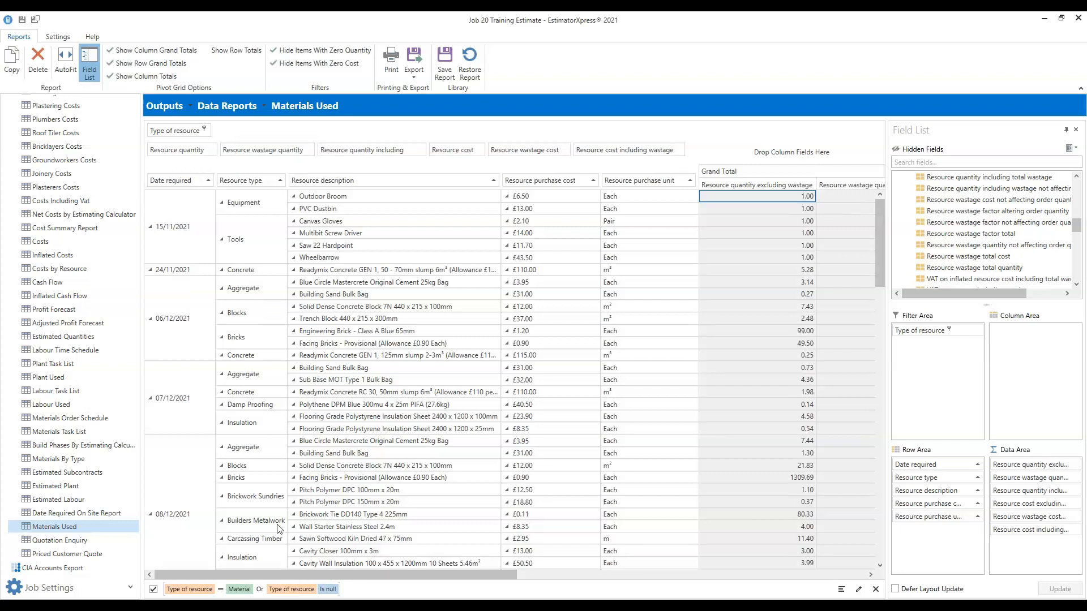
pyautogui.click(422, 78)
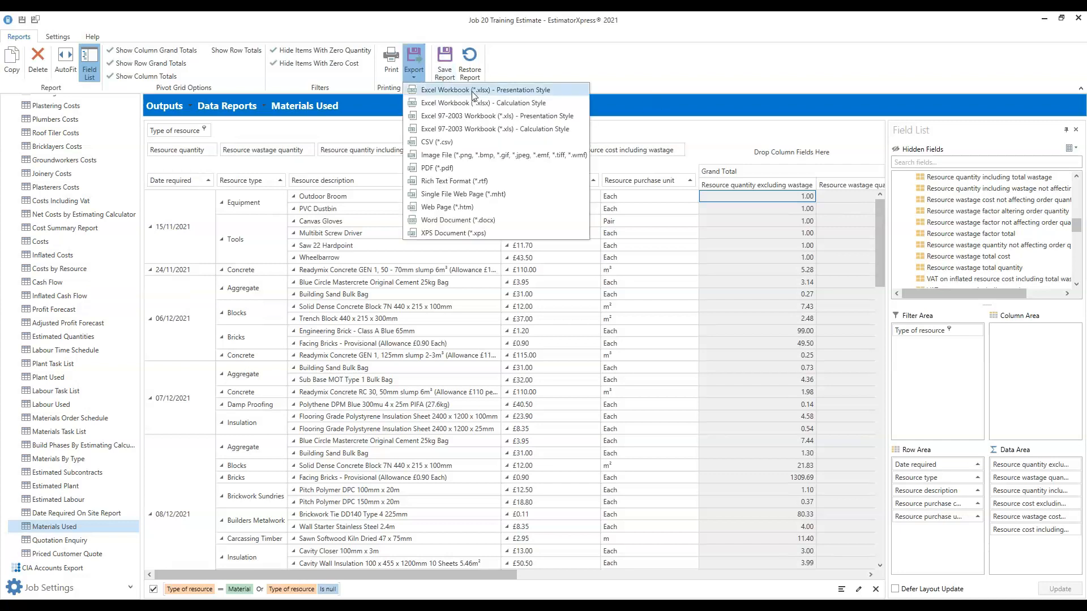
# Step: Remove the resource purchase cost, cost including wastage, wastage cost and cost excluding wastage fields, and check the remaining quantity columns
pyautogui.click(801, 33)
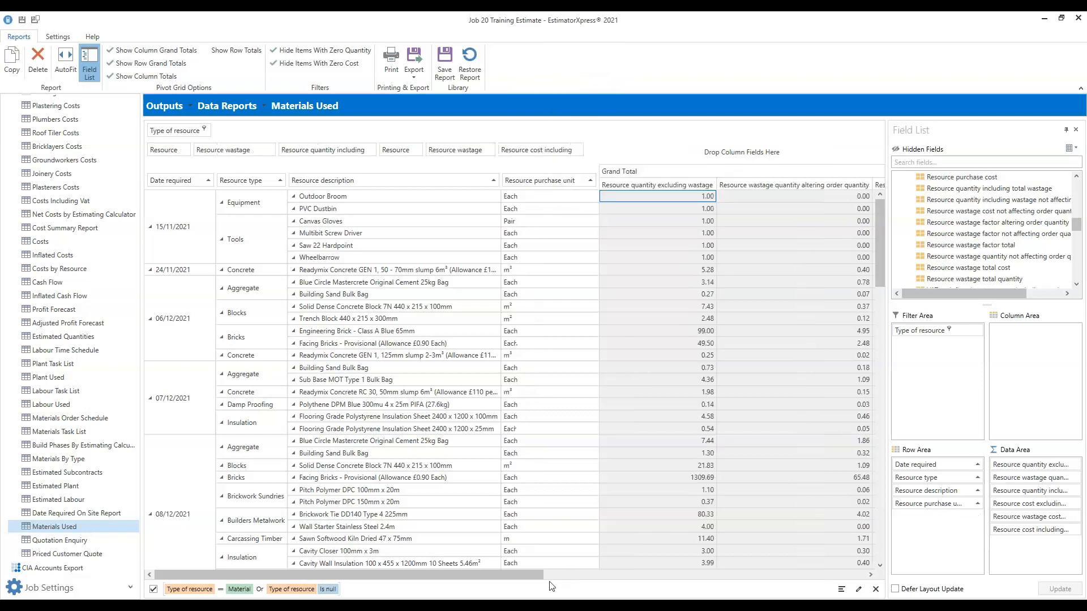
pyautogui.moveTo(521, 575); pyautogui.dragTo(616, 569)
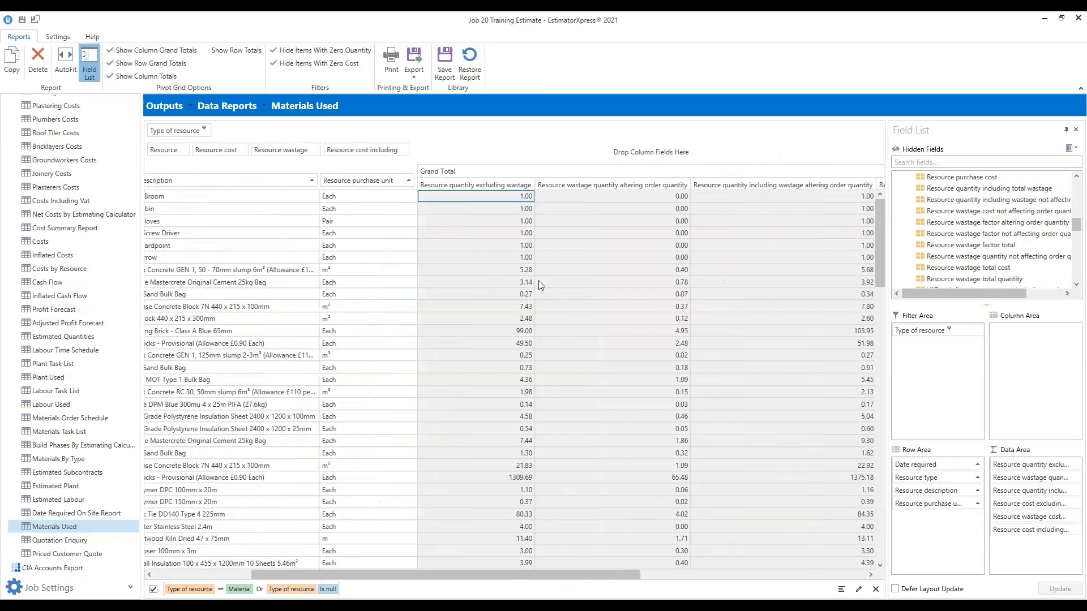
pyautogui.moveTo(583, 579); pyautogui.dragTo(795, 568)
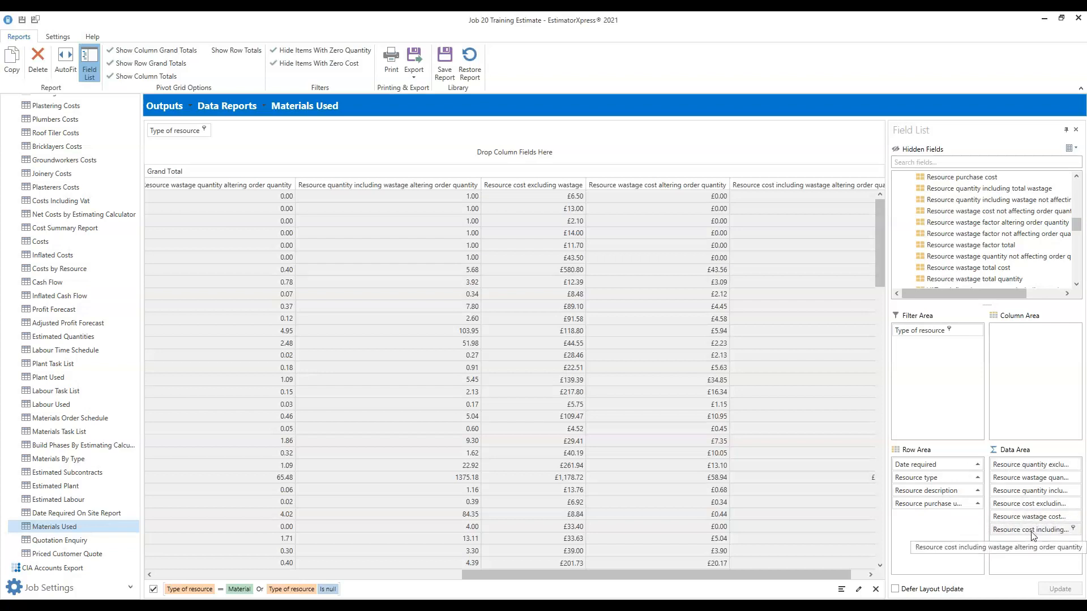
pyautogui.moveTo(1041, 532); pyautogui.dragTo(1011, 264)
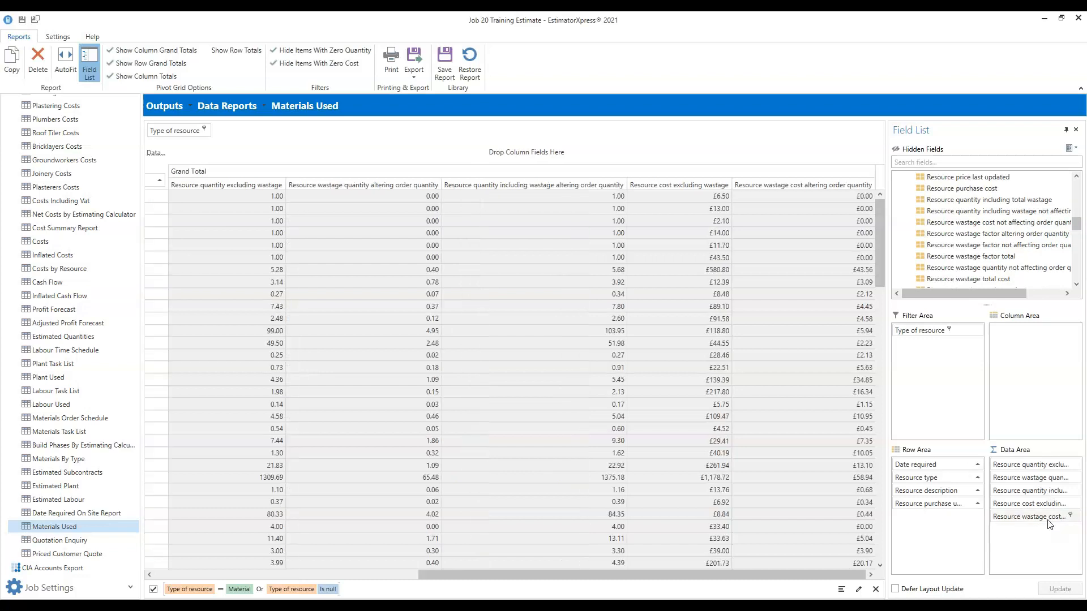
pyautogui.moveTo(1036, 518); pyautogui.dragTo(1010, 256)
pyautogui.moveTo(1048, 511); pyautogui.dragTo(1019, 275)
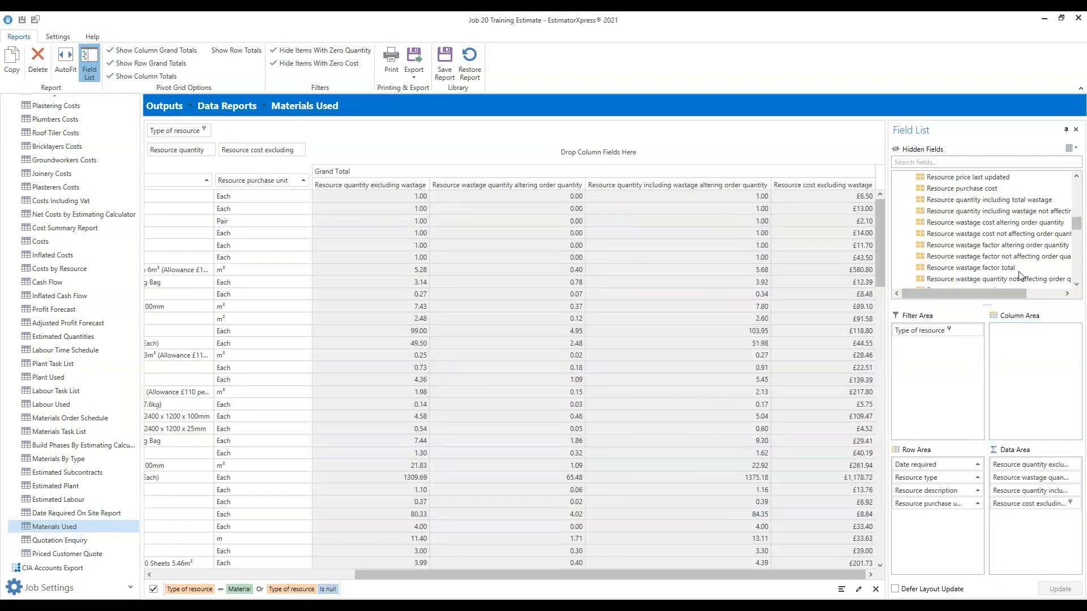
pyautogui.moveTo(791, 576)
pyautogui.mouseDown()
pyautogui.moveTo(463, 578)
pyautogui.moveTo(796, 567)
pyautogui.mouseUp()
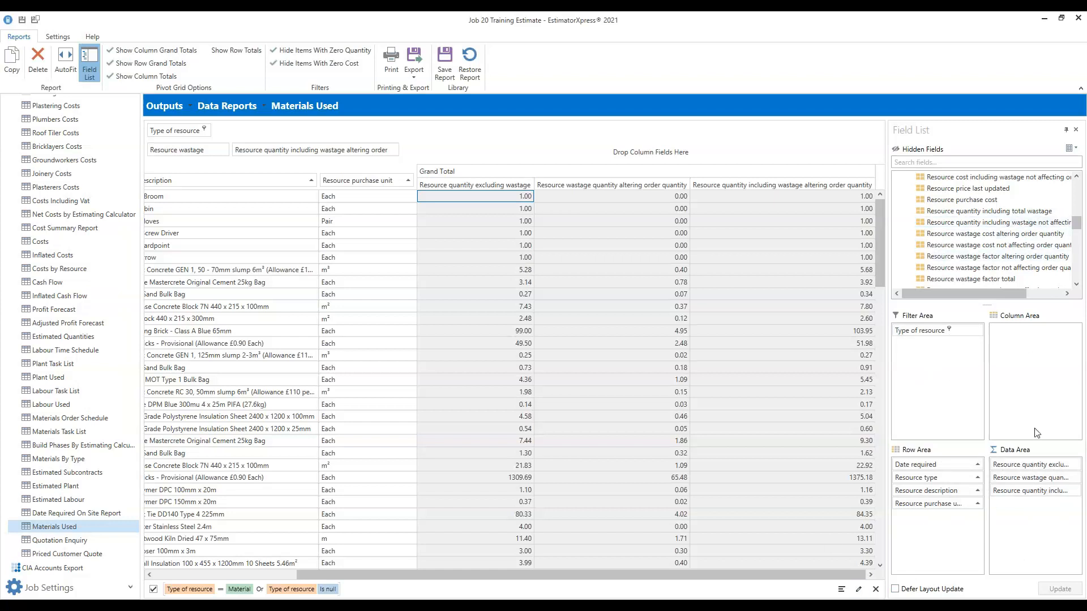
pyautogui.moveTo(669, 574); pyautogui.dragTo(527, 569)
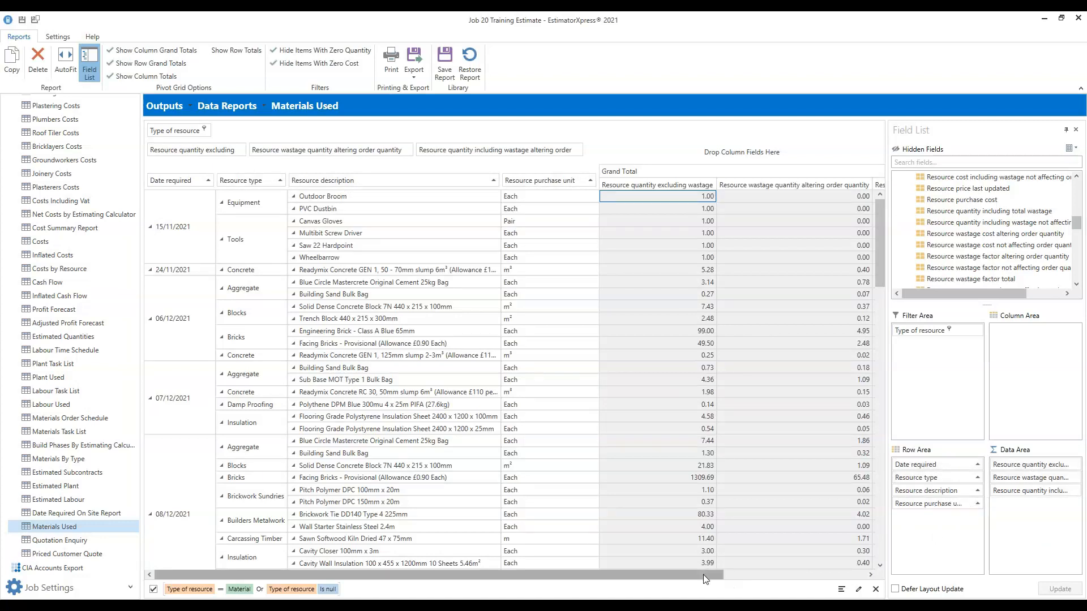
pyautogui.click(743, 577)
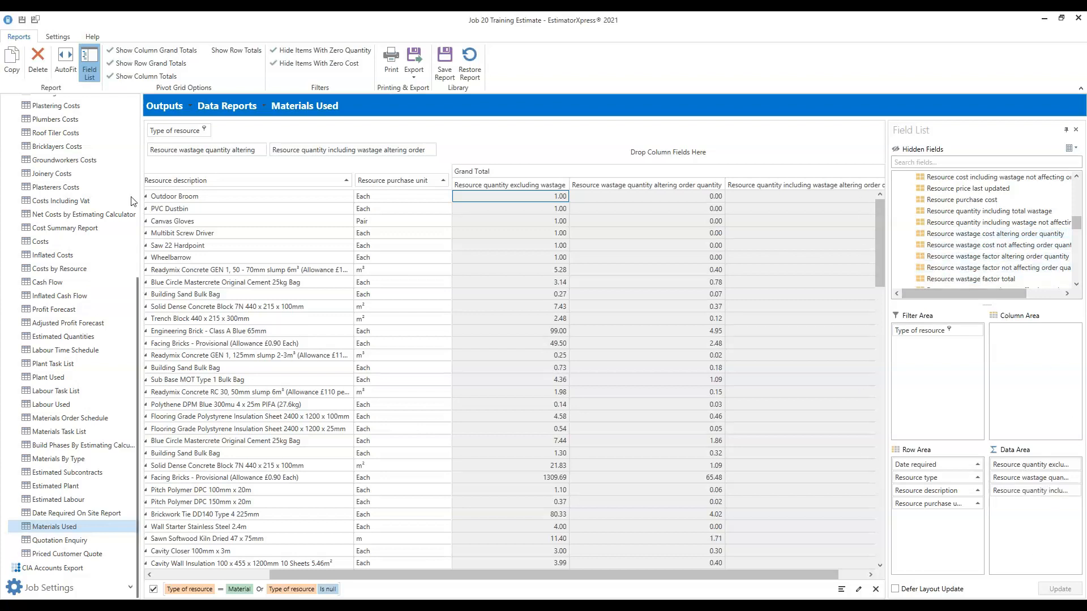
pyautogui.moveTo(798, 575); pyautogui.dragTo(626, 581)
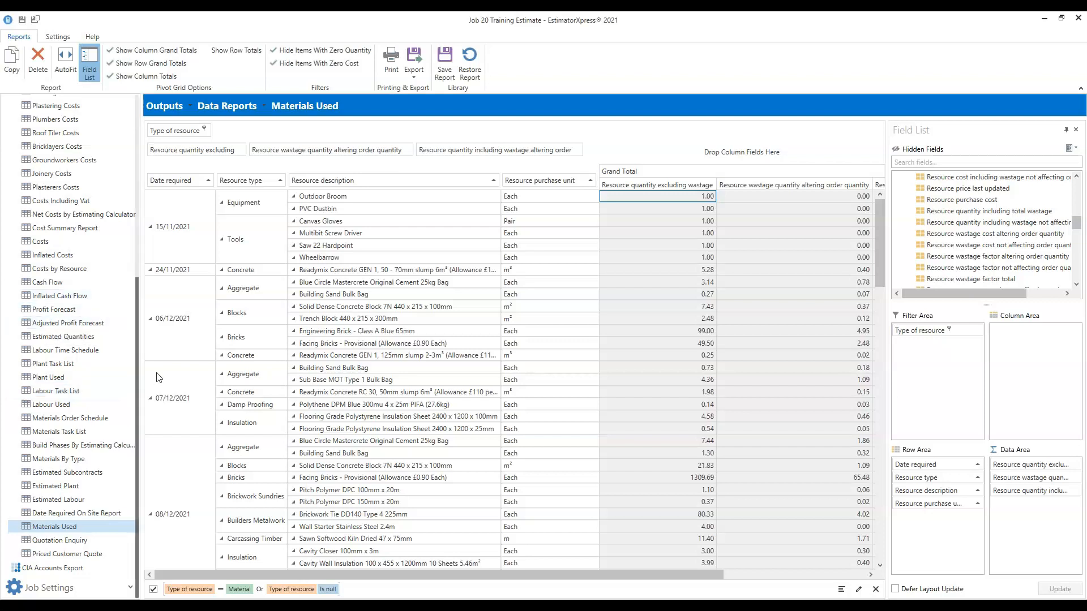
# Step: Open the Graphs overview in the job's outputs
pyautogui.moveTo(138, 378); pyautogui.dragTo(142, 281)
pyautogui.scroll(3, 18, 283)
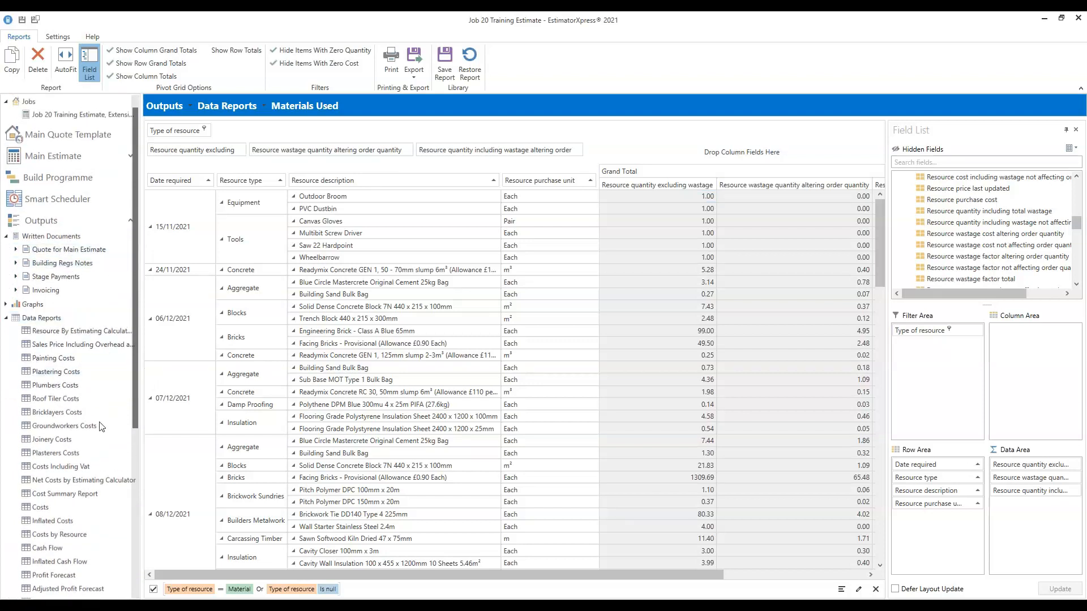
pyautogui.click(45, 307)
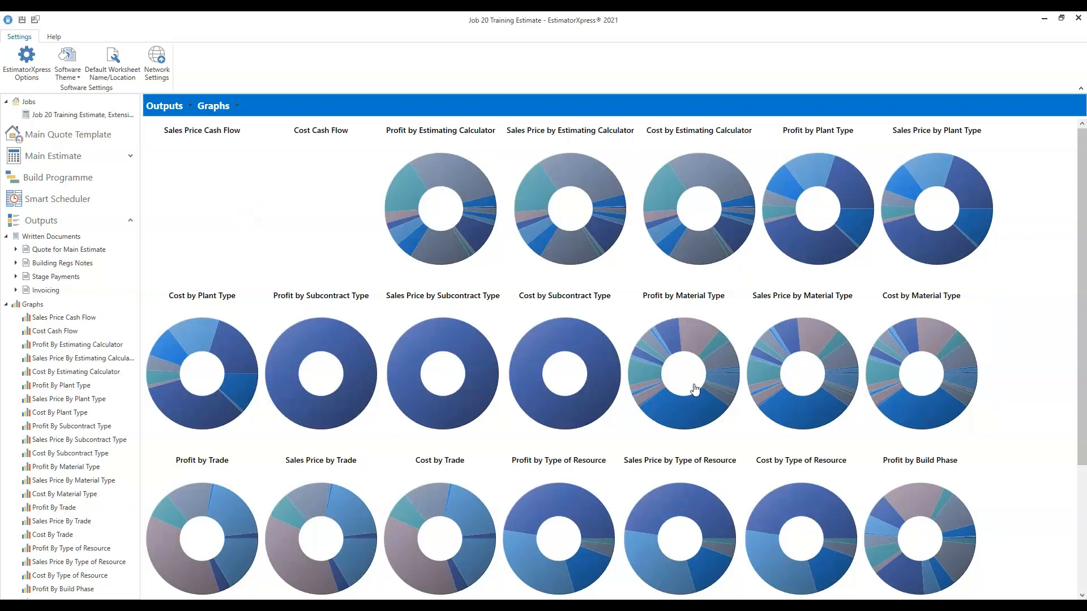
# Step: Open the Sales Price by Type of Resource graph and examine the share of each resource type in its slices and legend
pyautogui.scroll(-1, 682, 512)
pyautogui.click(683, 504)
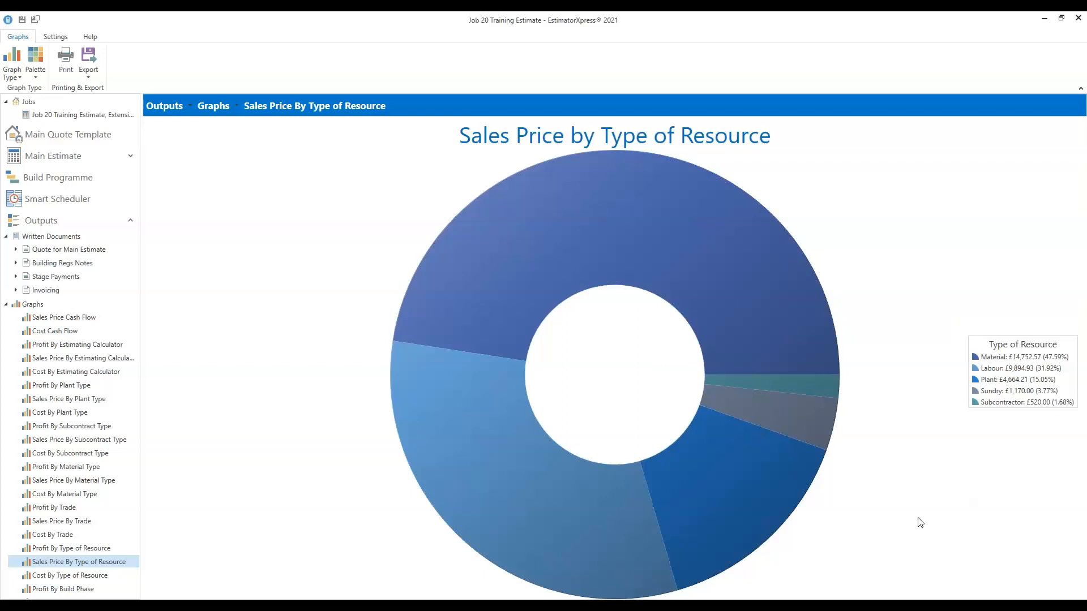
pyautogui.moveTo(669, 253)
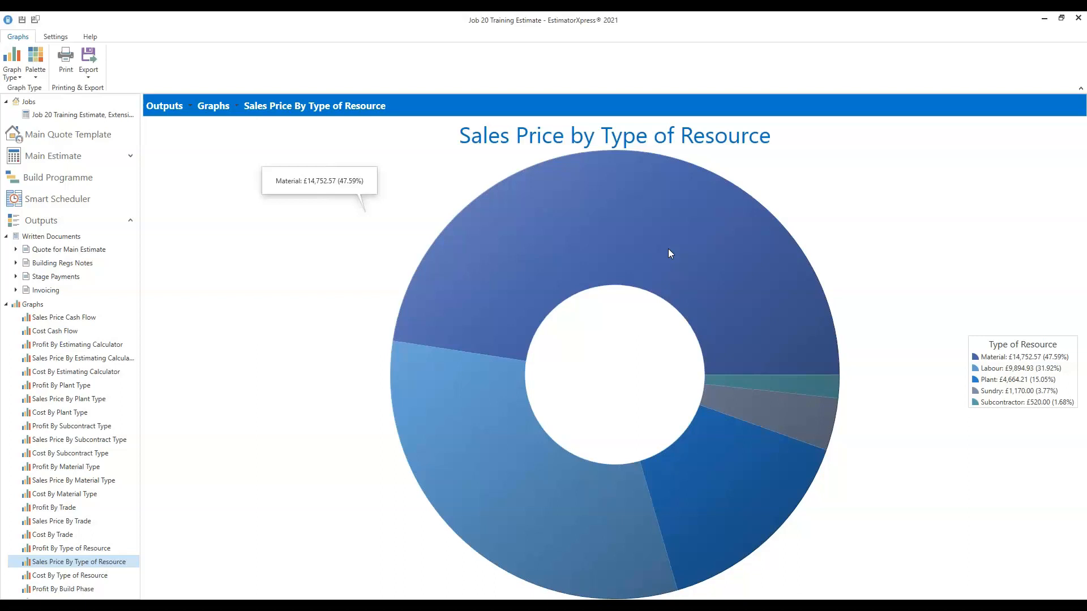
pyautogui.moveTo(507, 483)
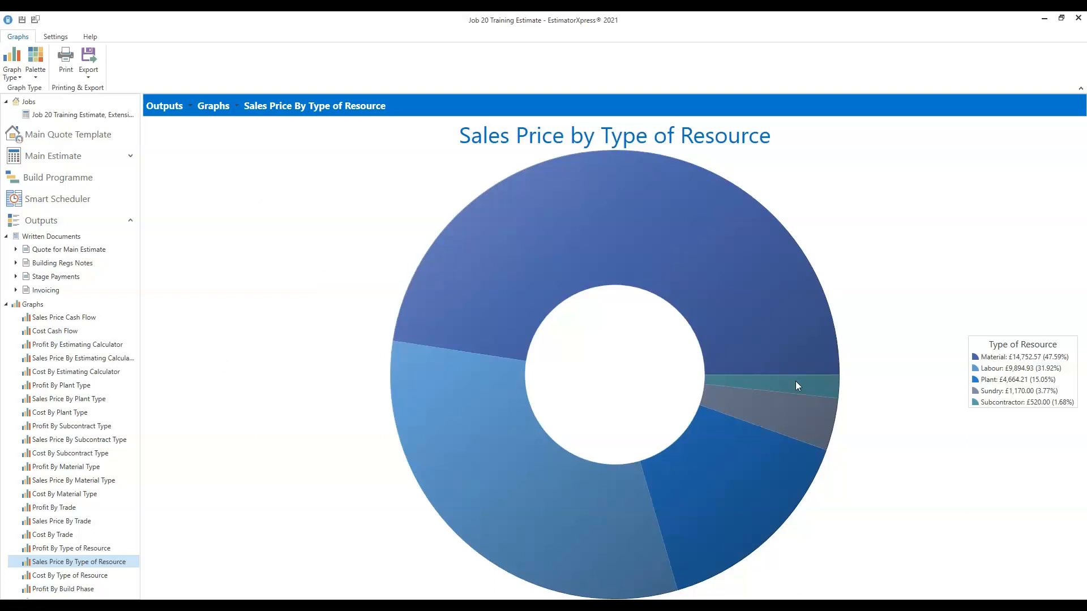
pyautogui.moveTo(797, 385)
pyautogui.moveTo(787, 429)
pyautogui.moveTo(765, 473)
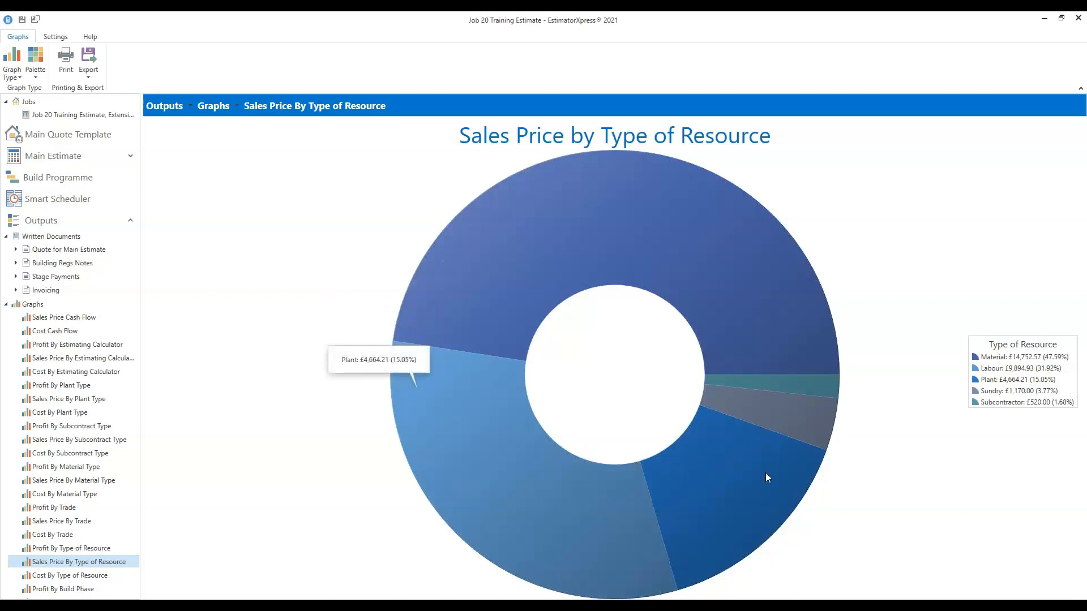
pyautogui.moveTo(602, 502)
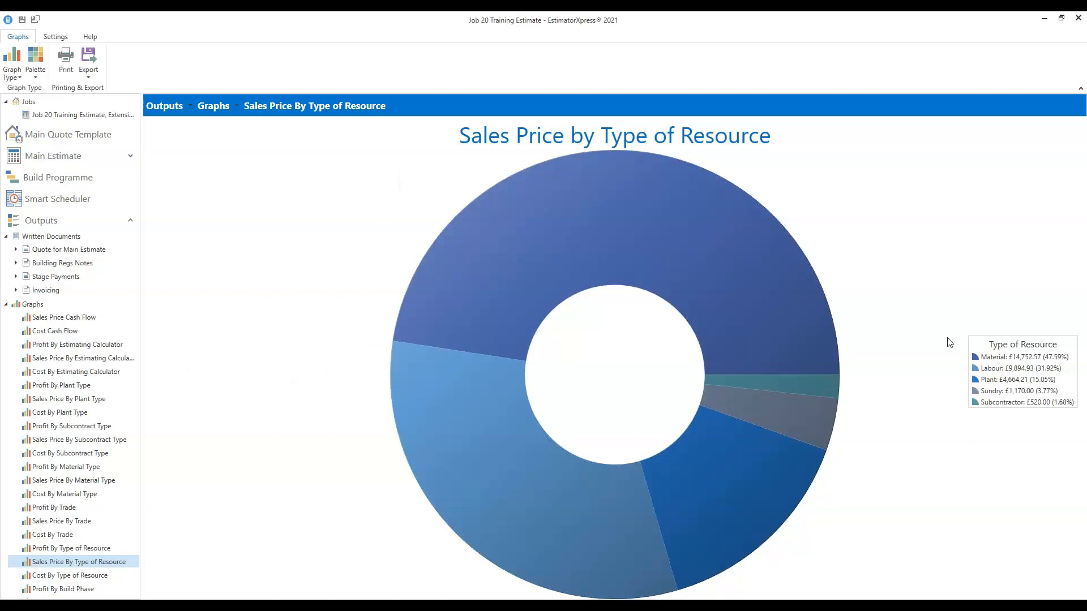
pyautogui.moveTo(1040, 370)
pyautogui.moveTo(995, 394)
# Step: Switch the Sales Price by Type of Resource graph to a 3D doughnut and finally to a bar chart
pyautogui.click(22, 51)
pyautogui.click(38, 103)
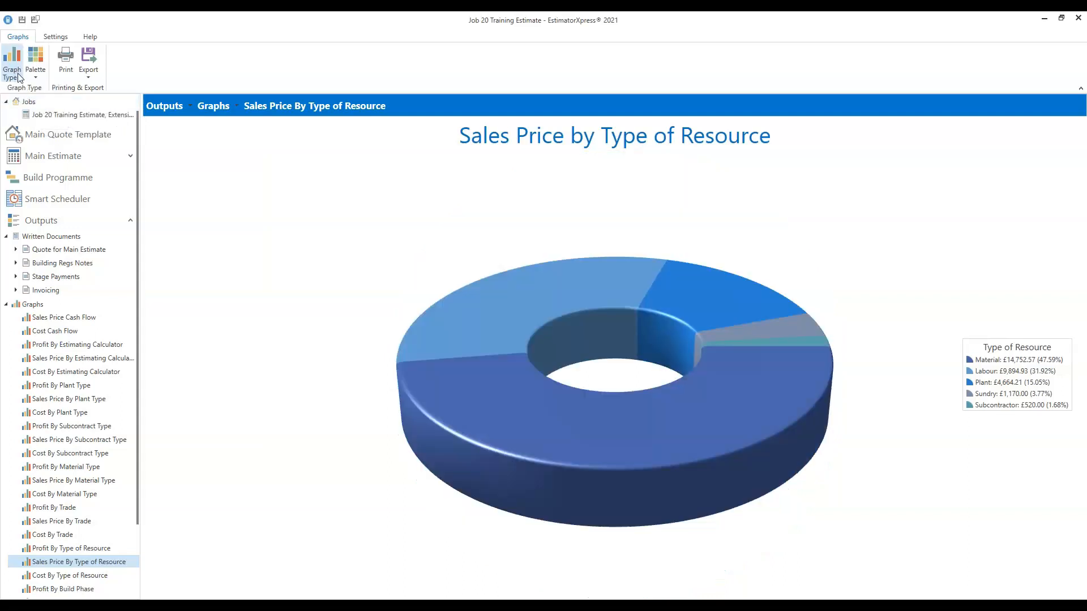
pyautogui.click(19, 78)
pyautogui.click(34, 115)
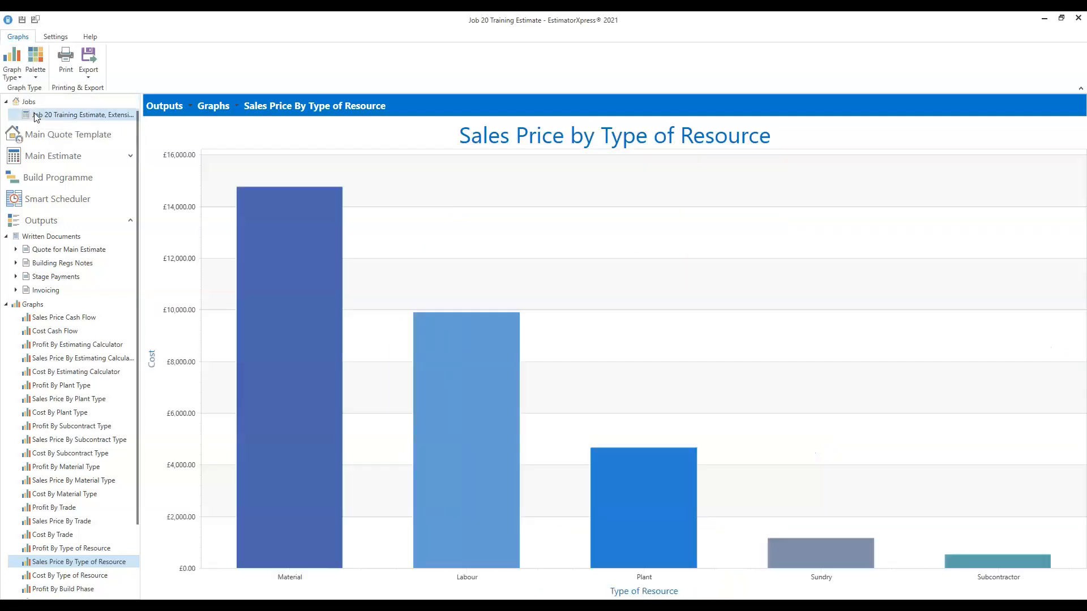
# Step: Review the job settings for client contact details and for overhead, profit and inflation
pyautogui.scroll(-3, 84, 423)
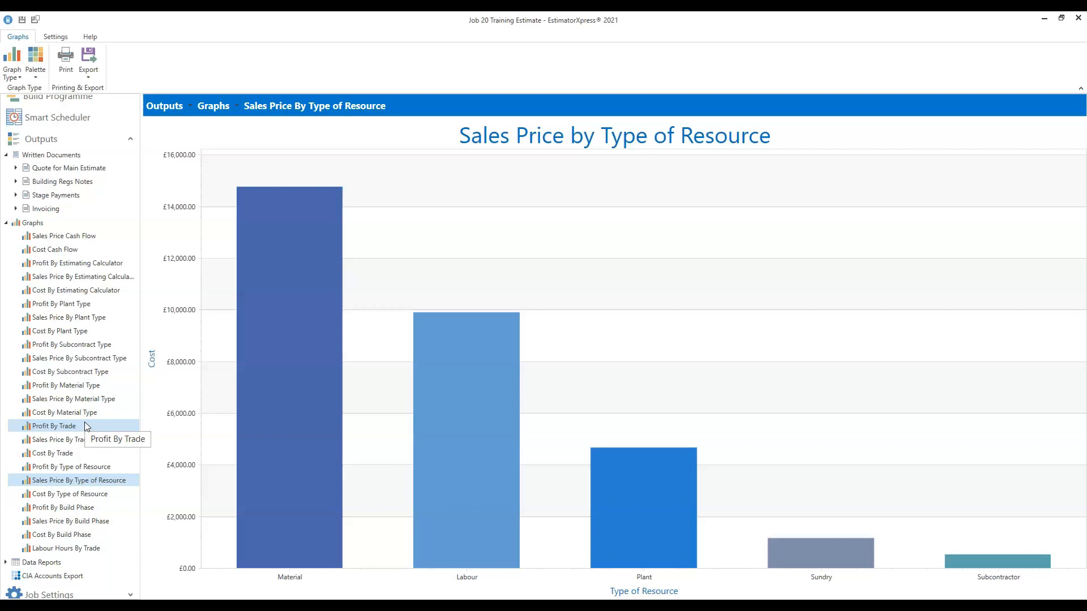
pyautogui.scroll(1, 12, 195)
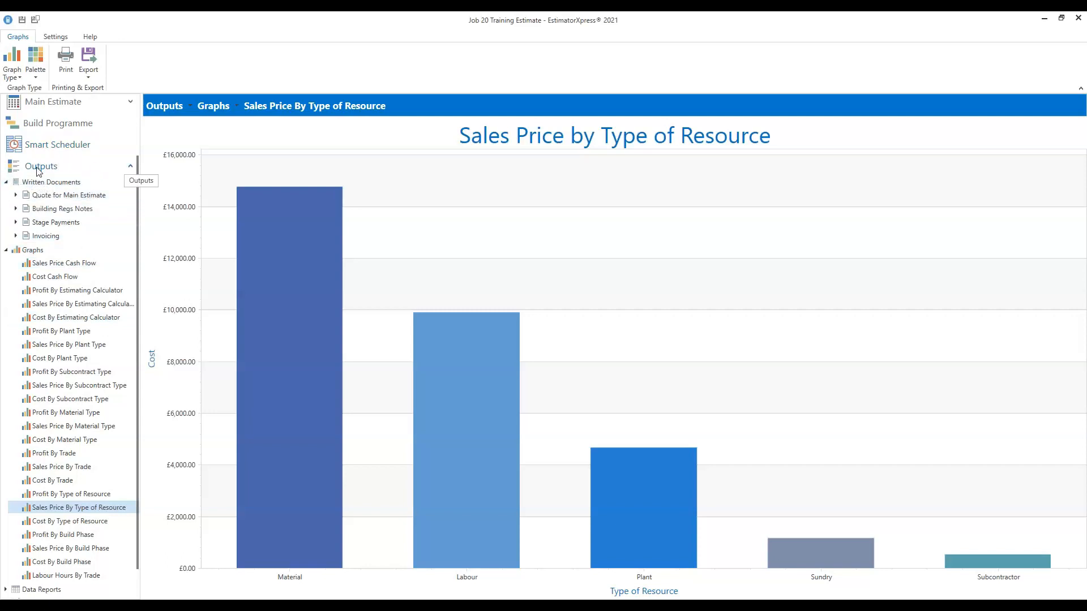
pyautogui.click(132, 170)
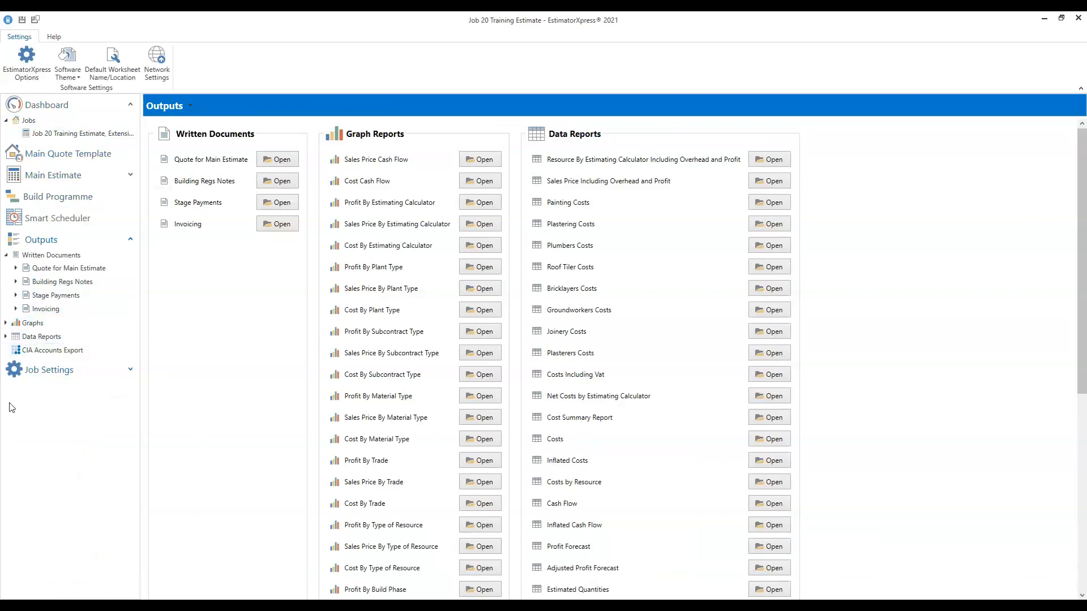
pyautogui.click(131, 371)
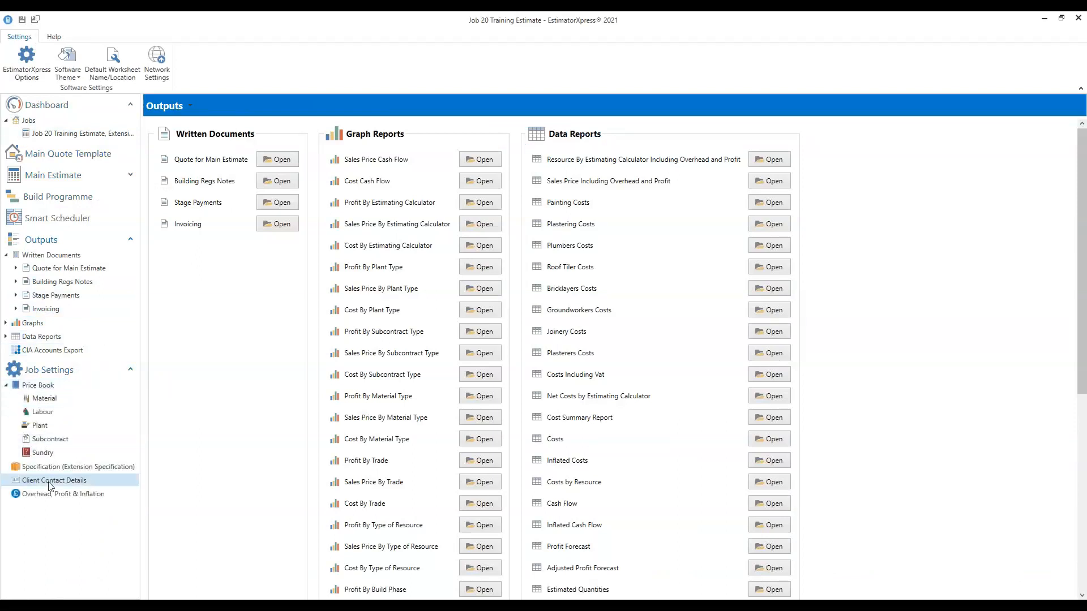
pyautogui.click(94, 484)
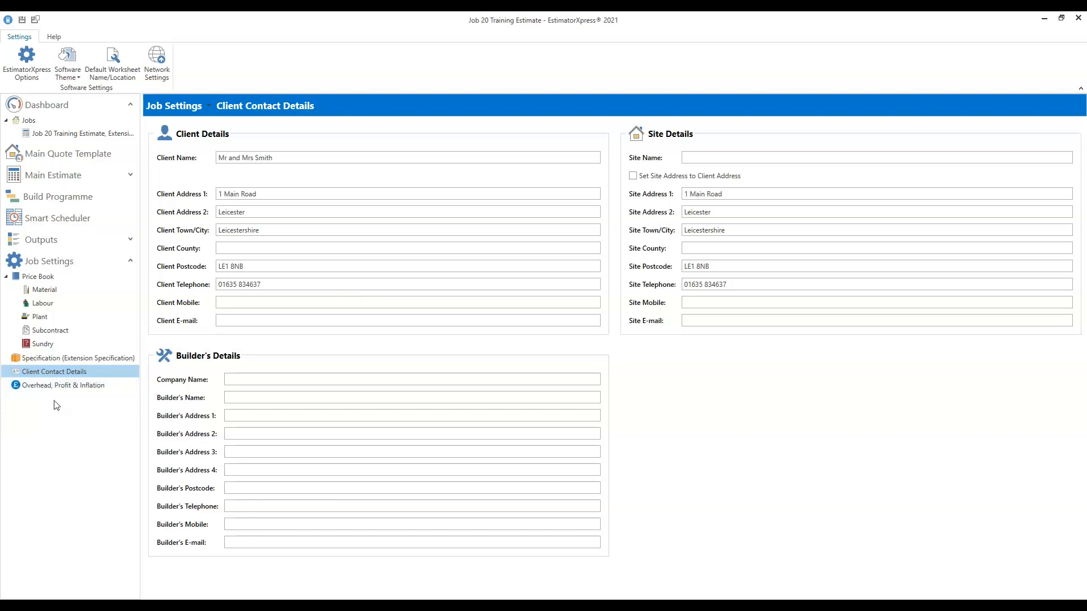
pyautogui.click(49, 386)
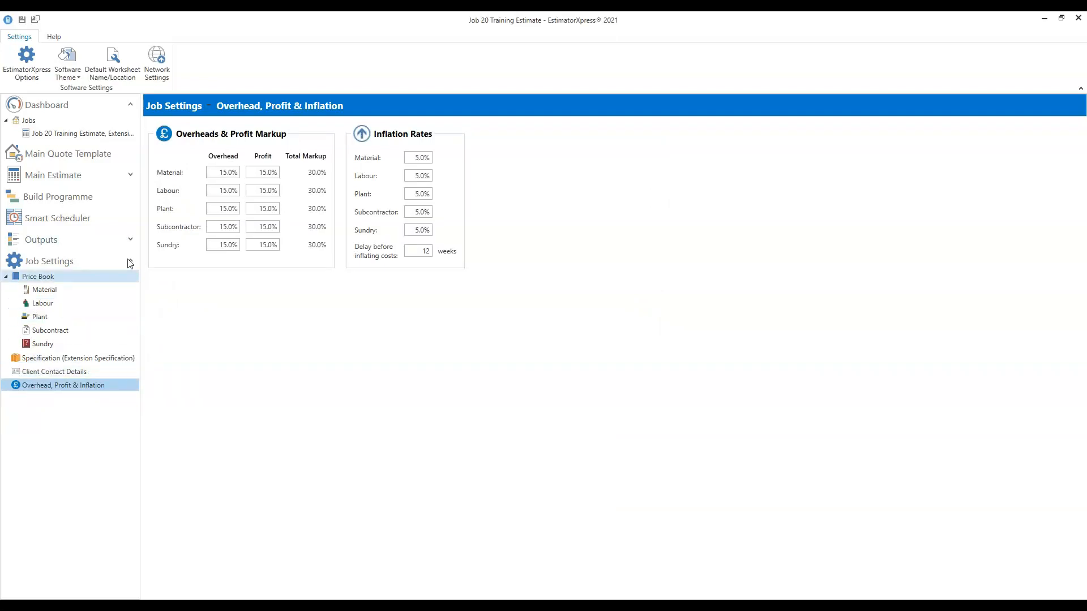
# Step: Open the Quote for Main Estimate written document and look over its list of sections
pyautogui.click(130, 240)
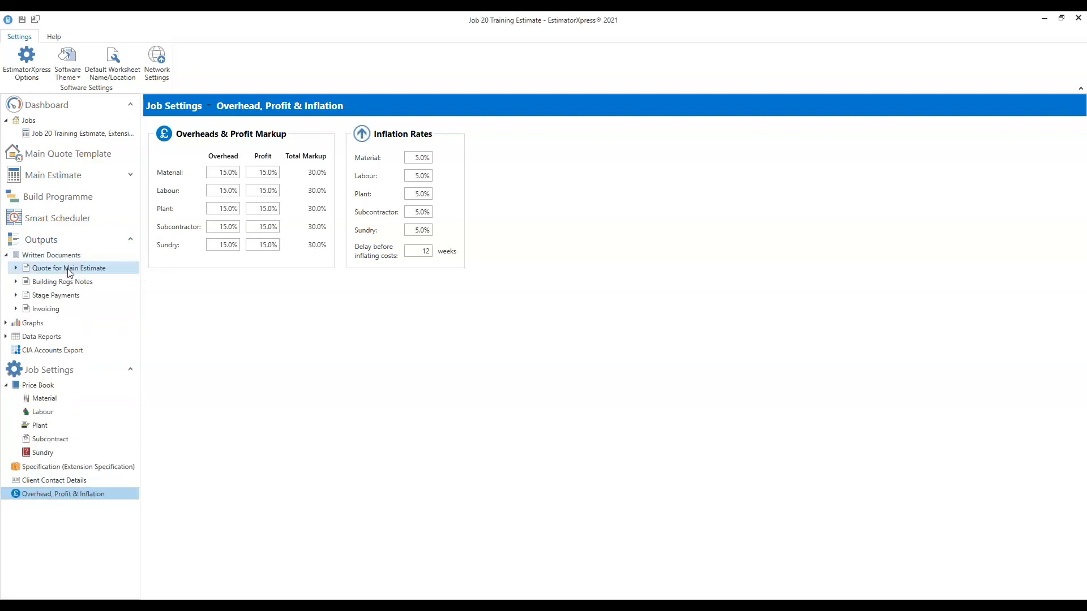
pyautogui.click(131, 270)
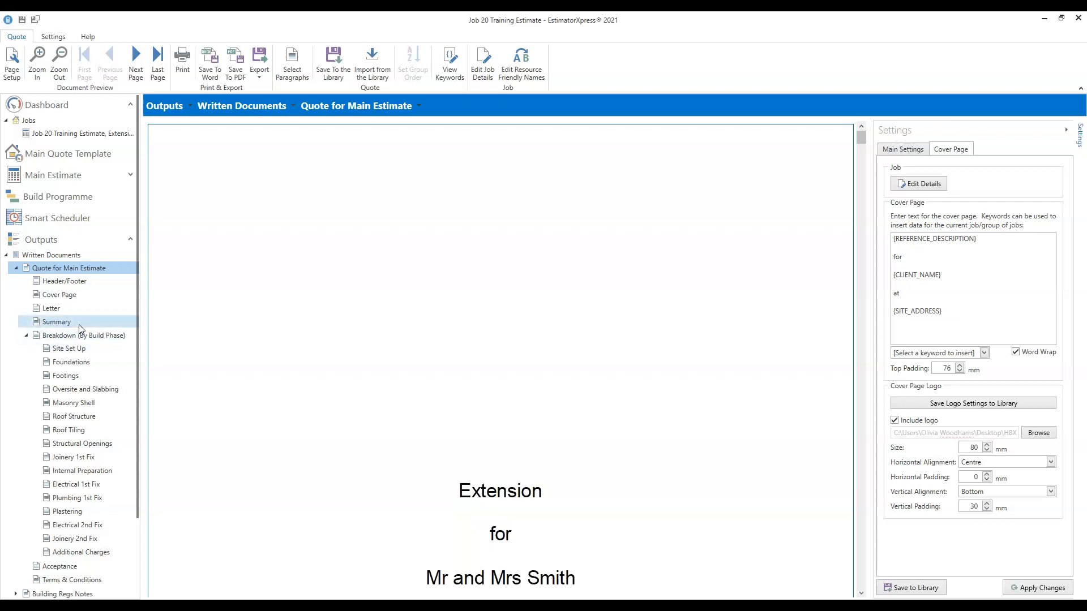
pyautogui.scroll(-1, 86, 592)
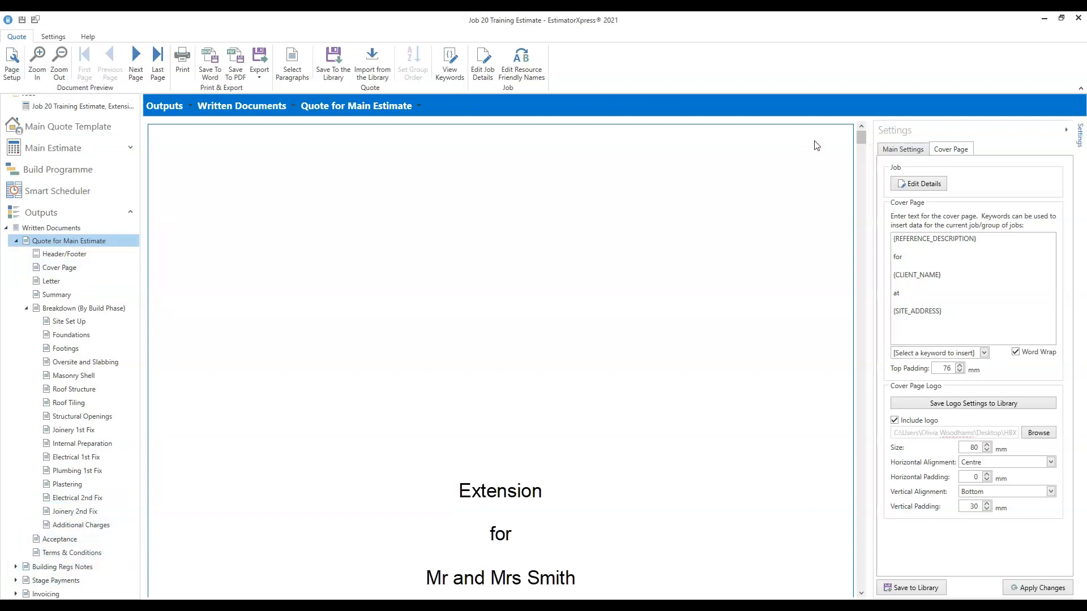
pyautogui.moveTo(863, 139)
pyautogui.mouseDown()
pyautogui.moveTo(842, 280)
pyautogui.moveTo(860, 136)
pyautogui.mouseUp()
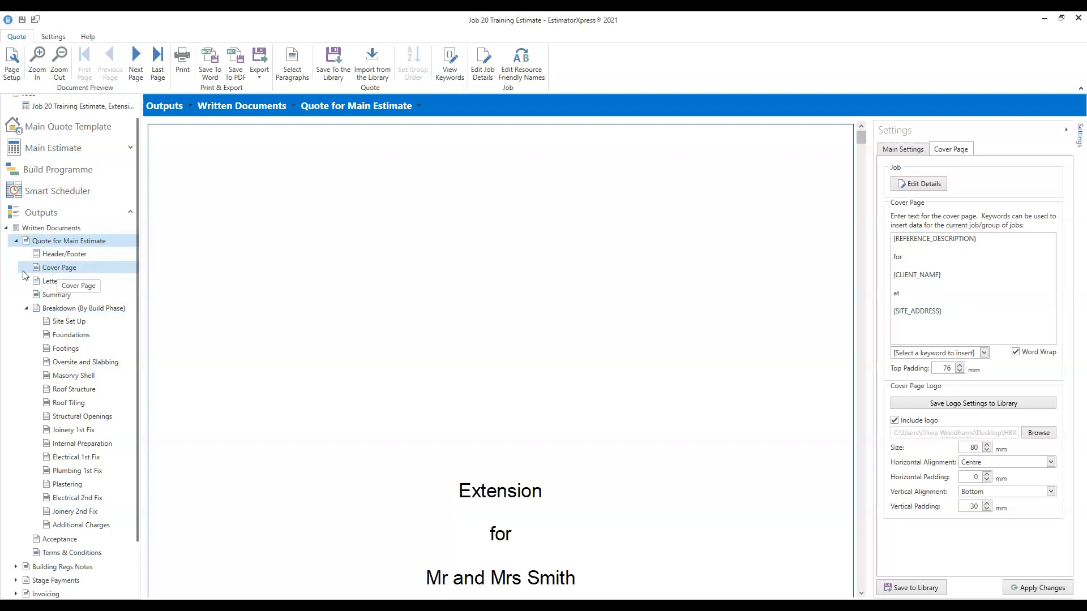
# Step: Examine the quote's Cover Page from the title text down to the company logo, trying the preview zoom
pyautogui.click(37, 271)
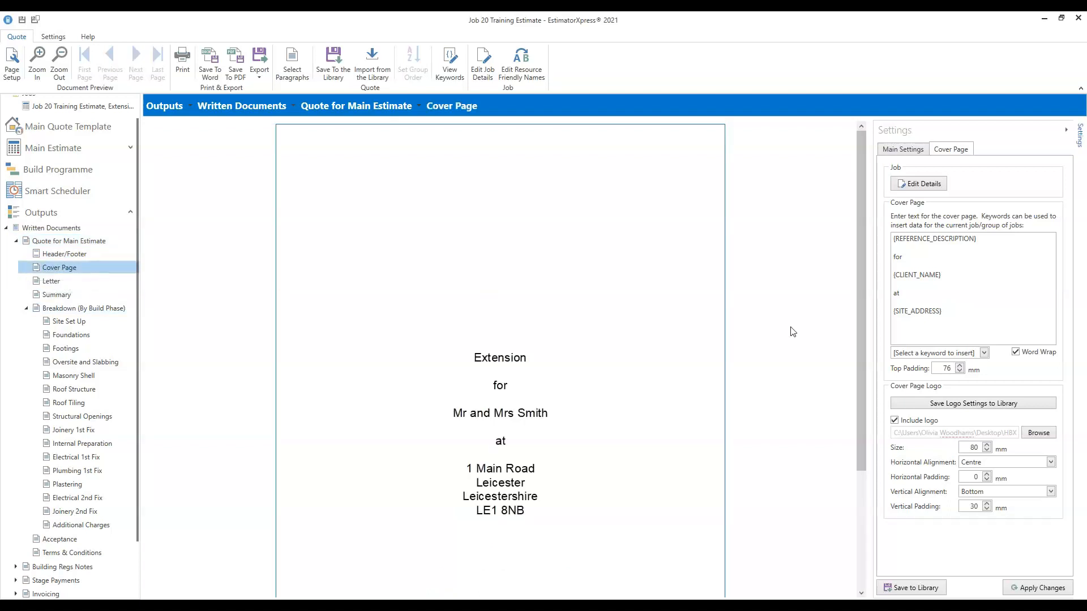
pyautogui.scroll(3, 789, 337)
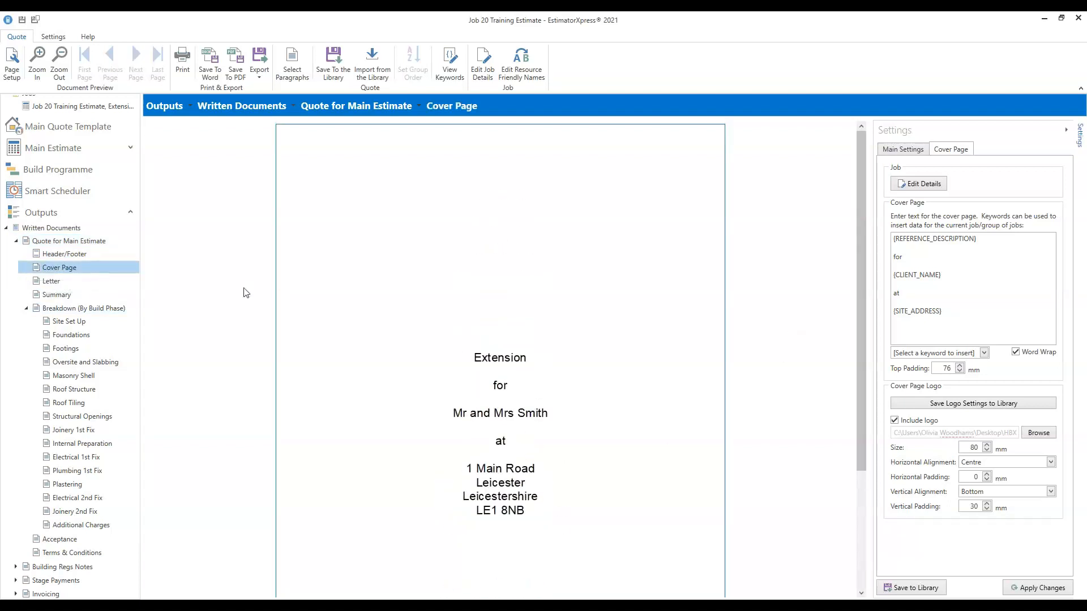
pyautogui.scroll(-3, 632, 310)
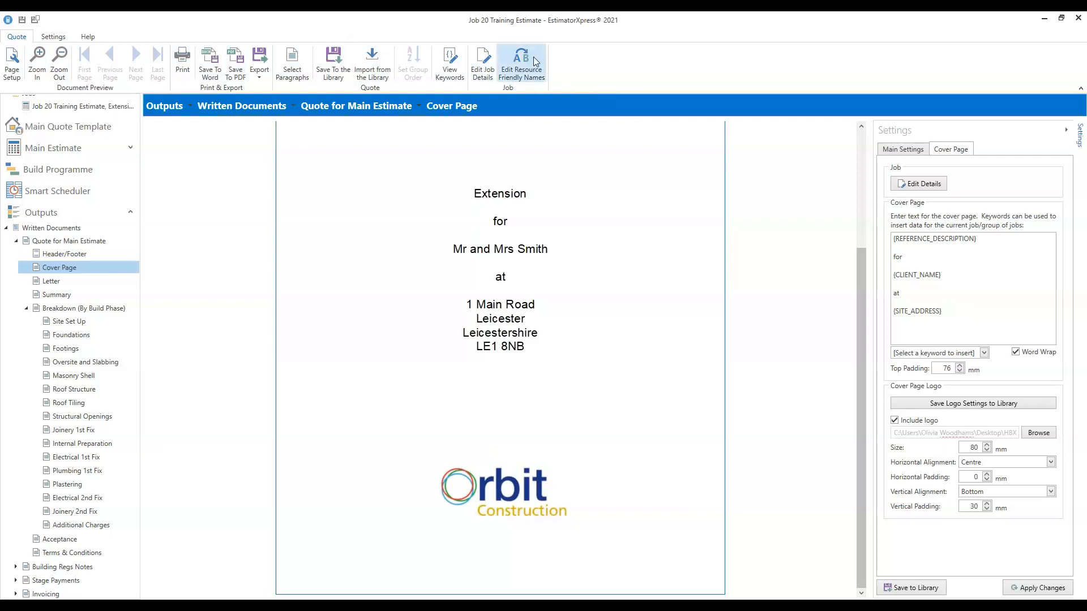
pyautogui.click(59, 74)
pyautogui.click(37, 63)
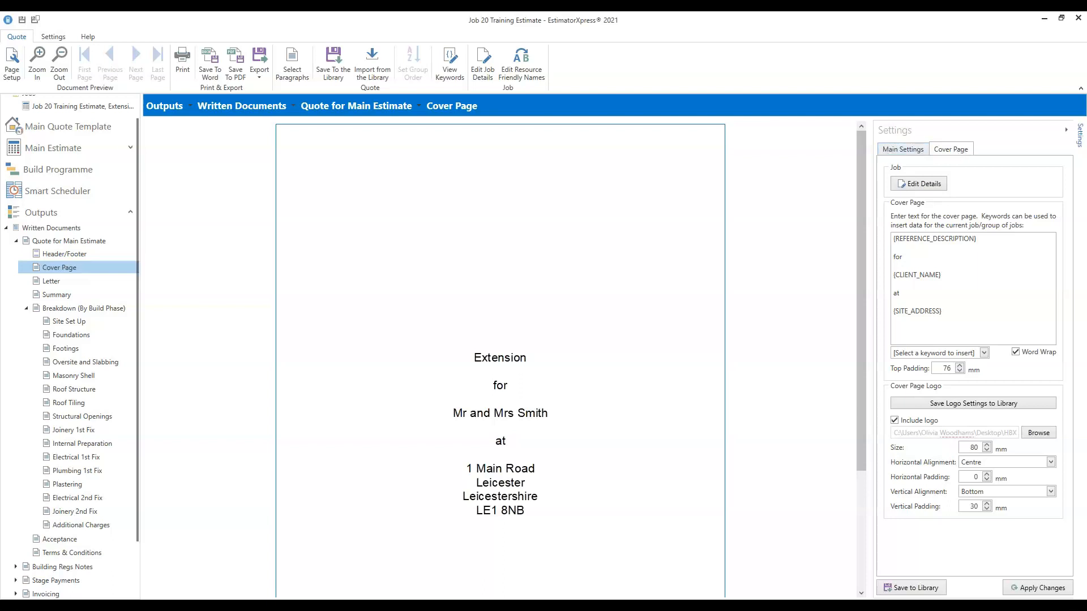
# Step: Return to the whole Quote for Main Estimate, show its main settings and choose Build Phase as the quote type
pyautogui.click(64, 243)
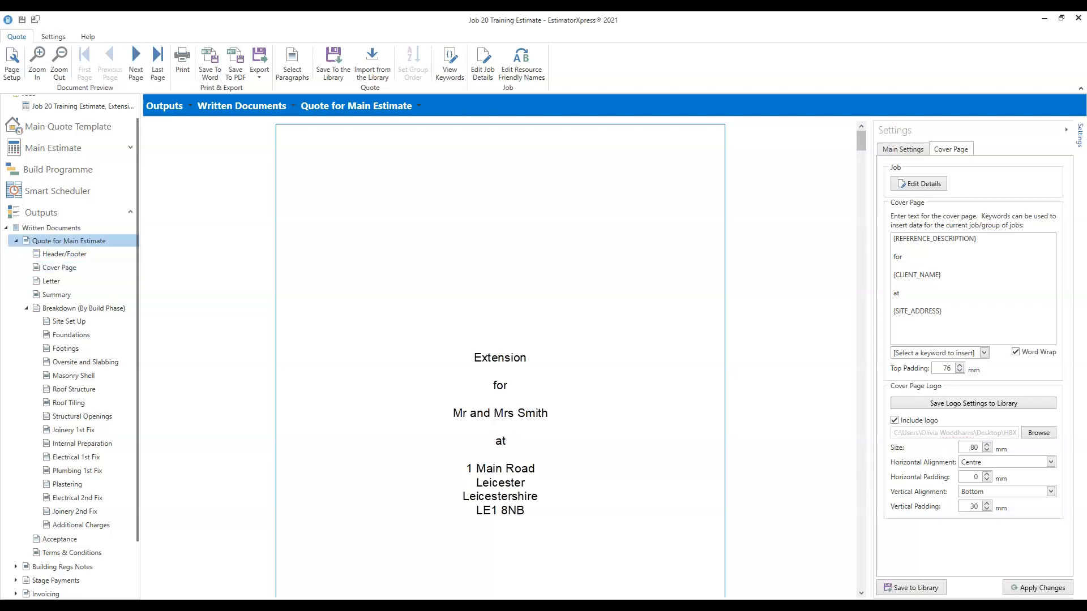
pyautogui.click(906, 150)
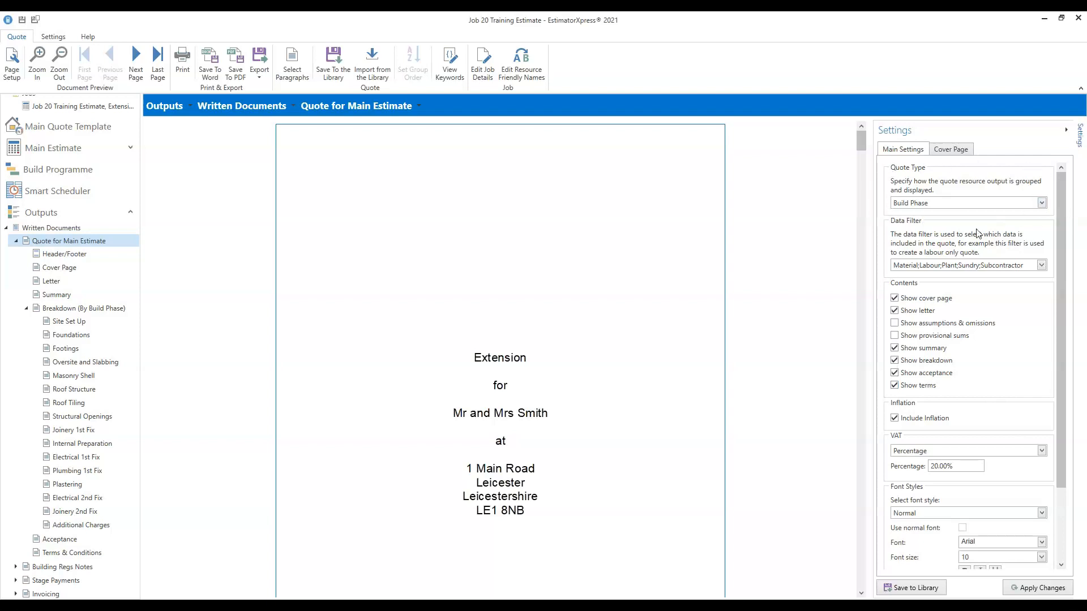
pyautogui.click(1041, 203)
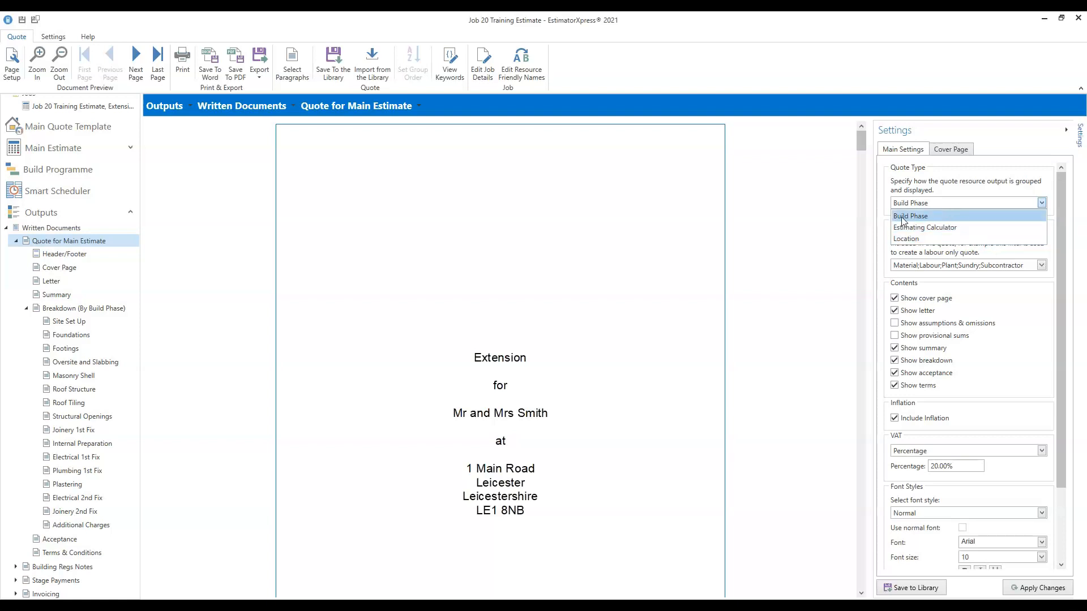
pyautogui.click(949, 216)
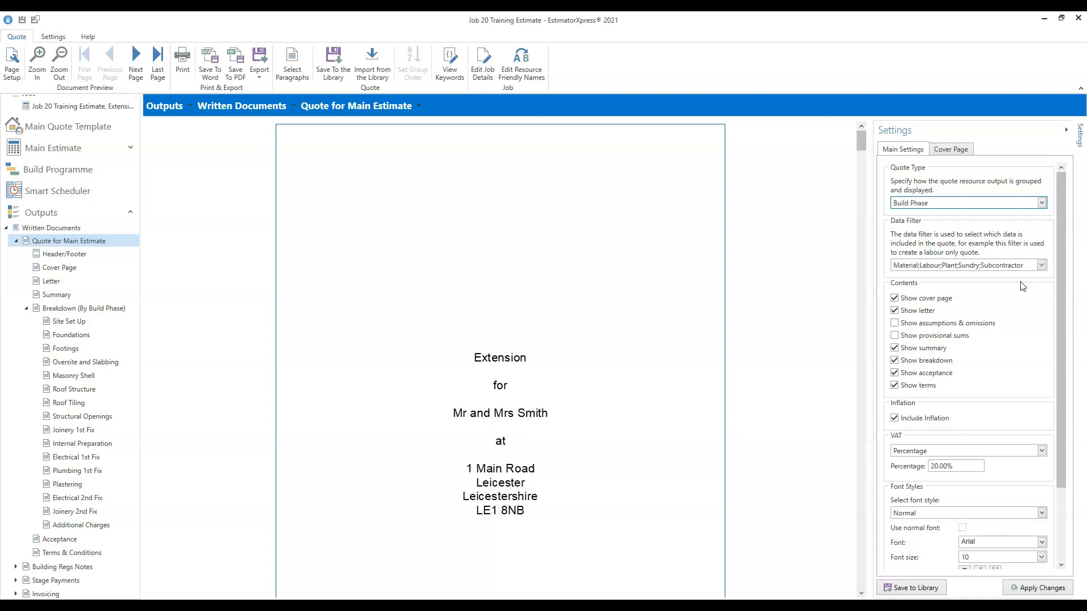
# Step: Try limiting the quote's data filter to Labour only, and reselect all resource types
pyautogui.click(1041, 266)
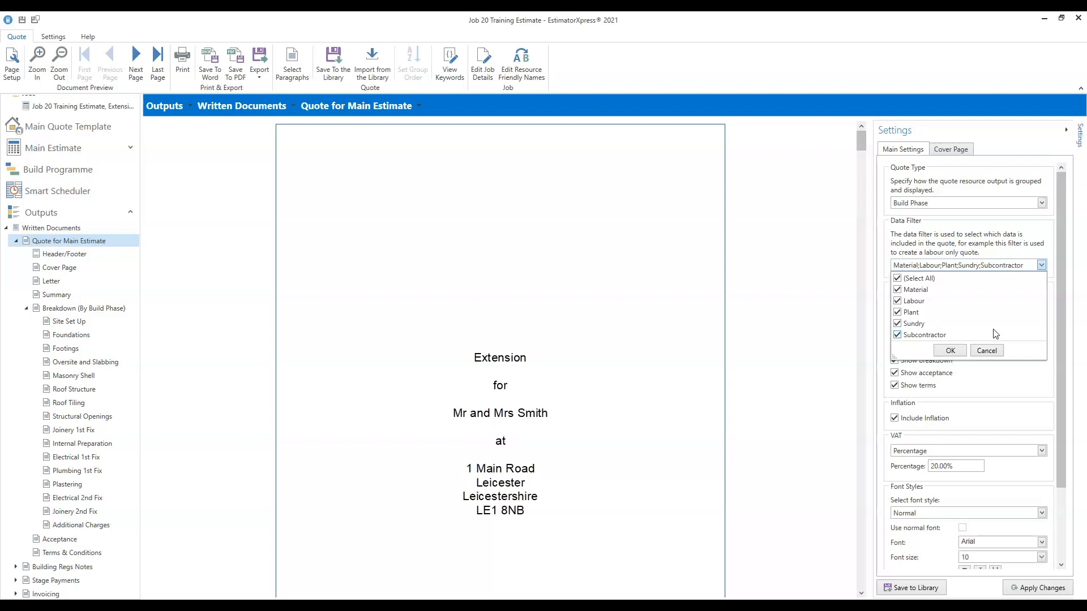
pyautogui.click(900, 278)
pyautogui.click(897, 300)
pyautogui.click(899, 279)
pyautogui.click(1047, 232)
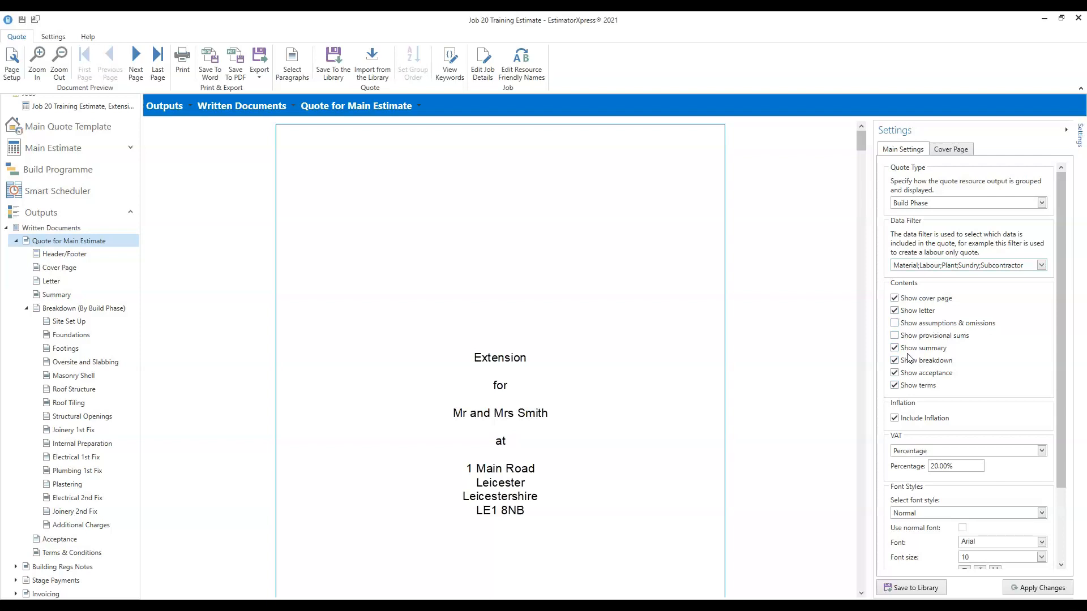
# Step: Include provisional sums and assumptions & omissions in the quote contents, keeping the terms shown
pyautogui.click(894, 385)
pyautogui.click(894, 386)
pyautogui.click(894, 335)
pyautogui.click(894, 323)
# Step: Try the Fixed and Input Only (Not VAT Registered) VAT options for the quote, and return VAT to Percentage
pyautogui.scroll(-3, 992, 399)
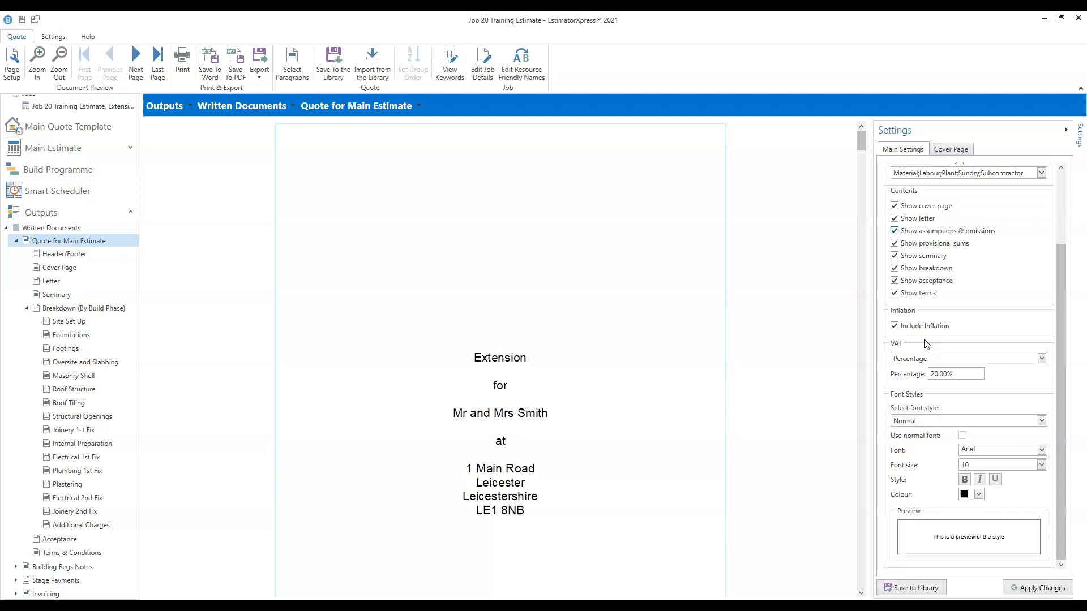
pyautogui.click(1041, 359)
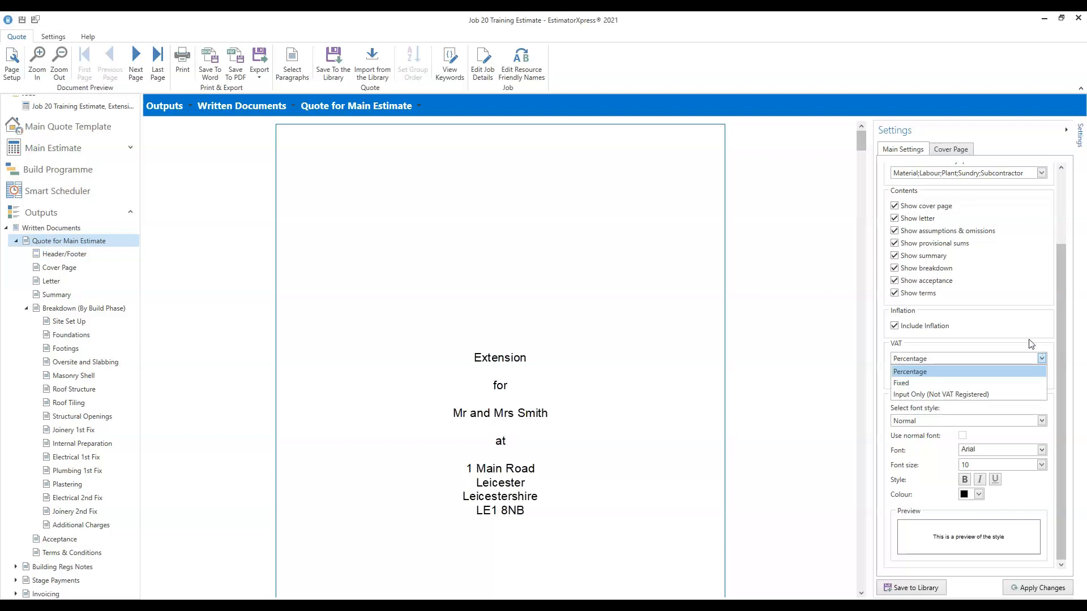
pyautogui.click(1031, 344)
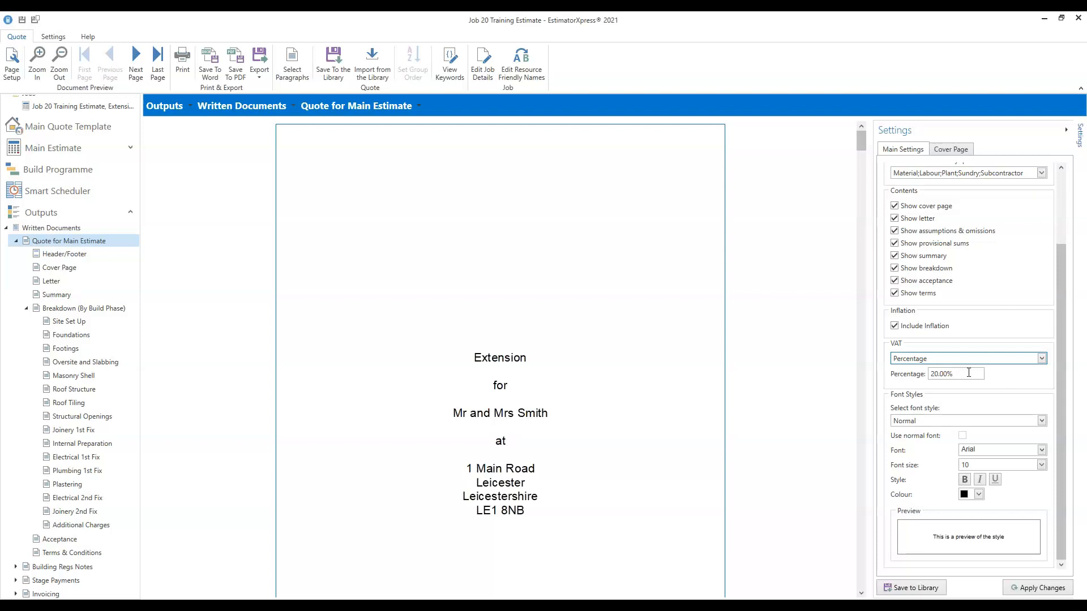
pyautogui.click(1041, 358)
pyautogui.click(939, 382)
pyautogui.click(1040, 358)
pyautogui.click(1007, 393)
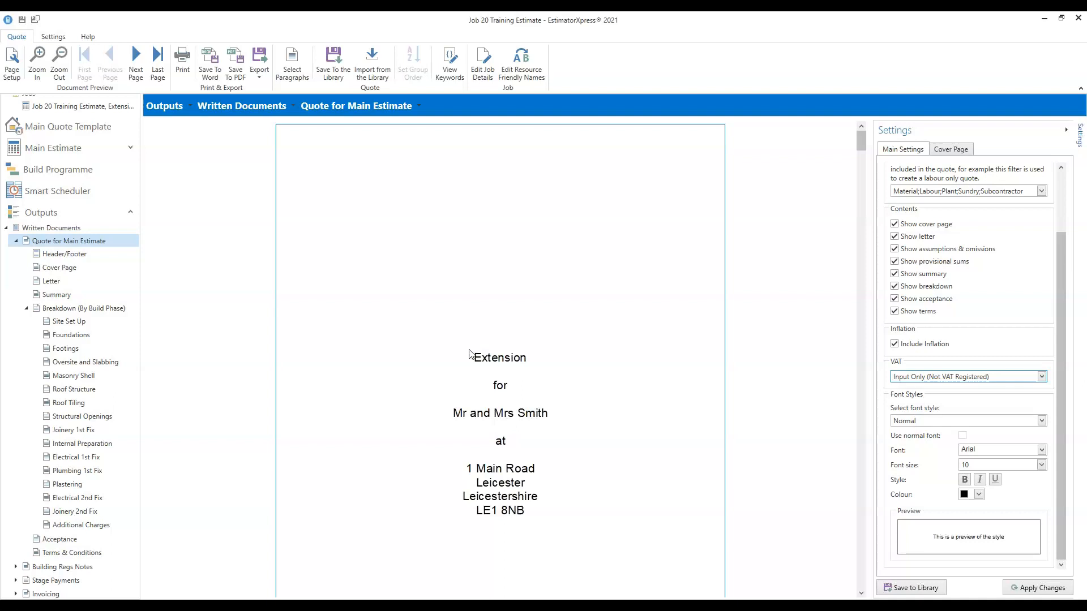
pyautogui.click(1045, 377)
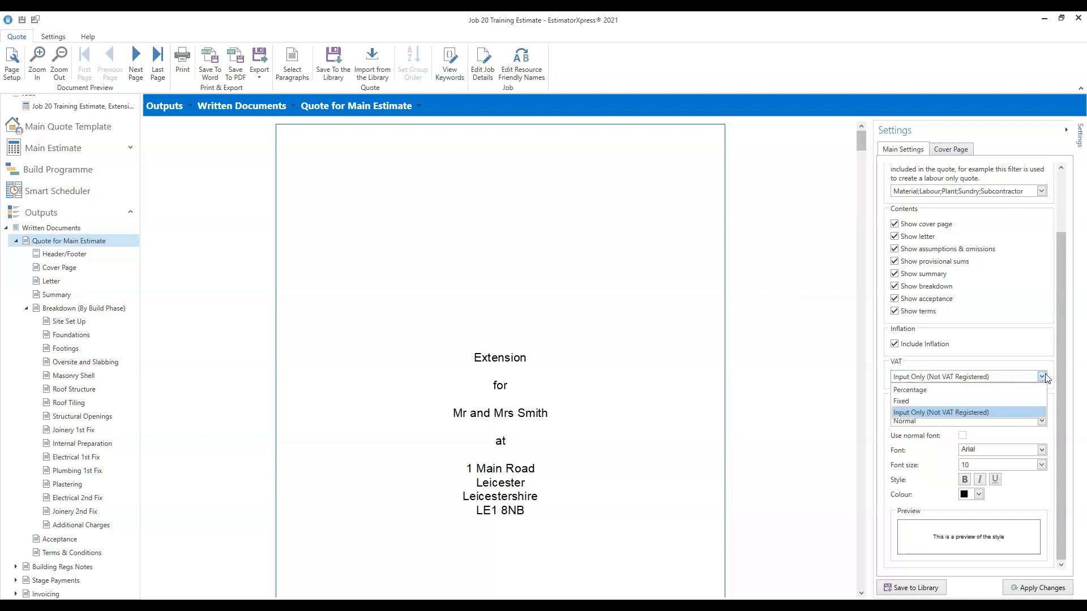
pyautogui.click(1023, 390)
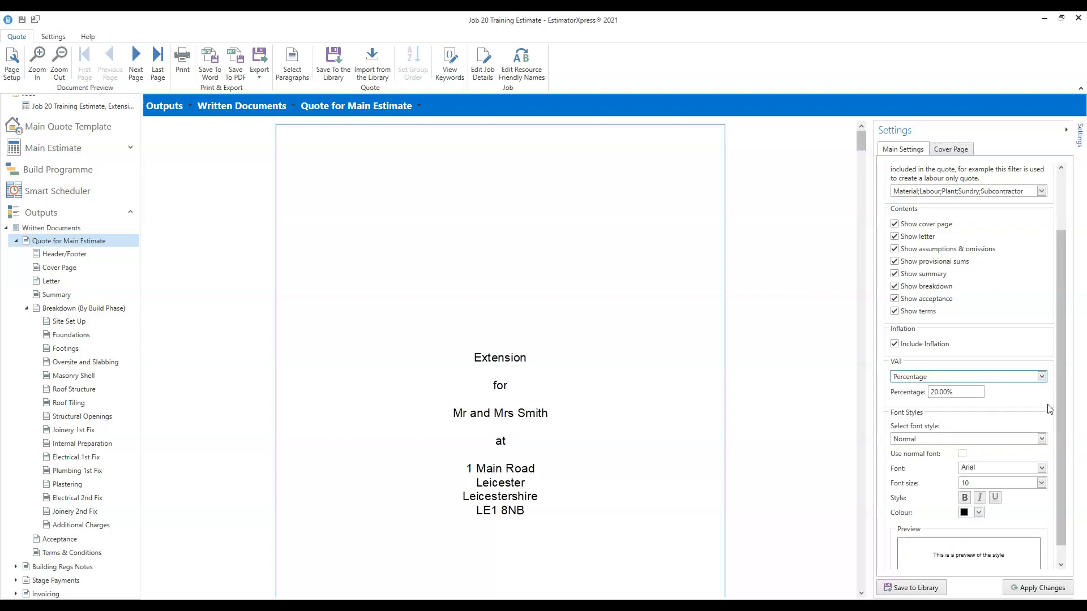
pyautogui.scroll(-1, 1057, 403)
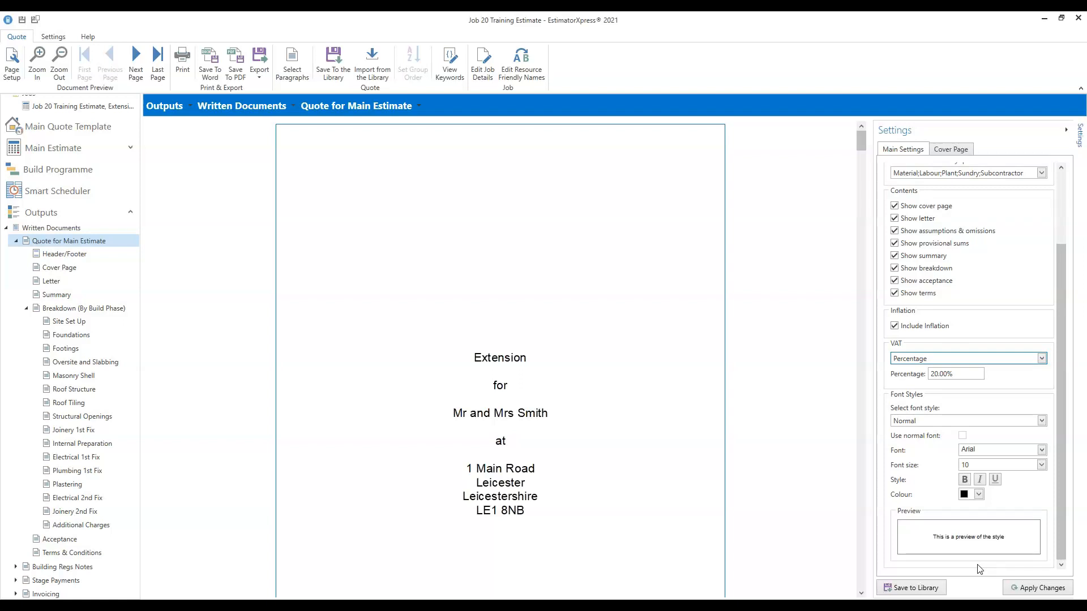
pyautogui.moveTo(1059, 335); pyautogui.dragTo(1053, 240)
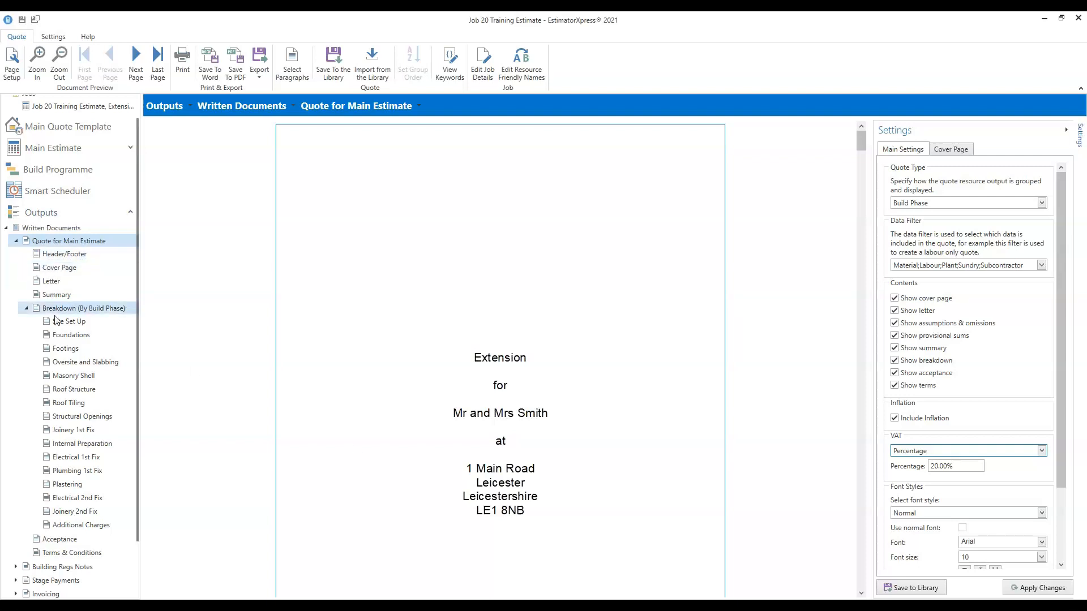
# Step: Show the quote's header/footer page, and examine the header's left-side content choices, its banner options and the footer page numbering
pyautogui.click(80, 252)
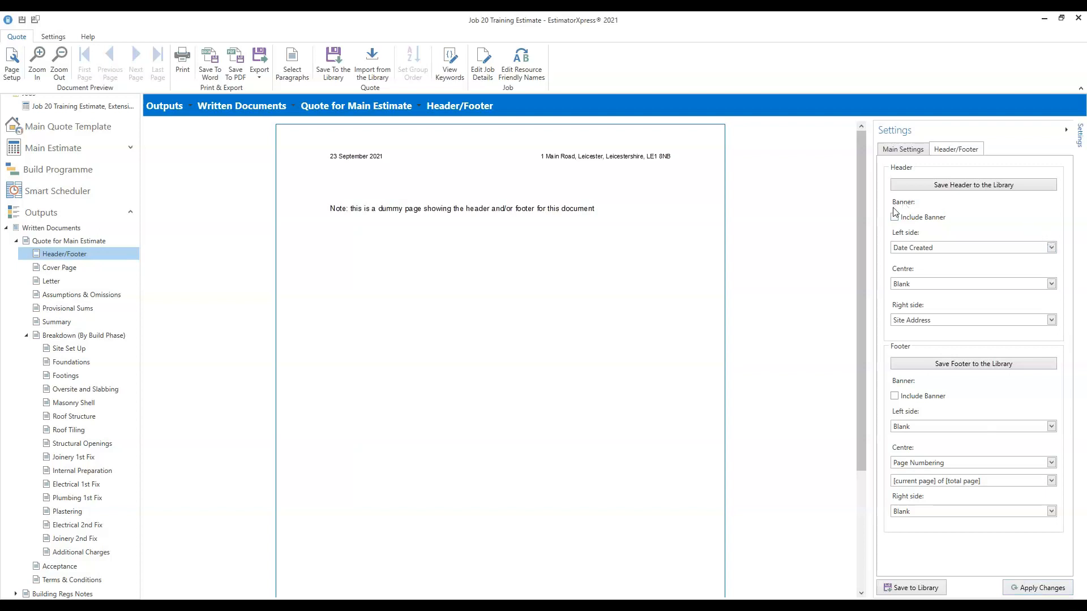
pyautogui.click(1051, 249)
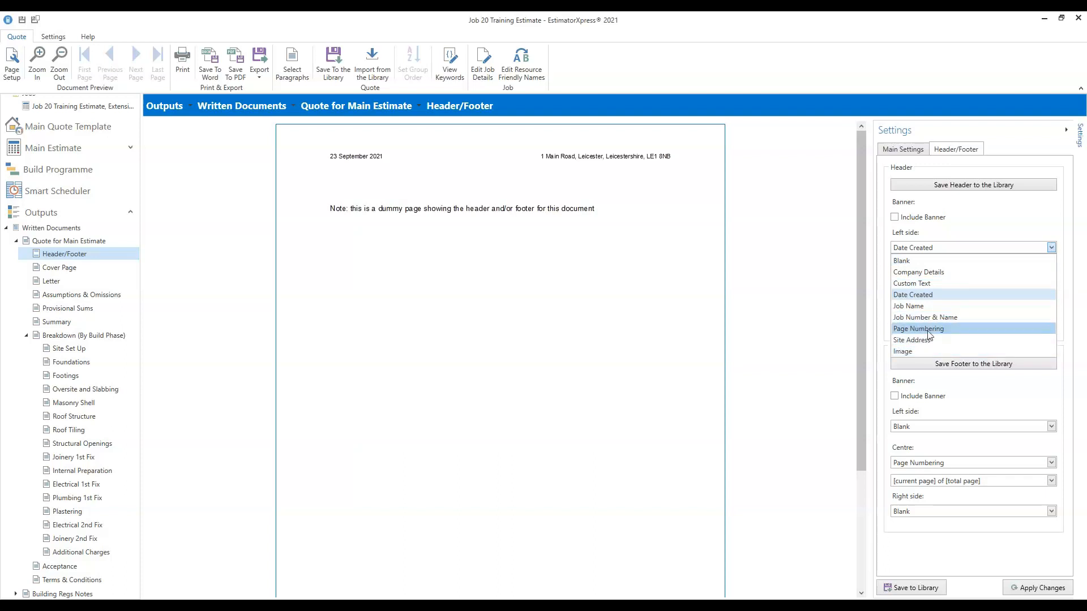
pyautogui.click(989, 202)
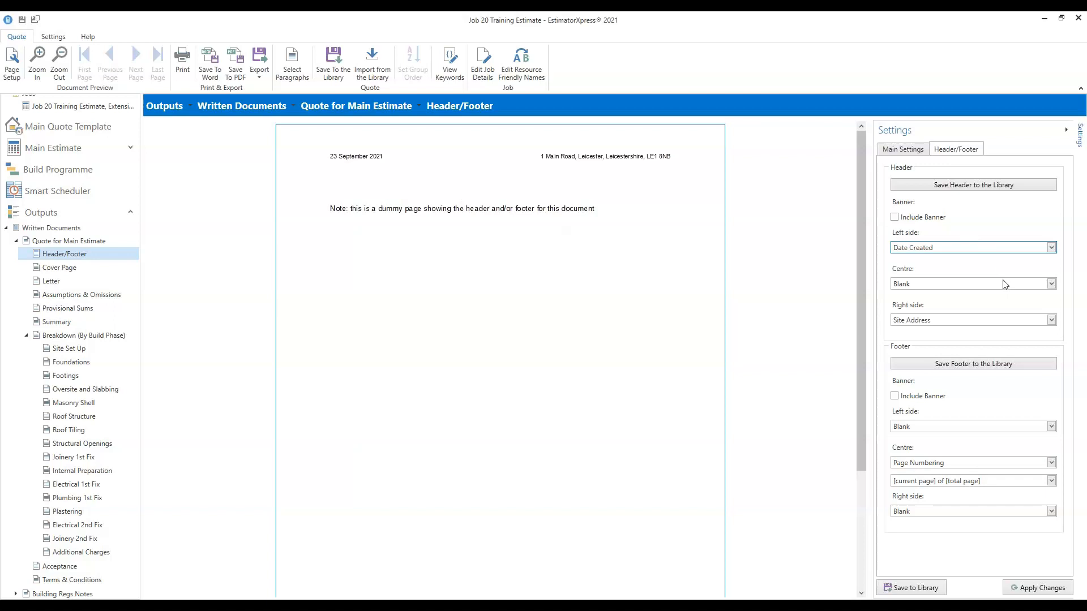
pyautogui.click(895, 218)
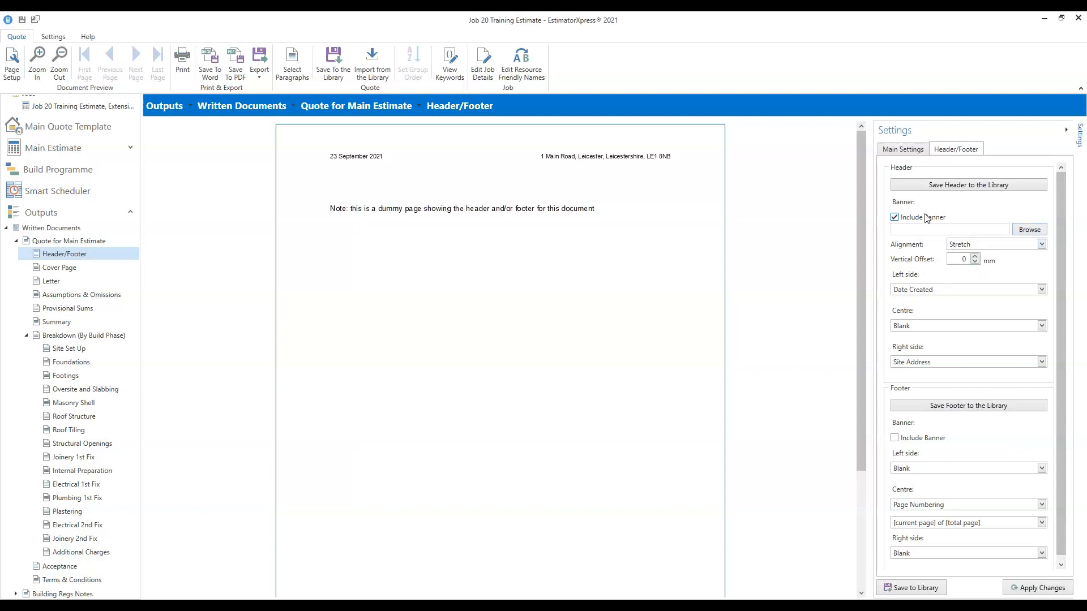
pyautogui.click(894, 217)
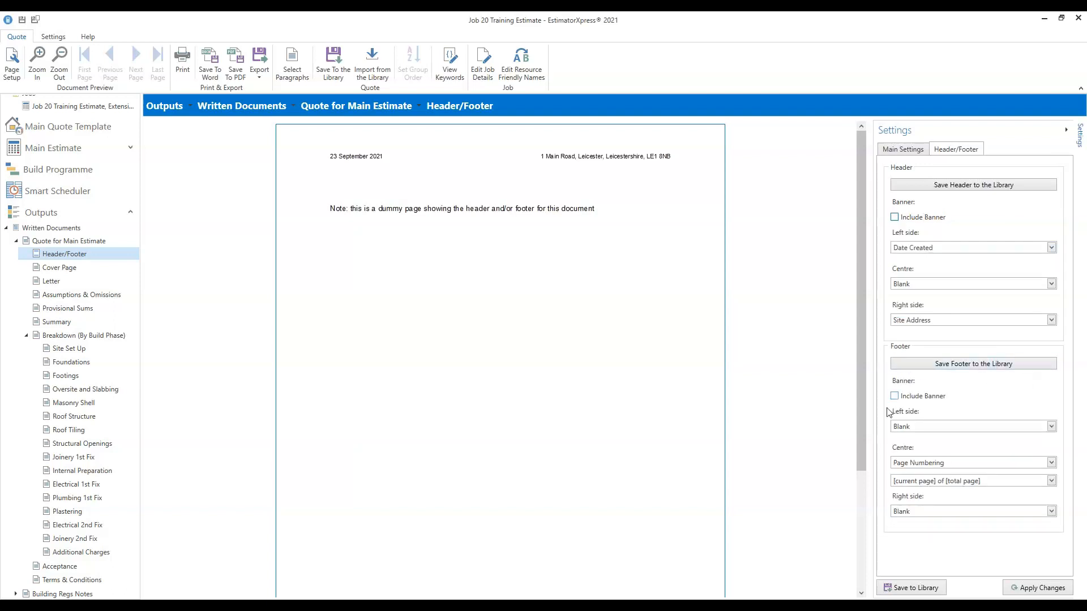
pyautogui.moveTo(861, 471); pyautogui.dragTo(862, 559)
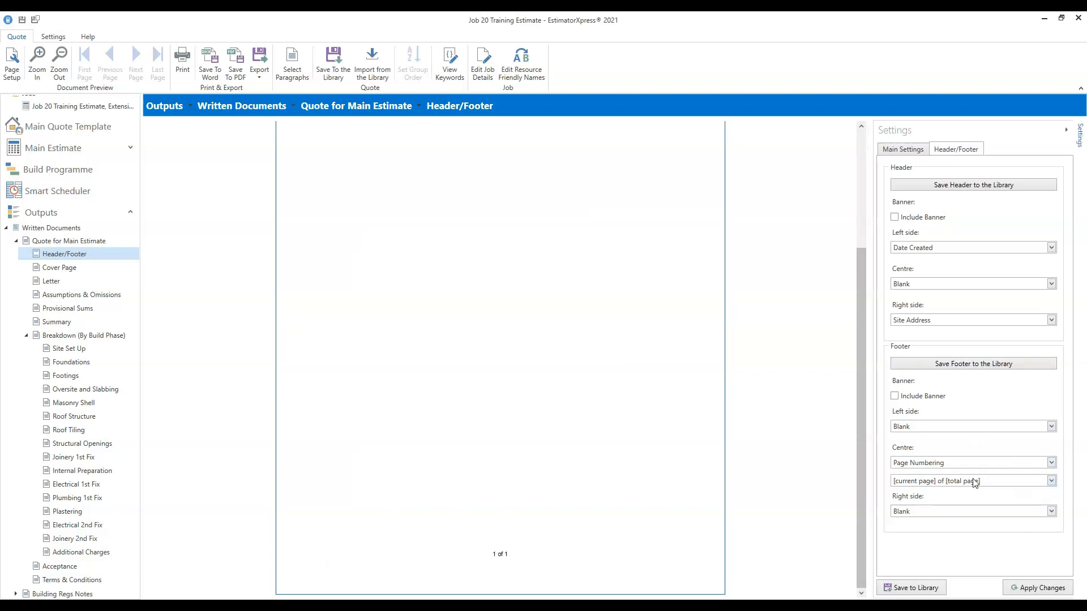
pyautogui.scroll(5, 775, 338)
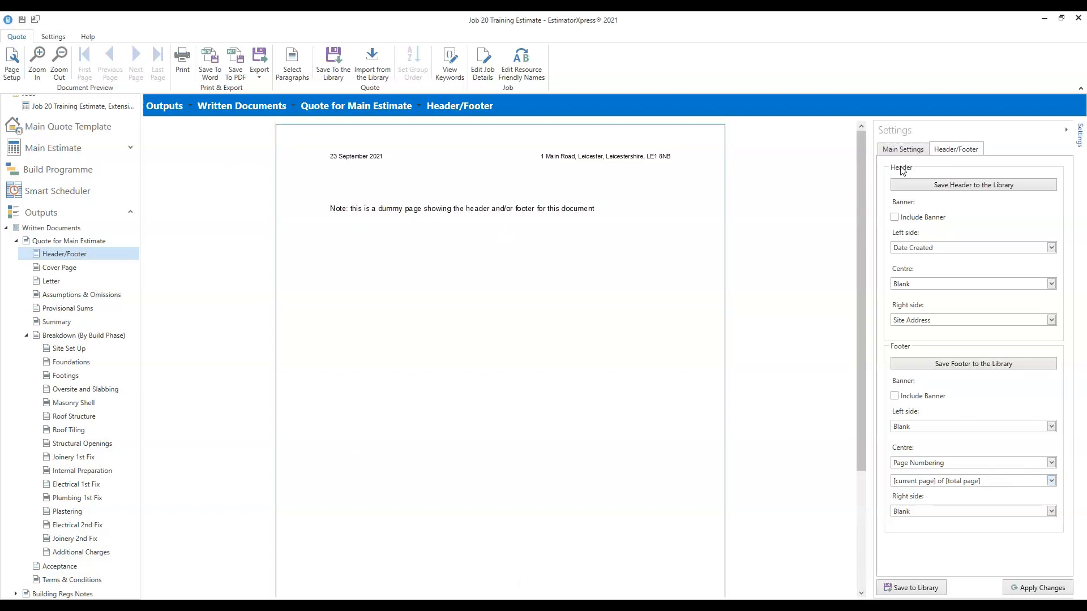
# Step: Show the quote's cover page, and compare its reference description, client name and site address keywords and logo with the preview
pyautogui.click(56, 269)
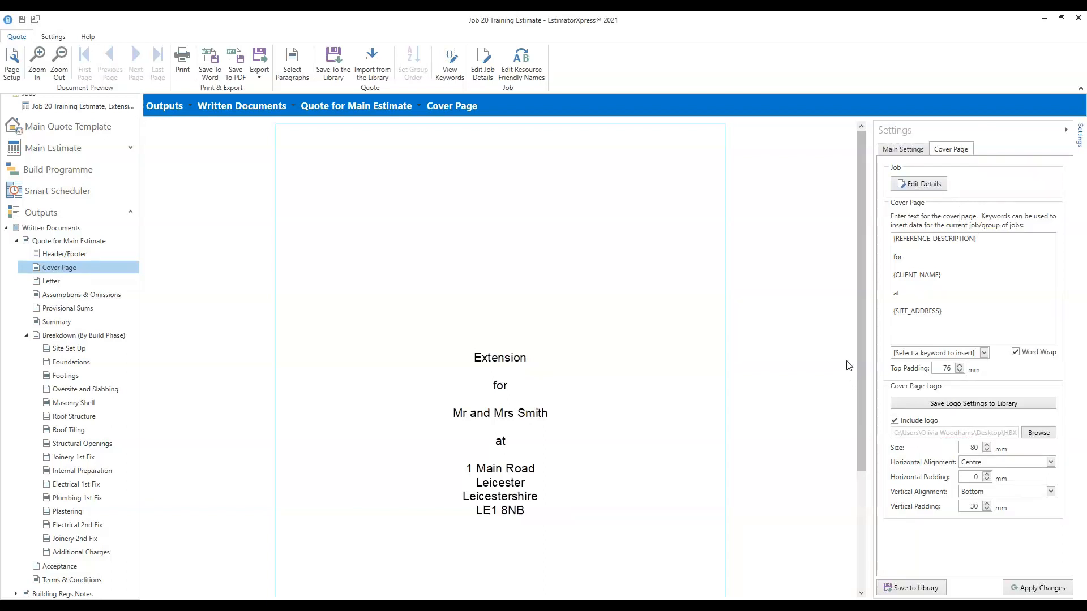
pyautogui.moveTo(861, 341)
pyautogui.mouseDown()
pyautogui.moveTo(857, 403)
pyautogui.moveTo(858, 350)
pyautogui.mouseUp()
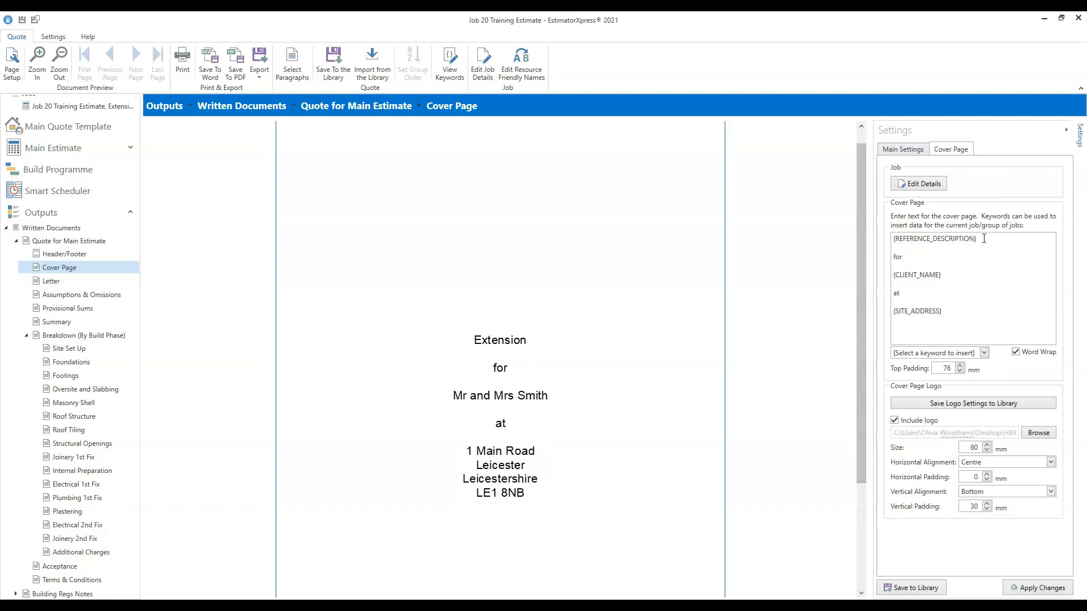
pyautogui.moveTo(982, 238); pyautogui.dragTo(894, 241)
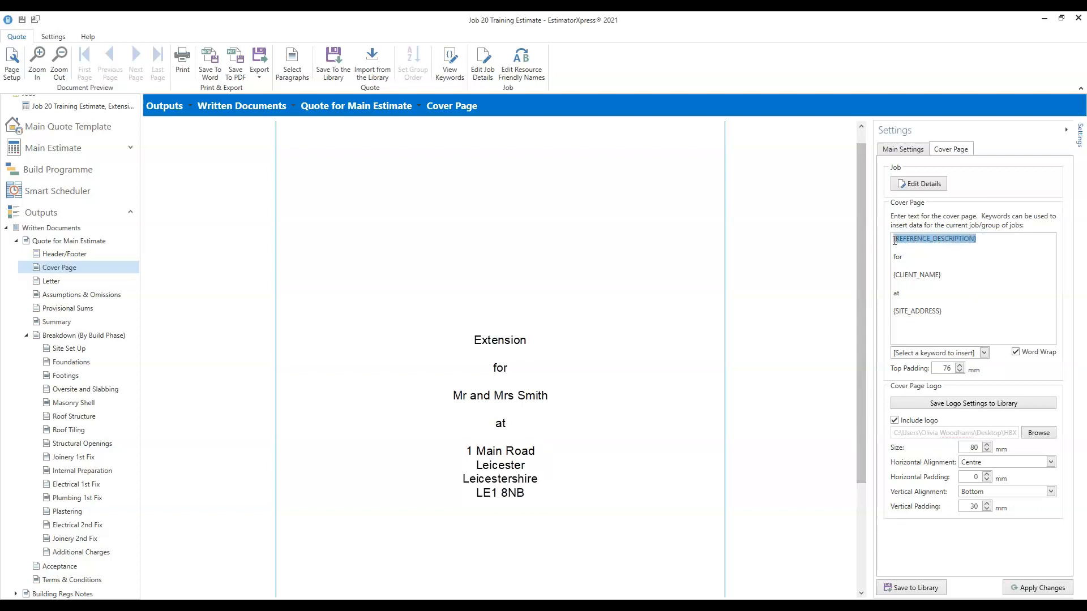
pyautogui.click(998, 245)
pyautogui.moveTo(942, 276); pyautogui.dragTo(895, 277)
pyautogui.moveTo(942, 310); pyautogui.dragTo(893, 311)
pyautogui.click(956, 313)
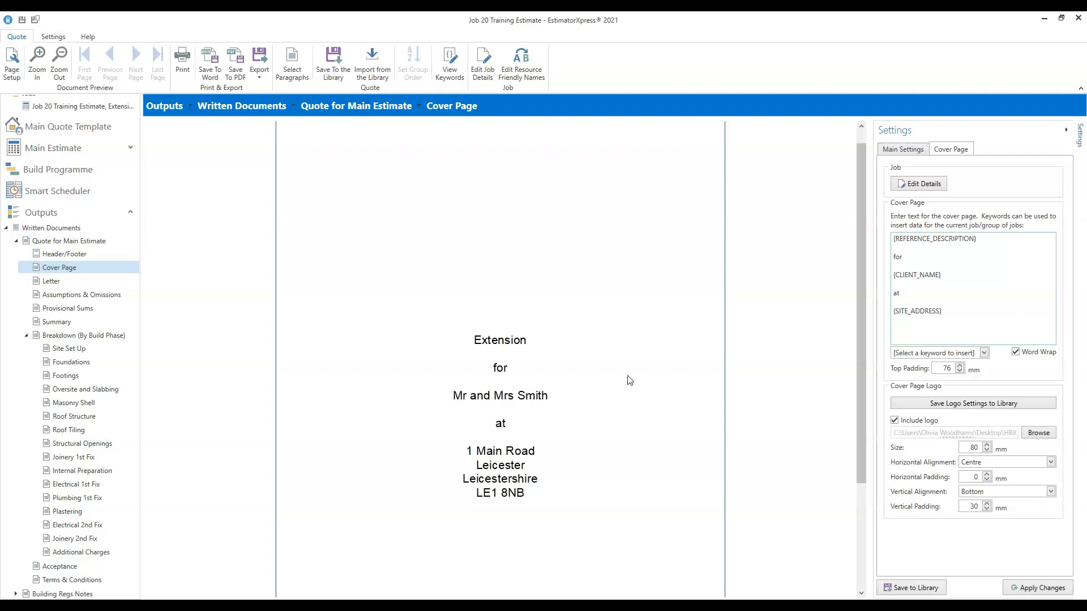
pyautogui.scroll(-3, 628, 380)
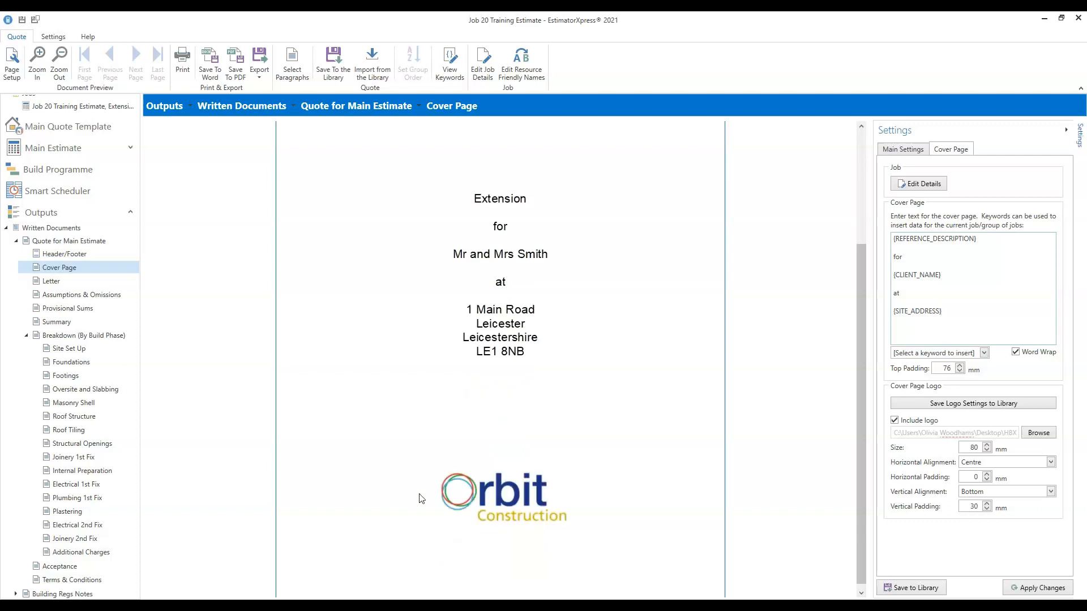
pyautogui.scroll(-1, 522, 509)
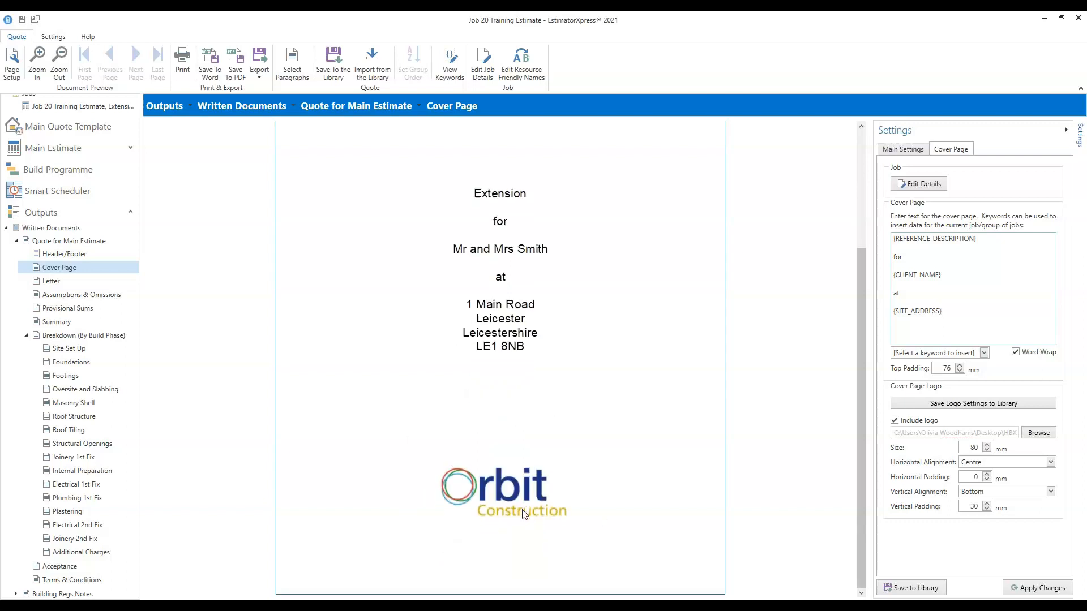
# Step: Keep the logo included on the cover page and set its size to 100 mm, applying the change to the preview
pyautogui.click(894, 420)
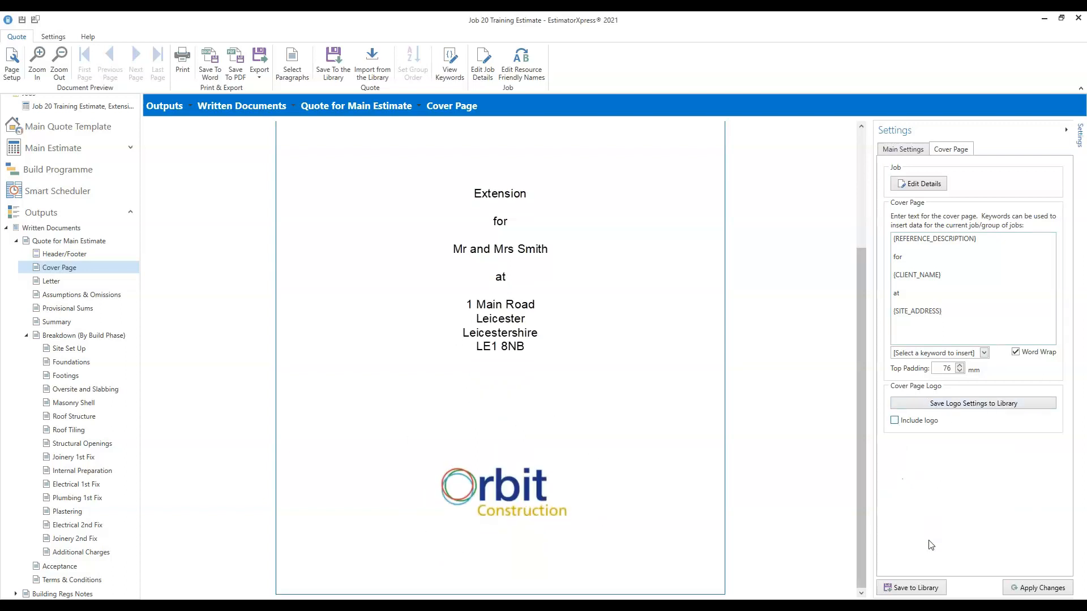
pyautogui.click(894, 420)
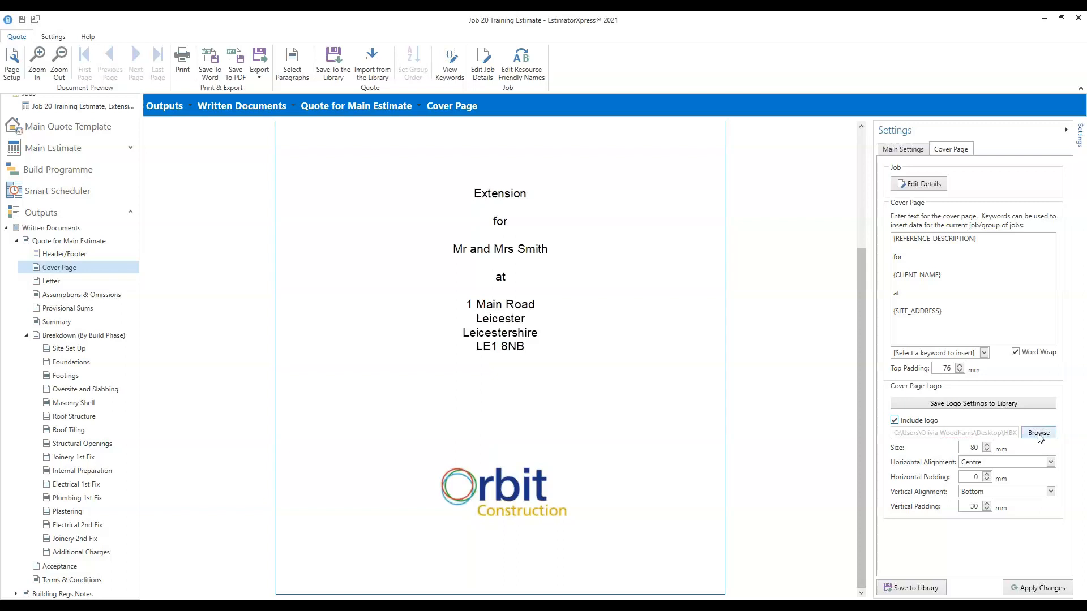
pyautogui.moveTo(974, 449); pyautogui.dragTo(969, 449)
pyautogui.write('10')
pyautogui.click(1048, 589)
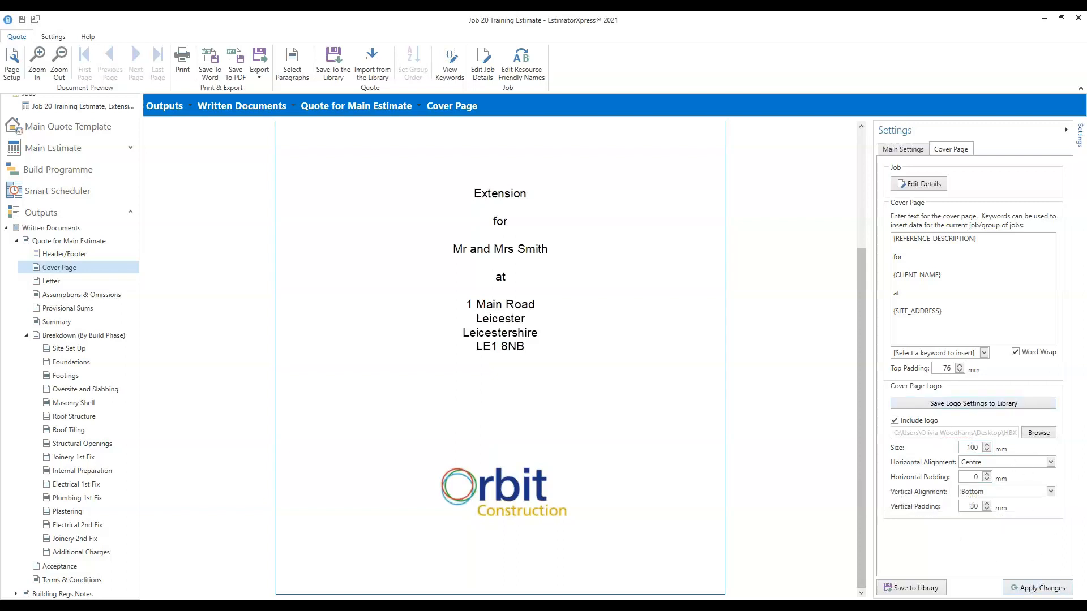
pyautogui.click(1043, 589)
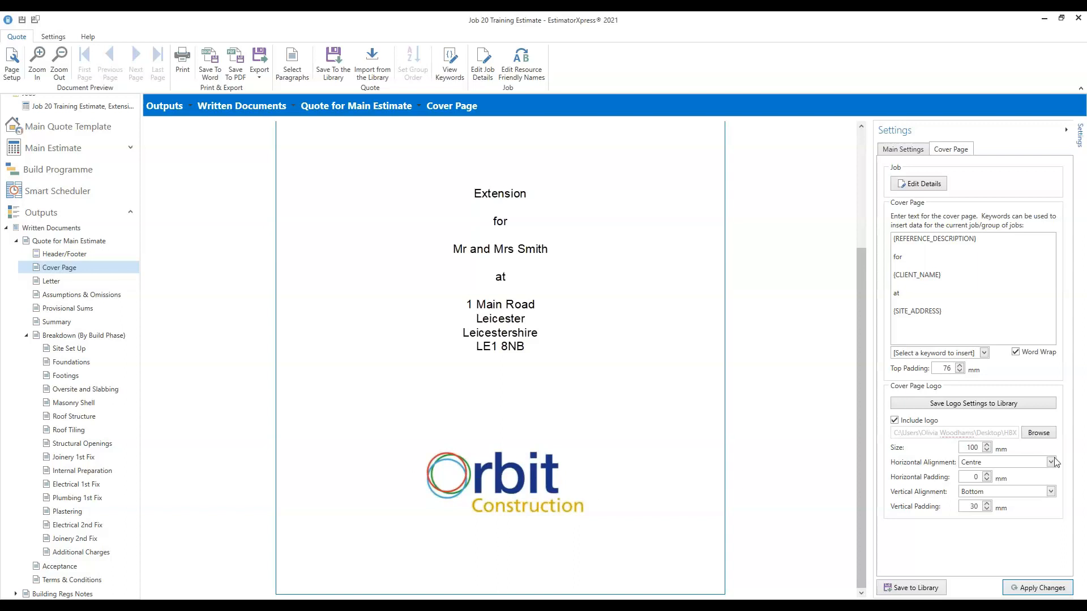
# Step: Set the cover page logo's vertical alignment to Top, keeping horizontal alignment at Centre, and apply the change
pyautogui.click(1051, 493)
pyautogui.click(998, 505)
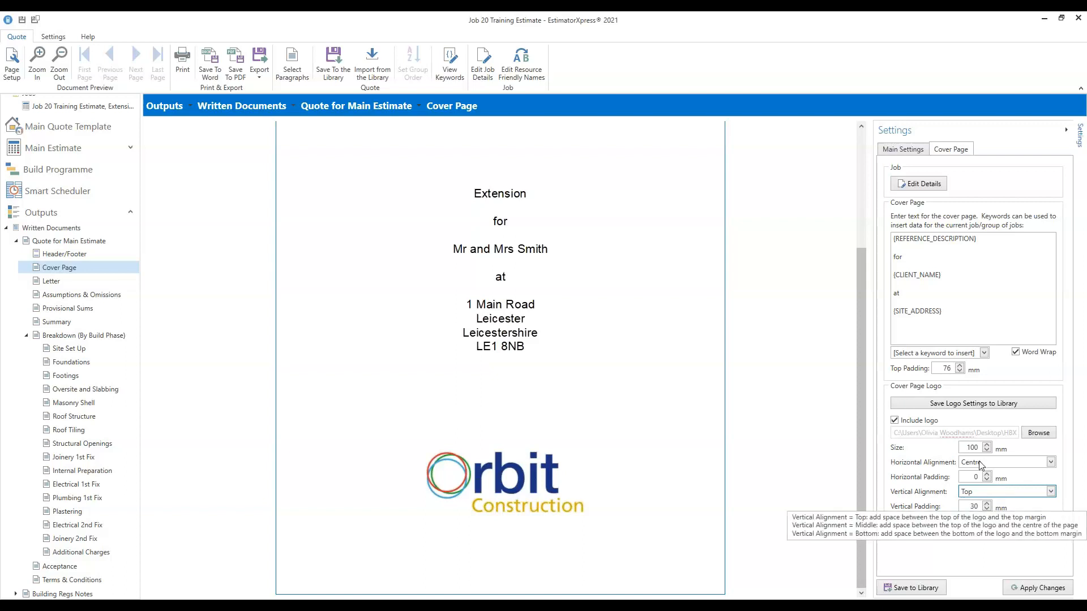
pyautogui.click(1050, 461)
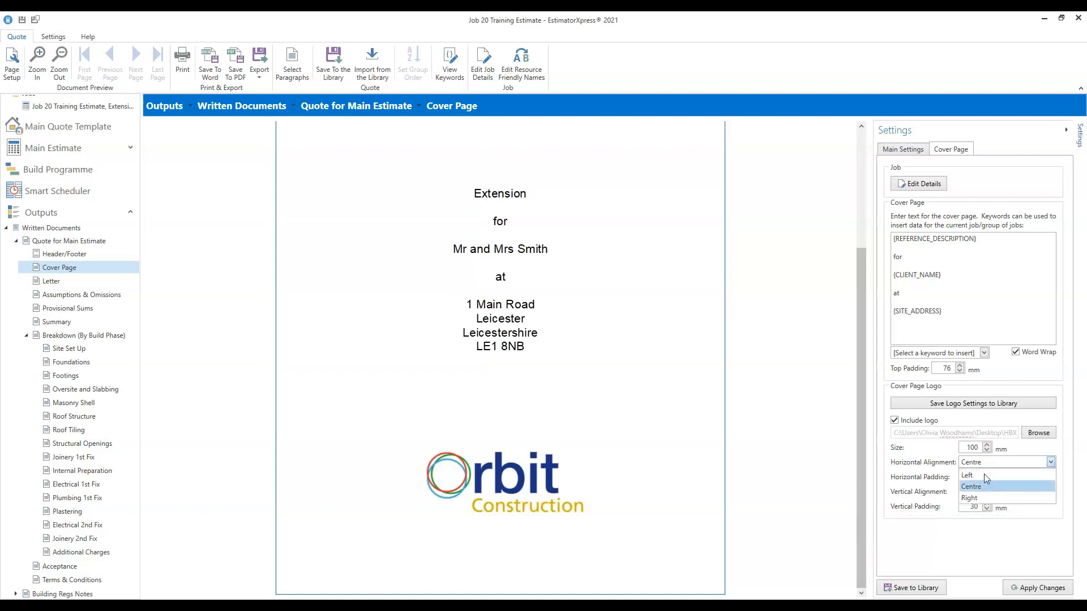
pyautogui.click(980, 486)
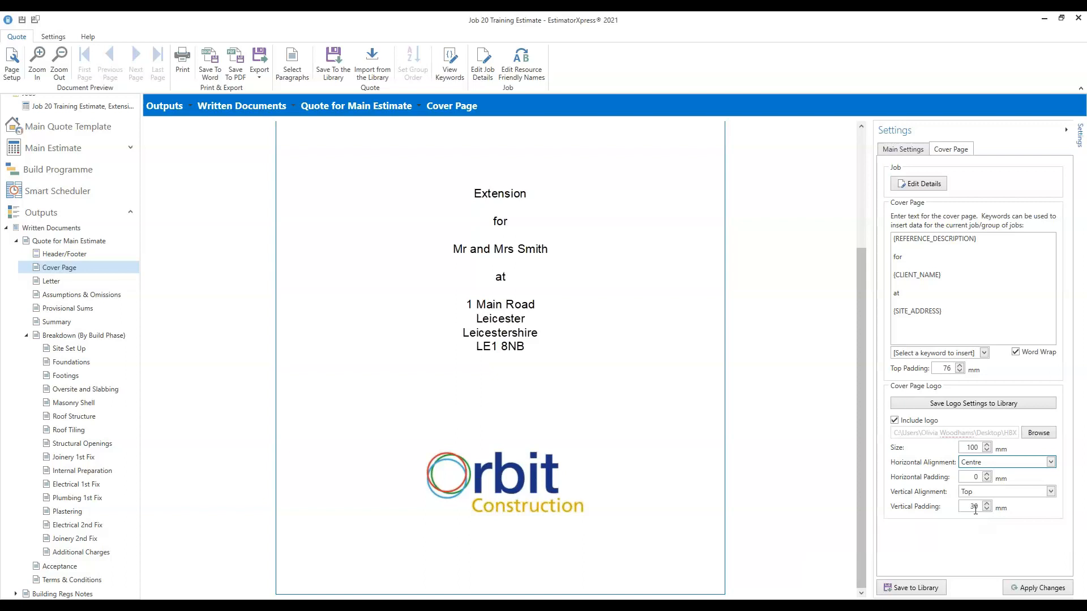
pyautogui.click(1041, 590)
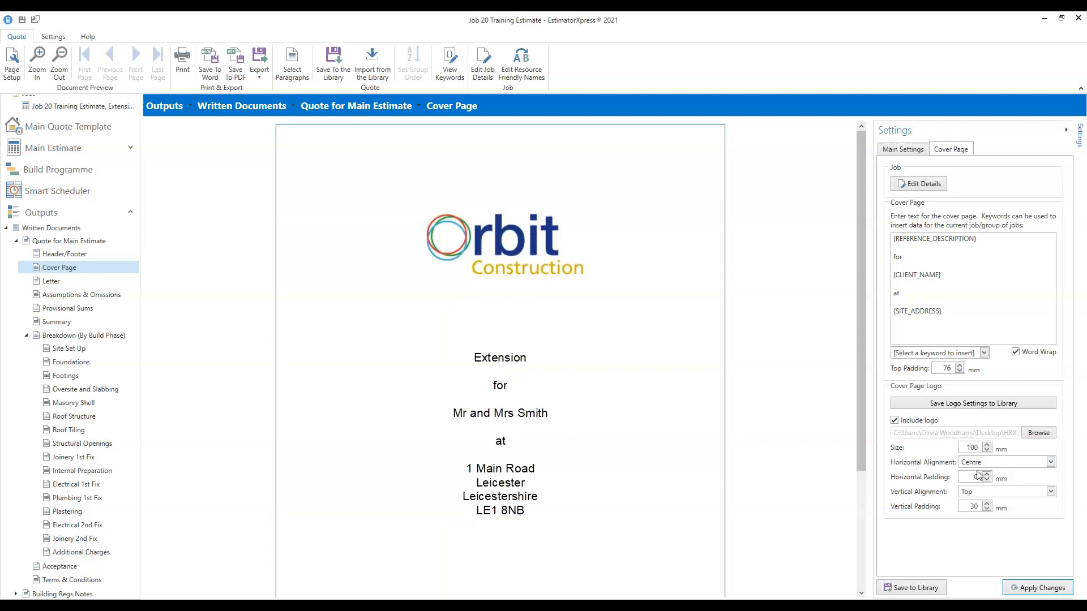
# Step: Try aligning the cover page logo Left with 20 mm horizontal padding, and return it to Centre with 0 mm
pyautogui.click(1050, 464)
pyautogui.click(1041, 471)
pyautogui.press('Tab')
pyautogui.write('20')
pyautogui.click(1026, 589)
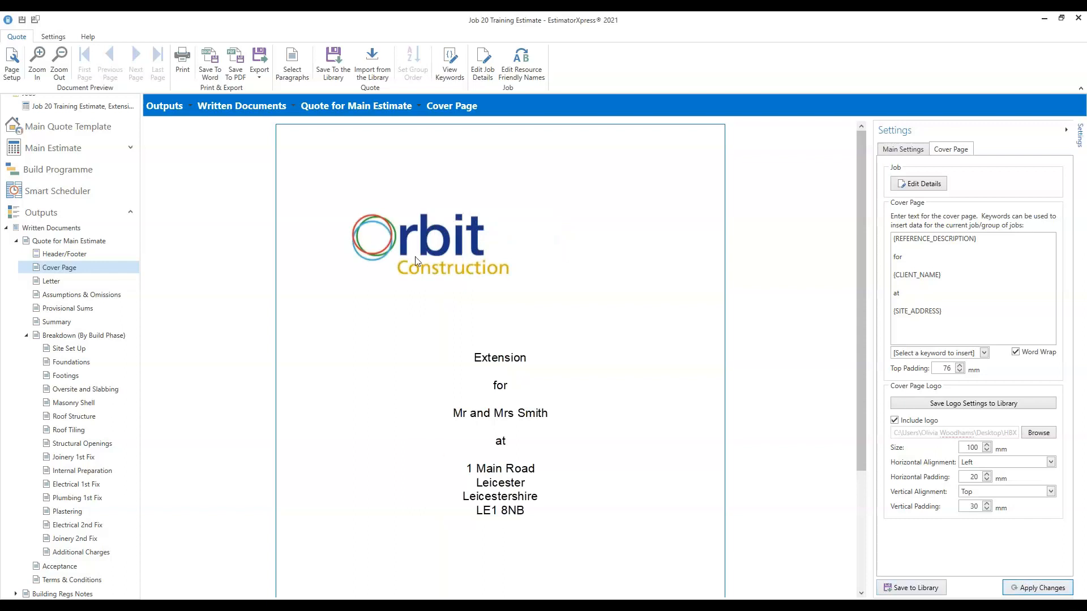
pyautogui.click(1050, 462)
pyautogui.click(990, 488)
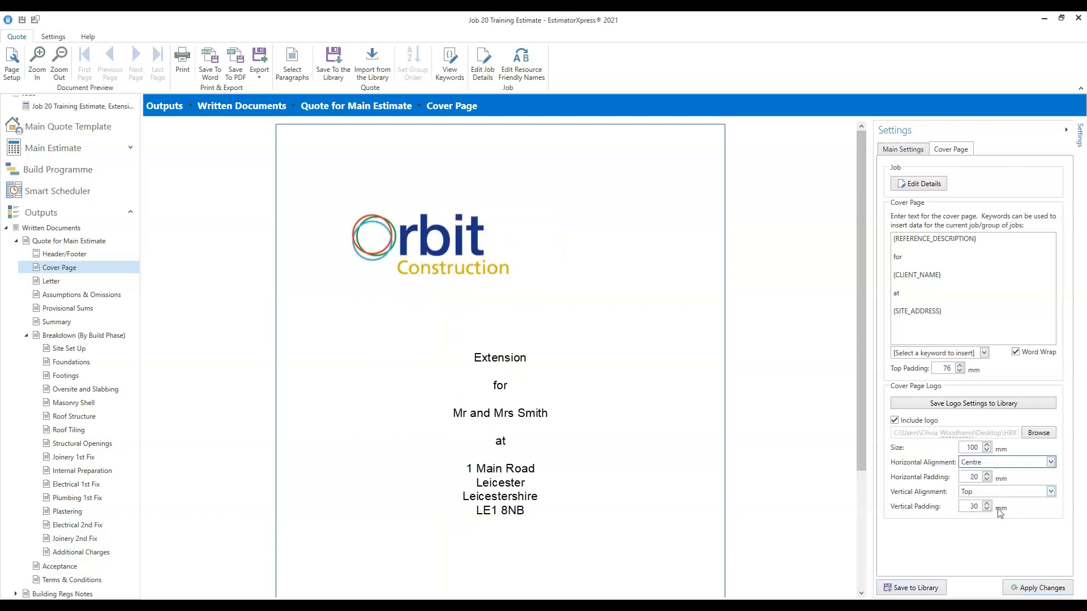
pyautogui.doubleClick(972, 476)
pyautogui.write('0')
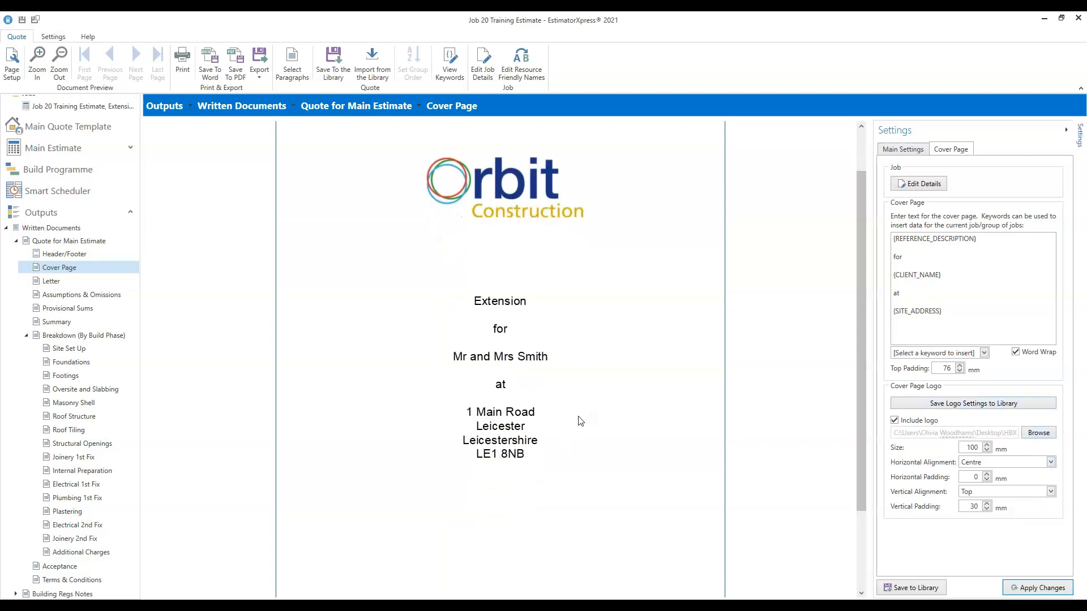
# Step: Examine the cover page's reference description keyword and the job details behind it, leaving the job name, description, number and status unedited
pyautogui.click(961, 253)
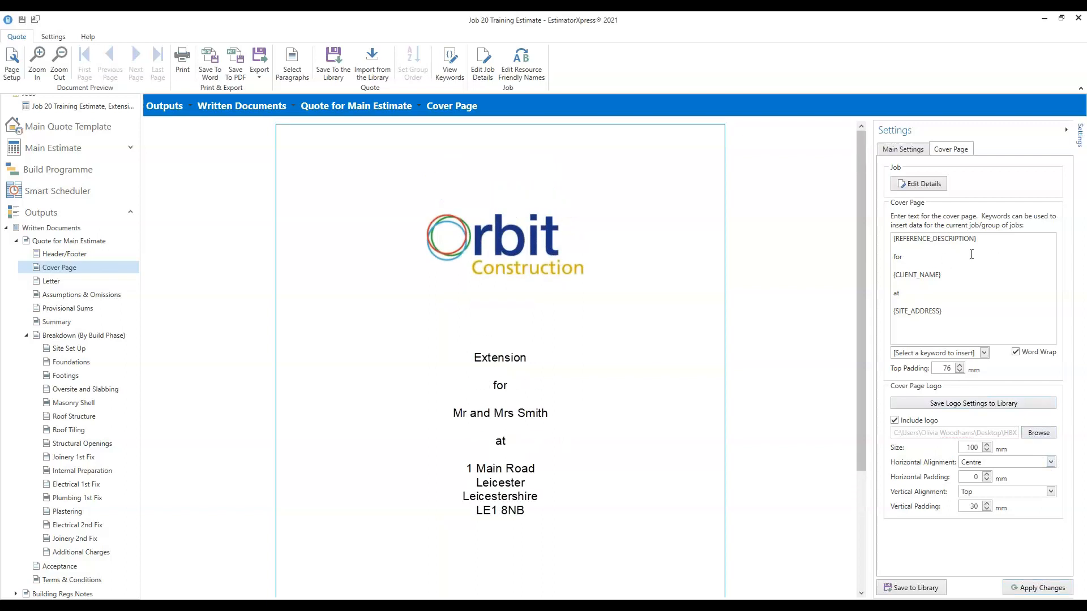
pyautogui.moveTo(978, 239); pyautogui.dragTo(893, 240)
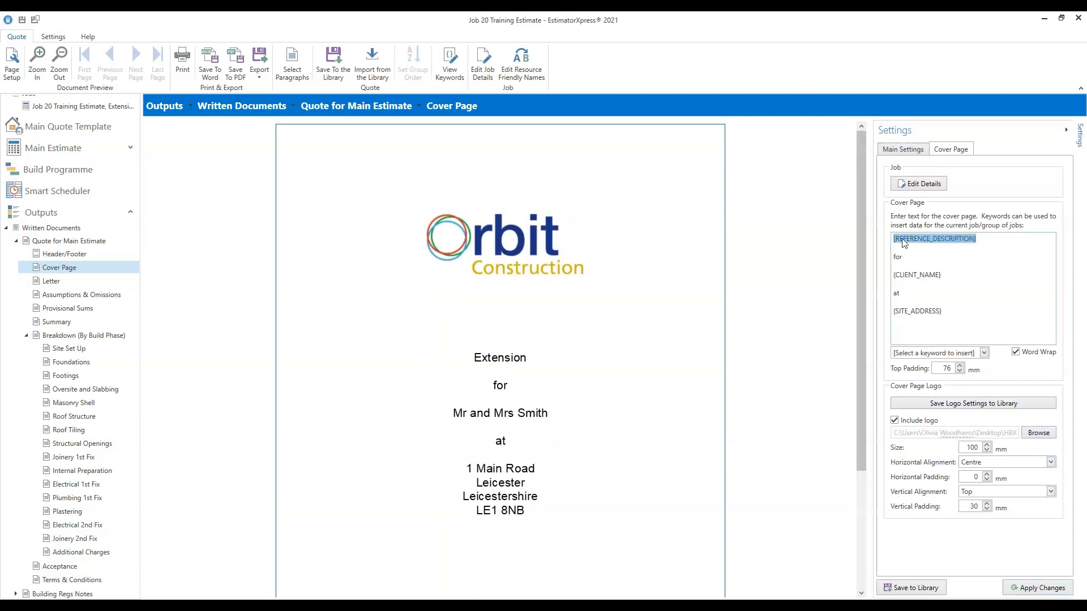
pyautogui.click(972, 285)
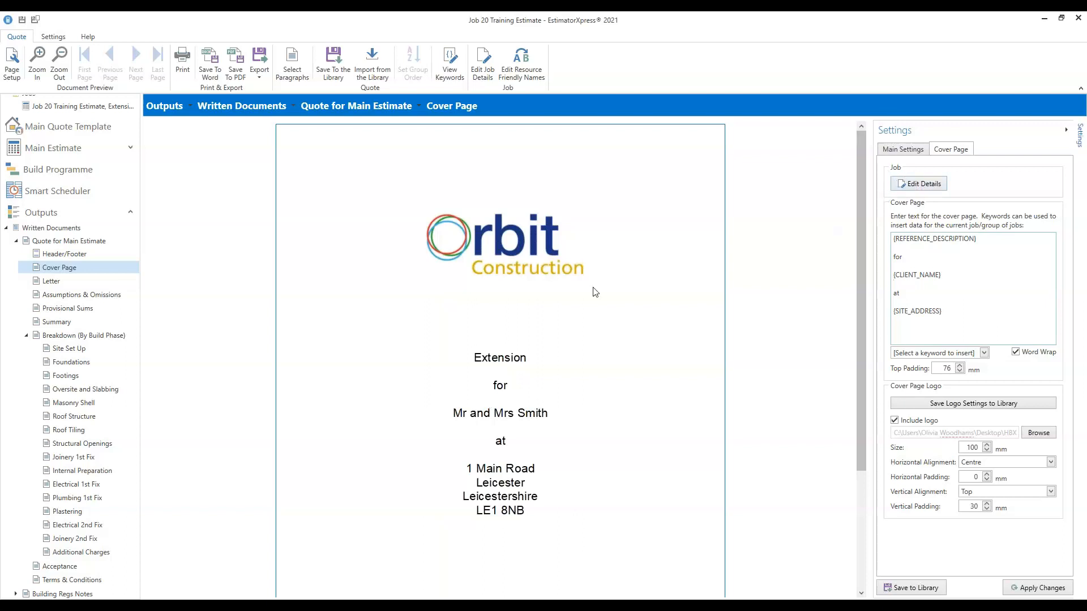
pyautogui.click(922, 184)
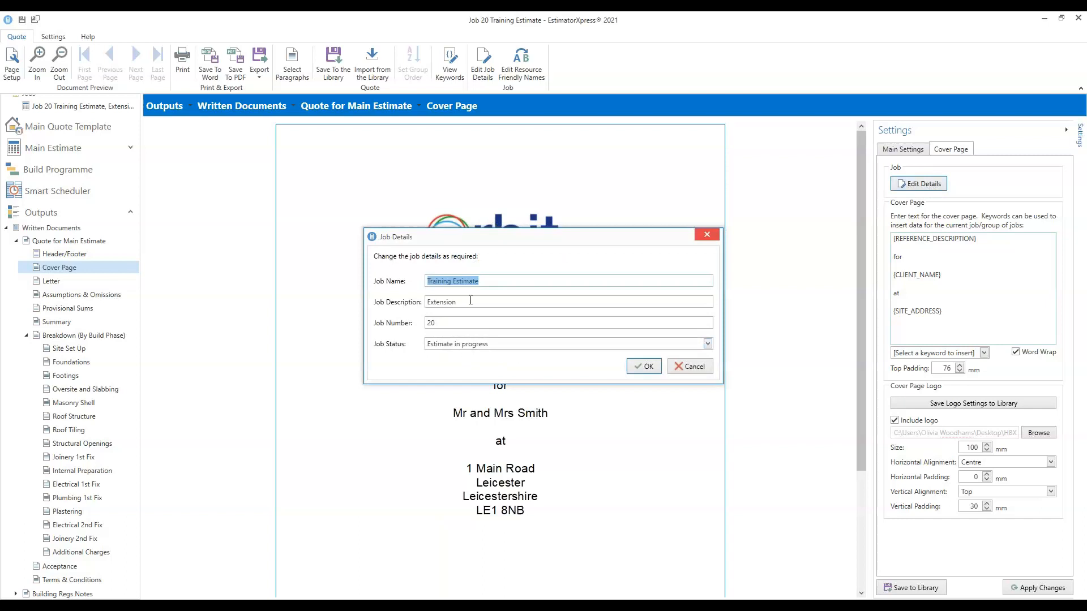
pyautogui.moveTo(525, 239); pyautogui.dragTo(565, 261)
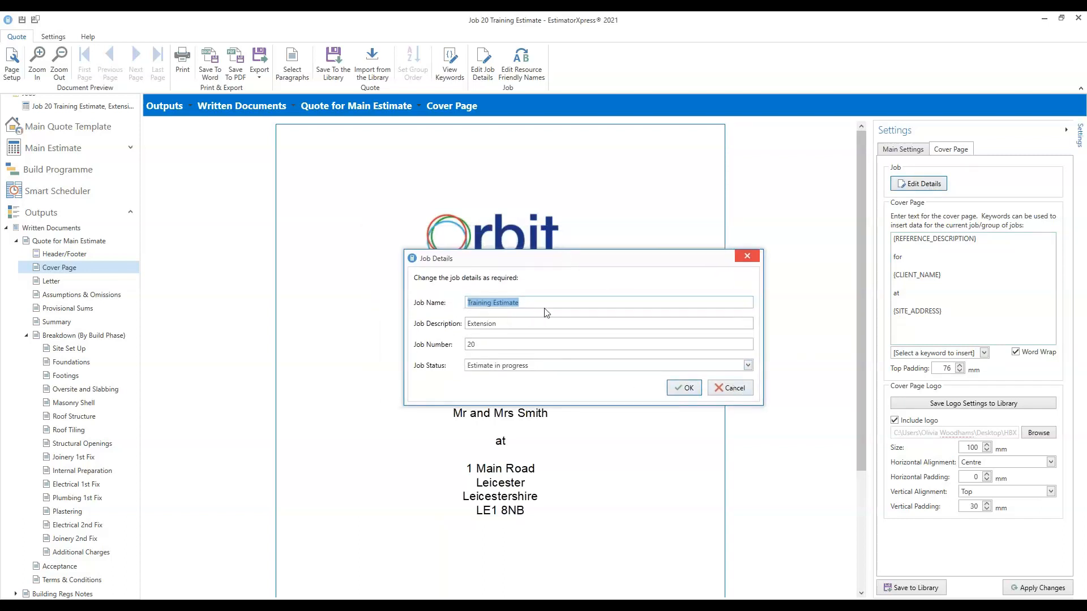
pyautogui.click(686, 388)
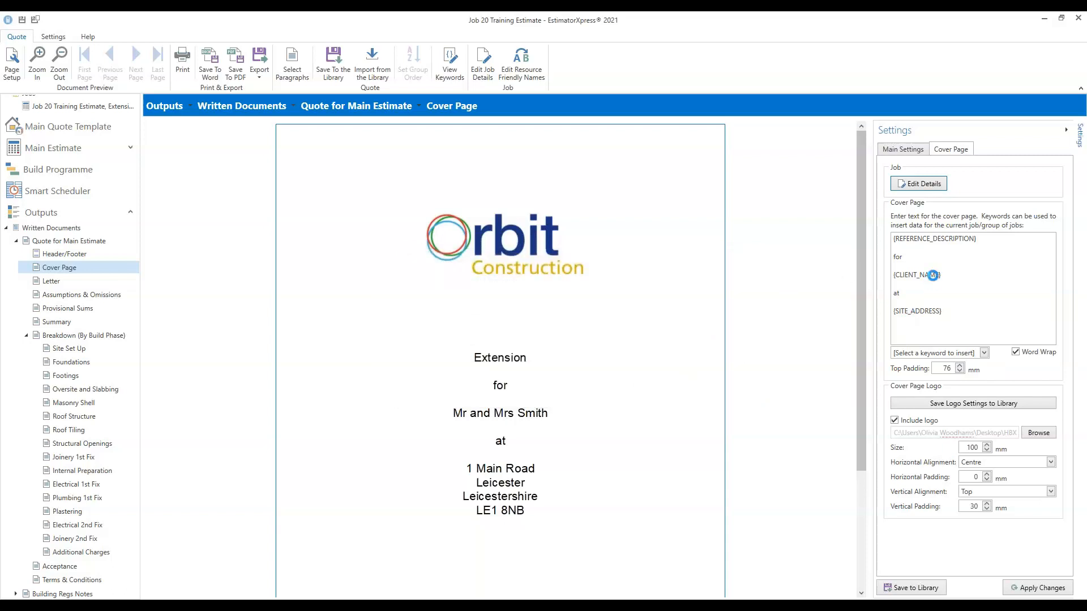
# Step: Insert the {NAME} keyword on a new line directly below {REFERENCE_DESCRIPTION} in the cover page text
pyautogui.click(972, 248)
pyautogui.press('Return')
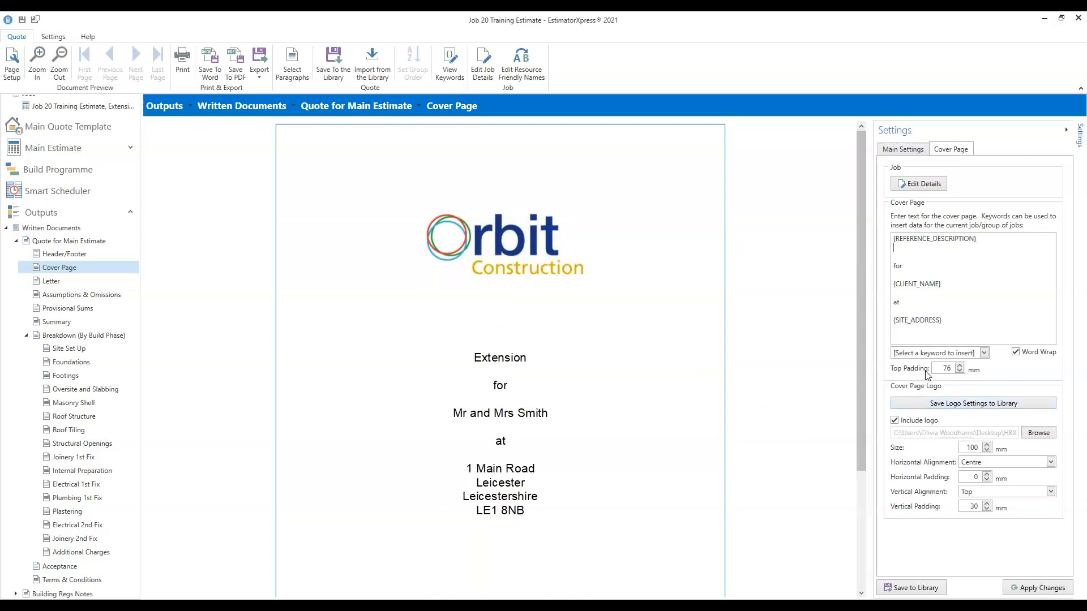
pyautogui.click(985, 353)
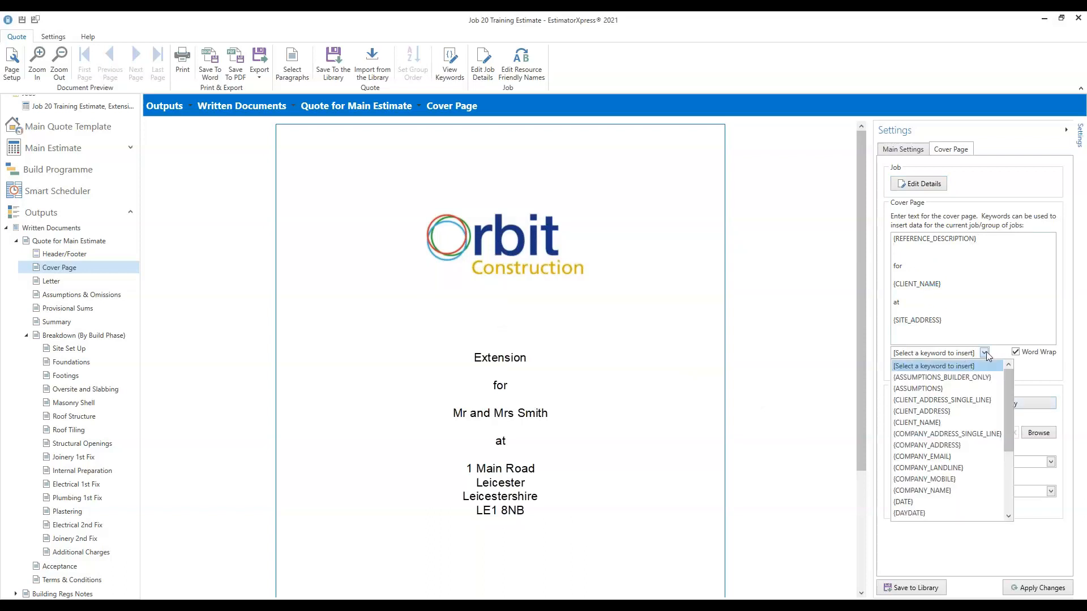
pyautogui.scroll(-3, 949, 421)
pyautogui.scroll(-1, 949, 422)
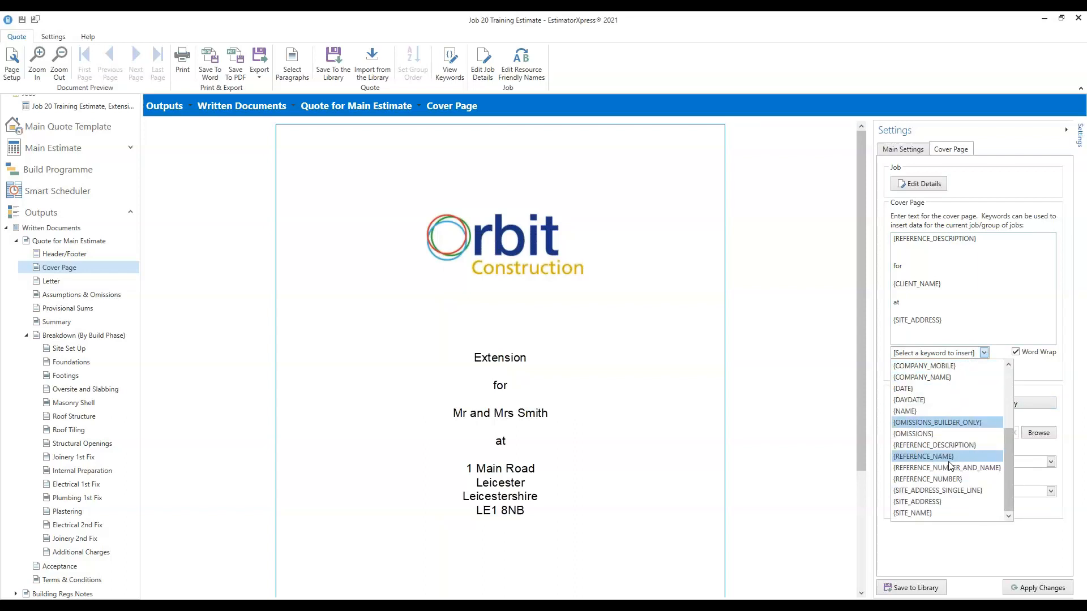
pyautogui.scroll(4, 951, 465)
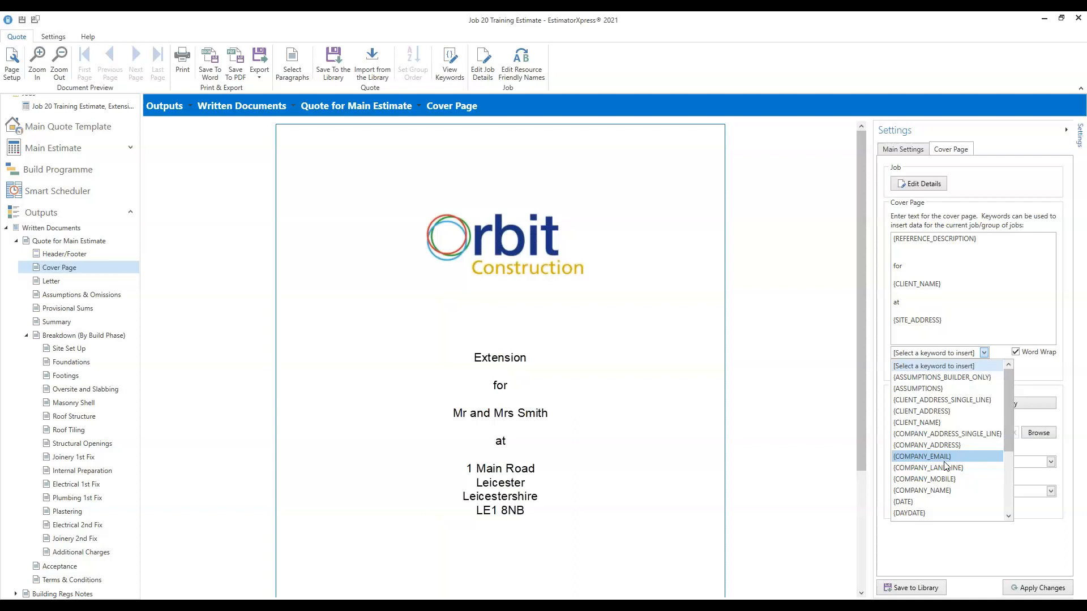
pyautogui.scroll(-1, 944, 462)
pyautogui.click(912, 489)
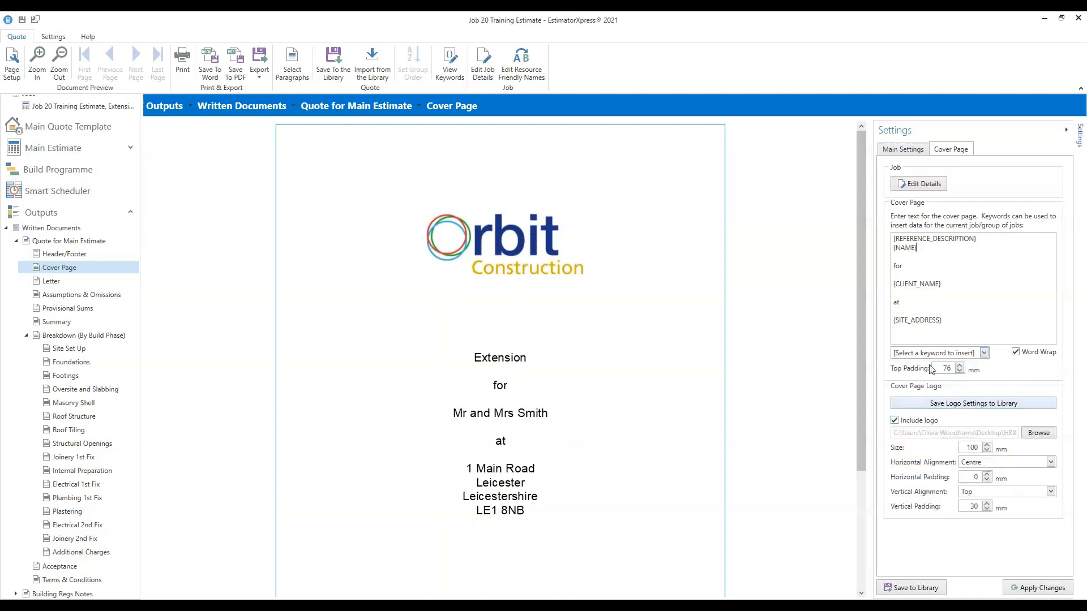
# Step: Apply the cover page text containing {NAME}, and remove that keyword line from below {REFERENCE_DESCRIPTION} again
pyautogui.click(1039, 589)
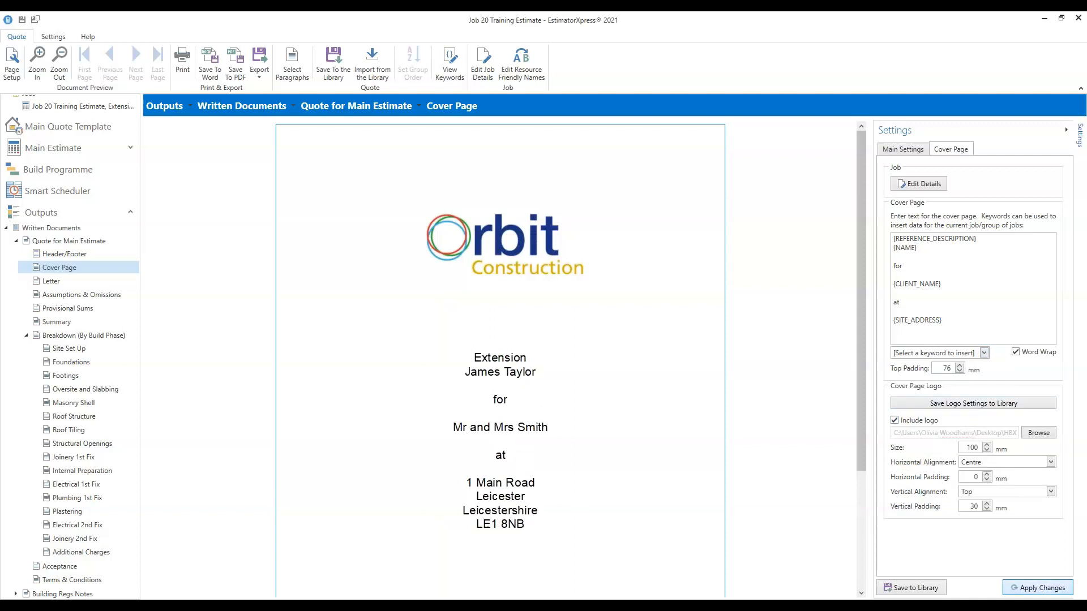
pyautogui.moveTo(935, 251); pyautogui.dragTo(895, 249)
pyautogui.press('BackSpace')
pyautogui.press('BackSpace')
# Step: Look through the keywords available for the cover page text without inserting one
pyautogui.click(983, 352)
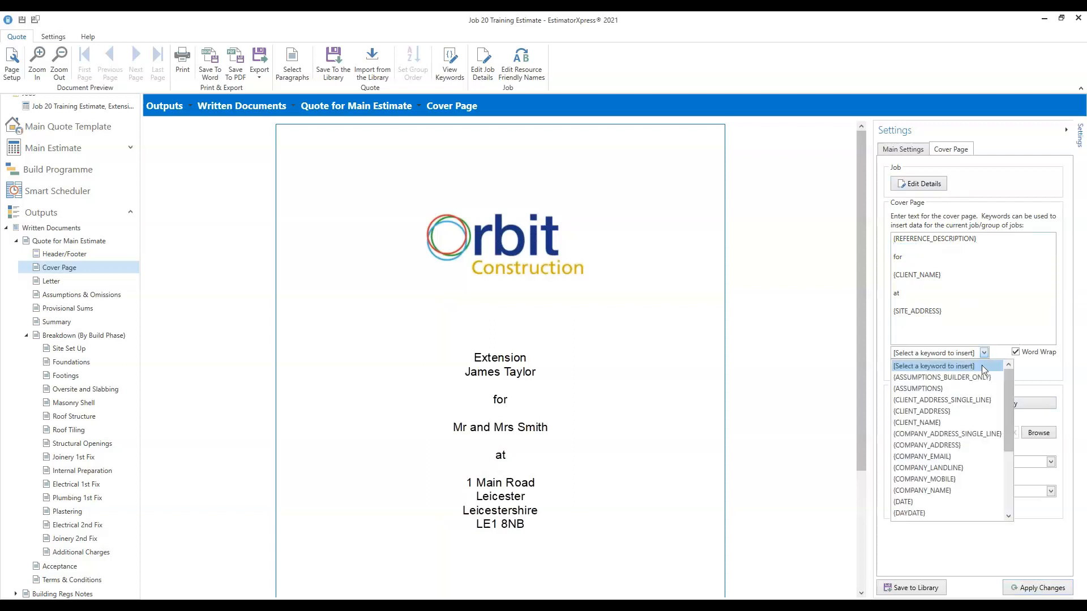
pyautogui.scroll(-1, 967, 422)
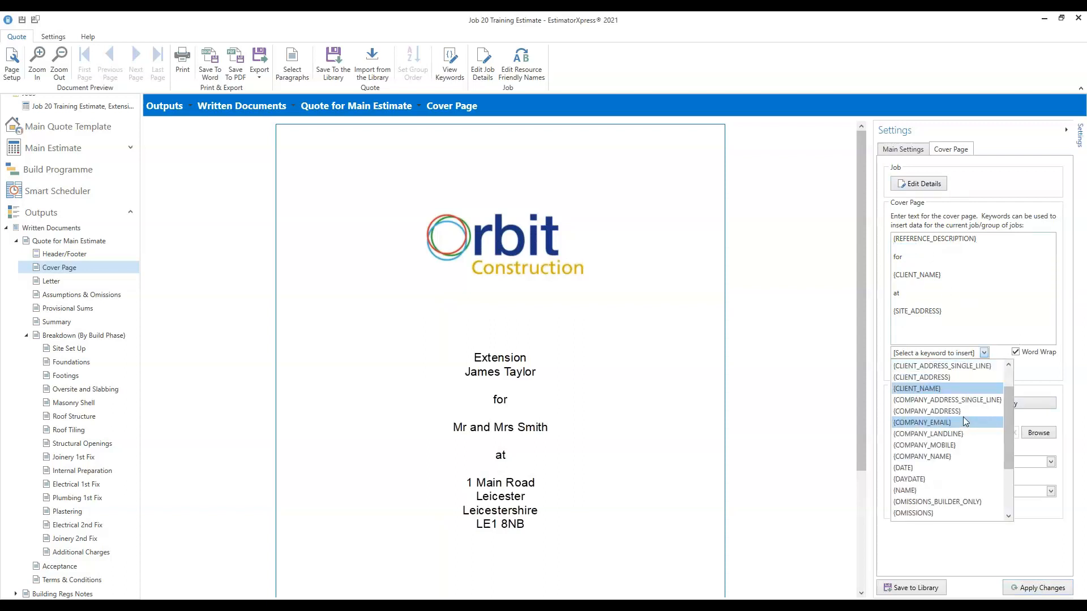
pyautogui.scroll(1, 963, 416)
pyautogui.click(980, 263)
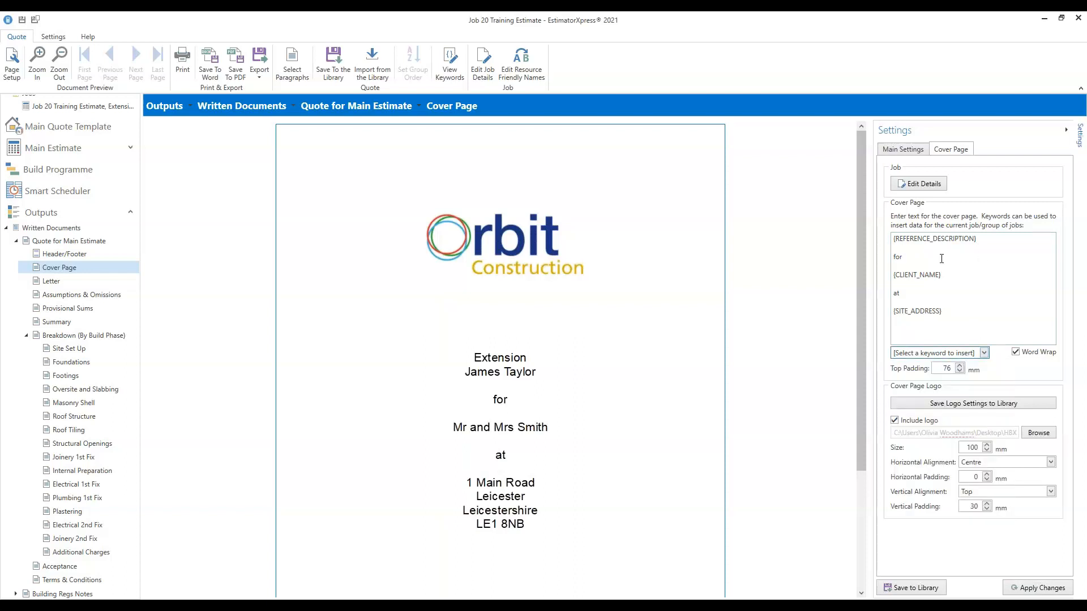
# Step: Change the job description to "Lean-To Extension" in the job details
pyautogui.click(928, 184)
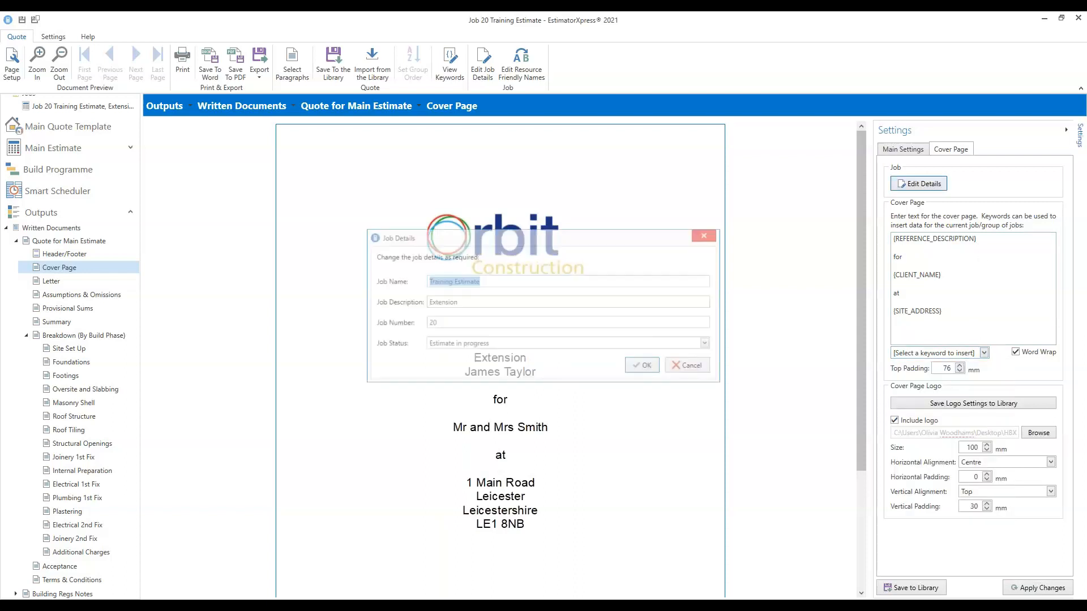
pyautogui.click(467, 300)
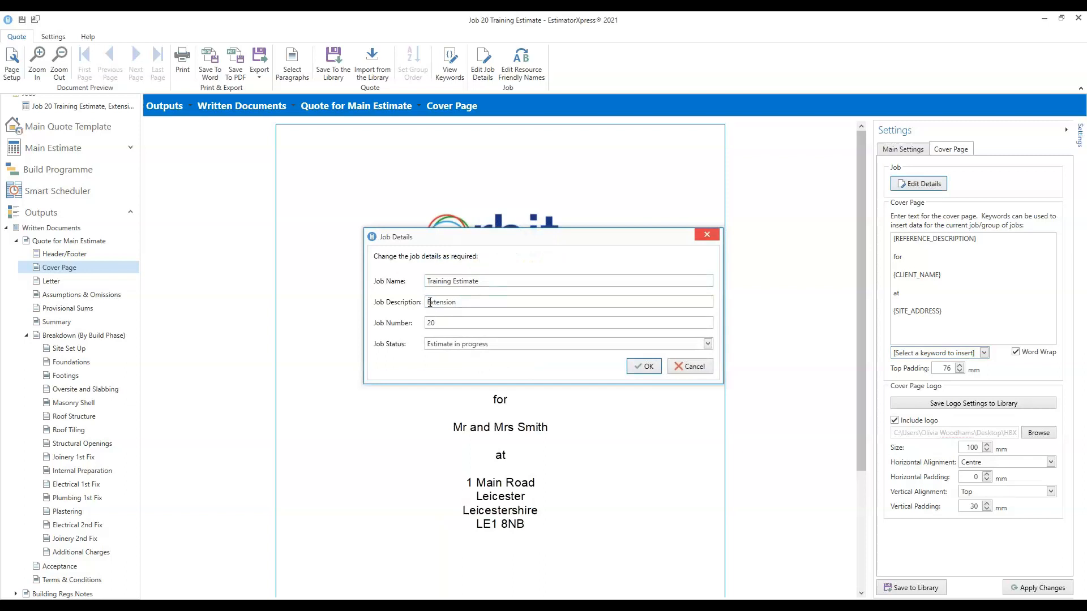
pyautogui.write('Lean-To')
pyautogui.click(644, 366)
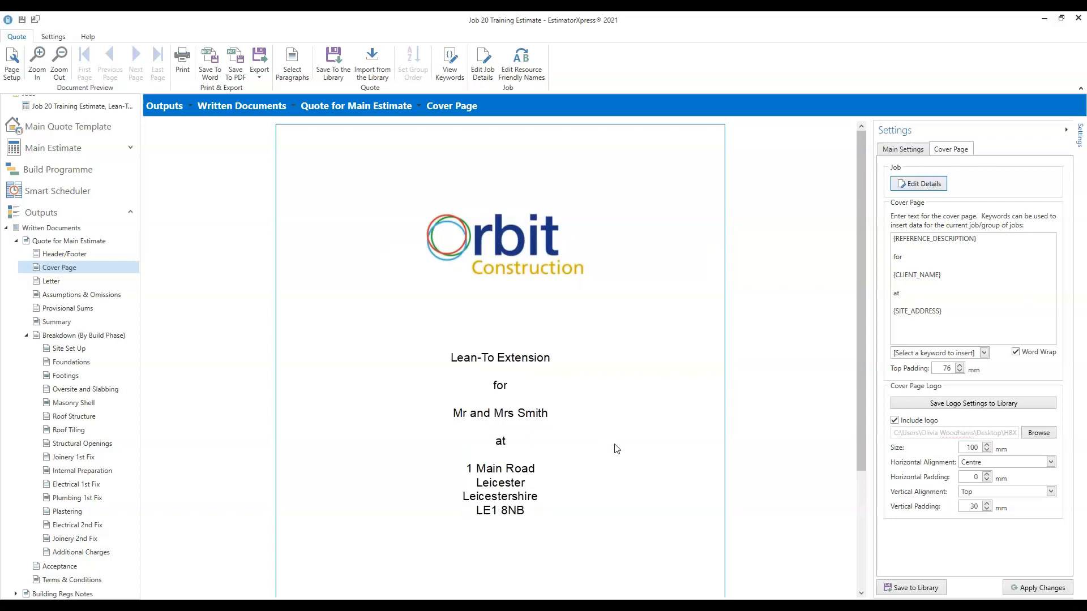
# Step: Review the cover page preview against its {REFERENCE_DESCRIPTION} and {CLIENT_NAME} keywords, leaving the text unedited
pyautogui.scroll(-1, 612, 450)
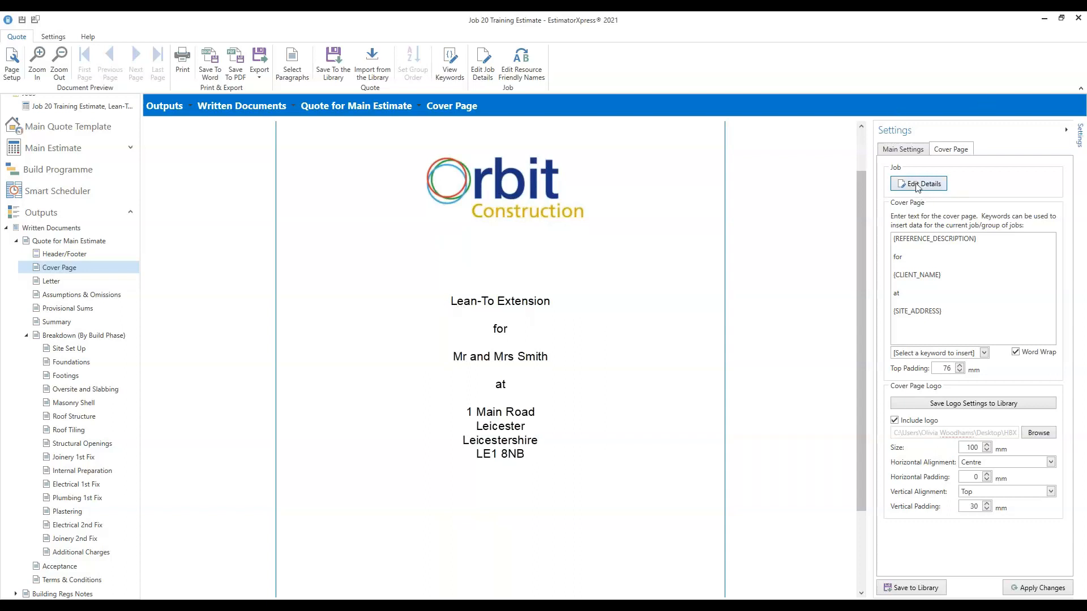
pyautogui.click(978, 253)
pyautogui.doubleClick(976, 278)
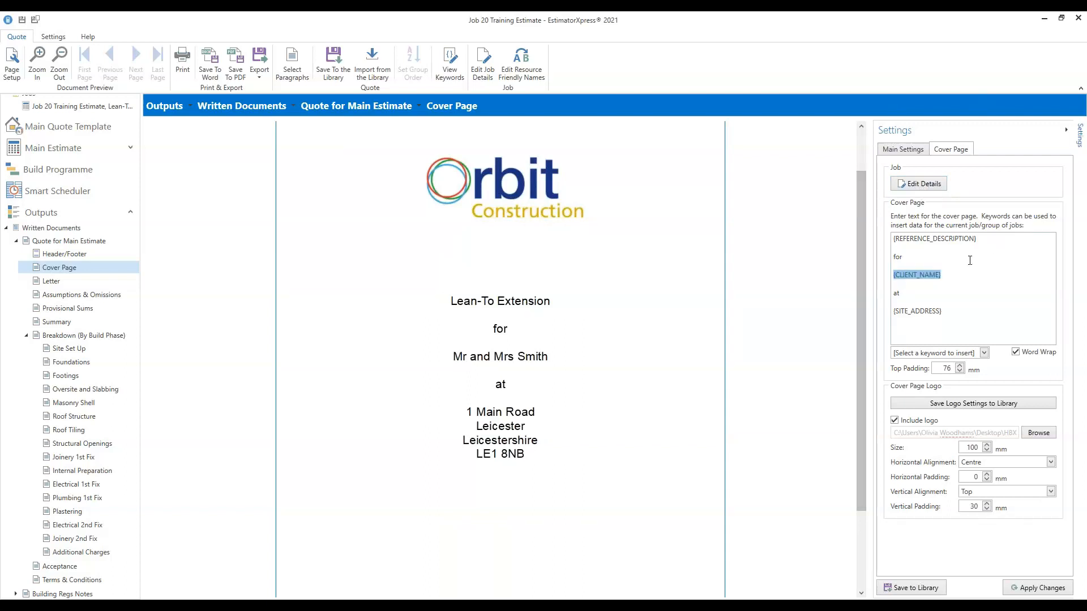
pyautogui.click(1007, 249)
pyautogui.moveTo(1007, 240); pyautogui.dragTo(898, 238)
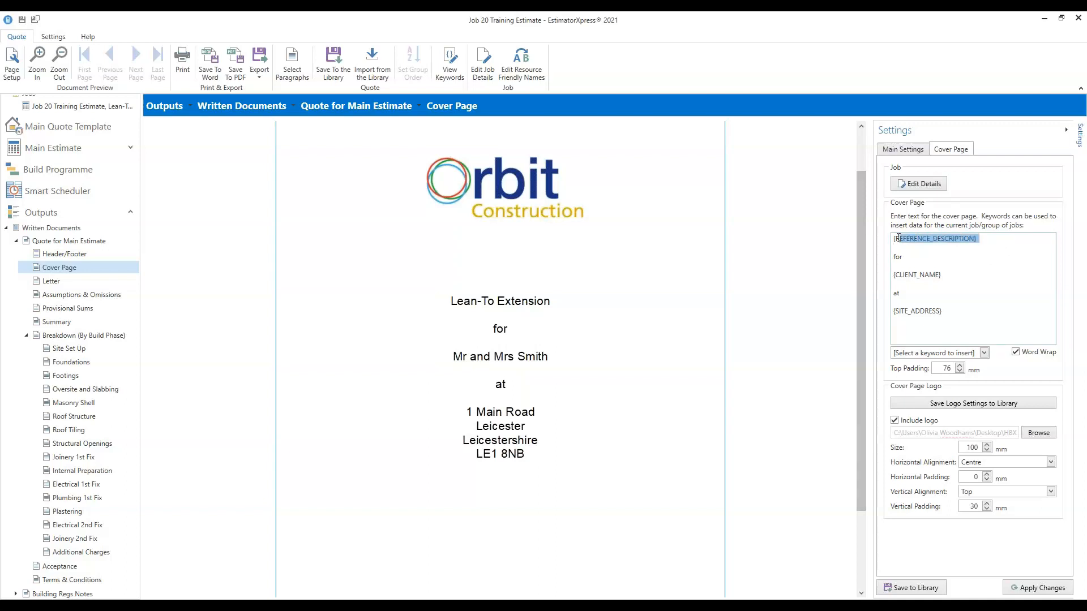
pyautogui.click(956, 277)
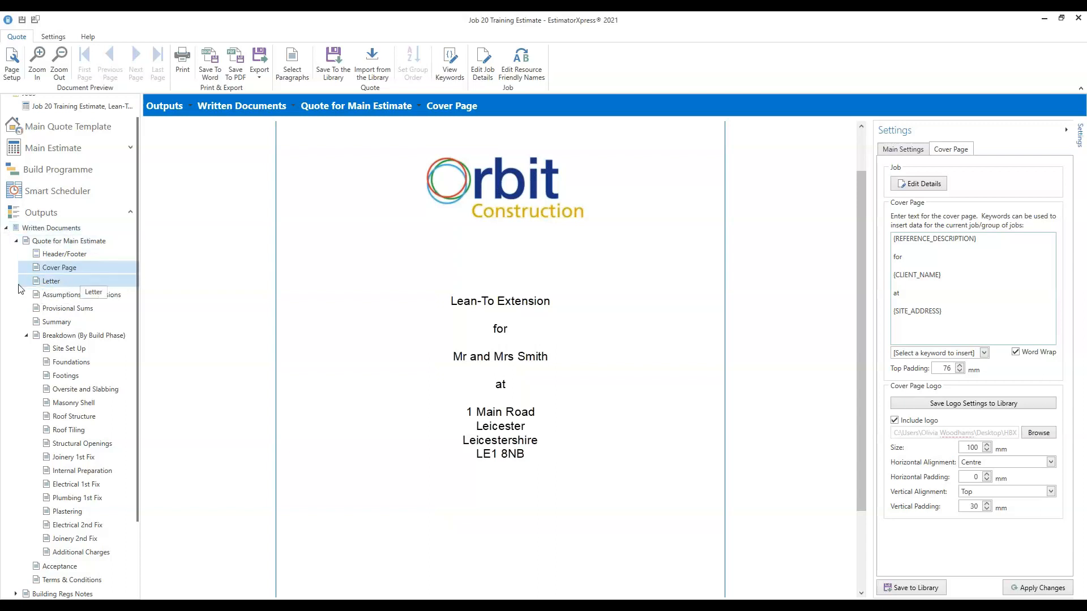
# Step: In the quote's Letter, keep the Extension paragraph and reword its opening to "Thank you very much for your valued enquiry"
pyautogui.click(49, 281)
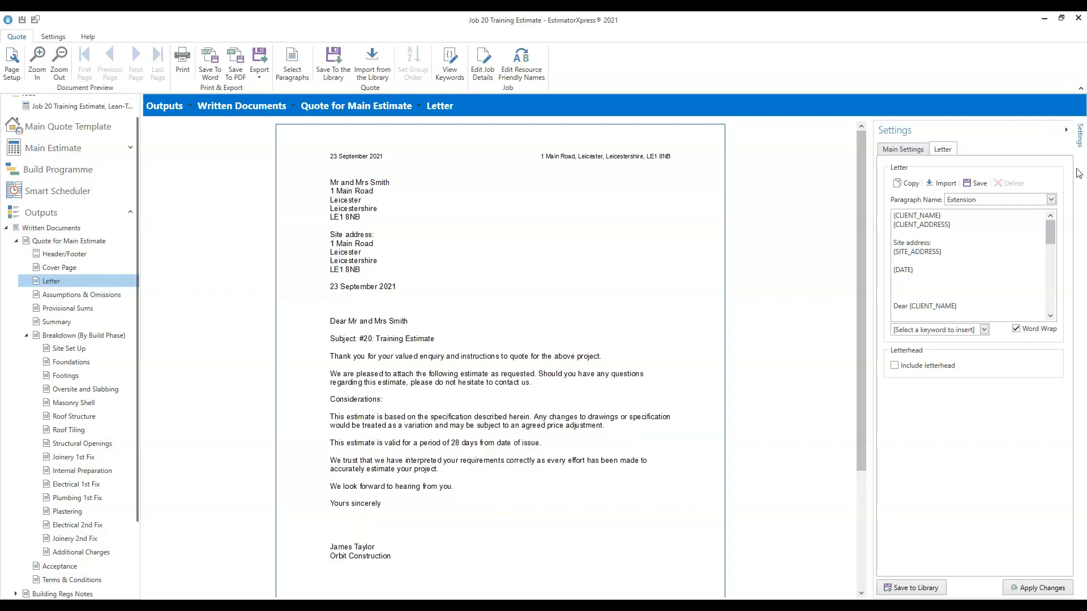
pyautogui.click(1050, 200)
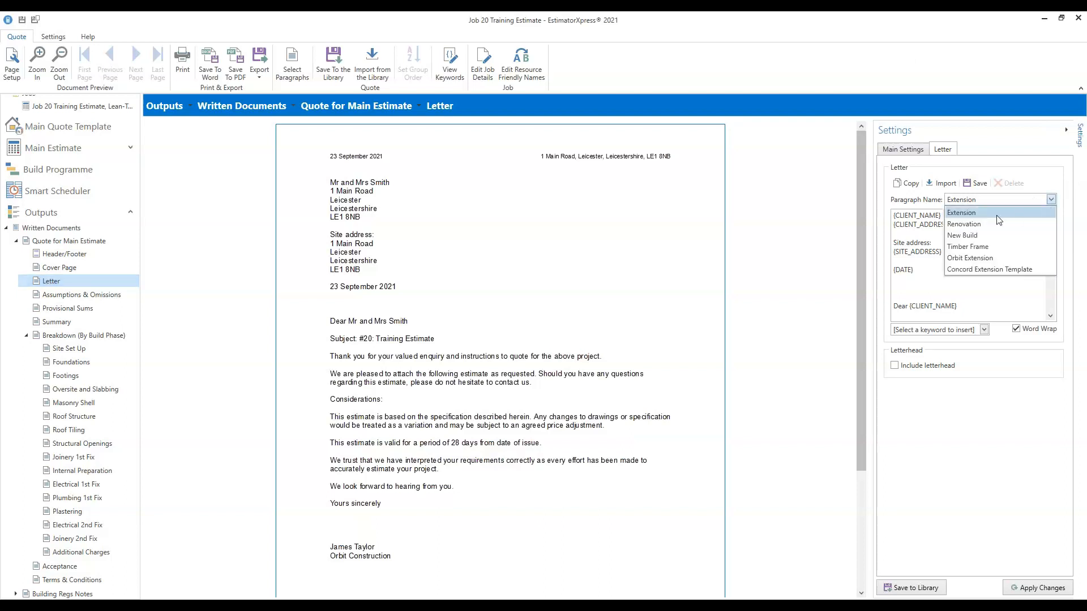
pyautogui.click(966, 213)
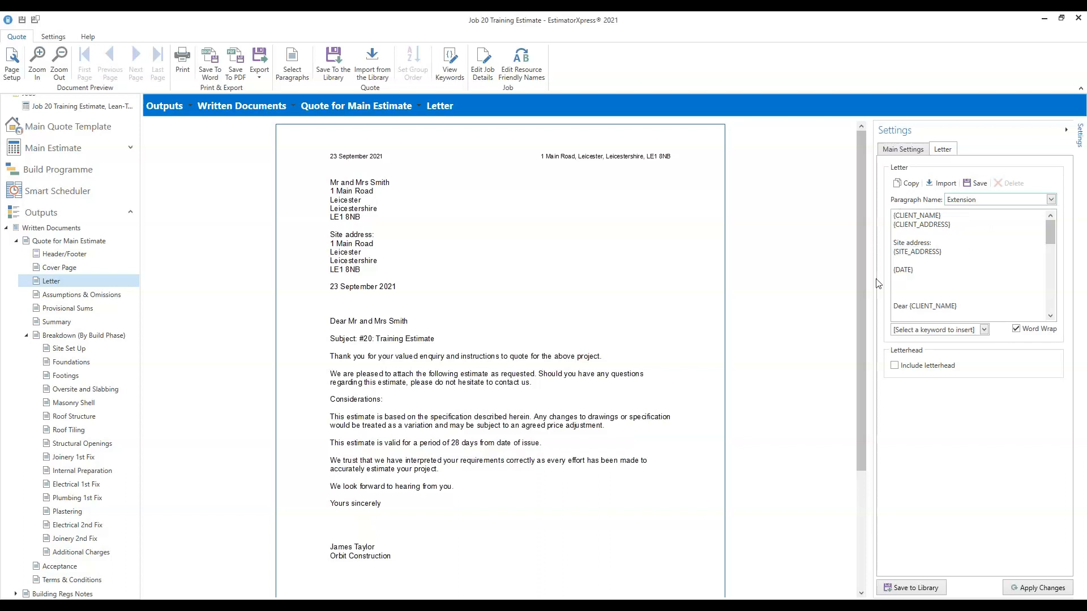
pyautogui.moveTo(1052, 228); pyautogui.dragTo(1055, 255)
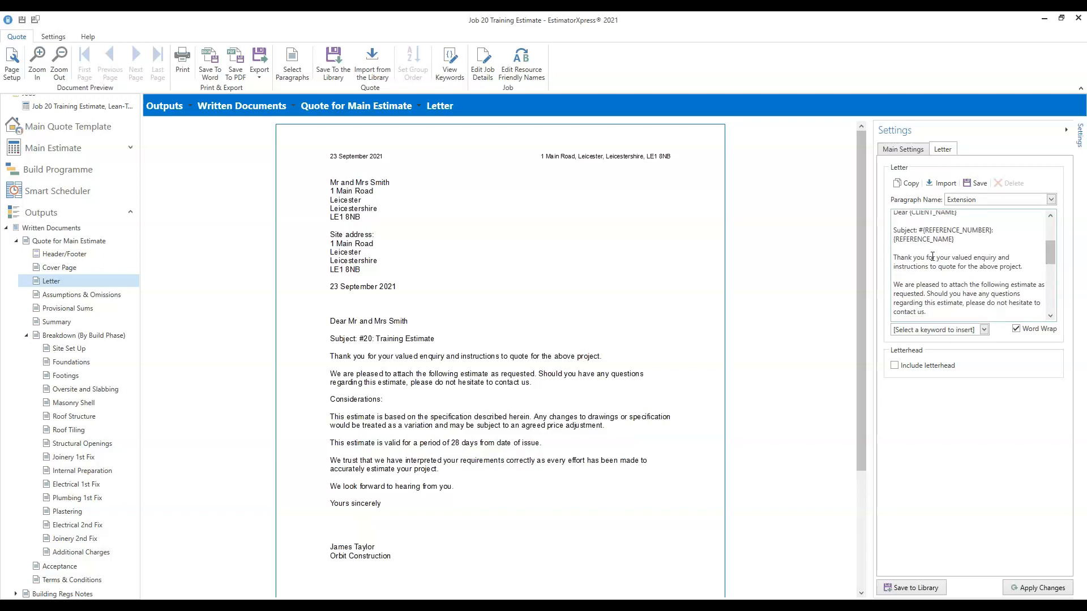
pyautogui.write('very much')
# Step: Save the edited letter text to the library under the paragraph name Extension
pyautogui.click(976, 182)
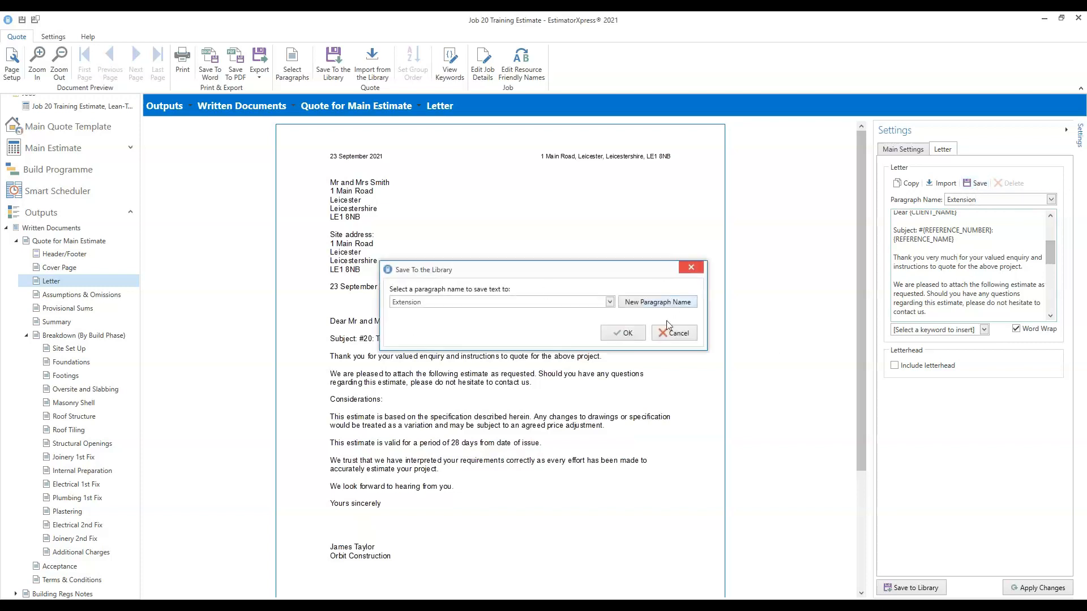
pyautogui.click(627, 334)
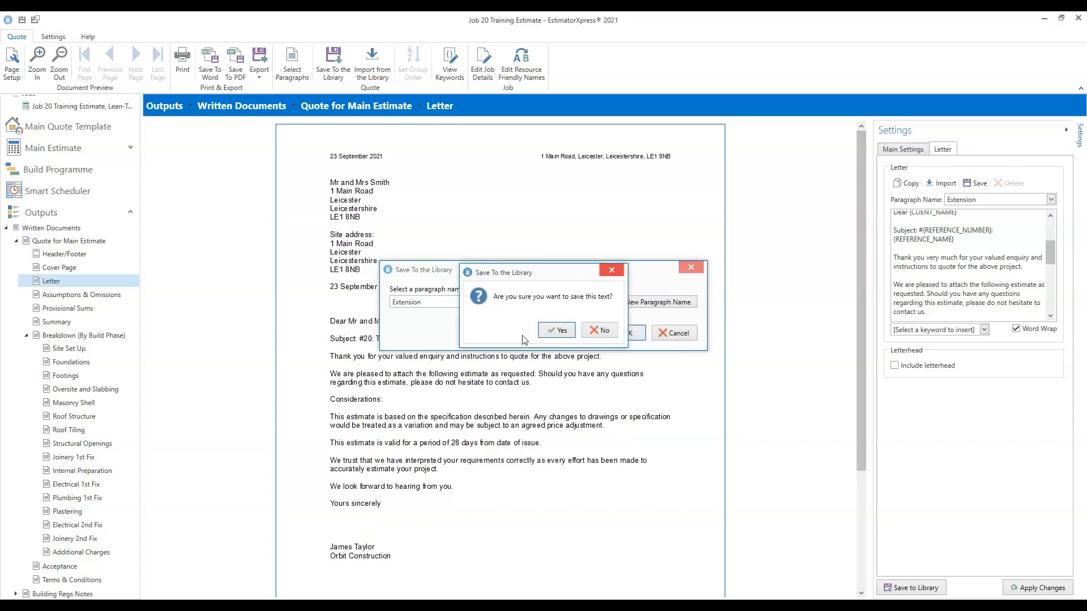
pyautogui.click(555, 331)
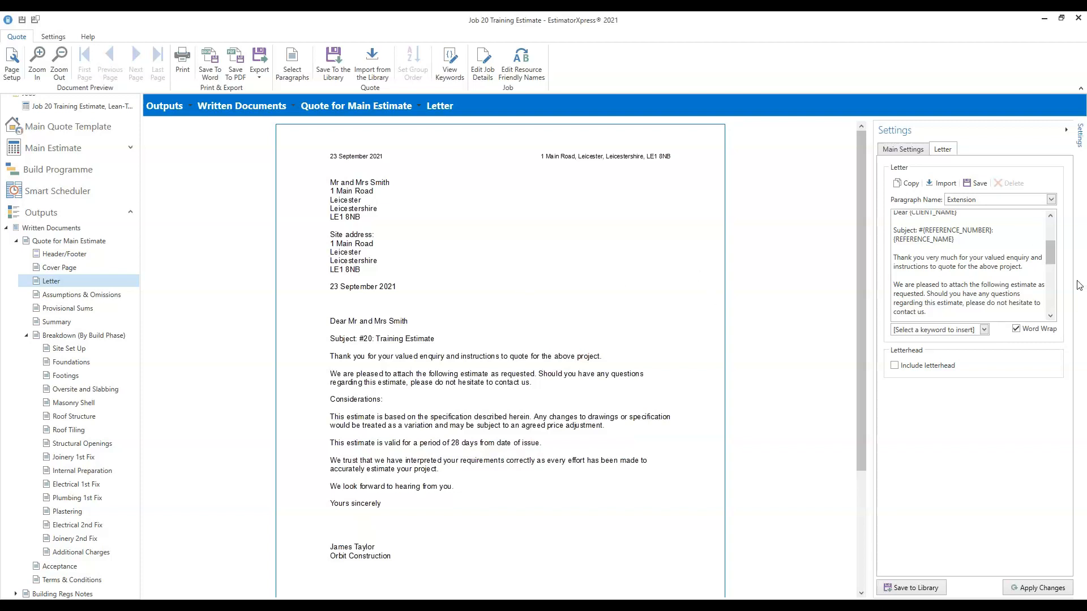
# Step: Examine the letter's body text from the thank-you line to the sign-off keywords, leaving it unedited
pyautogui.scroll(-1, 1004, 300)
pyautogui.scroll(-6, 1004, 300)
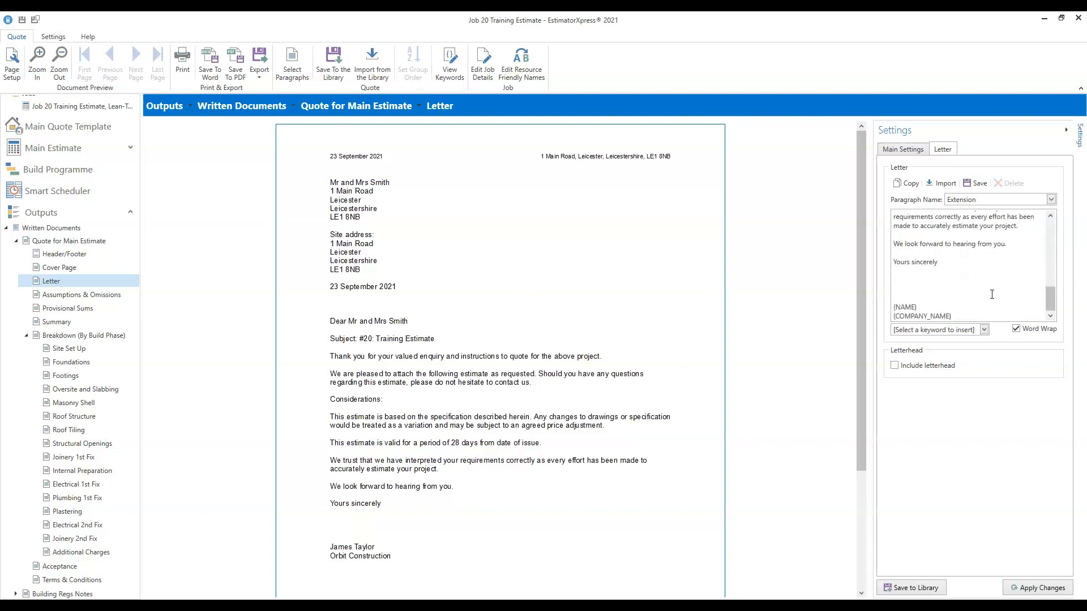
pyautogui.moveTo(966, 268); pyautogui.dragTo(896, 279)
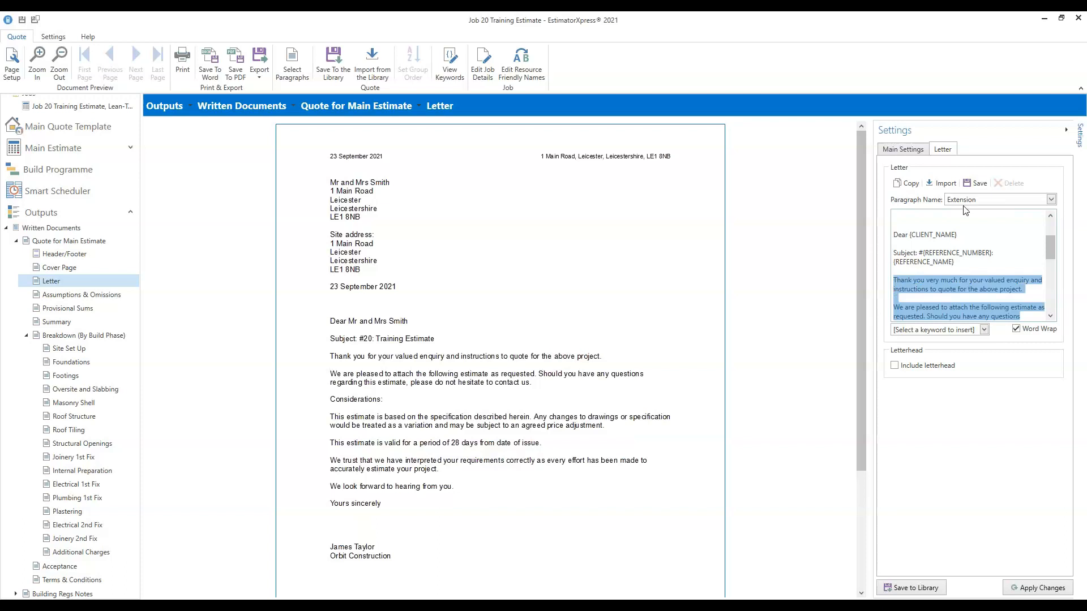
pyautogui.click(996, 260)
pyautogui.moveTo(1049, 248); pyautogui.dragTo(1049, 301)
pyautogui.moveTo(989, 277); pyautogui.dragTo(894, 300)
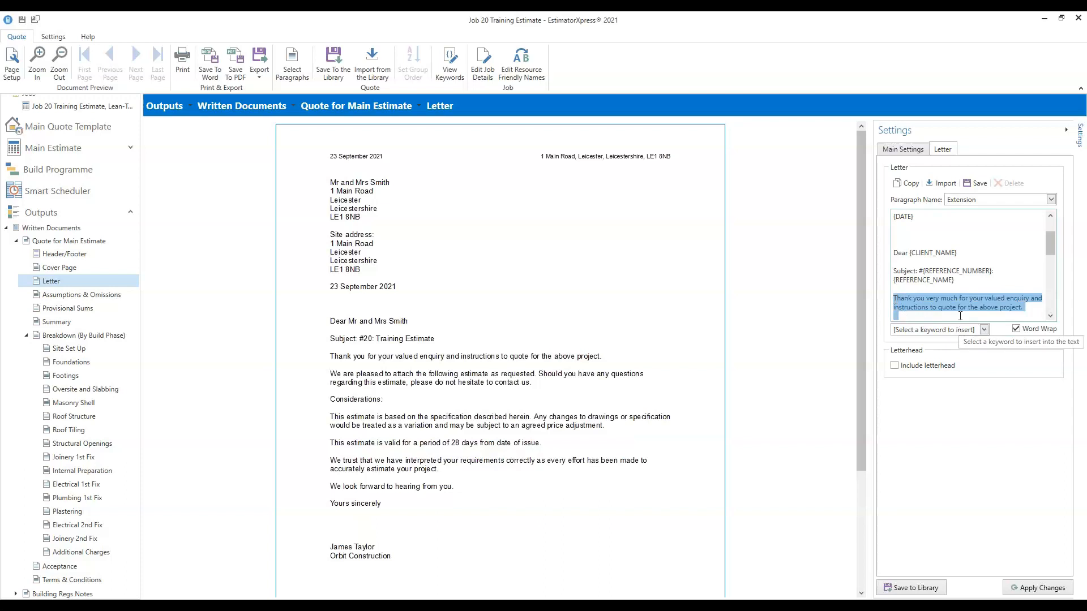
pyautogui.scroll(-1, 963, 290)
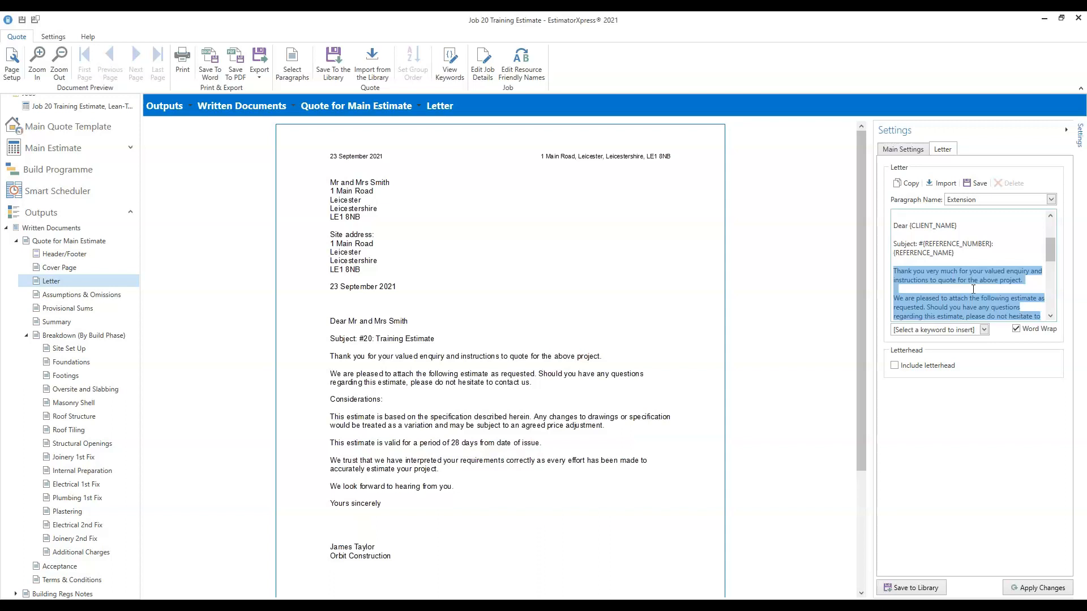
pyautogui.click(995, 249)
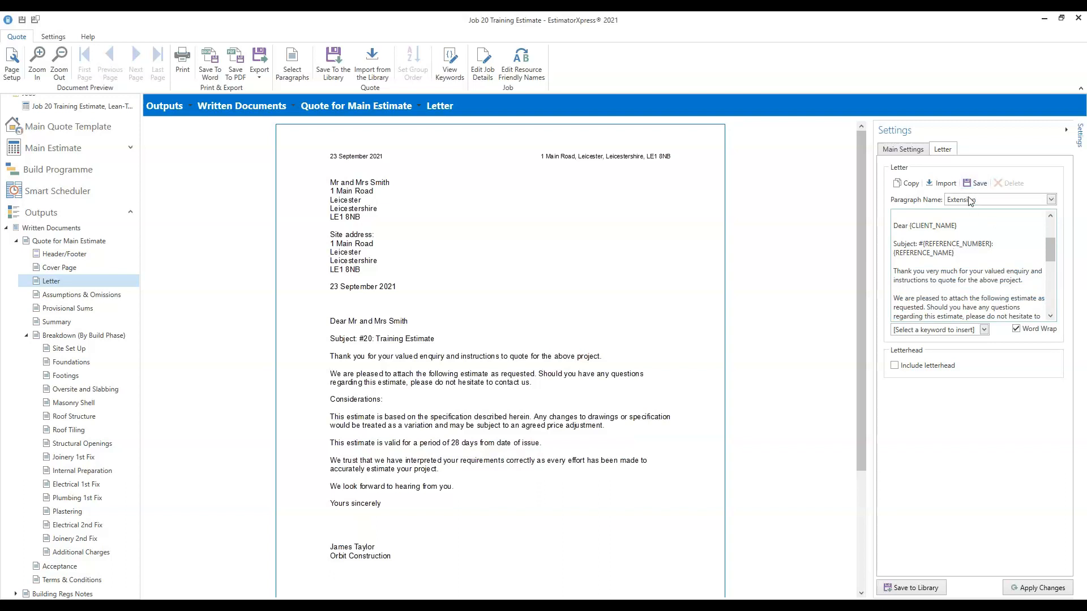
# Step: Examine the options for saving the letter text under a new or existing library paragraph name, and cancel without saving
pyautogui.click(976, 183)
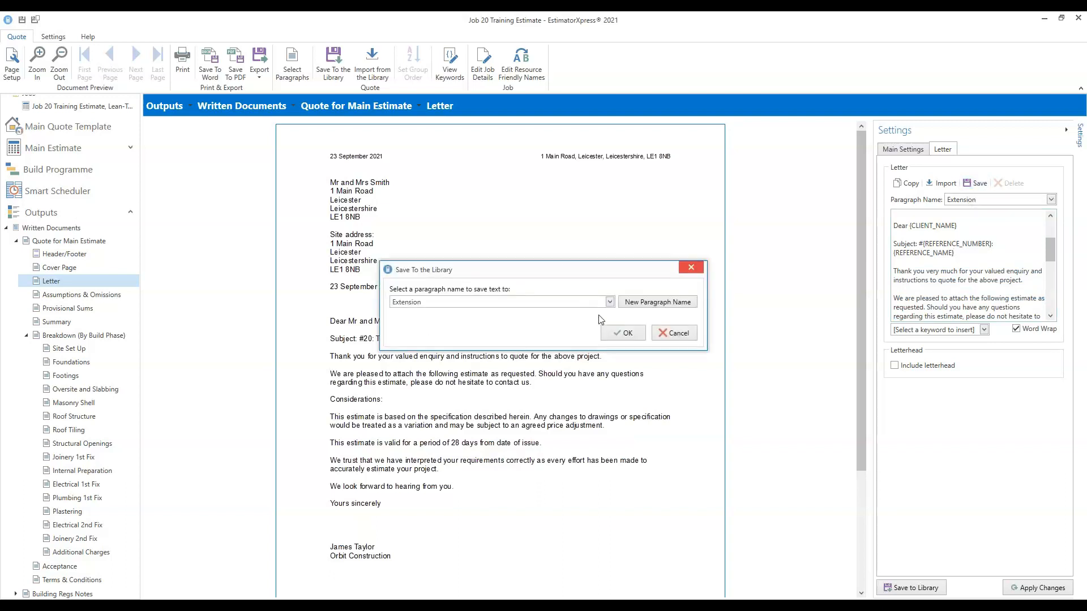
pyautogui.click(665, 305)
pyautogui.click(707, 273)
pyautogui.click(611, 303)
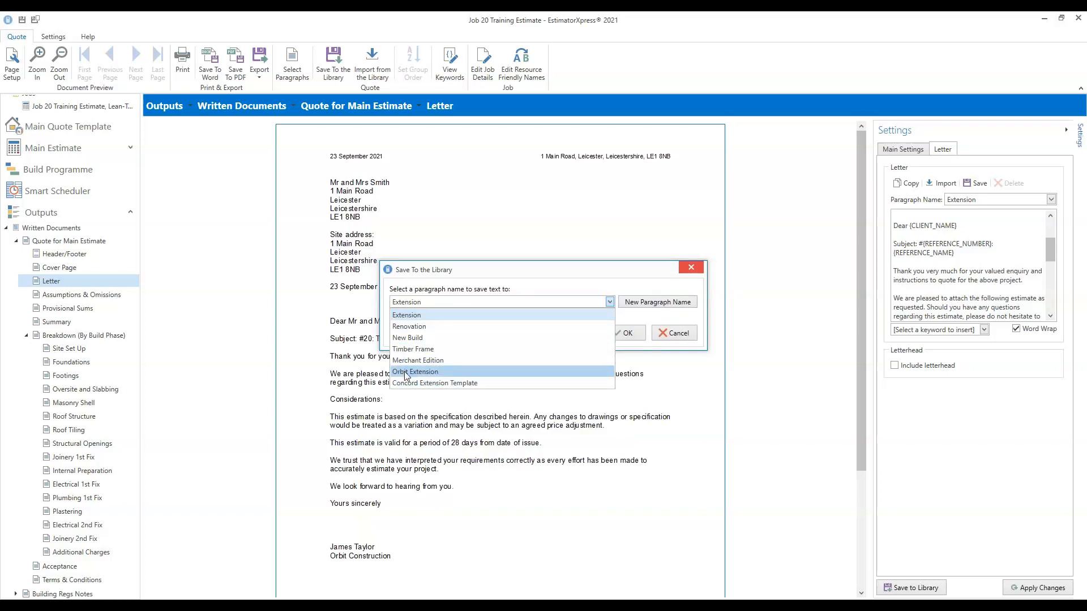
pyautogui.click(407, 315)
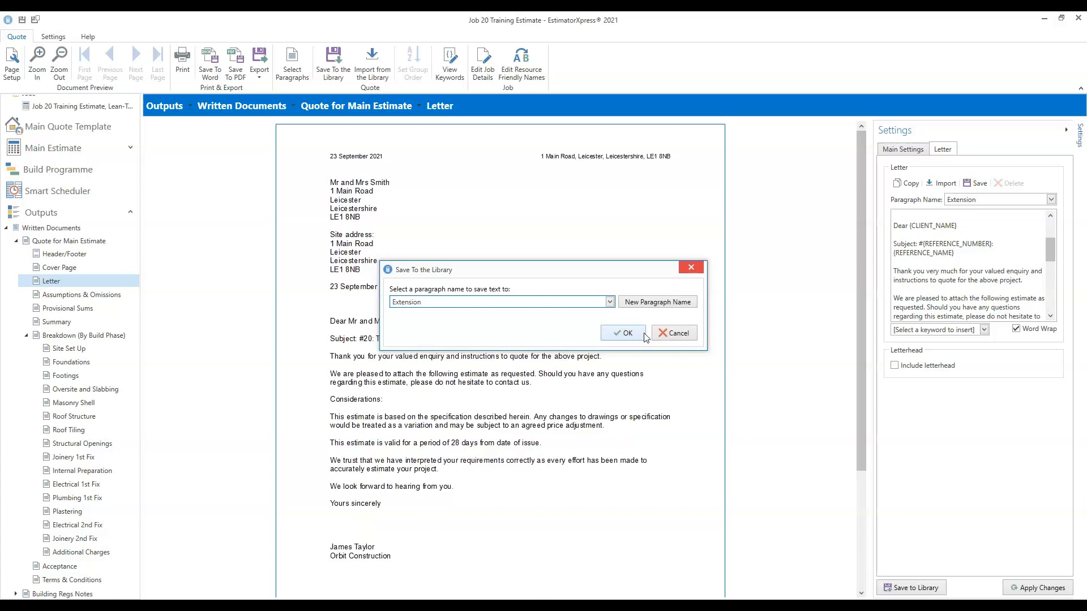
pyautogui.click(671, 337)
# Step: Look through the letter's available paragraph names and insertable keywords, keeping Extension selected
pyautogui.click(1050, 200)
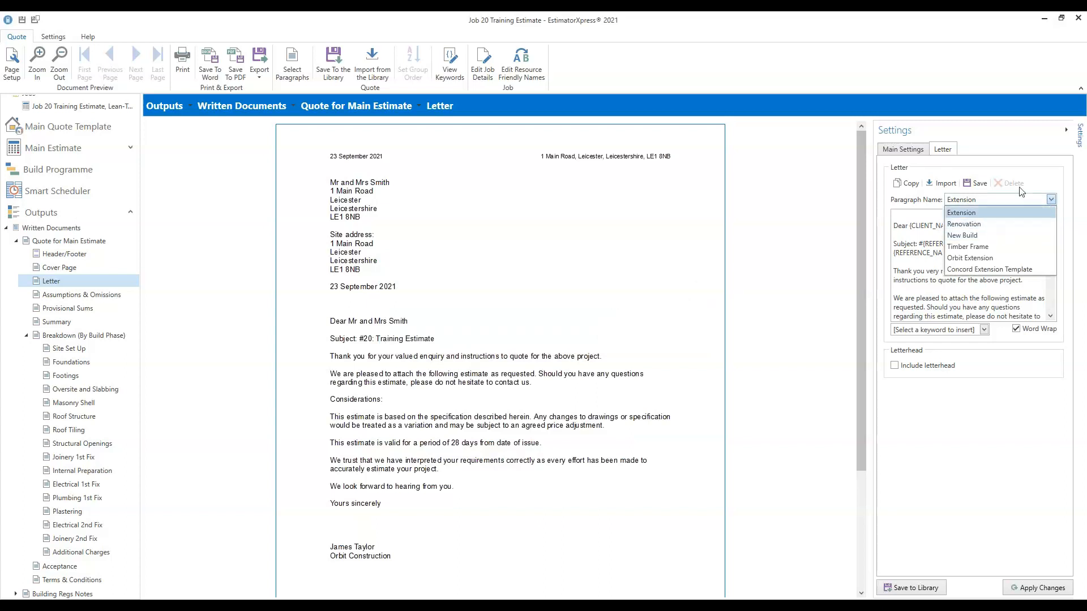
pyautogui.click(1009, 145)
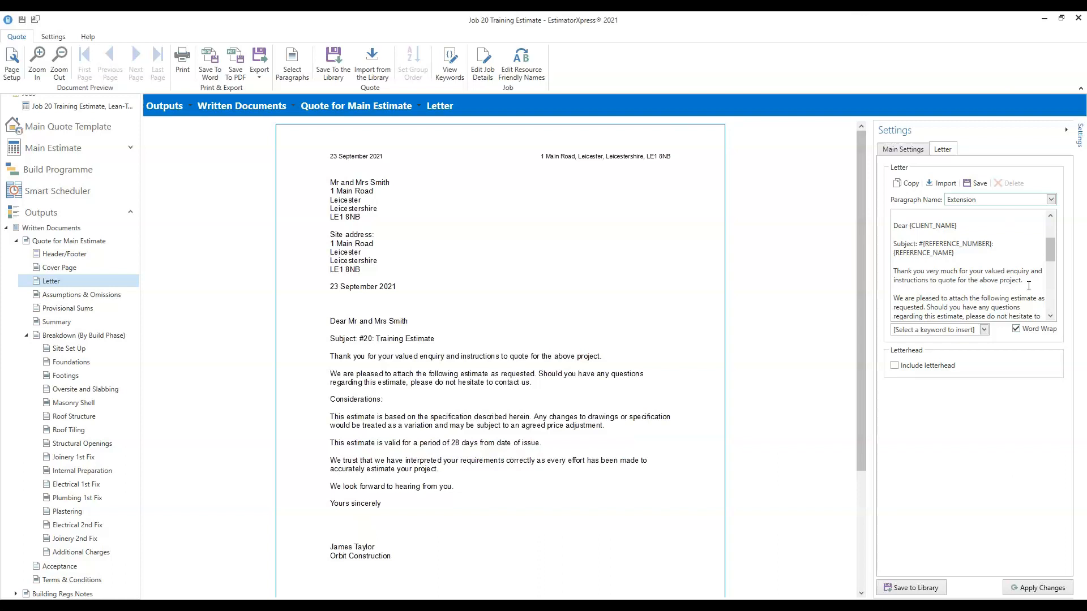
pyautogui.click(983, 330)
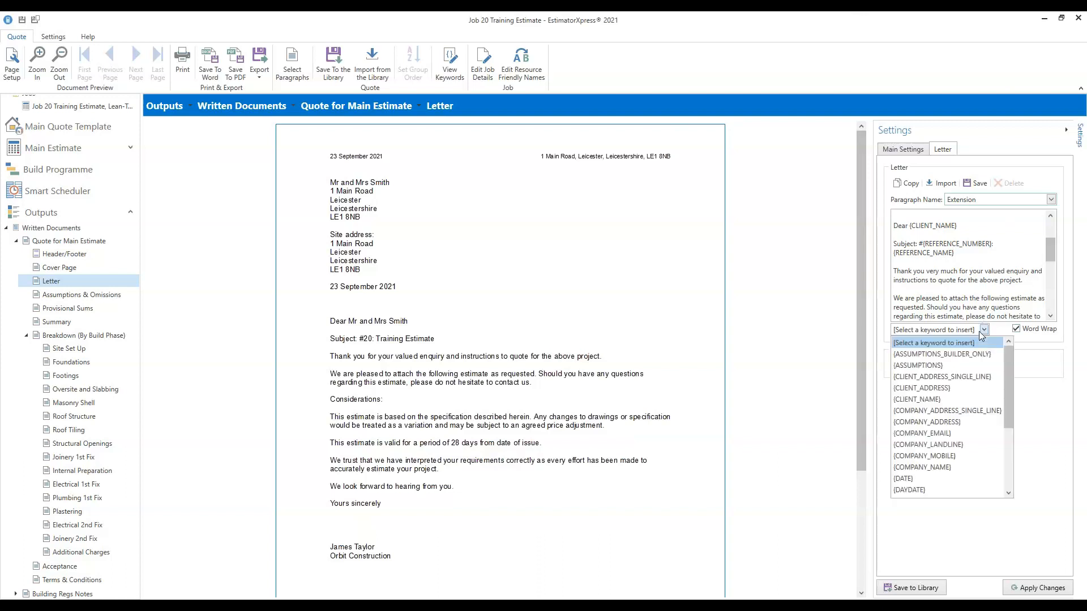
pyautogui.click(988, 264)
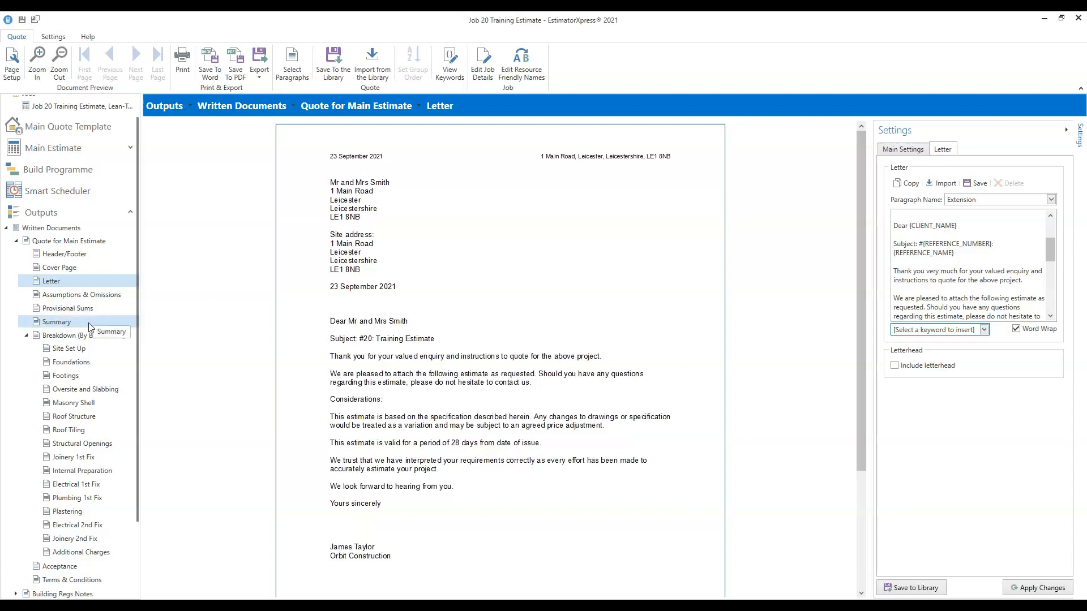
# Step: Review the quote's Summary page and its settings, and the Breakdown (By Build Phase) from Site Set Up to Footings
pyautogui.click(57, 323)
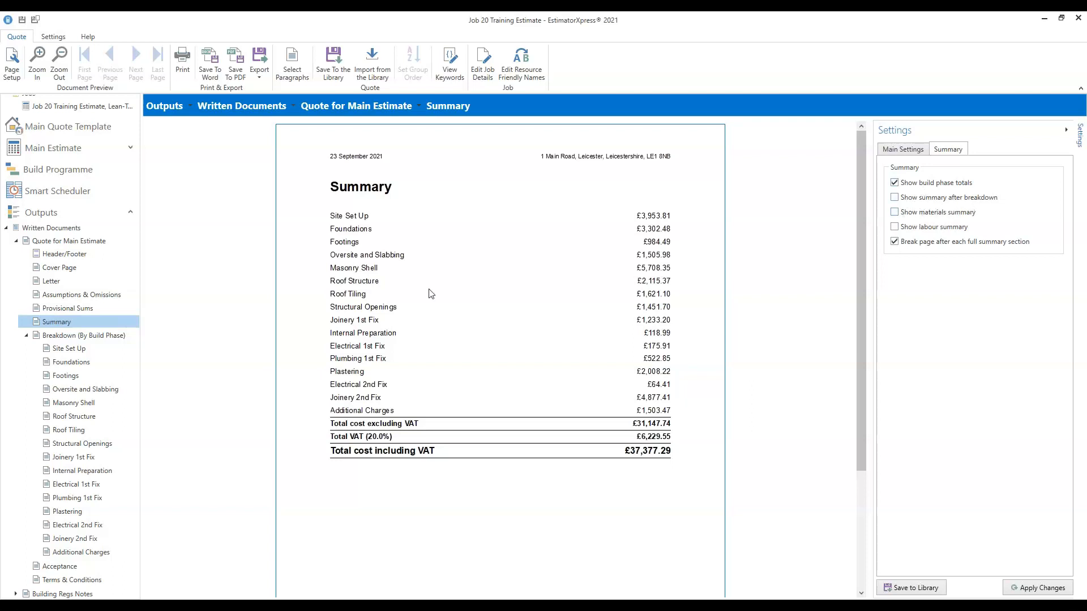
pyautogui.scroll(-2, 62, 390)
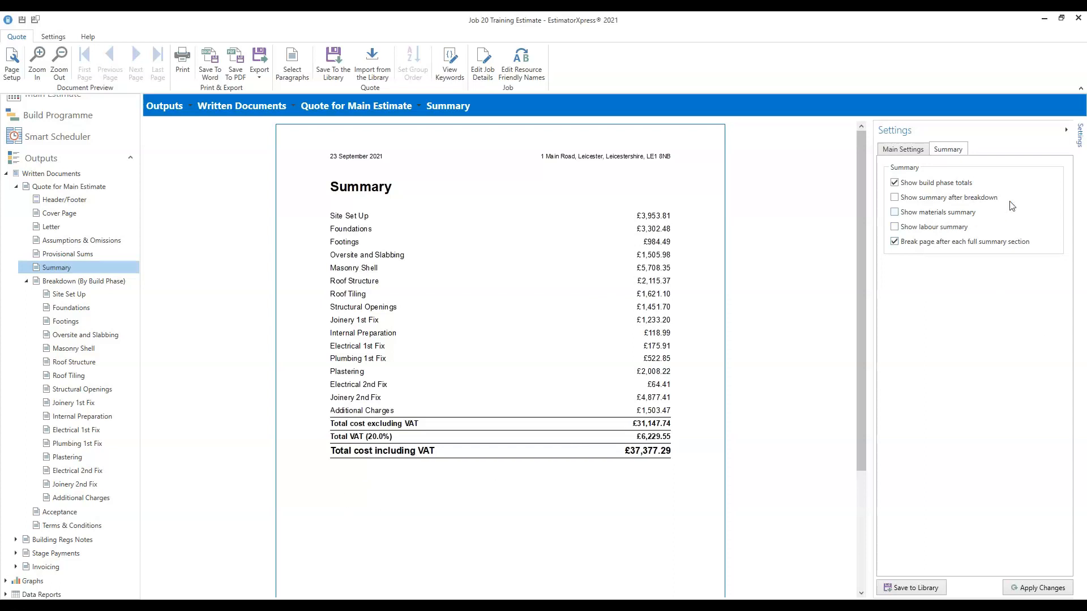
pyautogui.click(55, 281)
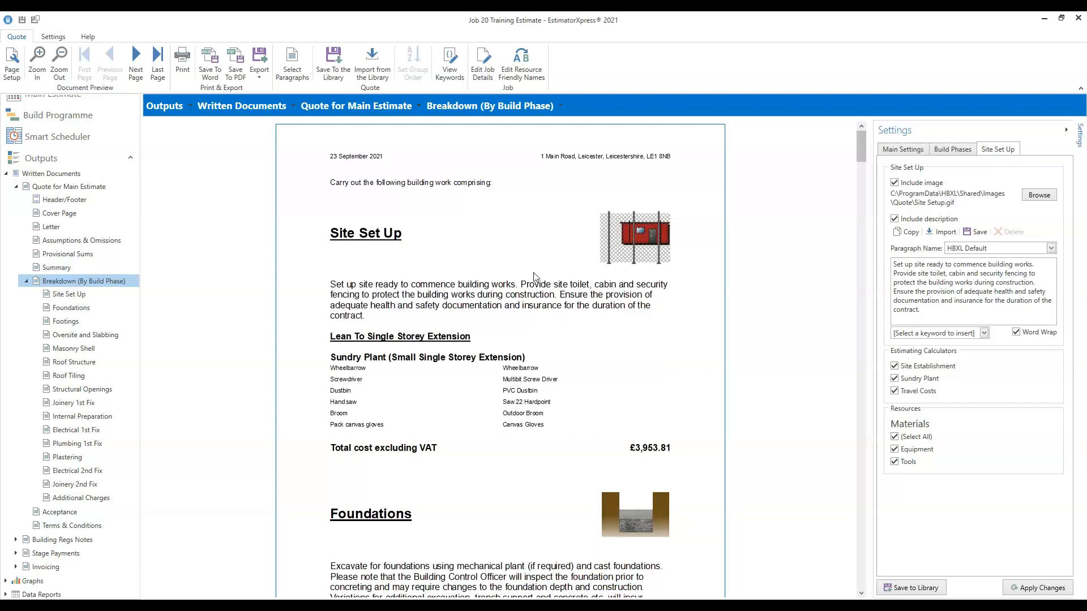
pyautogui.scroll(-5, 535, 276)
pyautogui.scroll(-5, 536, 276)
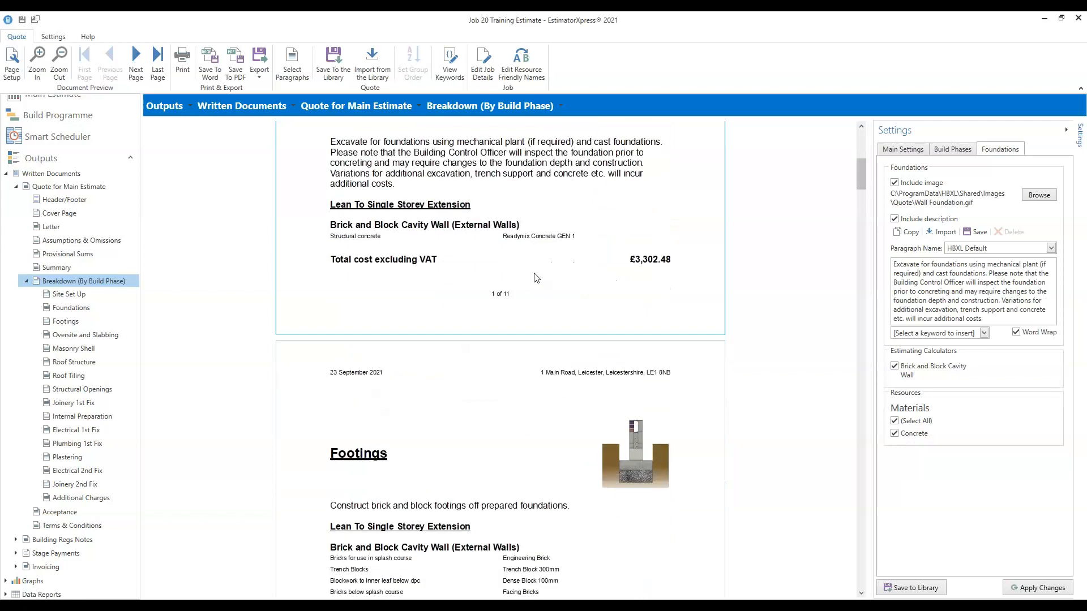
pyautogui.scroll(-2, 536, 277)
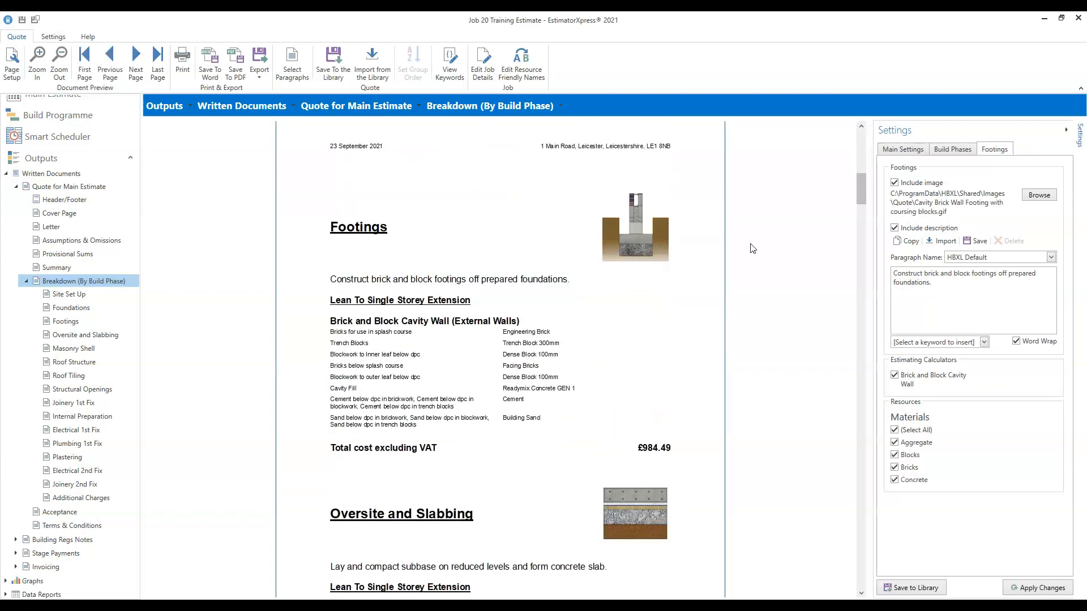
# Step: Set each build phase of the breakdown to start on a new page, apply it, and check the resulting page layout
pyautogui.moveTo(861, 192); pyautogui.dragTo(849, 139)
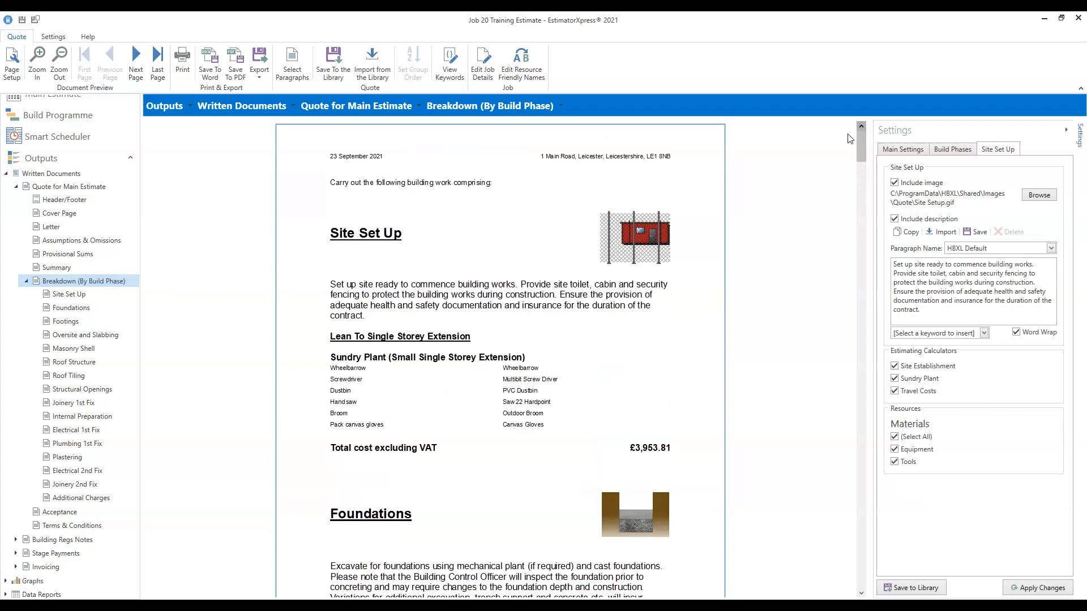
pyautogui.click(956, 152)
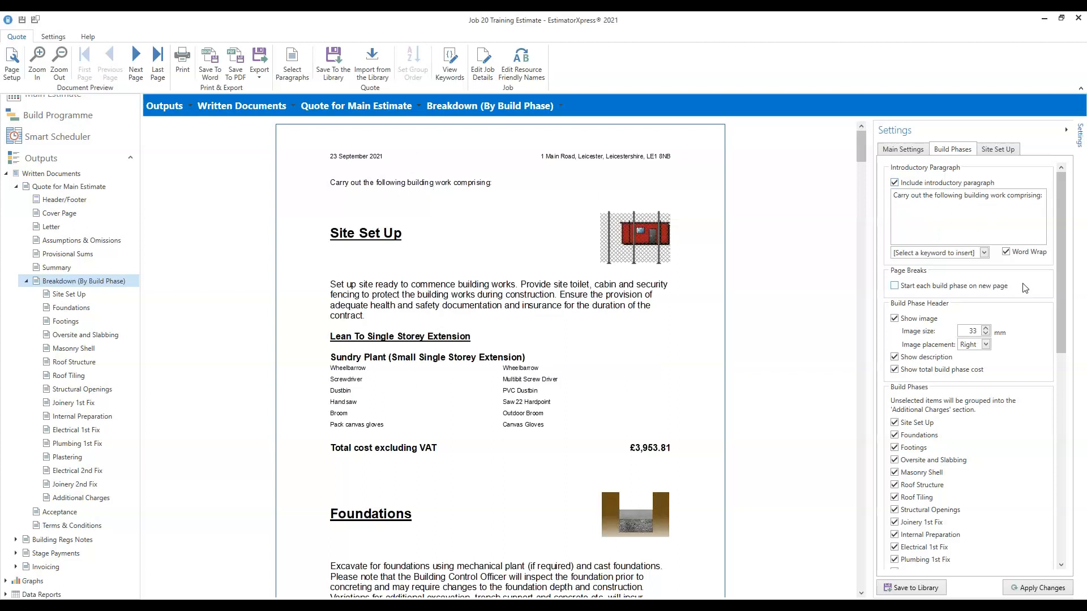
pyautogui.scroll(-5, 1065, 265)
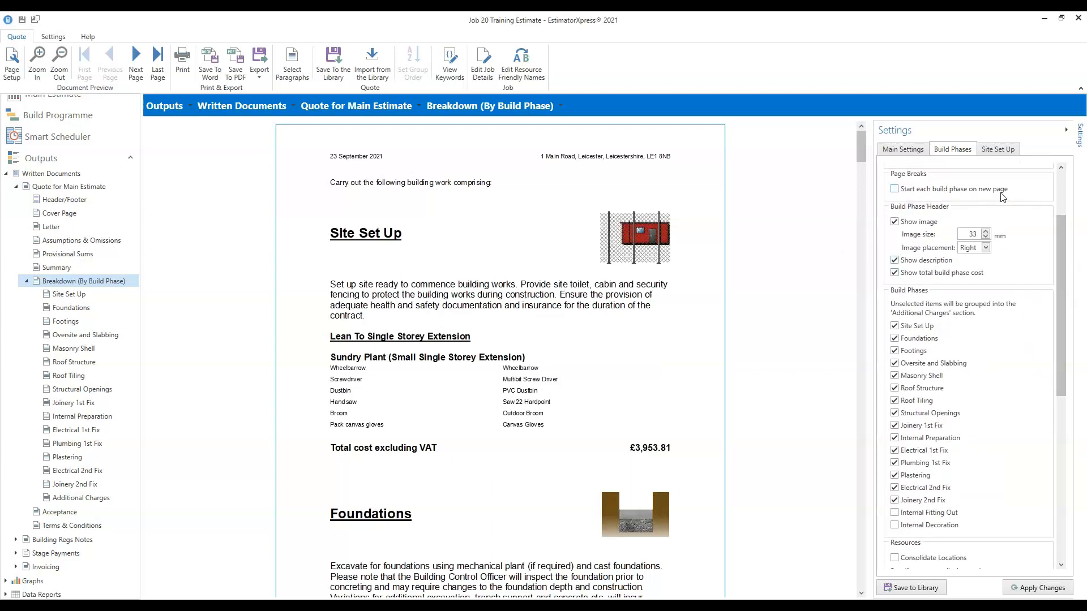
pyautogui.moveTo(862, 147)
pyautogui.mouseDown()
pyautogui.moveTo(853, 216)
pyautogui.moveTo(854, 143)
pyautogui.mouseUp()
pyautogui.click(894, 189)
pyautogui.click(1041, 589)
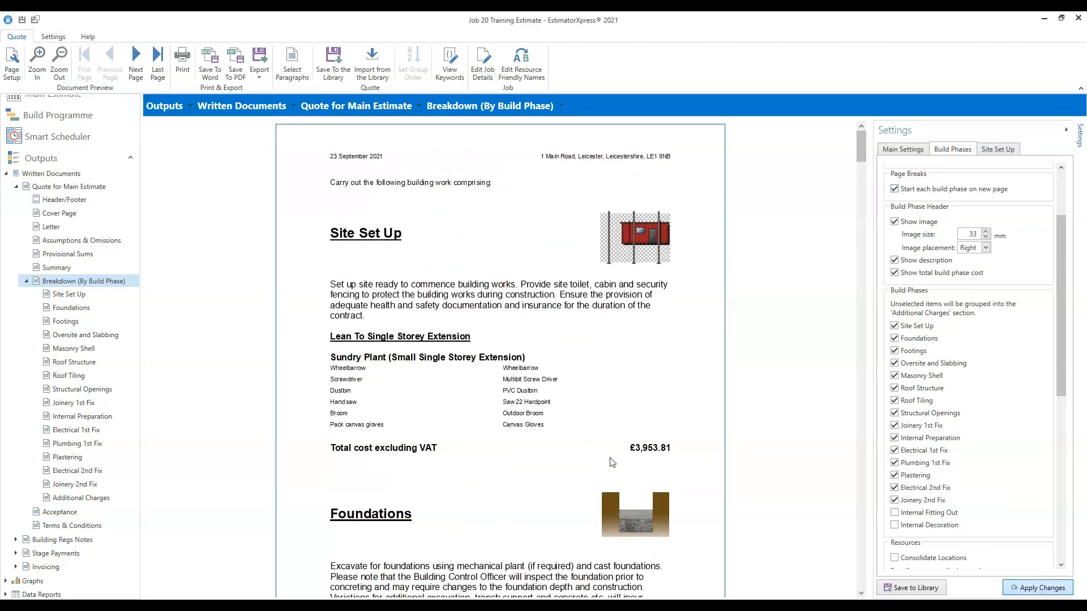
pyautogui.click(613, 462)
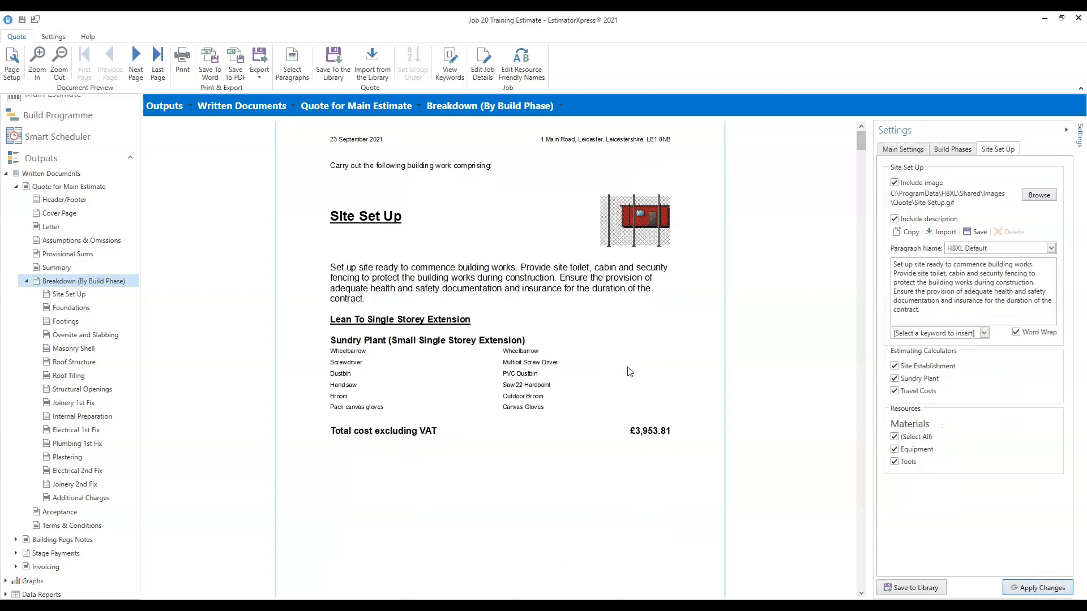
pyautogui.scroll(-8, 612, 345)
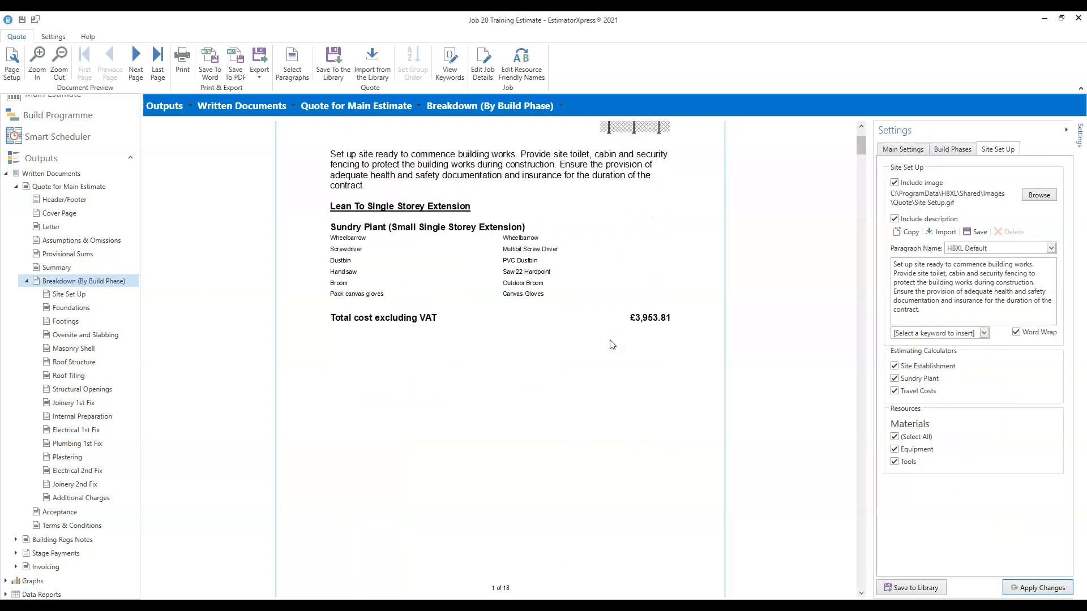
pyautogui.scroll(-10, 613, 345)
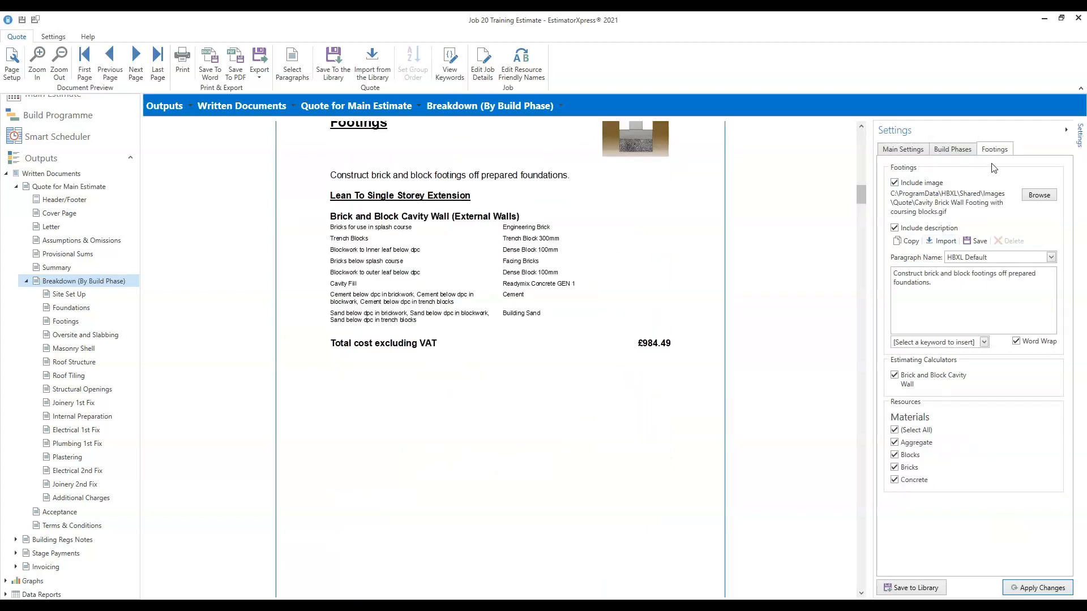
# Step: Turn off starting each build phase on a new page
pyautogui.click(960, 151)
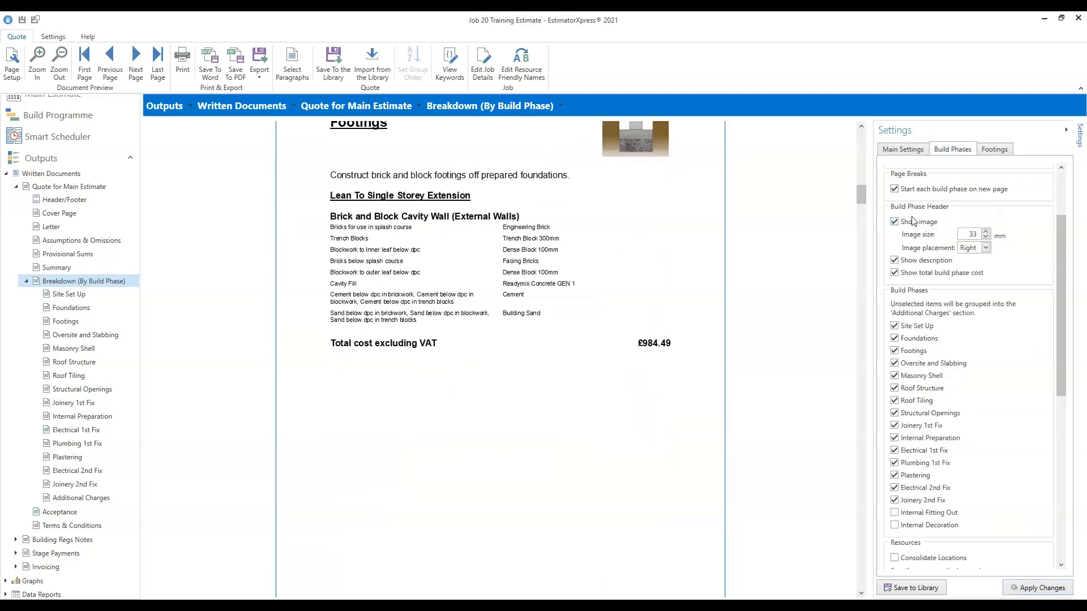
pyautogui.click(894, 189)
pyautogui.moveTo(1057, 285); pyautogui.dragTo(1052, 306)
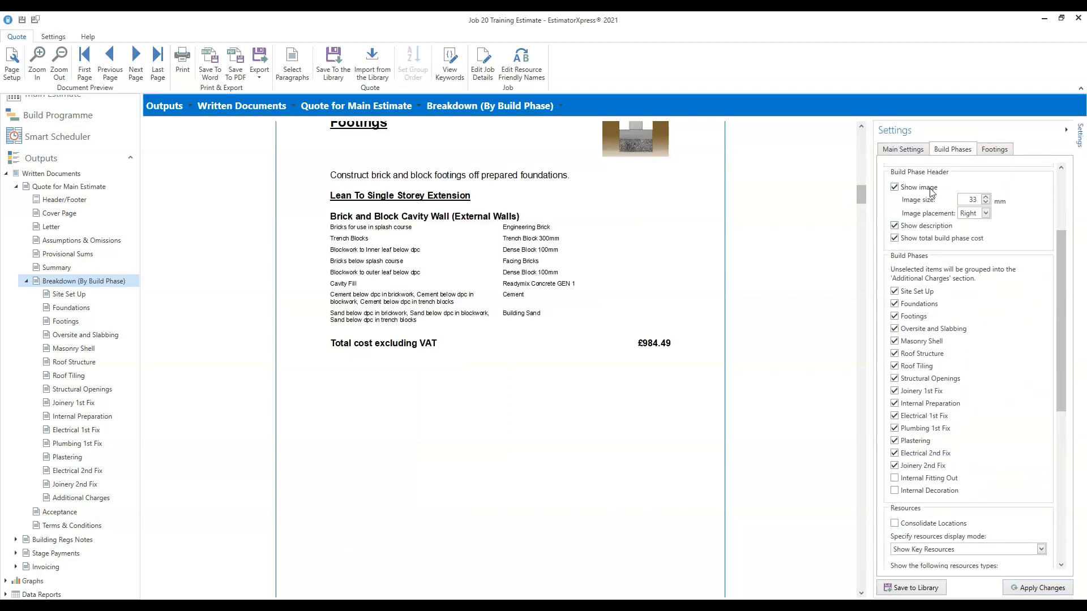
# Step: Review the breakdown's Site Set Up, Foundations and Footings pages and the image and description settings for Foundations
pyautogui.moveTo(859, 200)
pyautogui.mouseDown()
pyautogui.moveTo(860, 184)
pyautogui.moveTo(862, 195)
pyautogui.mouseUp()
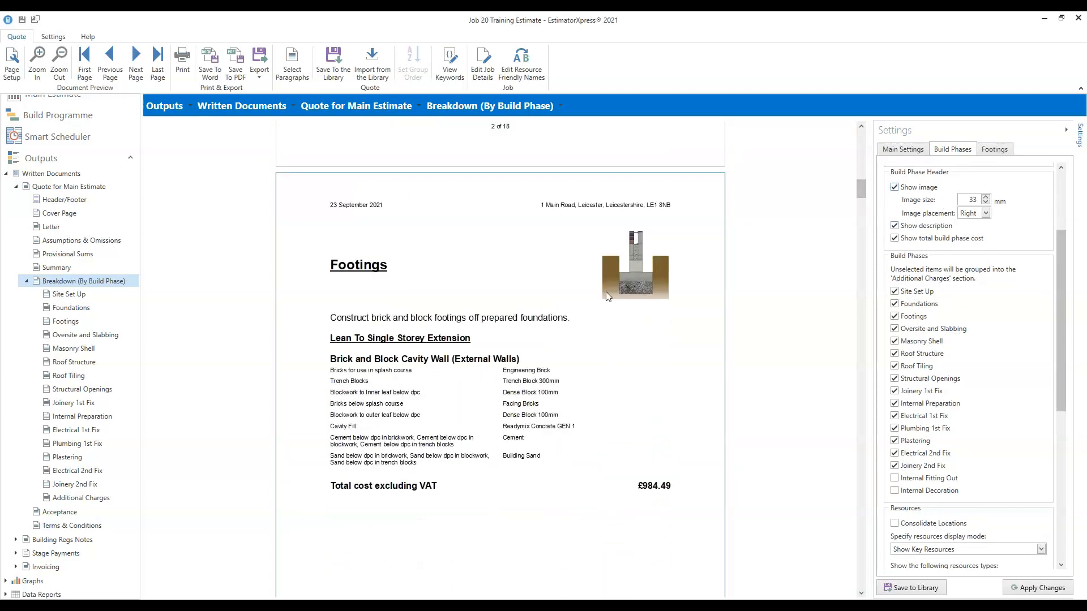
pyautogui.scroll(10, 664, 280)
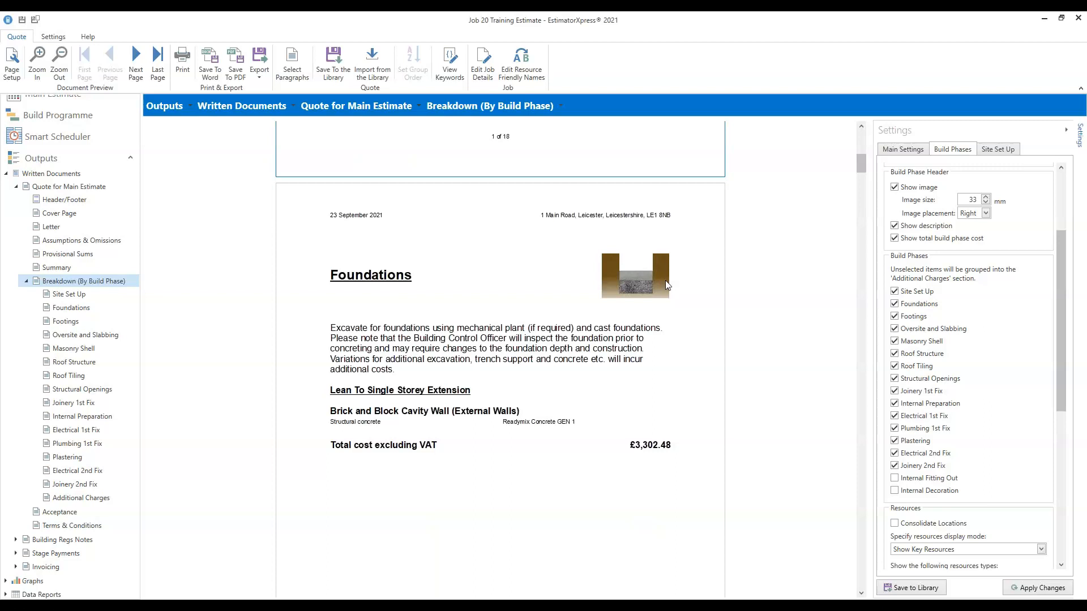
pyautogui.scroll(5, 753, 297)
pyautogui.scroll(3, 753, 297)
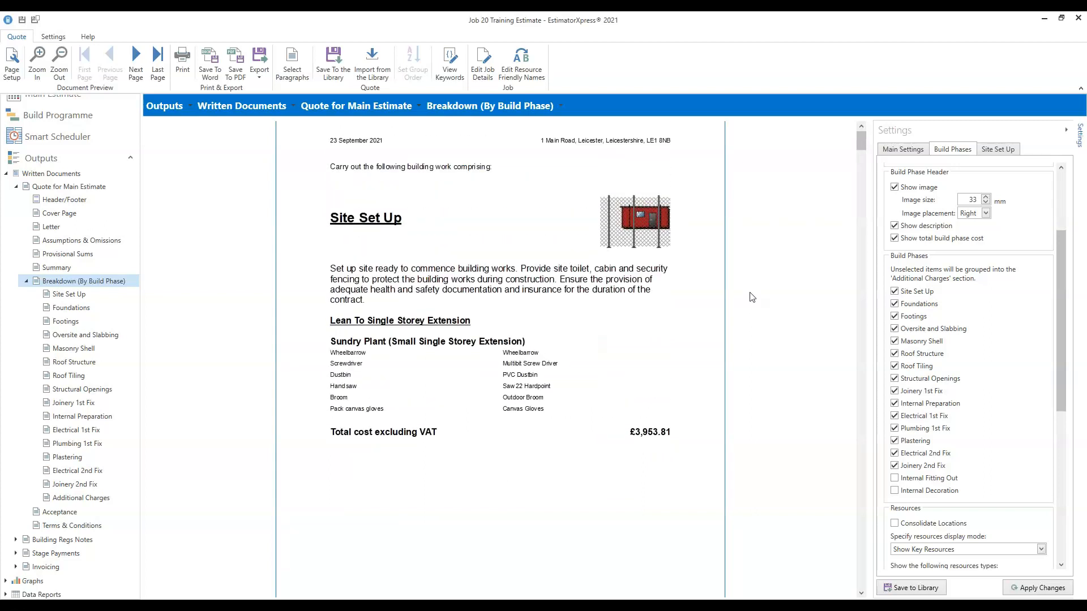
pyautogui.scroll(-15, 733, 271)
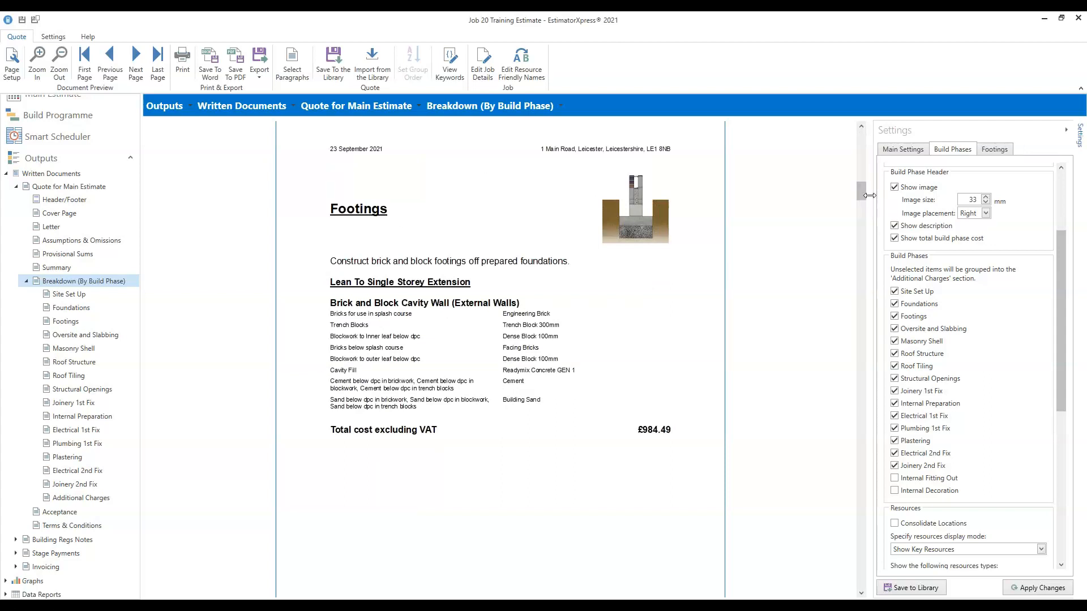
pyautogui.moveTo(861, 194); pyautogui.dragTo(864, 174)
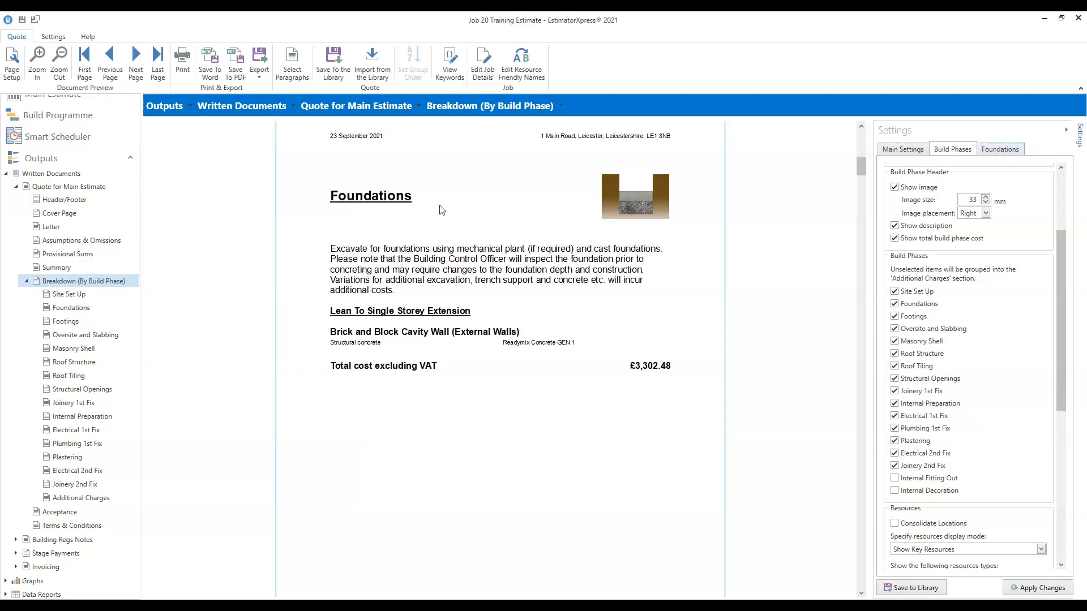
pyautogui.click(1011, 151)
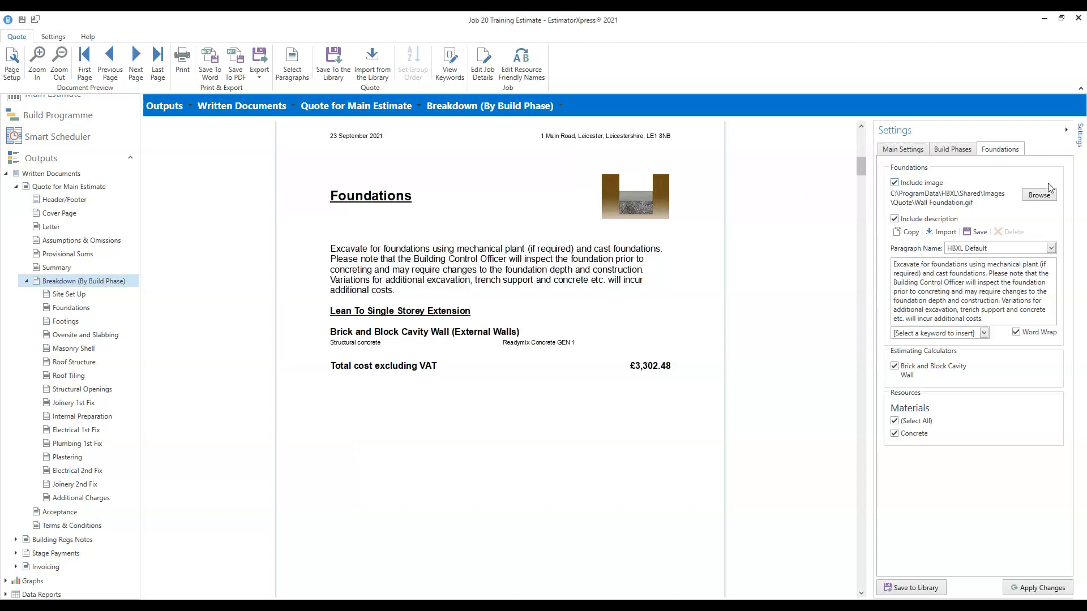
# Step: Include the Internal Fitting Out and Internal Decoration build phases as separate sections of the breakdown
pyautogui.click(951, 151)
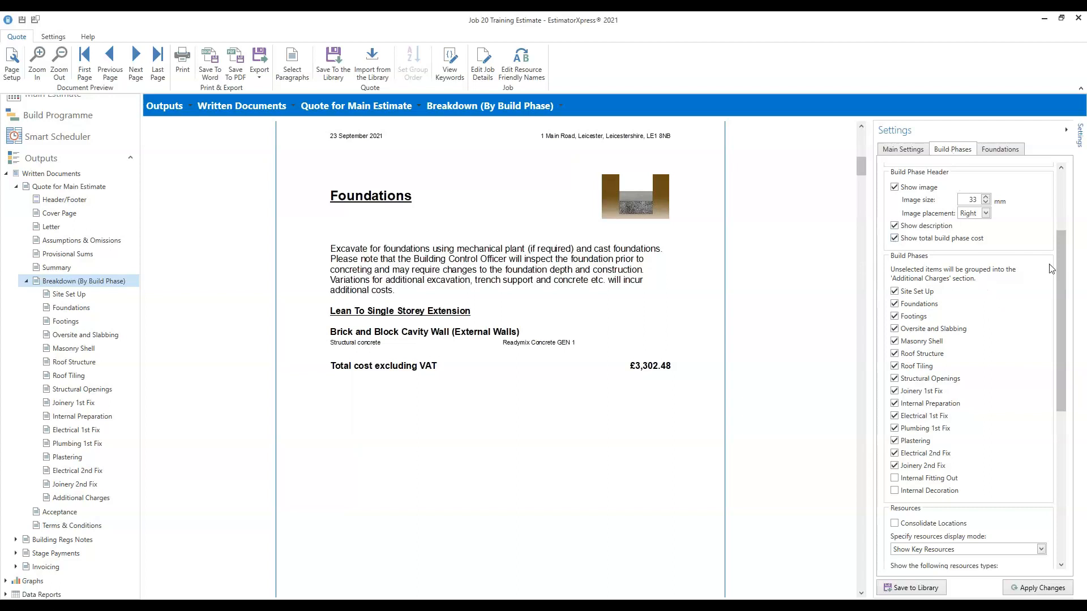
pyautogui.moveTo(1058, 269); pyautogui.dragTo(1061, 298)
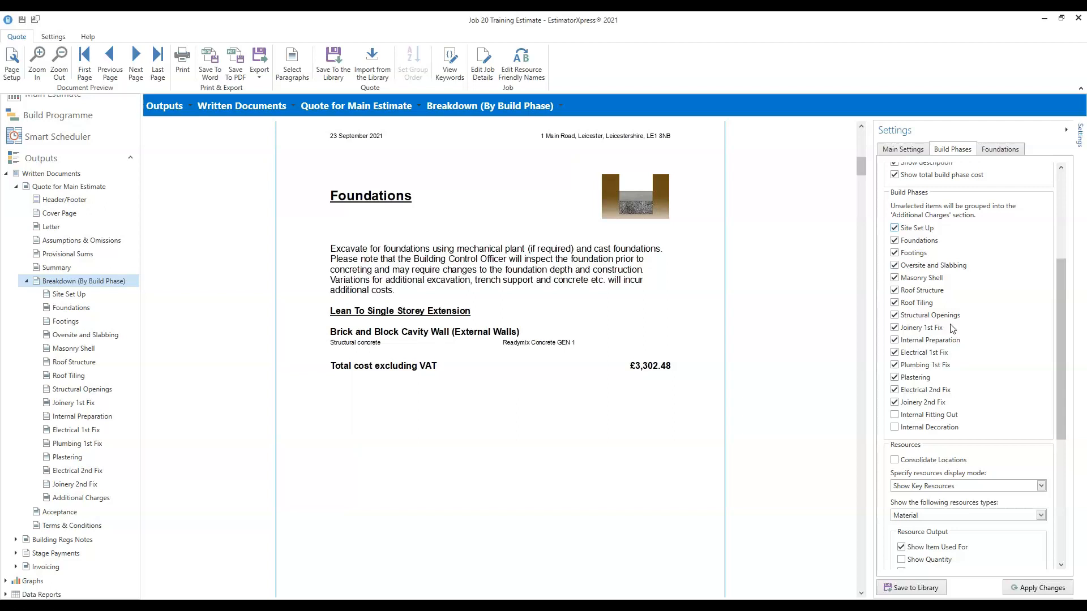
pyautogui.click(895, 415)
pyautogui.click(894, 427)
# Step: Show quantities for the breakdown's resources, apply the change, and check the quantities from Site Set Up to Footings
pyautogui.moveTo(1060, 378); pyautogui.dragTo(1075, 489)
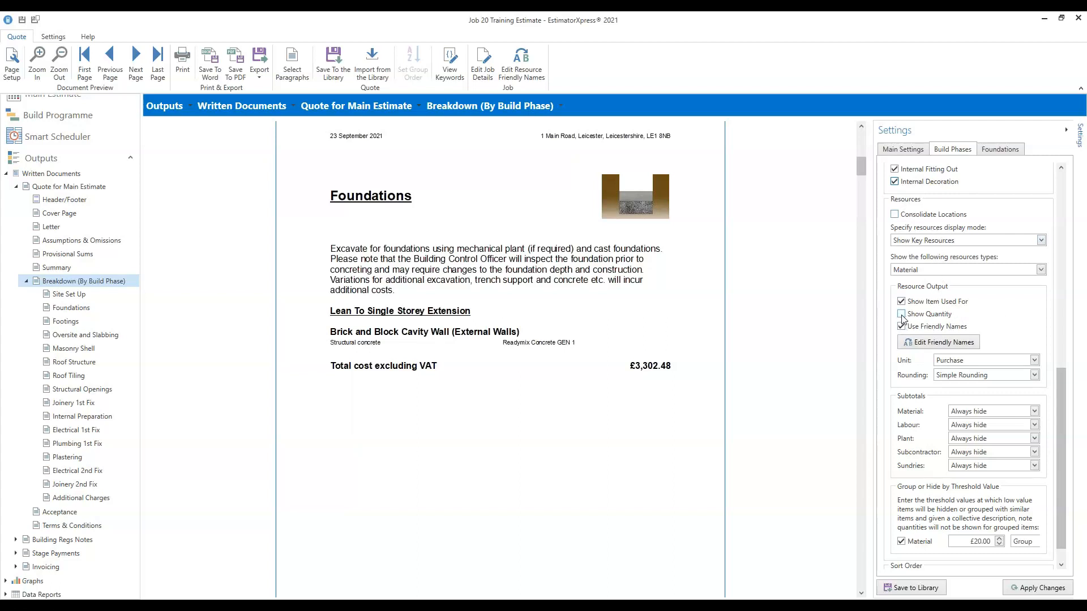
pyautogui.scroll(3, 685, 364)
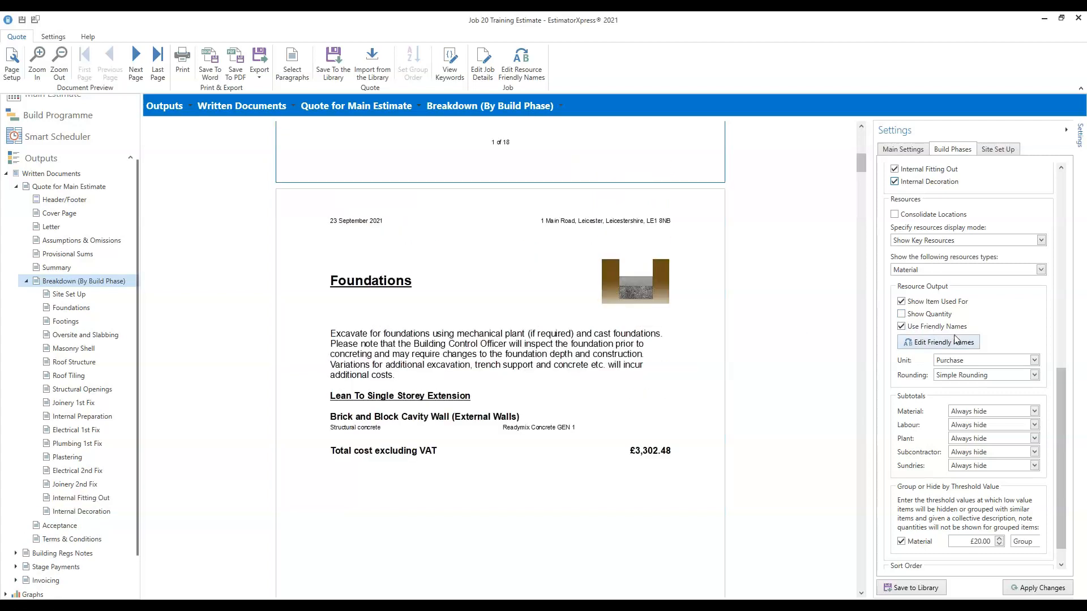
pyautogui.click(900, 313)
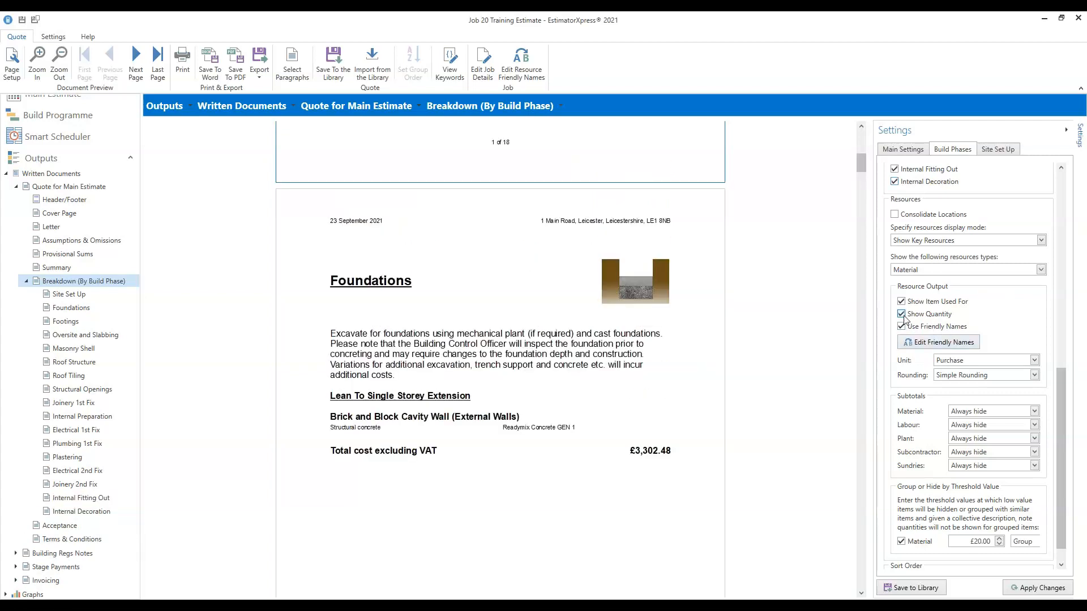
pyautogui.click(1050, 589)
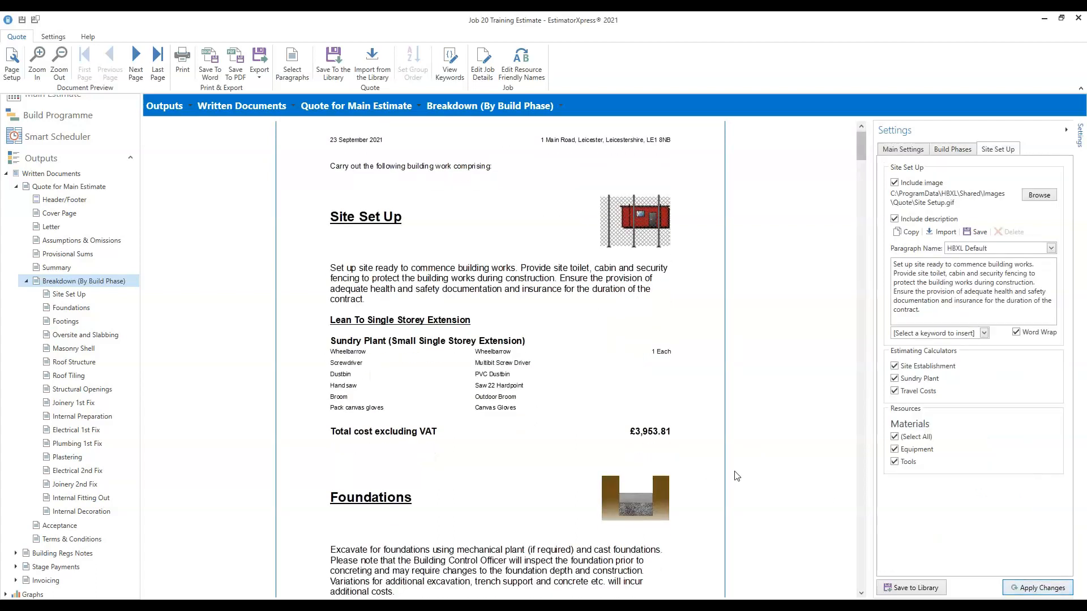
pyautogui.scroll(-10, 736, 476)
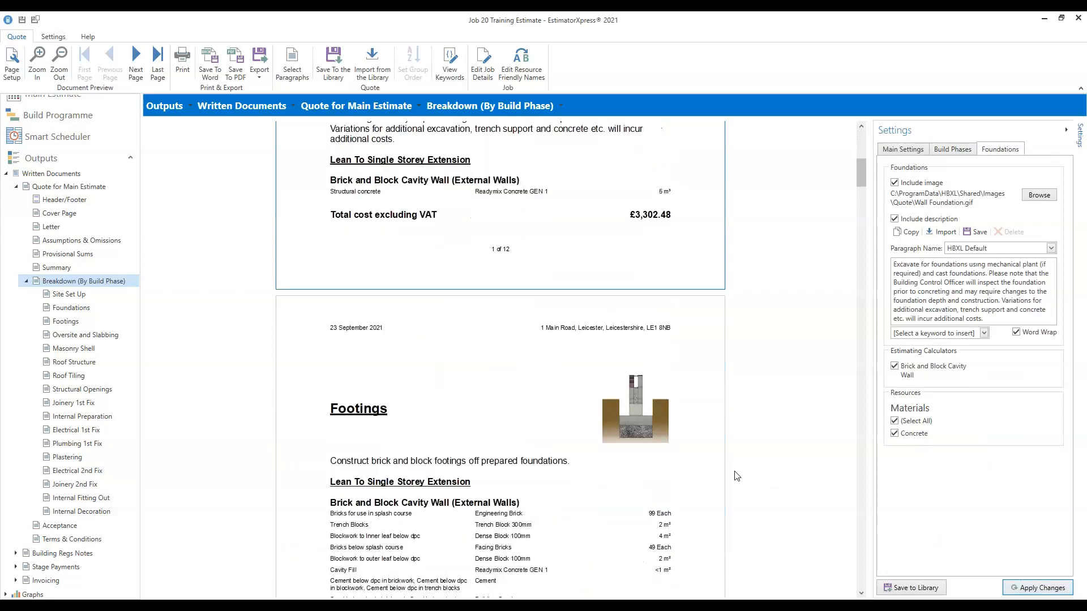
pyautogui.scroll(-3, 736, 475)
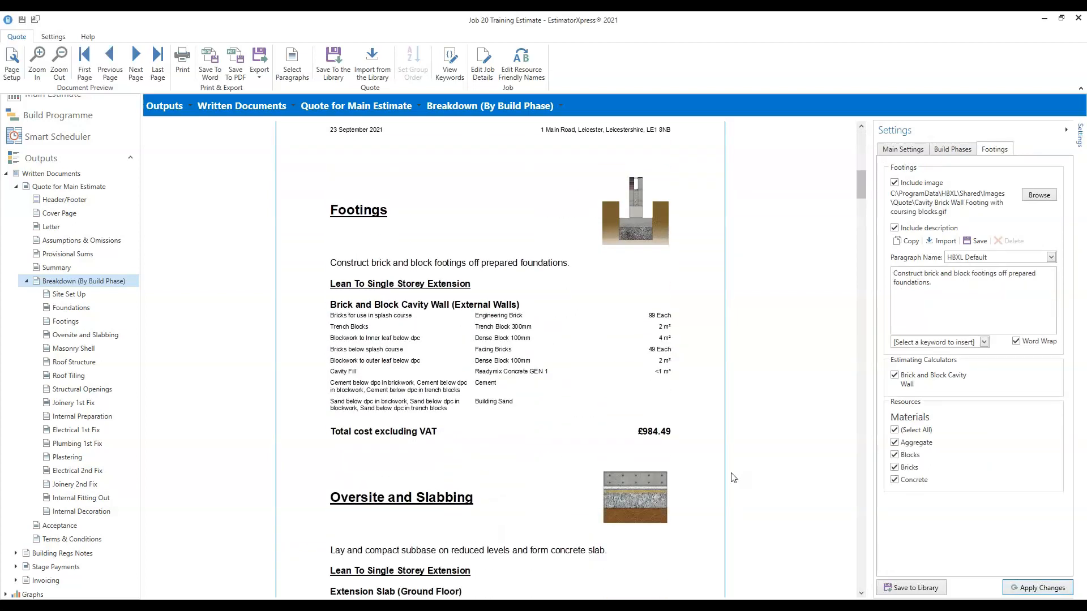
pyautogui.scroll(-1, 732, 477)
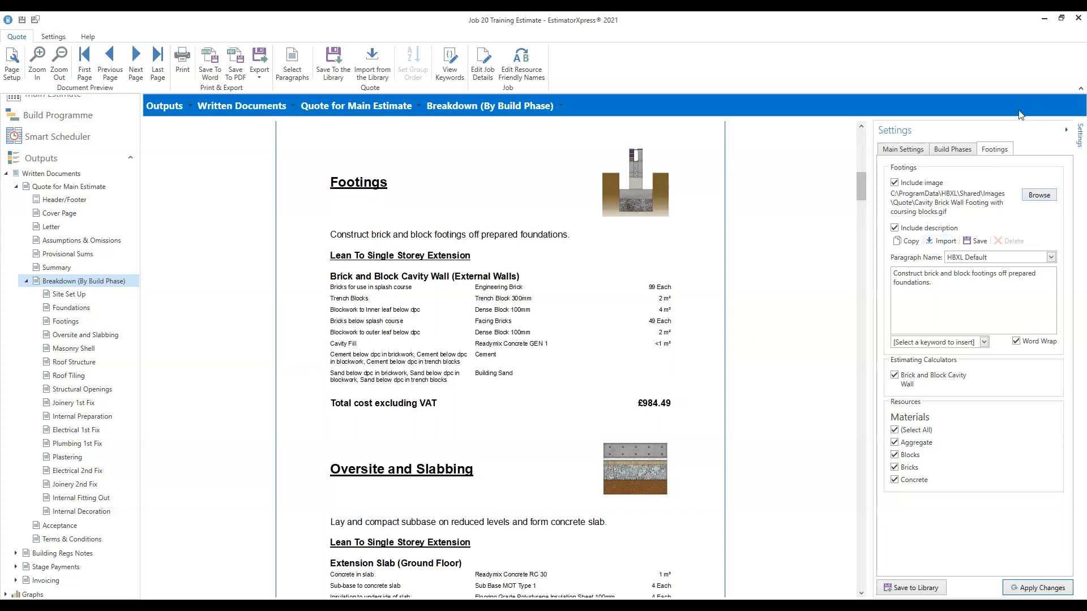
# Step: Hide the resource quantities in the breakdown, apply the change, and look over the subtotal, threshold and sort order settings
pyautogui.click(954, 152)
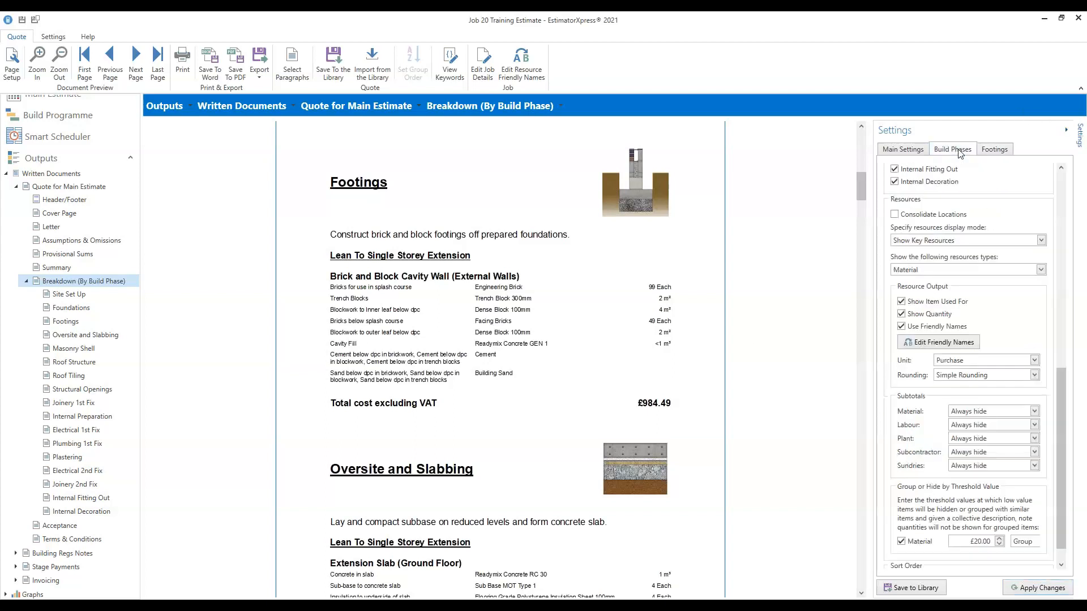
pyautogui.click(901, 314)
pyautogui.click(1038, 590)
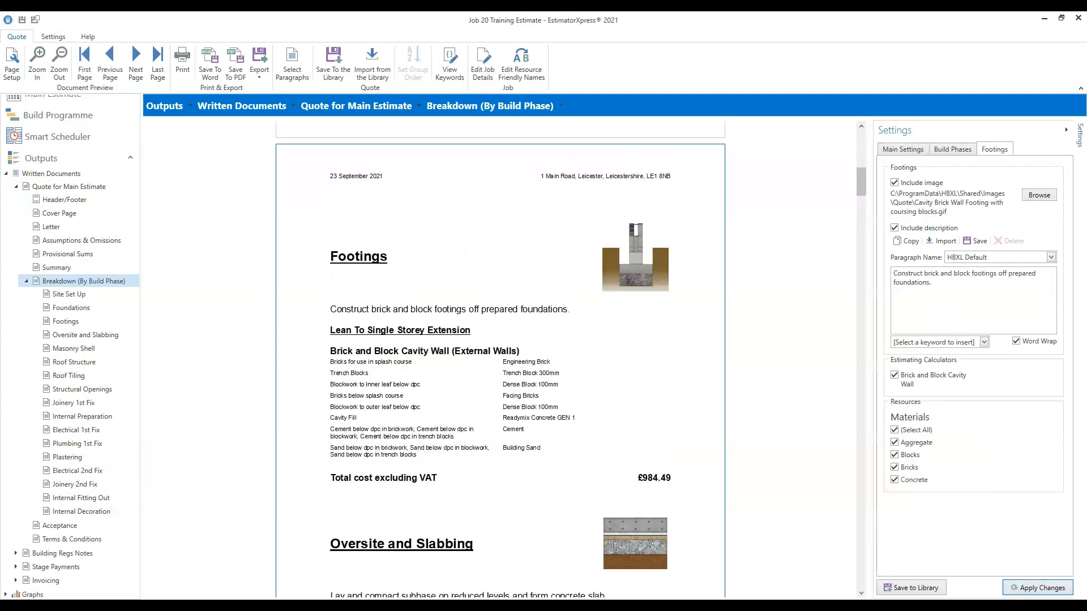
pyautogui.click(968, 149)
pyautogui.scroll(-1, 980, 491)
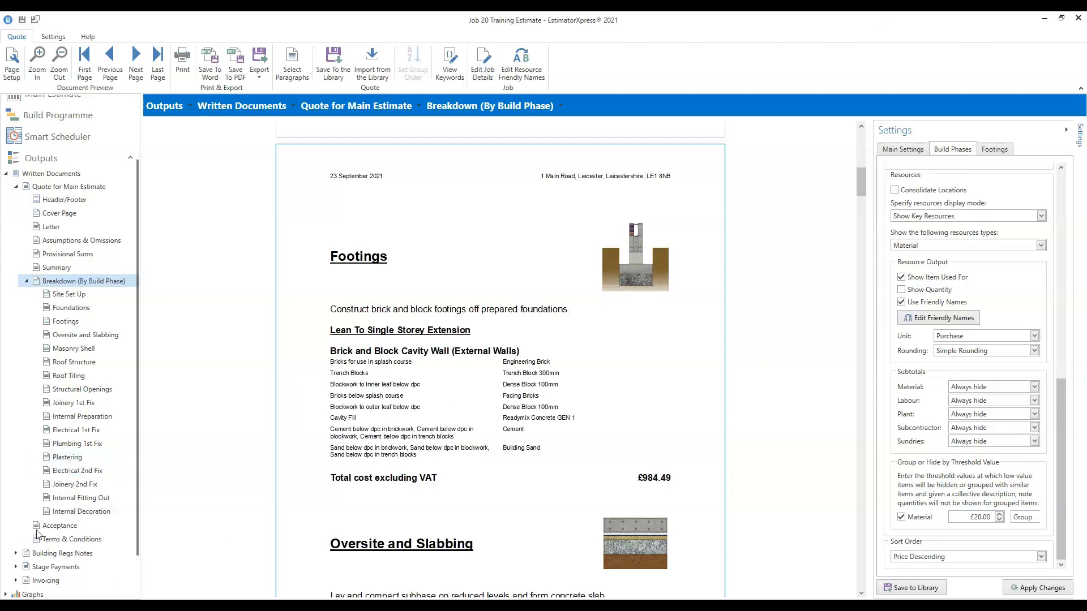
# Step: Review the Terms & Conditions page's title and main text, and exclude the terms from the quote's contents
pyautogui.scroll(-1, 70, 468)
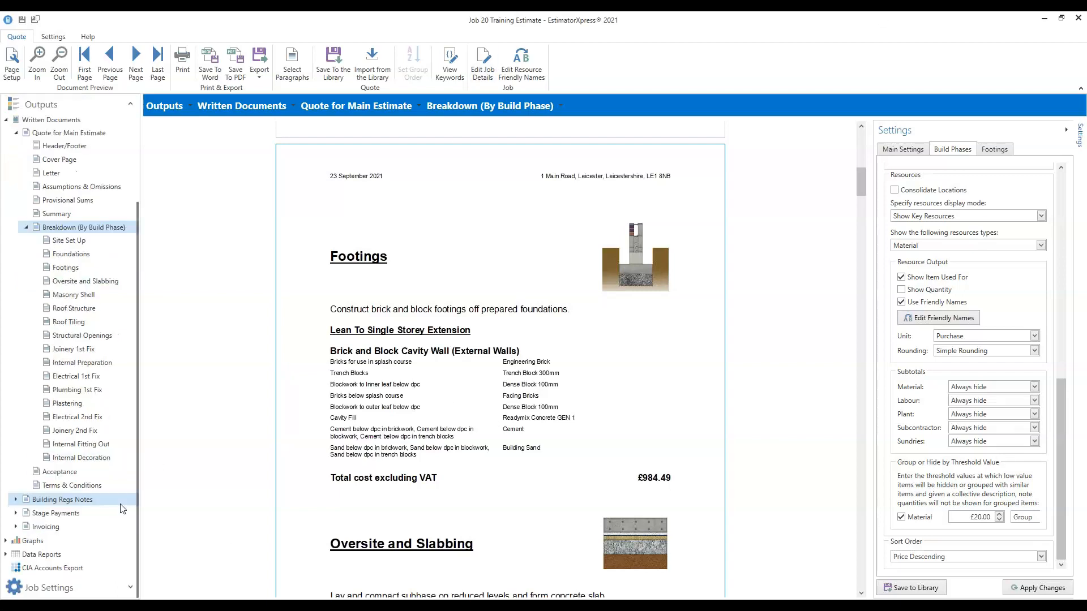
pyautogui.click(82, 473)
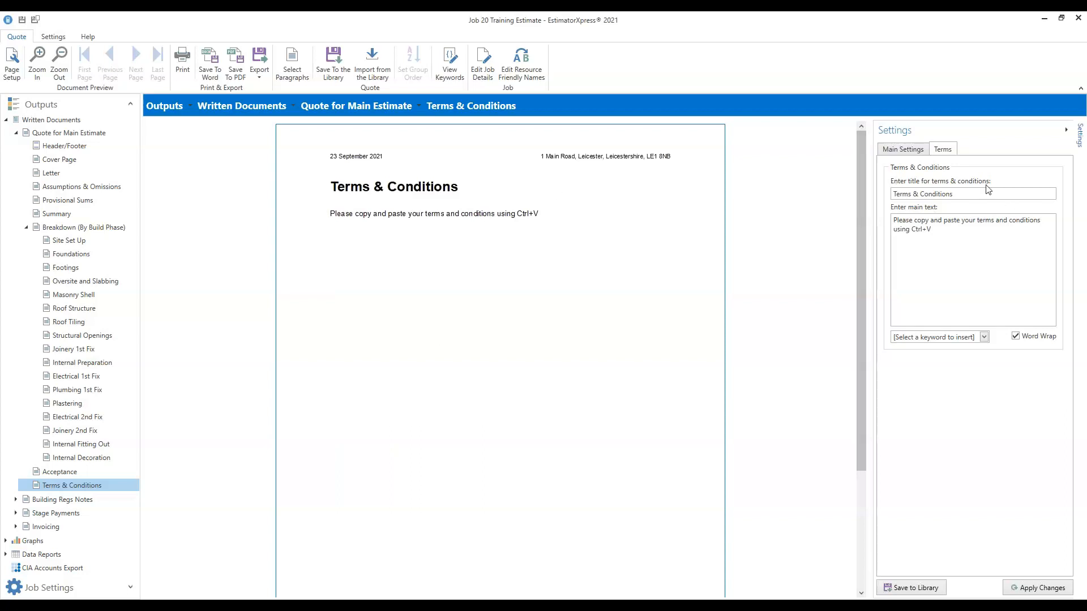
pyautogui.moveTo(988, 193); pyautogui.dragTo(901, 192)
pyautogui.click(934, 231)
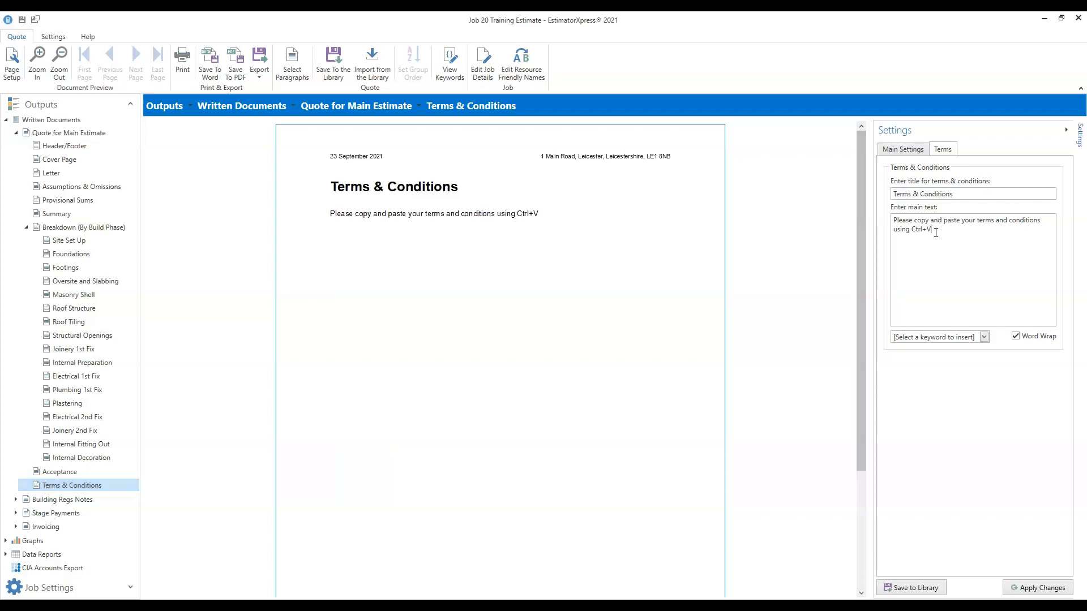
pyautogui.moveTo(934, 230); pyautogui.dragTo(892, 220)
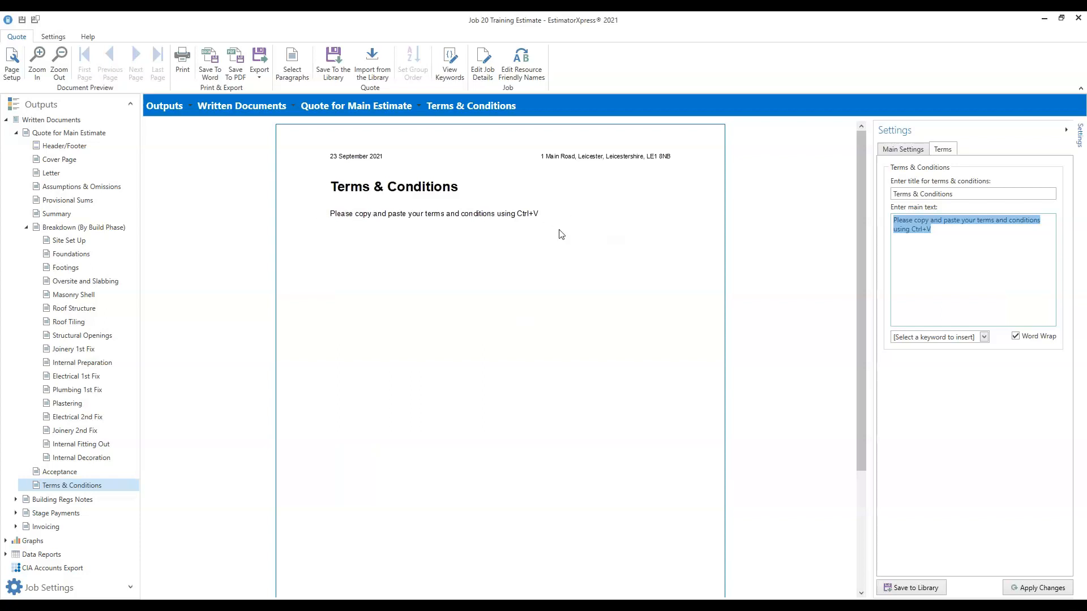
pyautogui.click(954, 252)
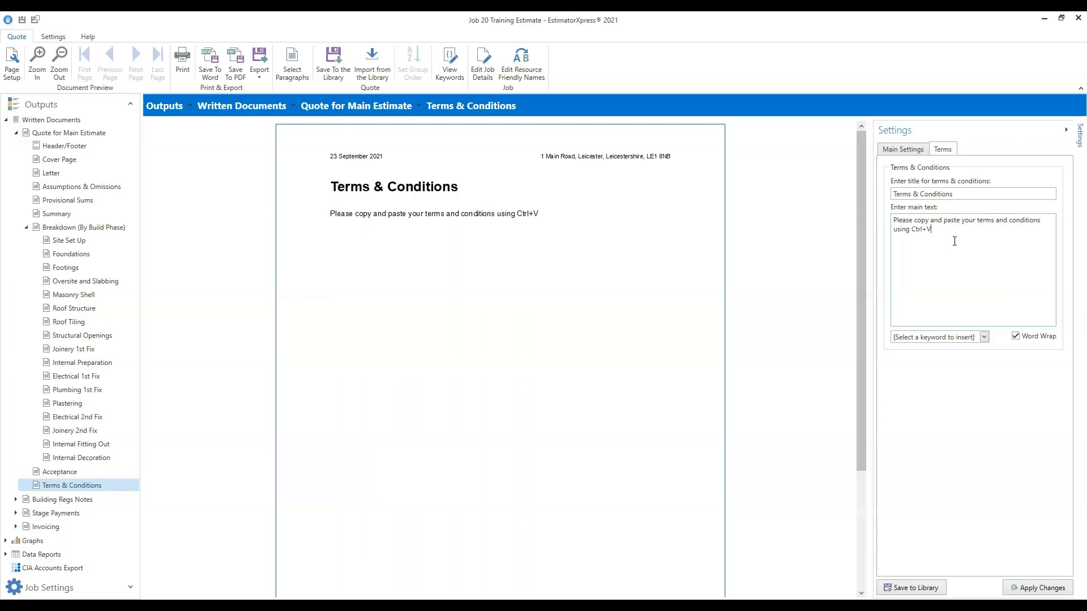
pyautogui.click(903, 152)
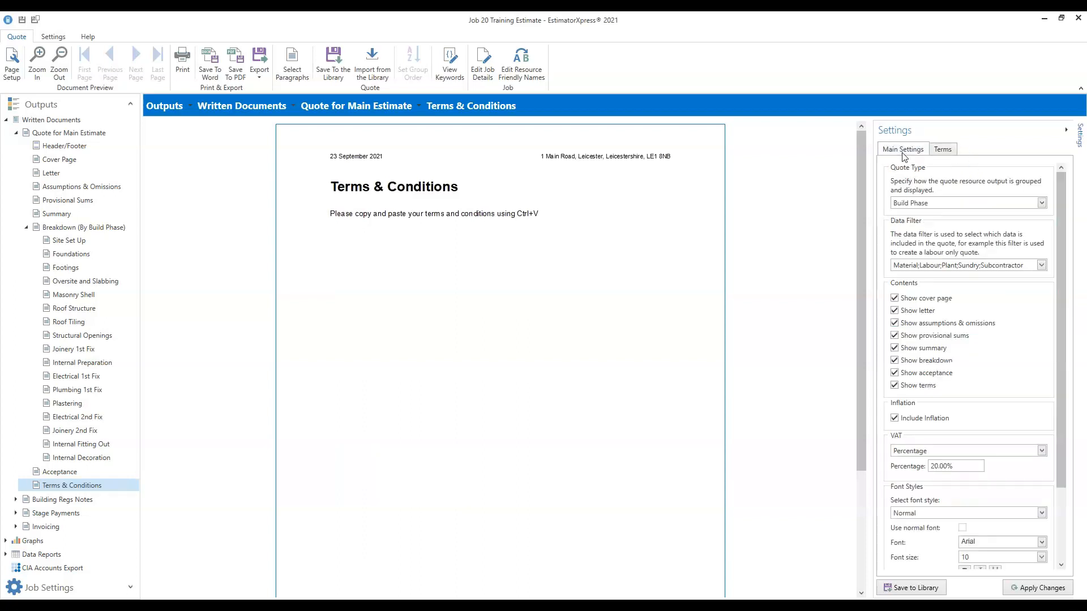
pyautogui.click(894, 387)
# Step: Browse the EstimatorXpress 2019 and 2020 Videos list on the HBXL support website, and return to the quote
pyautogui.click(88, 36)
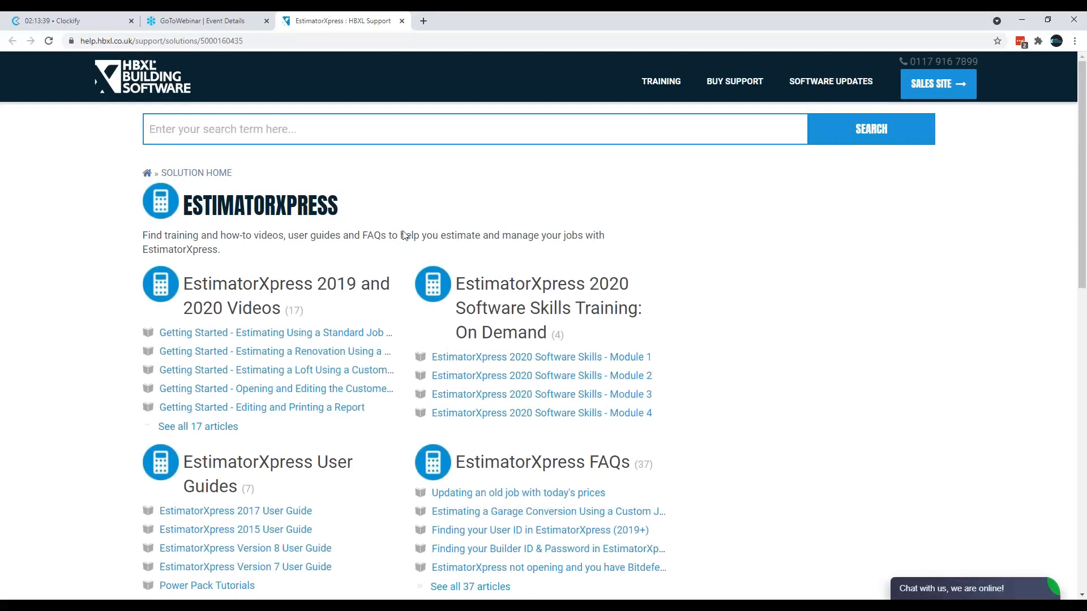
pyautogui.click(238, 293)
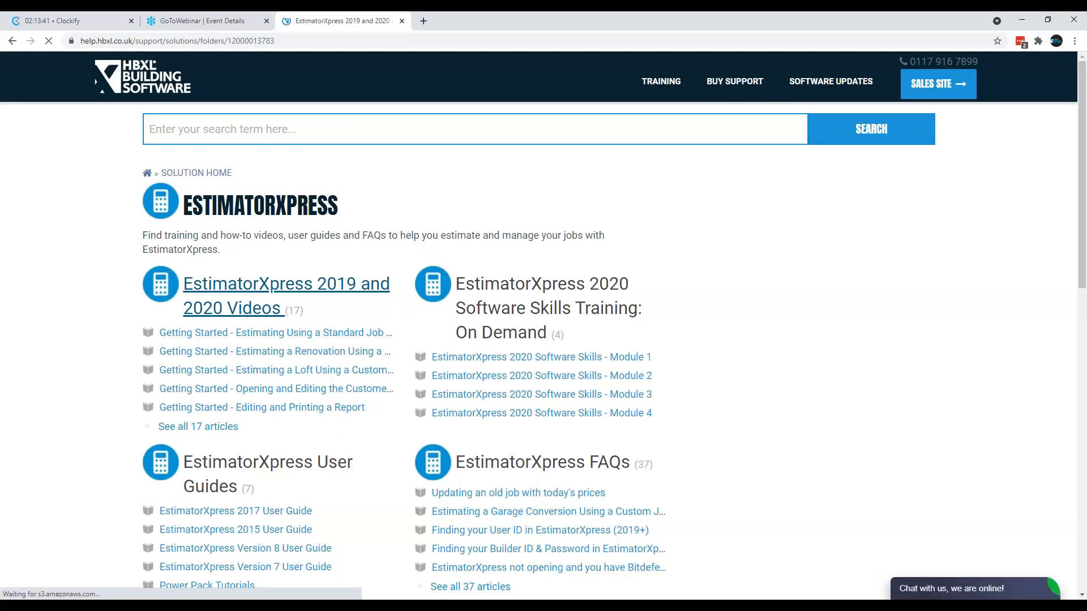
pyautogui.scroll(-4, 769, 399)
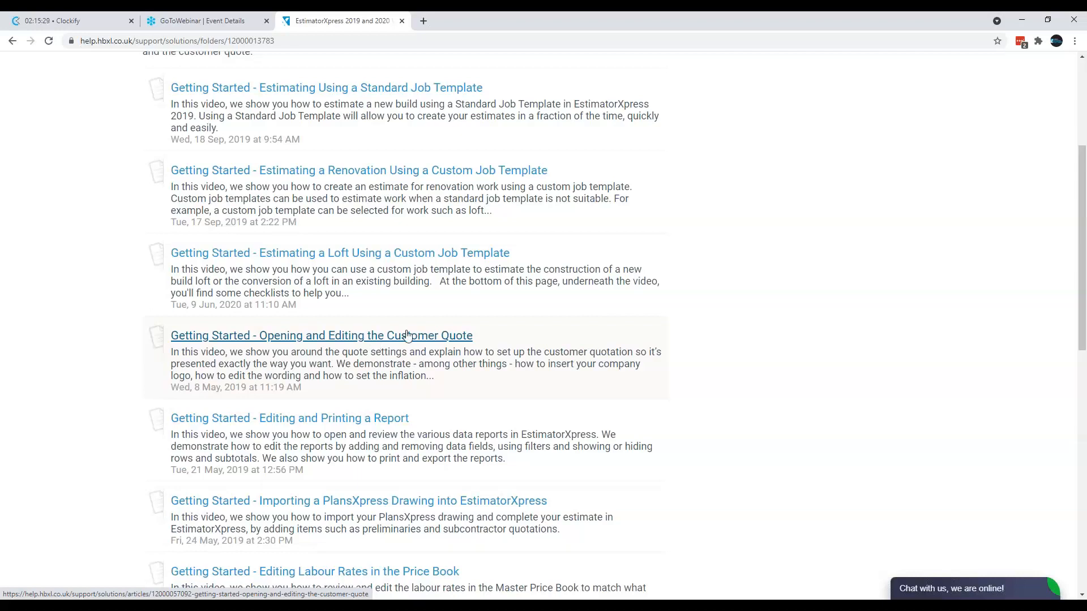
pyautogui.click(1023, 19)
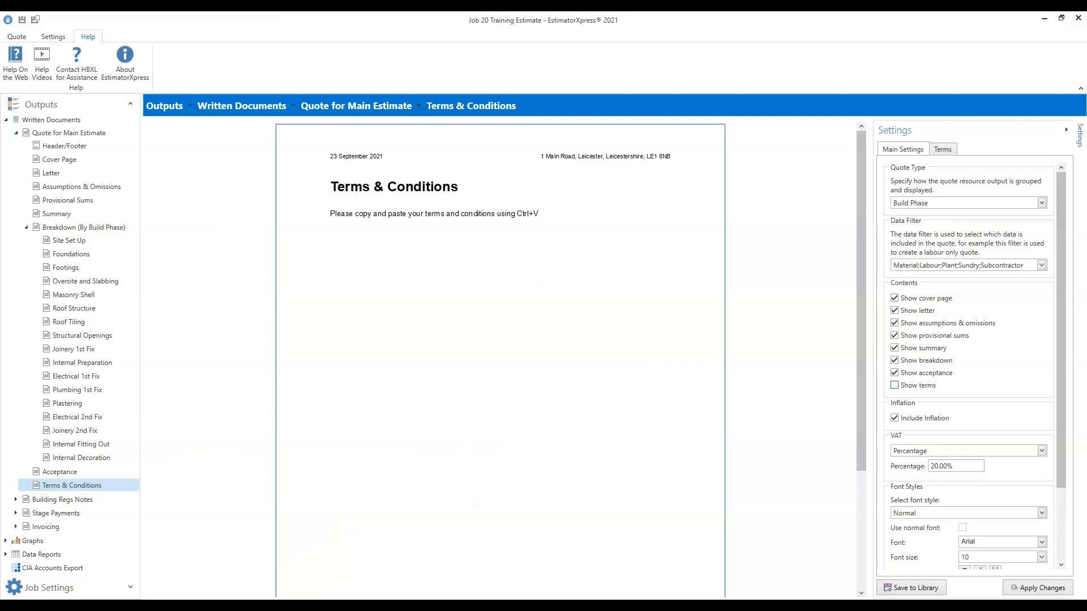
# Step: View Software Skills Survey Links.docx in Word with the EX survey link selected, and return to EstimatorXpress
pyautogui.moveTo(384, 213); pyautogui.dragTo(522, 115)
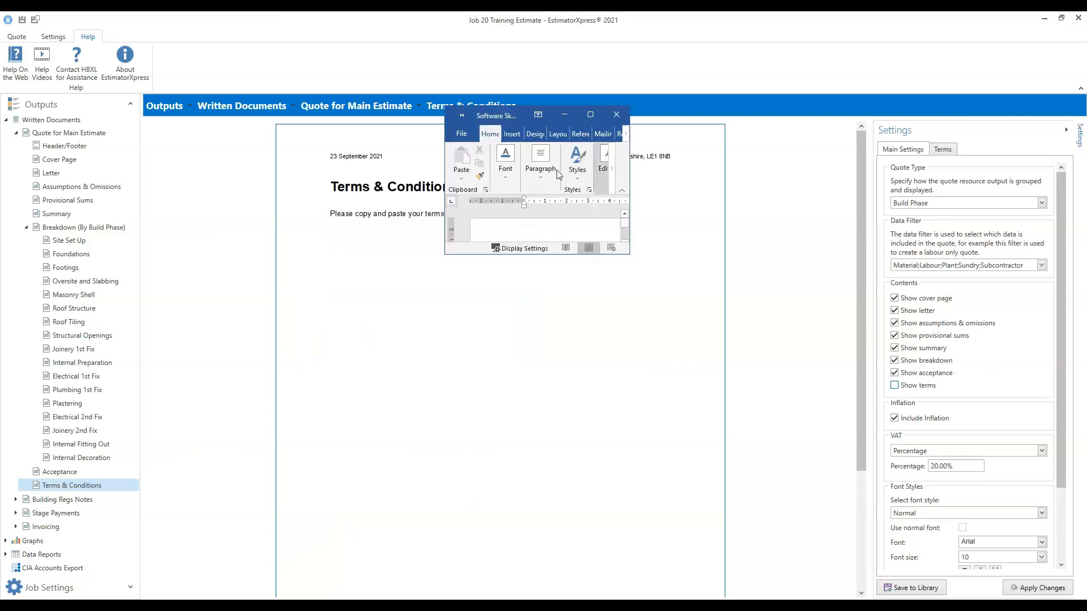
pyautogui.click(588, 113)
pyautogui.moveTo(563, 183); pyautogui.dragTo(402, 181)
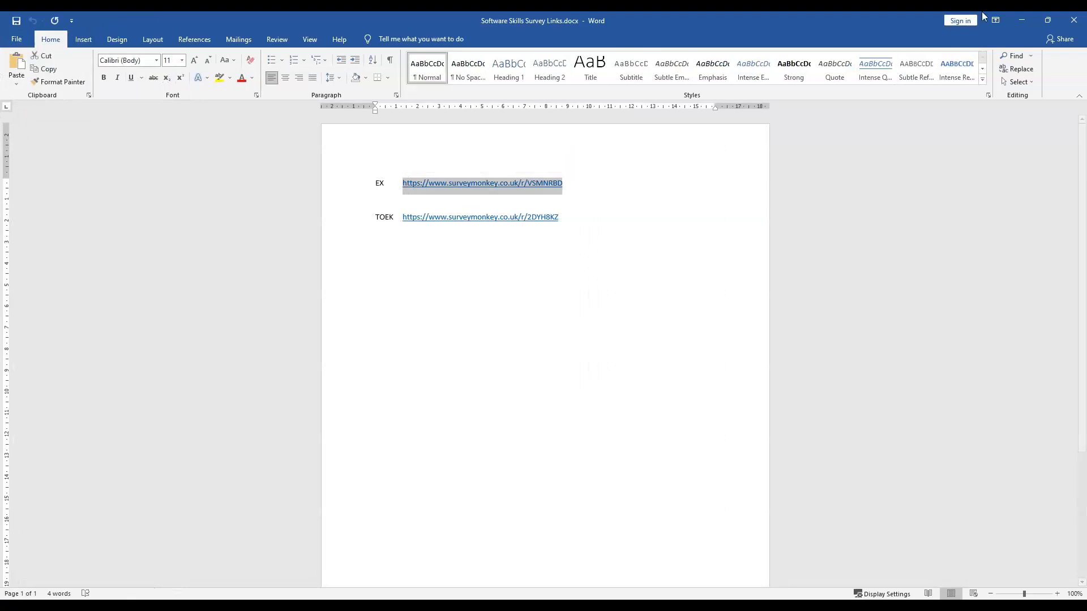
pyautogui.click(1021, 21)
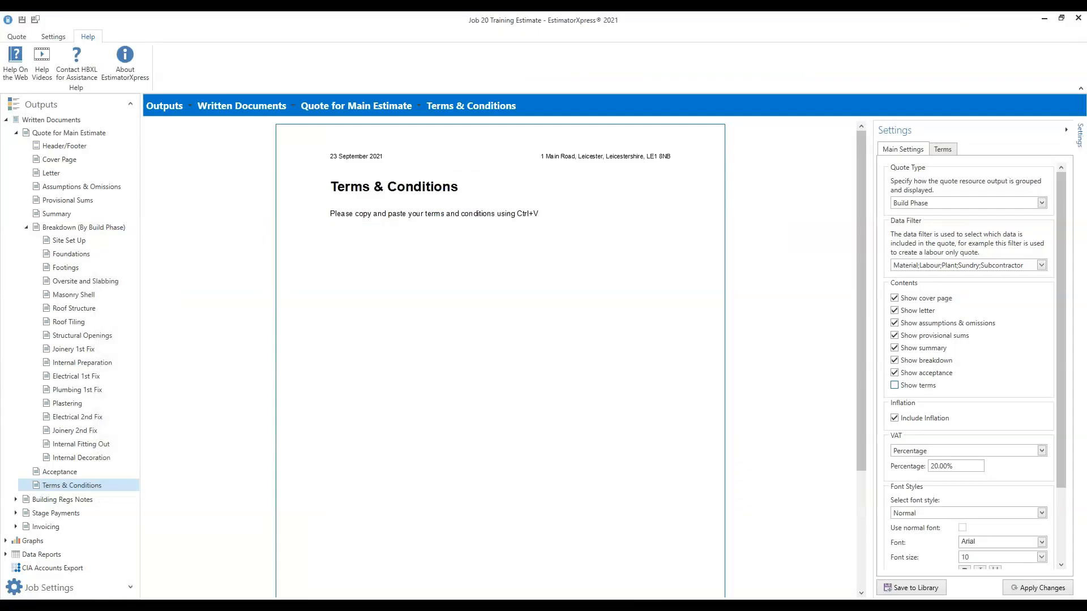